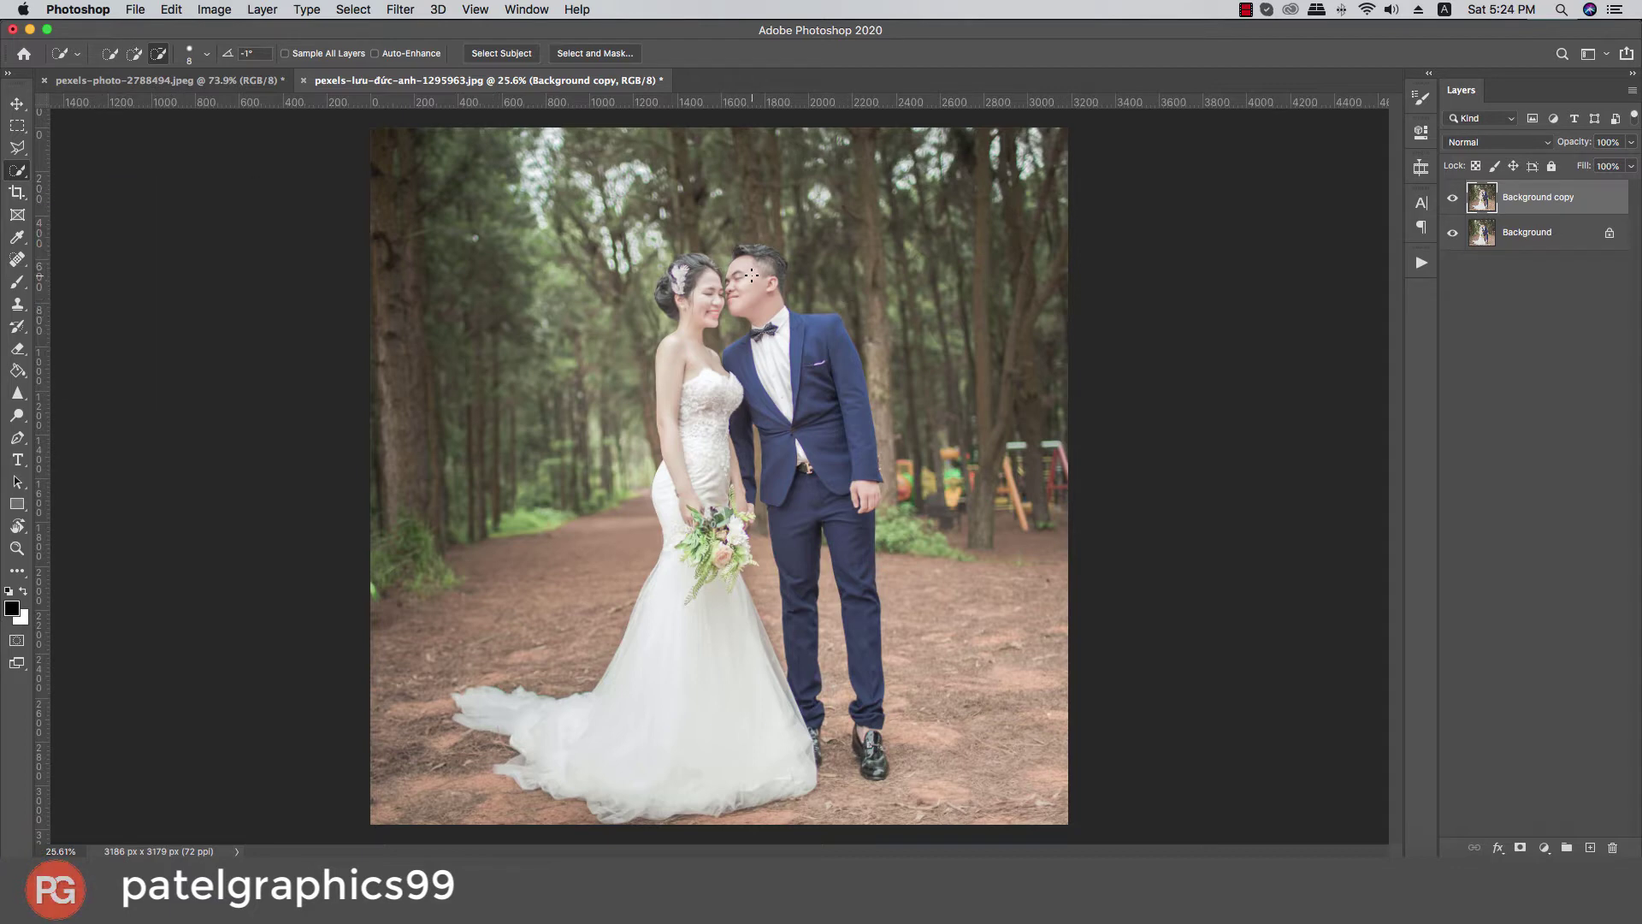
# Step: Select the groom's head with the Quick Selection tool, using a 35 px brush in add mode
pyautogui.click(191, 58)
pyautogui.moveTo(756, 270)
pyautogui.mouseDown()
pyautogui.moveTo(719, 235)
pyautogui.moveTo(791, 217)
pyautogui.mouseUp()
pyautogui.scroll(10, 751, 267)
pyautogui.press('[')
pyautogui.press('[')
pyautogui.press('[')
pyautogui.press('[')
pyautogui.press('[')
pyautogui.press('[')
pyautogui.press('[')
pyautogui.press('[')
pyautogui.press('[')
pyautogui.press('[')
pyautogui.moveTo(685, 309); pyautogui.dragTo(688, 373)
pyautogui.moveTo(838, 323); pyautogui.dragTo(842, 402)
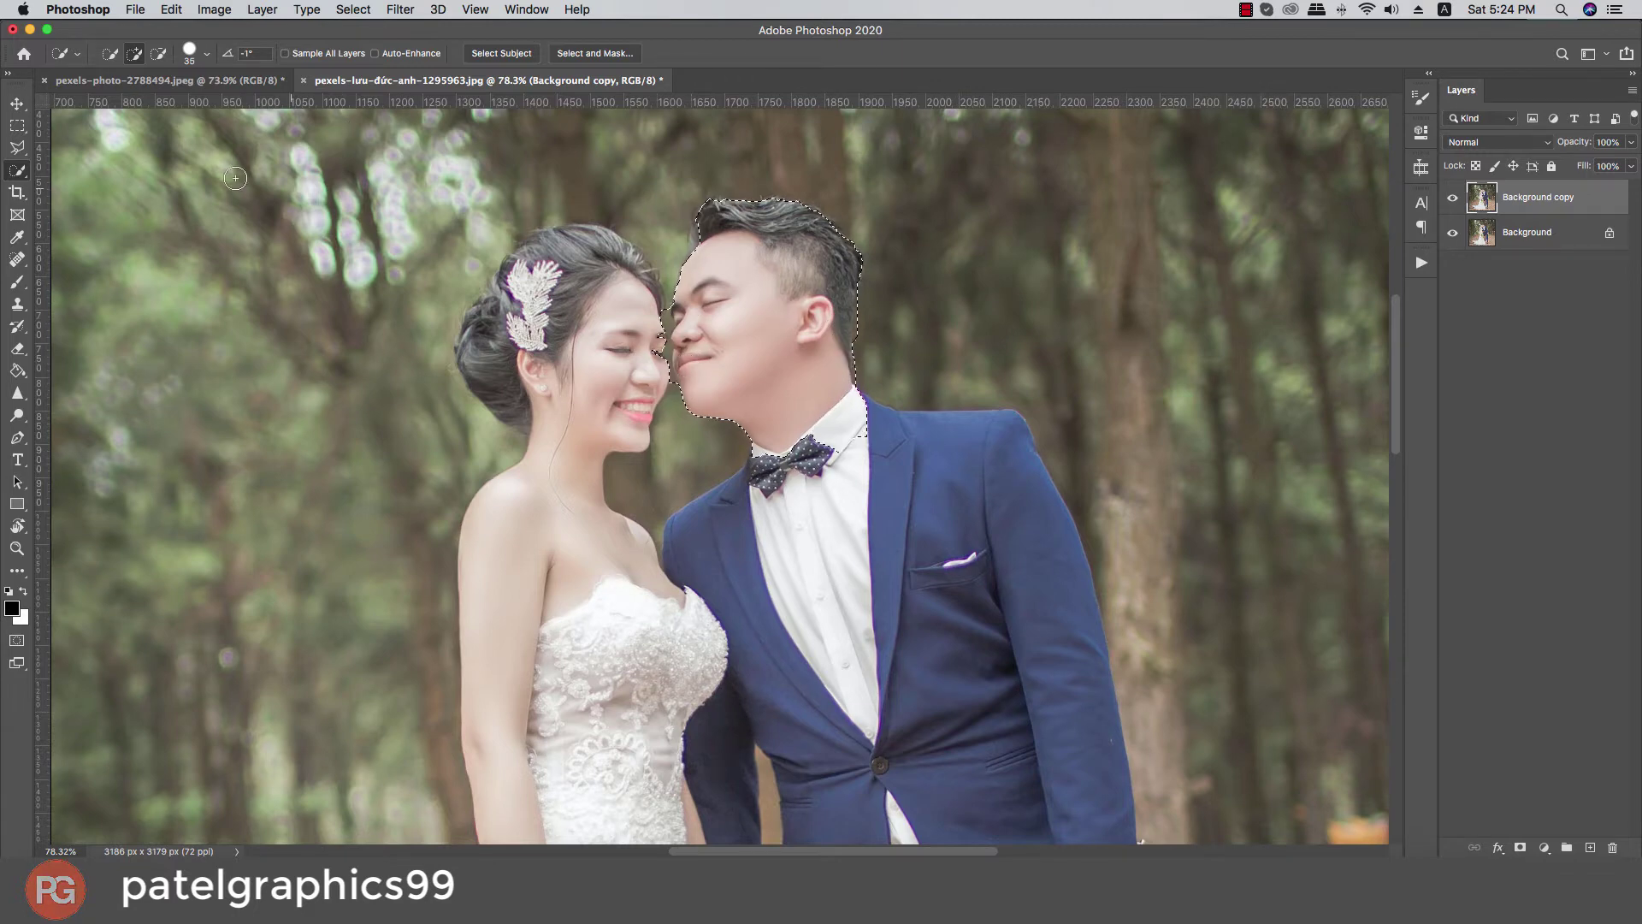
# Step: Extend the quick selection over the bride's head and the upper bodies of the couple
pyautogui.moveTo(609, 252)
pyautogui.mouseDown()
pyautogui.moveTo(526, 258)
pyautogui.moveTo(480, 343)
pyautogui.moveTo(637, 301)
pyautogui.moveTo(602, 272)
pyautogui.moveTo(506, 393)
pyautogui.moveTo(997, 450)
pyautogui.moveTo(946, 354)
pyautogui.mouseUp()
pyautogui.scroll(-5, 603, 272)
pyautogui.scroll(-12, 946, 355)
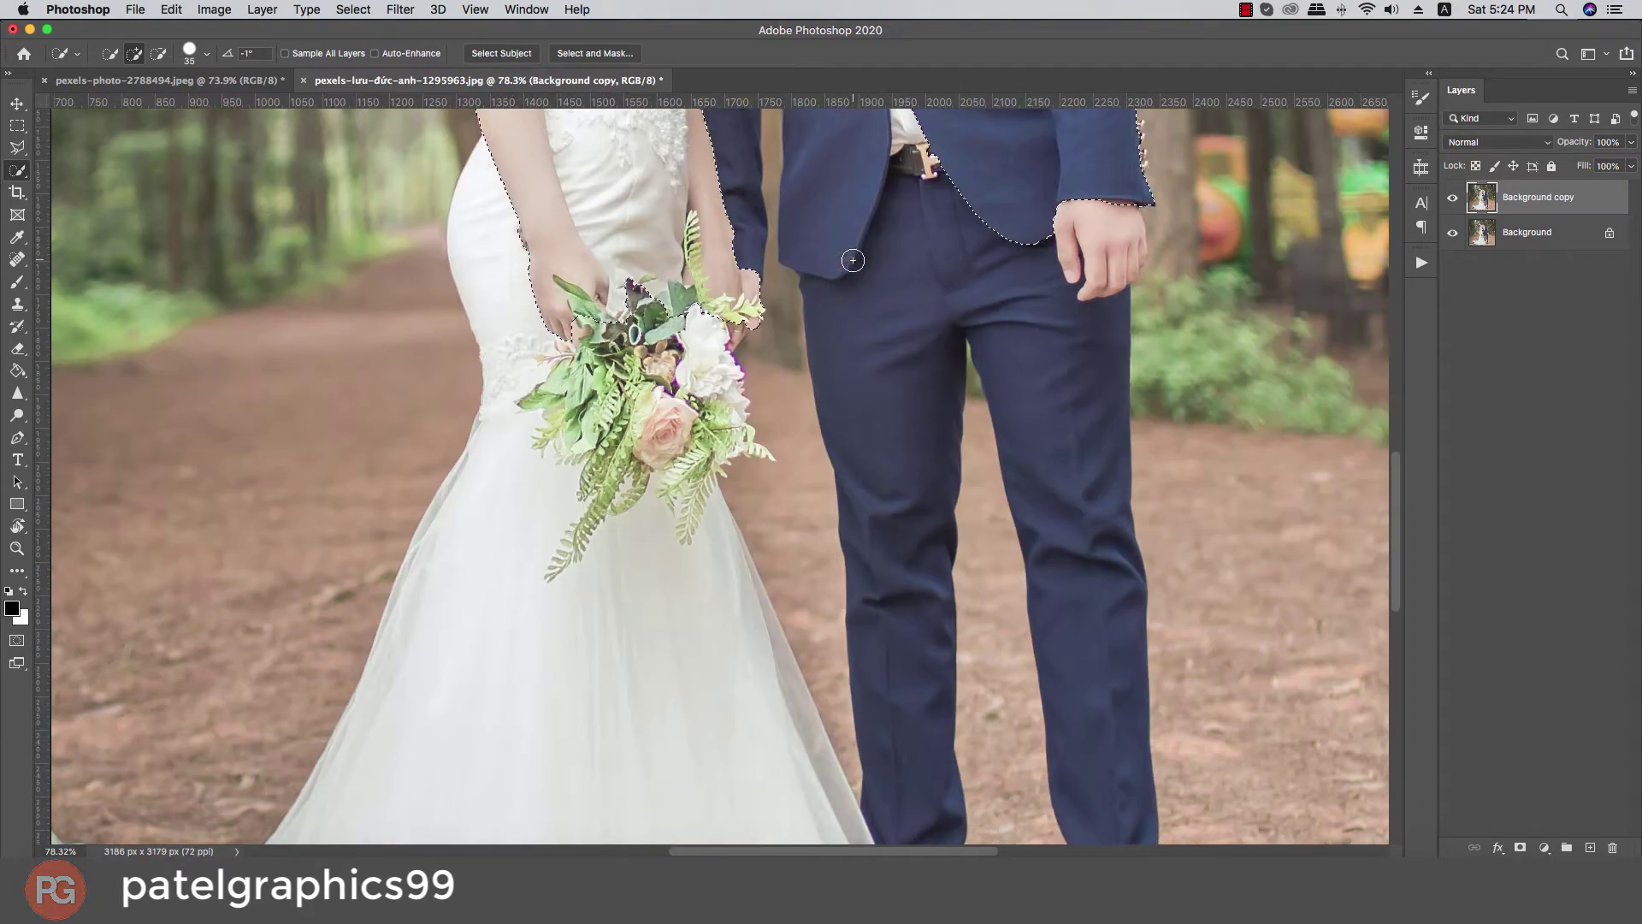
# Step: Add the groom's trousers and his front shoe to the selection with a 45 px brush
pyautogui.scroll(-4, 863, 286)
pyautogui.scroll(2, 861, 288)
pyautogui.press(']')
pyautogui.press(']')
pyautogui.moveTo(864, 317)
pyautogui.mouseDown()
pyautogui.moveTo(969, 292)
pyautogui.moveTo(997, 419)
pyautogui.moveTo(1028, 337)
pyautogui.moveTo(994, 298)
pyautogui.mouseUp()
pyautogui.scroll(-6, 995, 297)
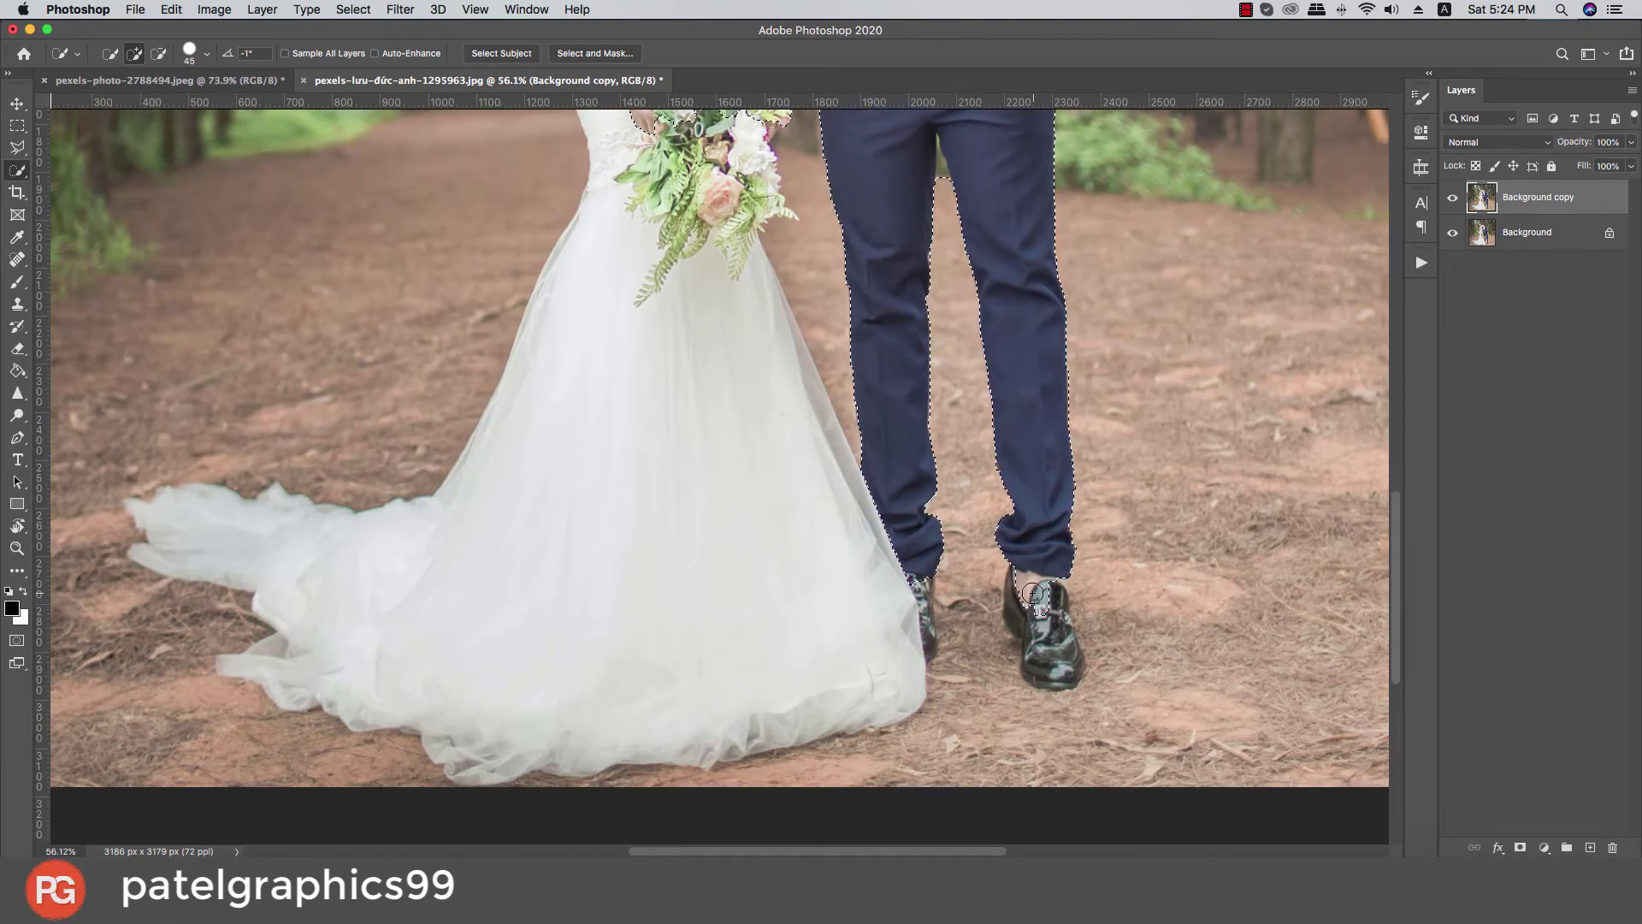
pyautogui.moveTo(1026, 599); pyautogui.dragTo(1056, 631)
# Step: Add the bride's white dress, including the full train on the ground, to the selection
pyautogui.press(']')
pyautogui.press(']')
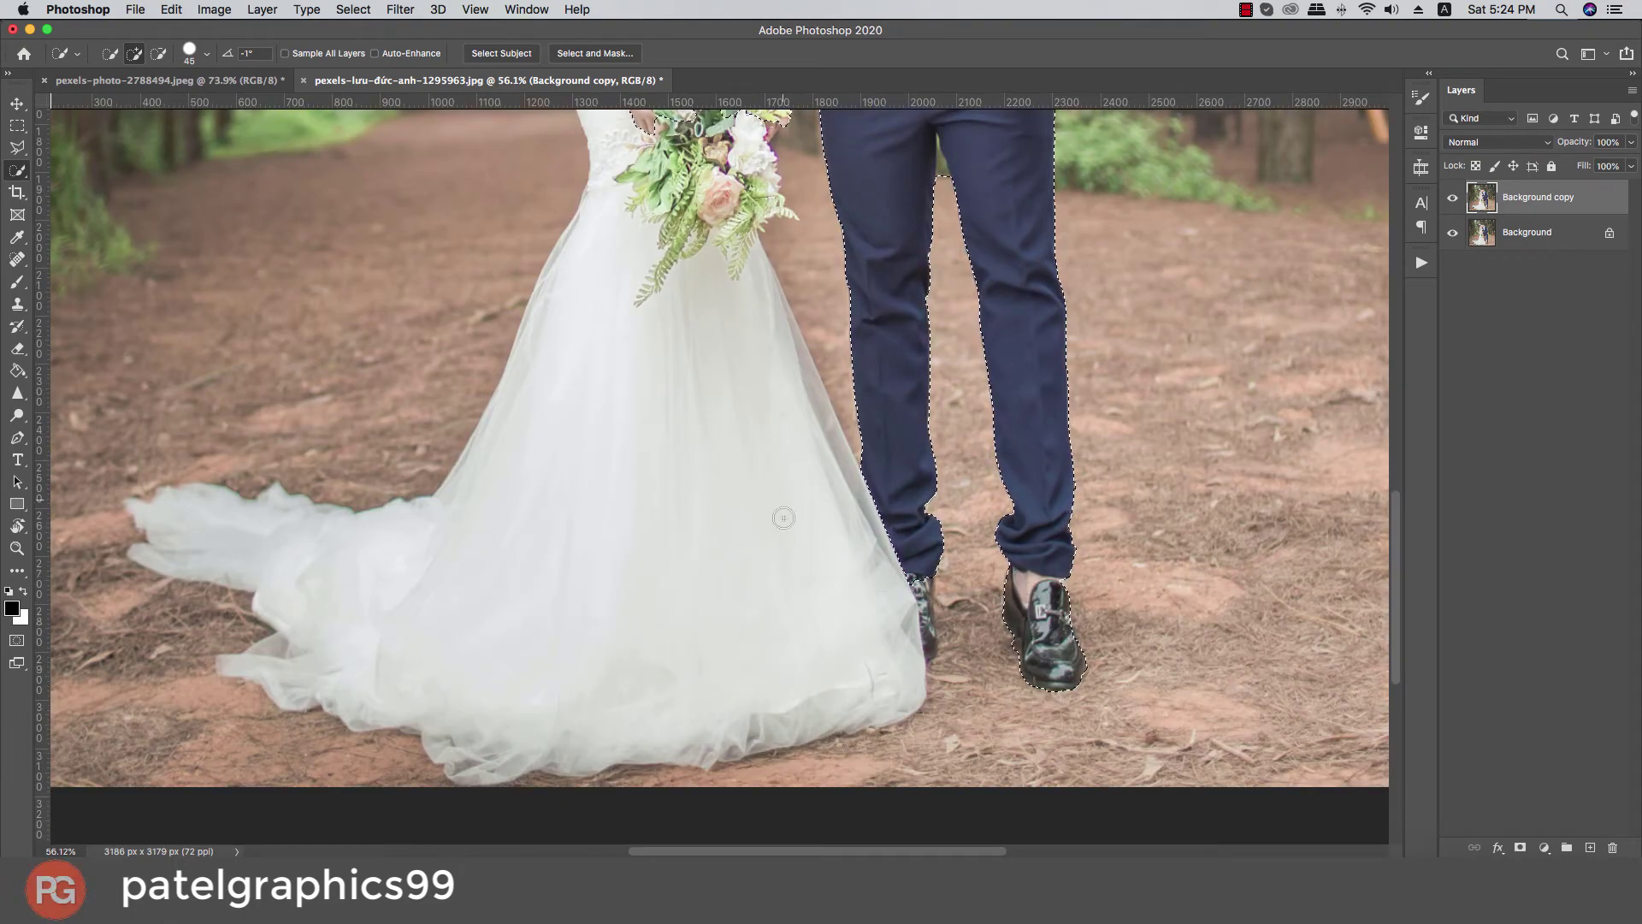
pyautogui.moveTo(715, 675)
pyautogui.mouseDown()
pyautogui.moveTo(487, 675)
pyautogui.moveTo(448, 634)
pyautogui.mouseUp()
pyautogui.scroll(2, 448, 635)
# Step: Subtract the ground between the dress and the trousers, and add the groom's shoe beside the dress to the selection
pyautogui.press('[')
pyautogui.press('[')
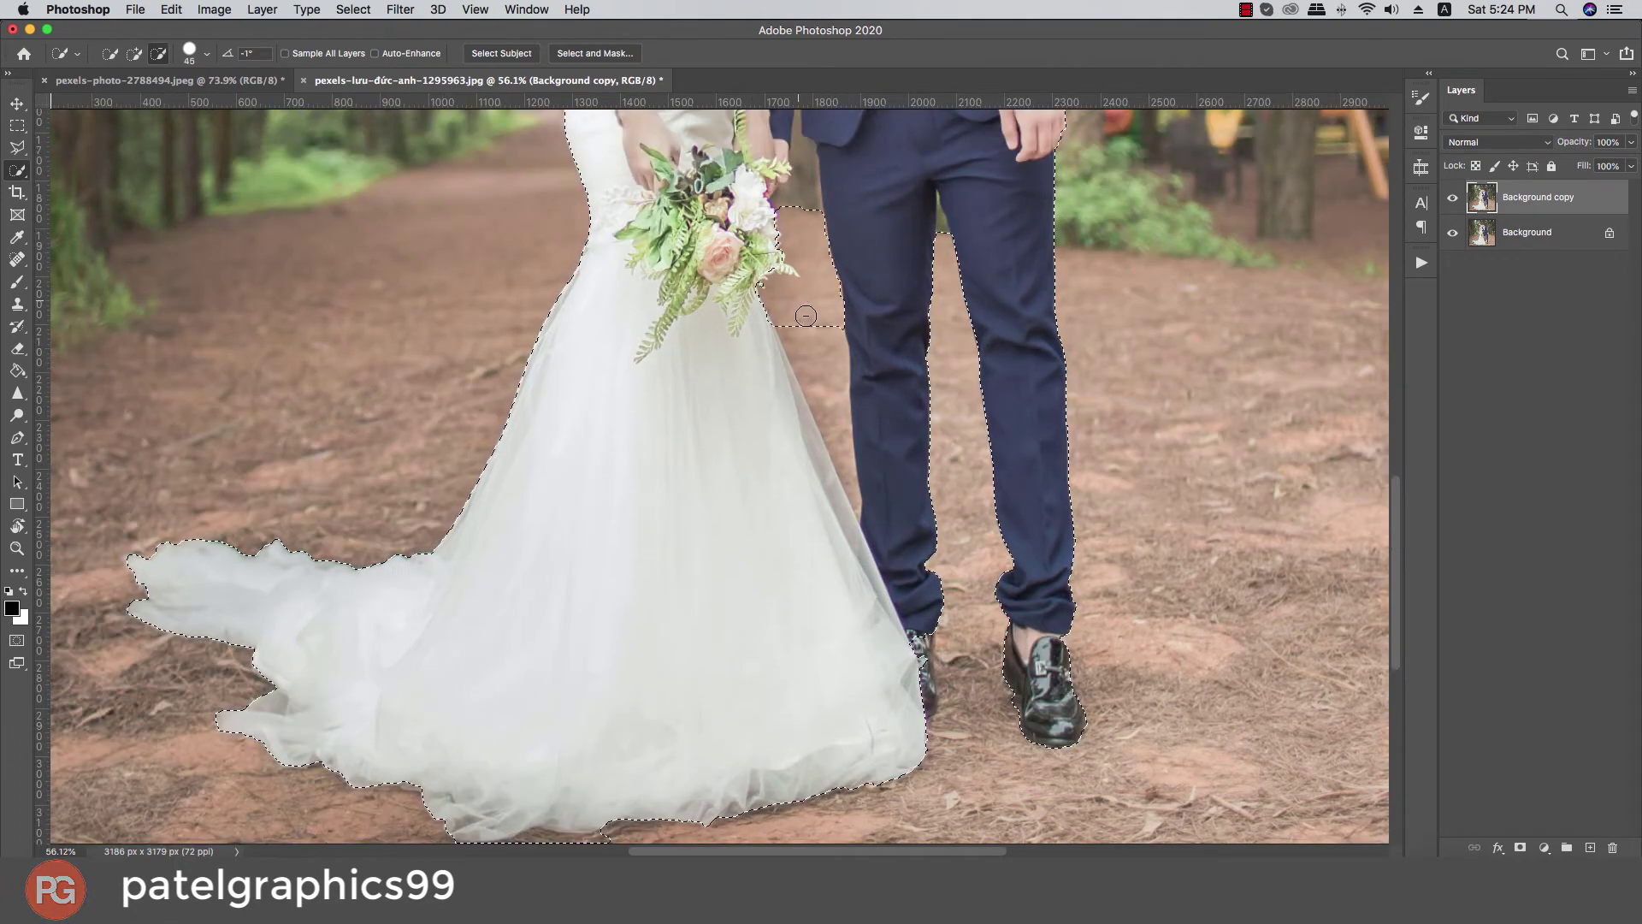
pyautogui.moveTo(807, 315); pyautogui.dragTo(818, 345)
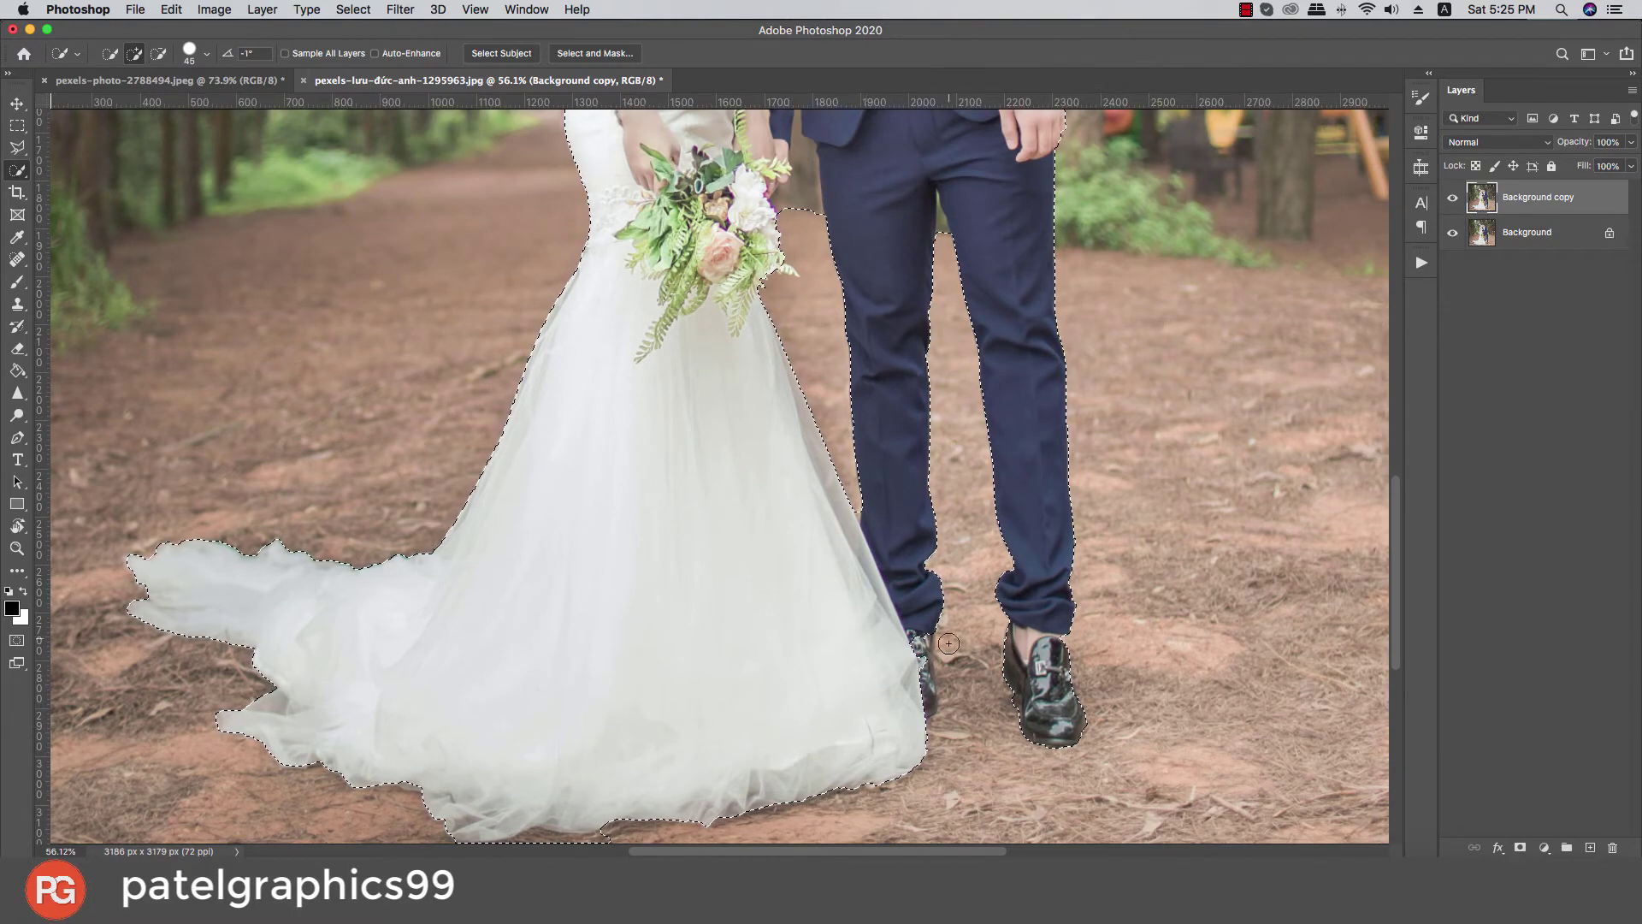
pyautogui.moveTo(917, 639); pyautogui.dragTo(925, 684)
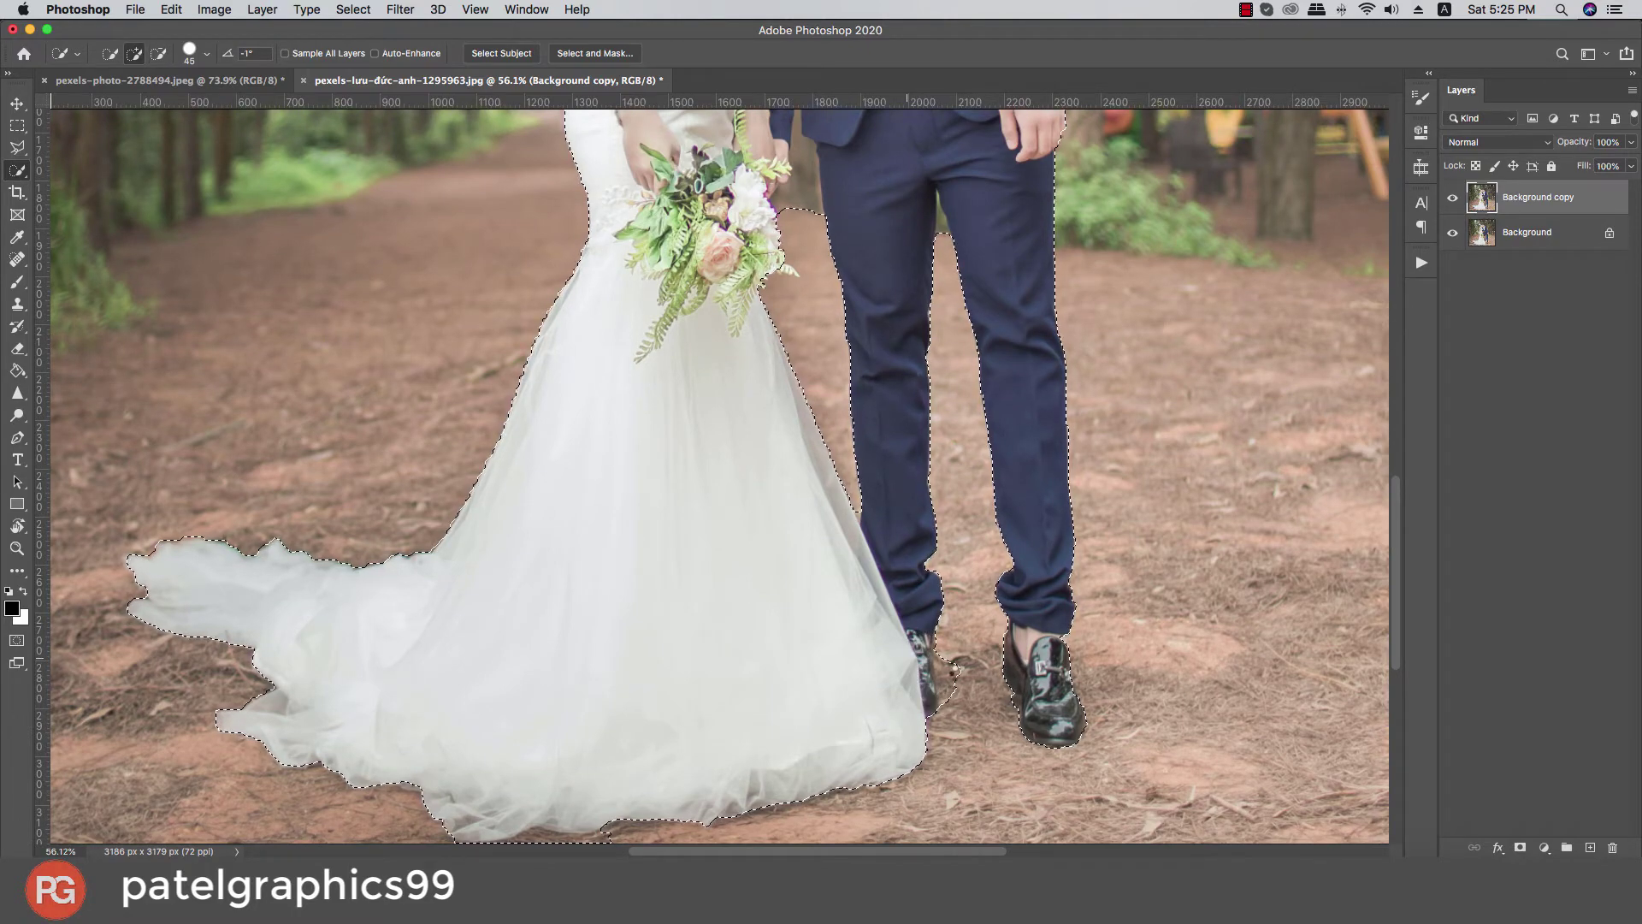
# Step: Subtract the narrow background gap between the groom's sleeve and jacket from the selection, using a 15 px brush
pyautogui.moveTo(879, 497); pyautogui.dragTo(879, 687)
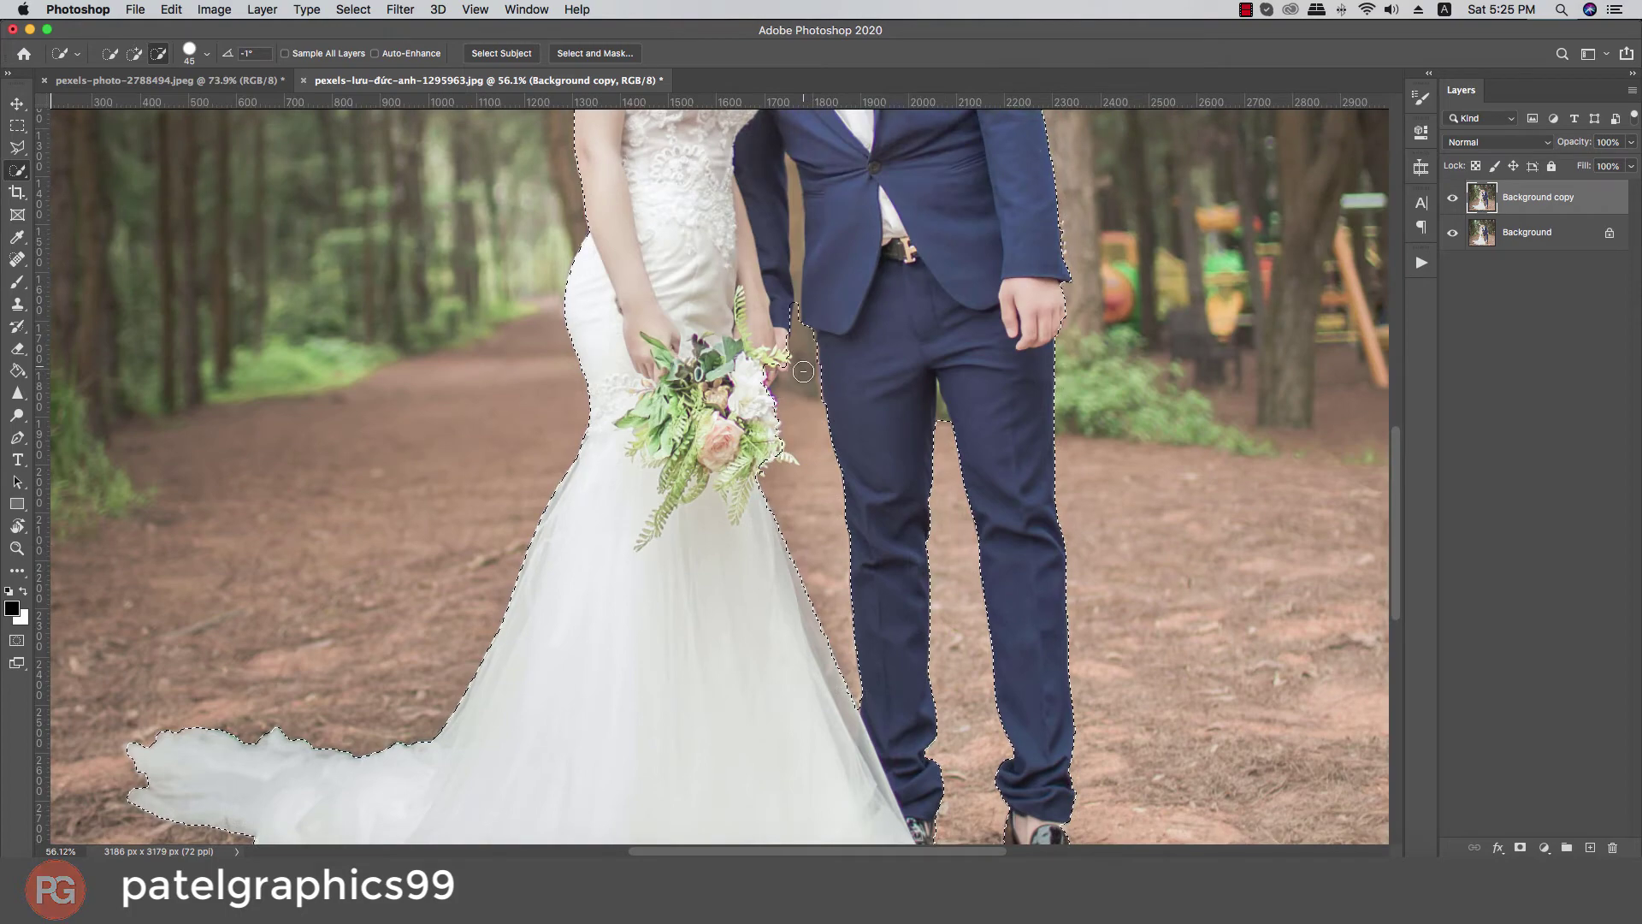
pyautogui.press('[')
pyautogui.press('[')
pyautogui.press('[')
pyautogui.press('[')
pyautogui.press('[')
pyautogui.press('[')
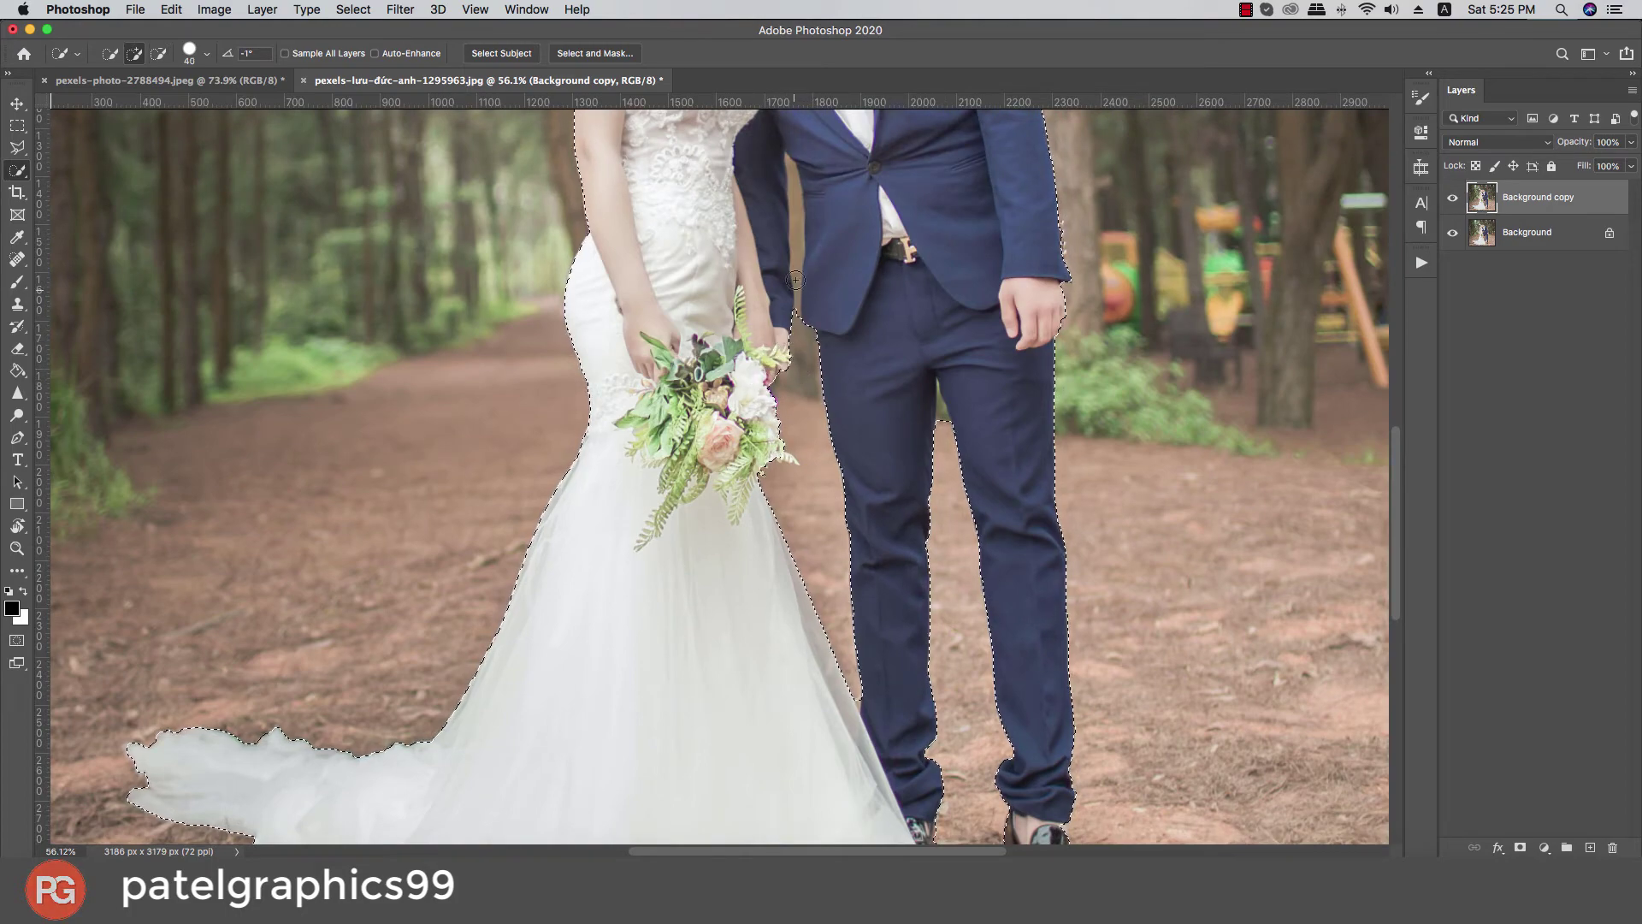
pyautogui.moveTo(794, 286); pyautogui.dragTo(794, 210)
pyautogui.scroll(6, 796, 208)
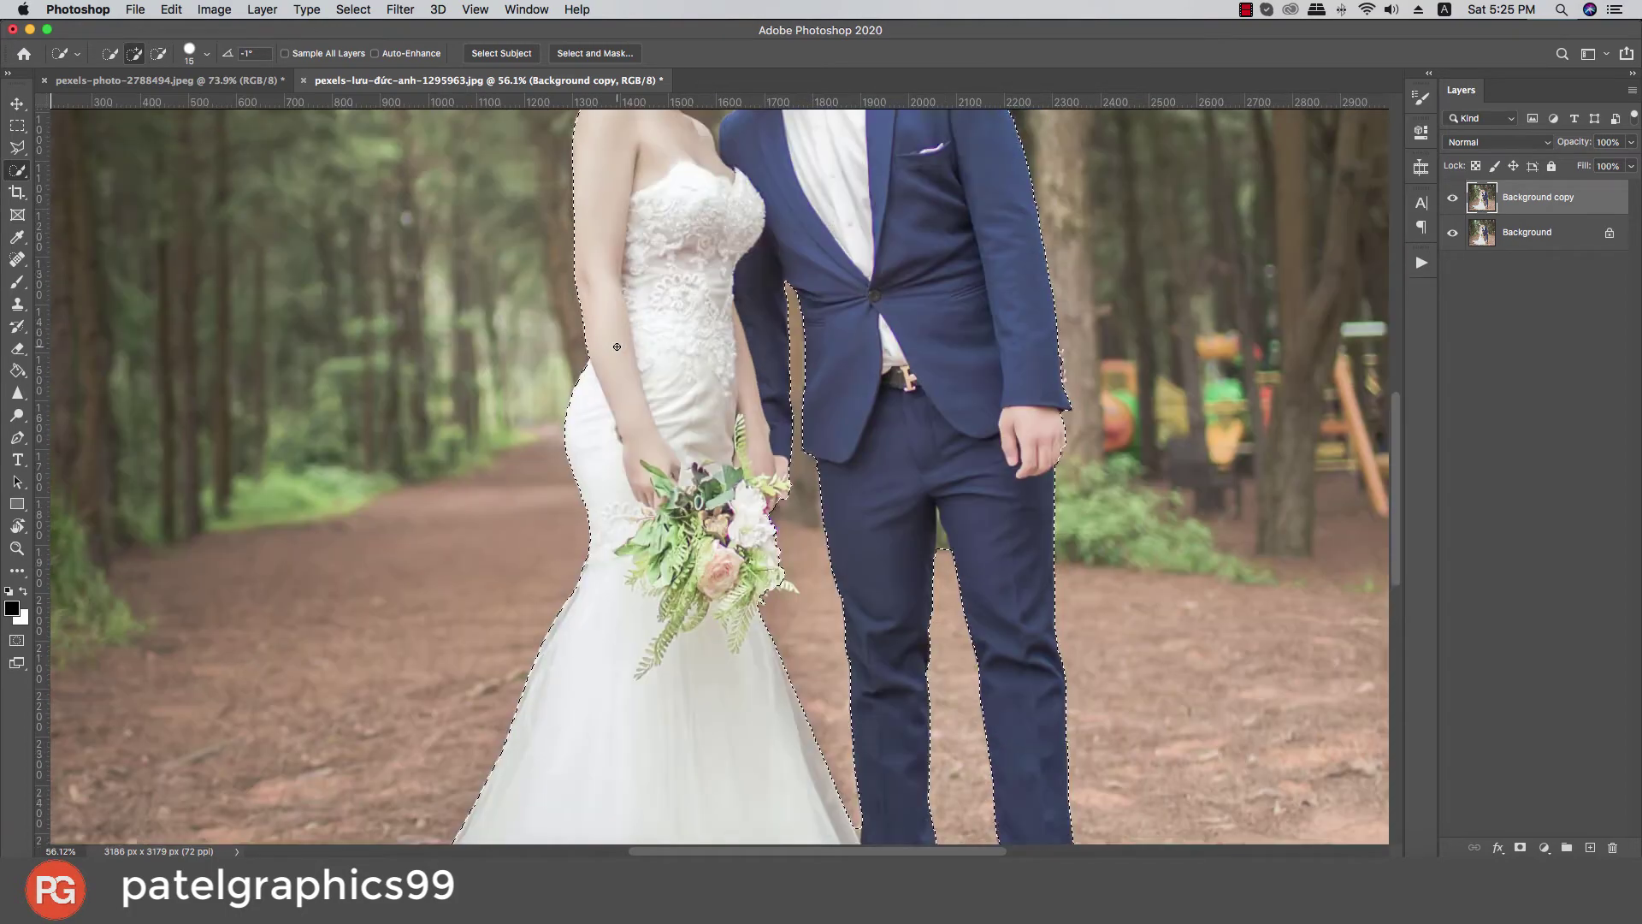
# Step: Subtract the background between the two faces and restore the edge of the bride's face in the selection
pyautogui.scroll(4, 740, 222)
pyautogui.scroll(10, 722, 274)
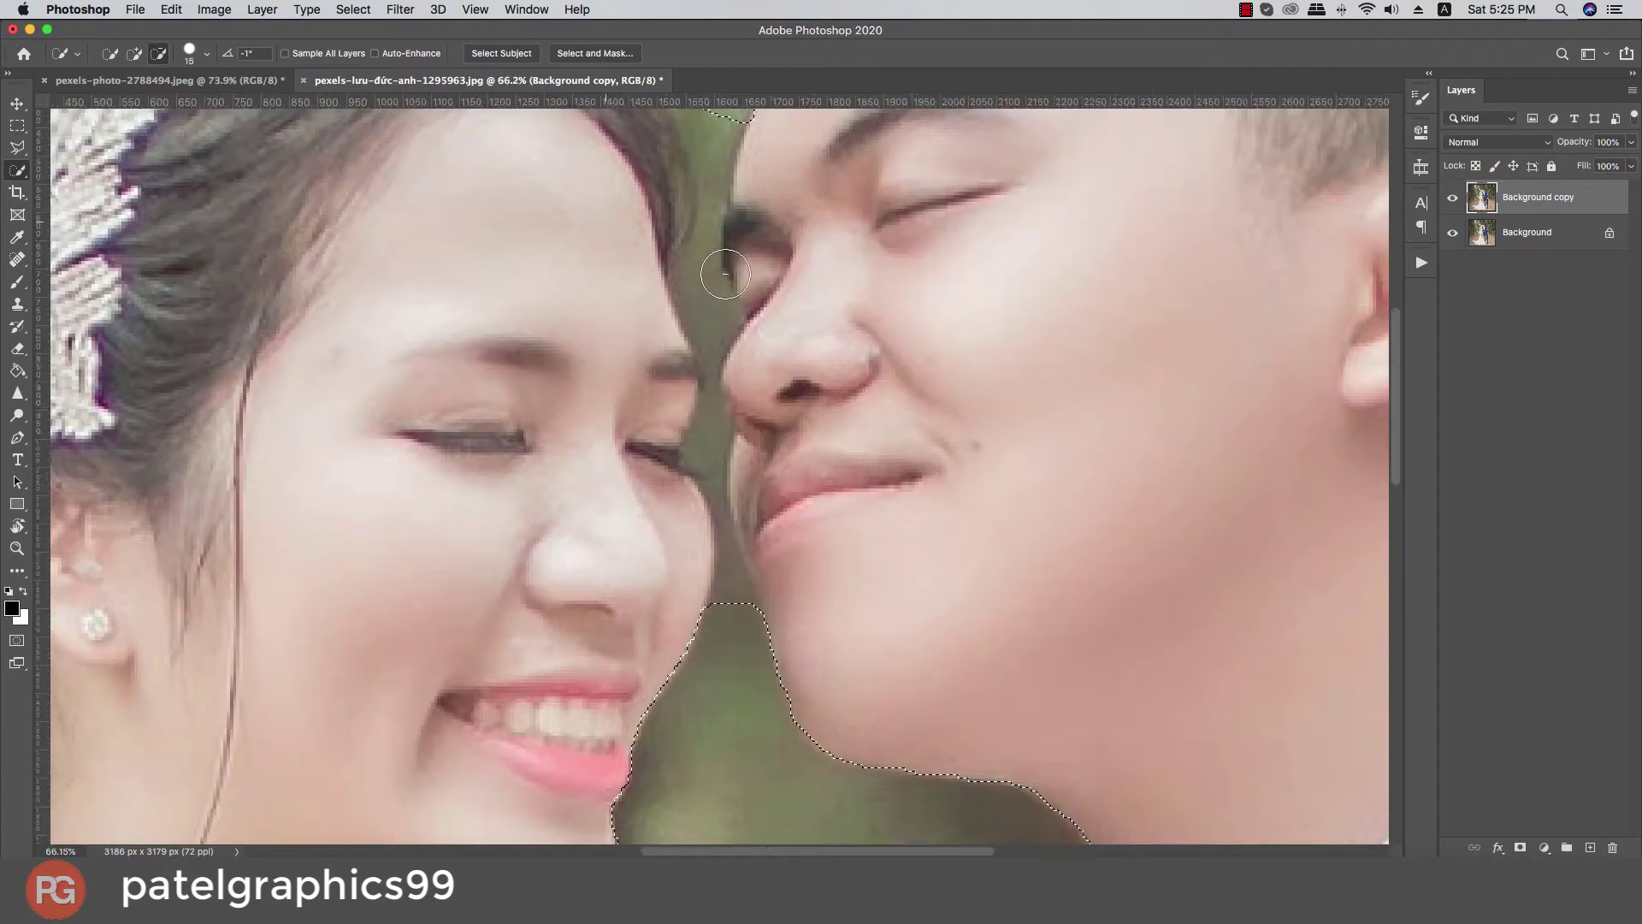
pyautogui.moveTo(719, 278)
pyautogui.mouseDown()
pyautogui.moveTo(708, 290)
pyautogui.moveTo(705, 102)
pyautogui.mouseUp()
pyautogui.scroll(-3, 705, 198)
pyautogui.moveTo(708, 256); pyautogui.dragTo(717, 394)
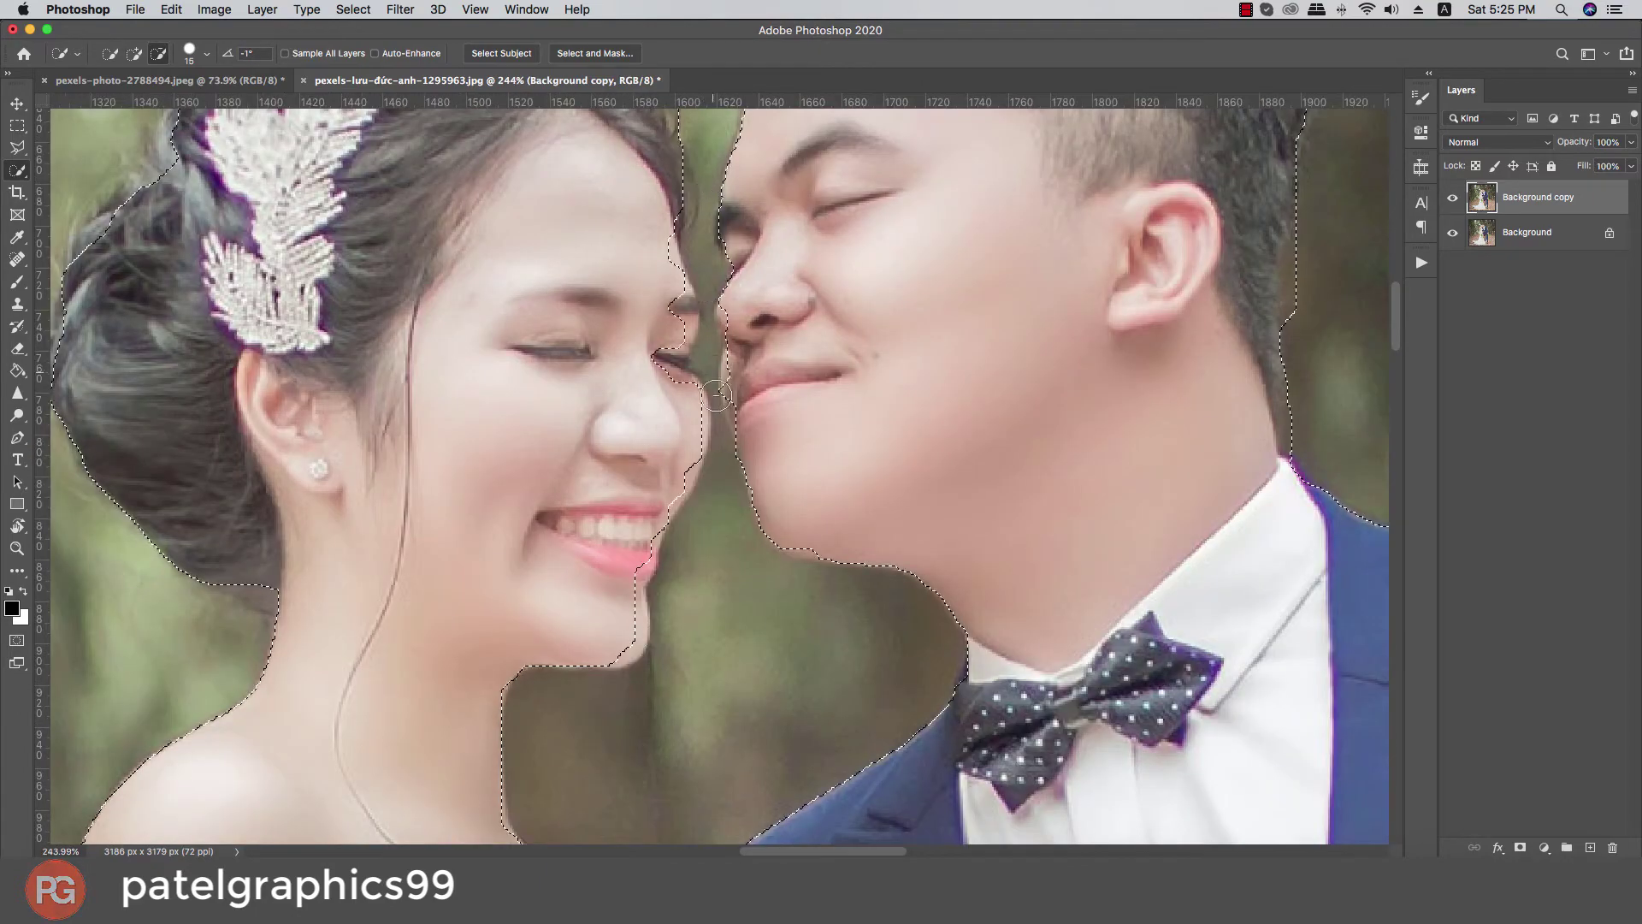
pyautogui.moveTo(667, 302)
pyautogui.mouseDown()
pyautogui.moveTo(693, 410)
pyautogui.moveTo(732, 318)
pyautogui.moveTo(759, 447)
pyautogui.moveTo(723, 319)
pyautogui.moveTo(742, 408)
pyautogui.moveTo(741, 279)
pyautogui.mouseUp()
pyautogui.scroll(-10, 741, 279)
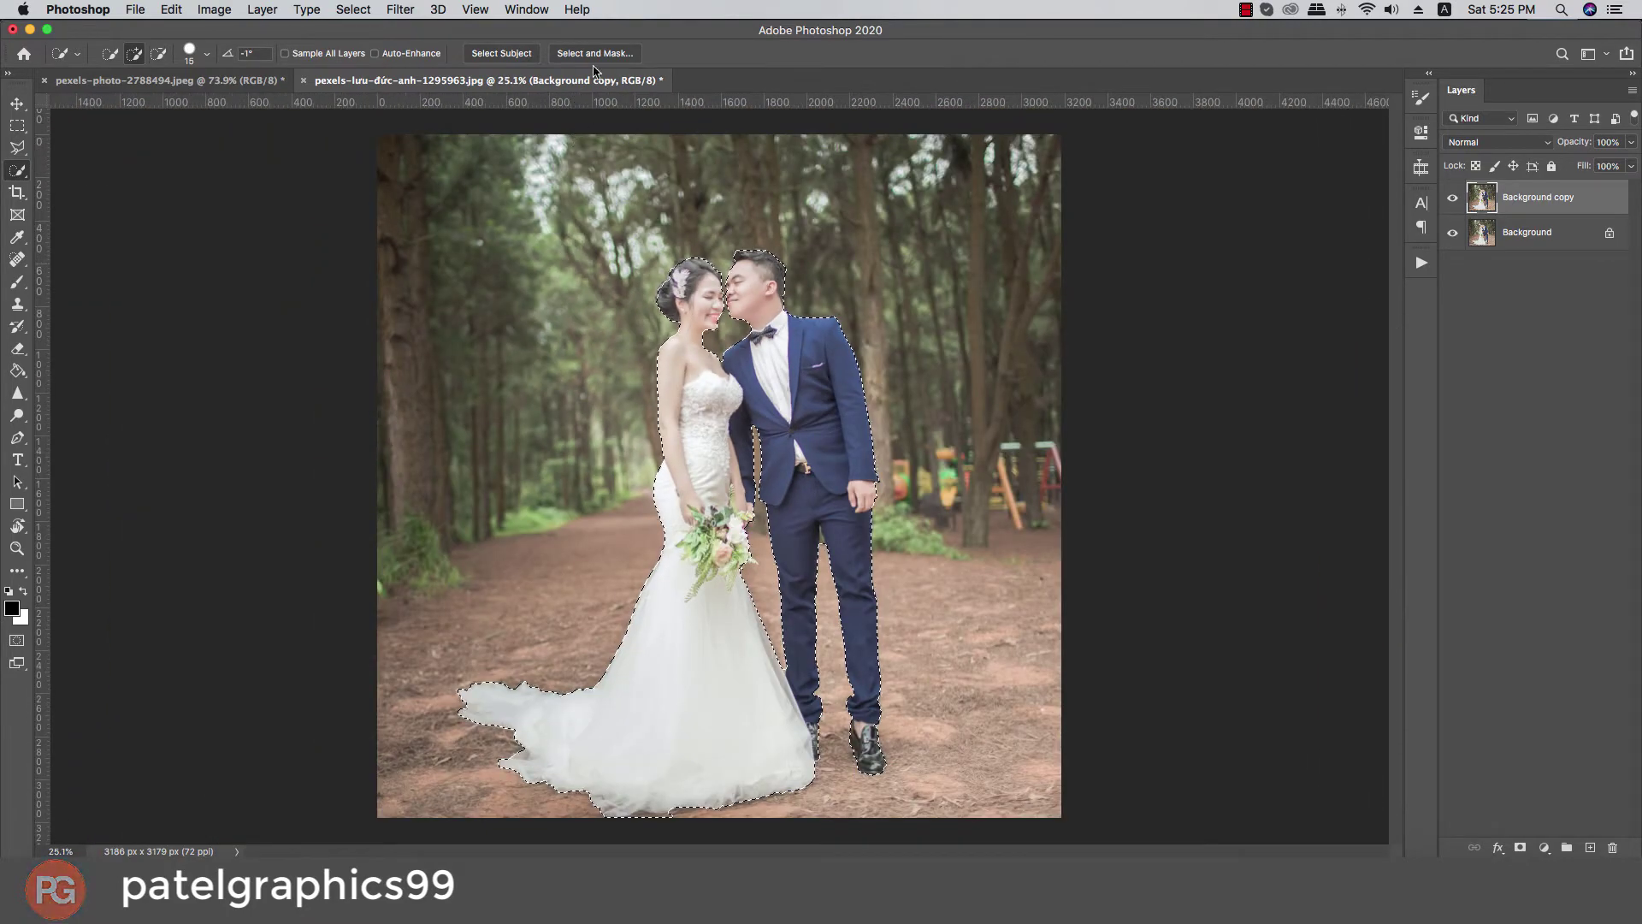
# Step: Check the couple's selection edges in Select and Mask and accept the refinement with the existing settings
pyautogui.click(595, 54)
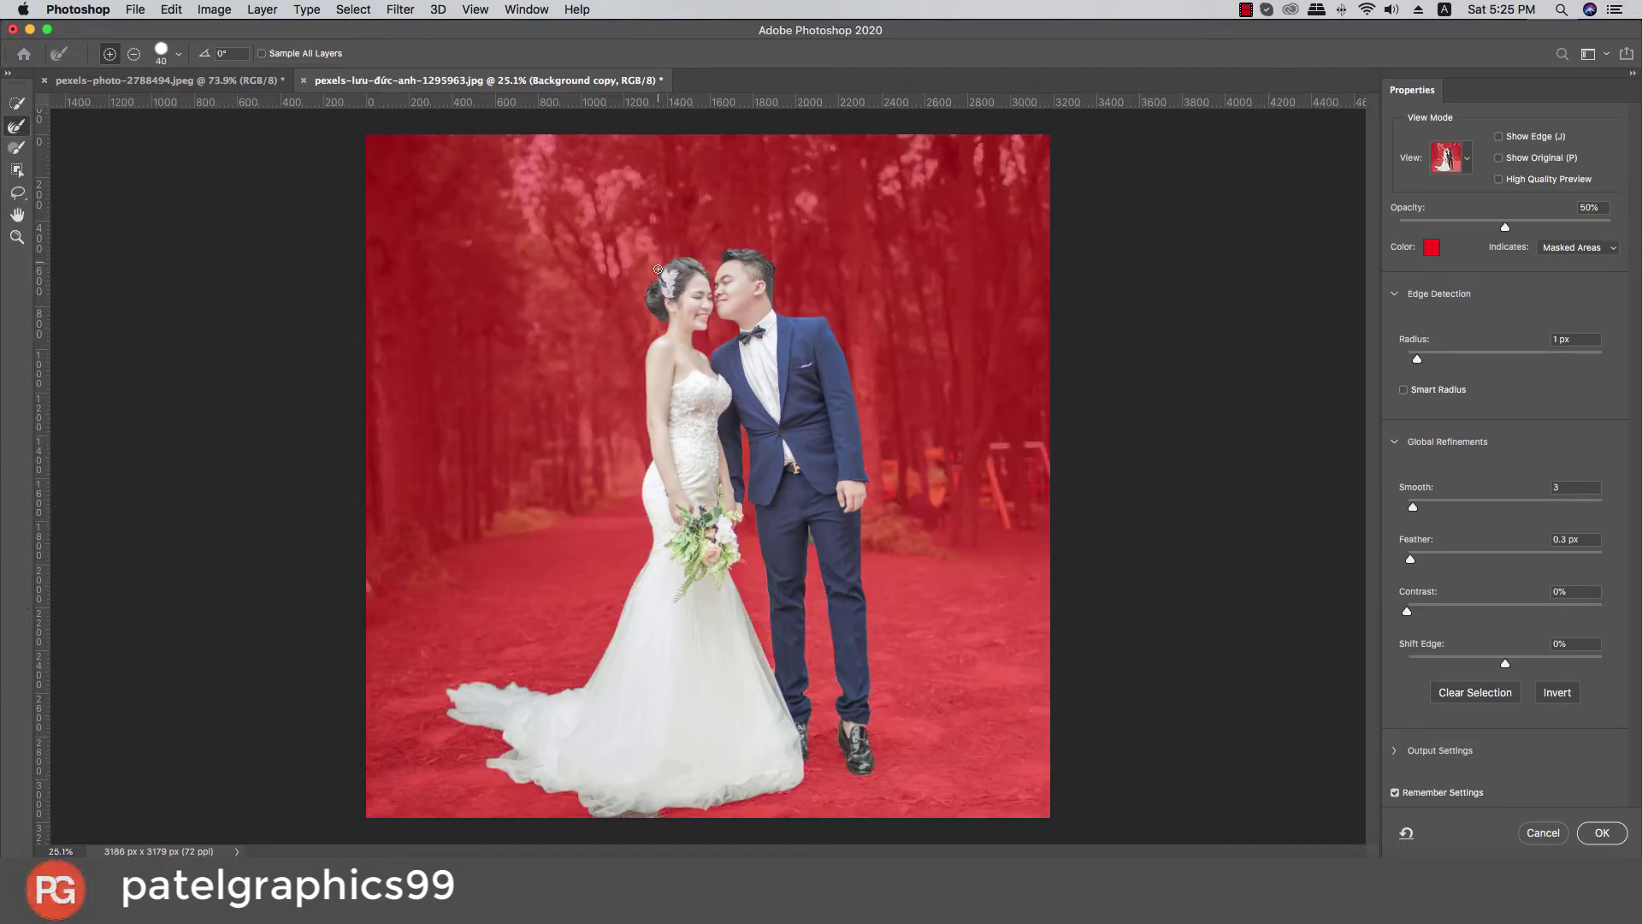
pyautogui.scroll(5, 643, 298)
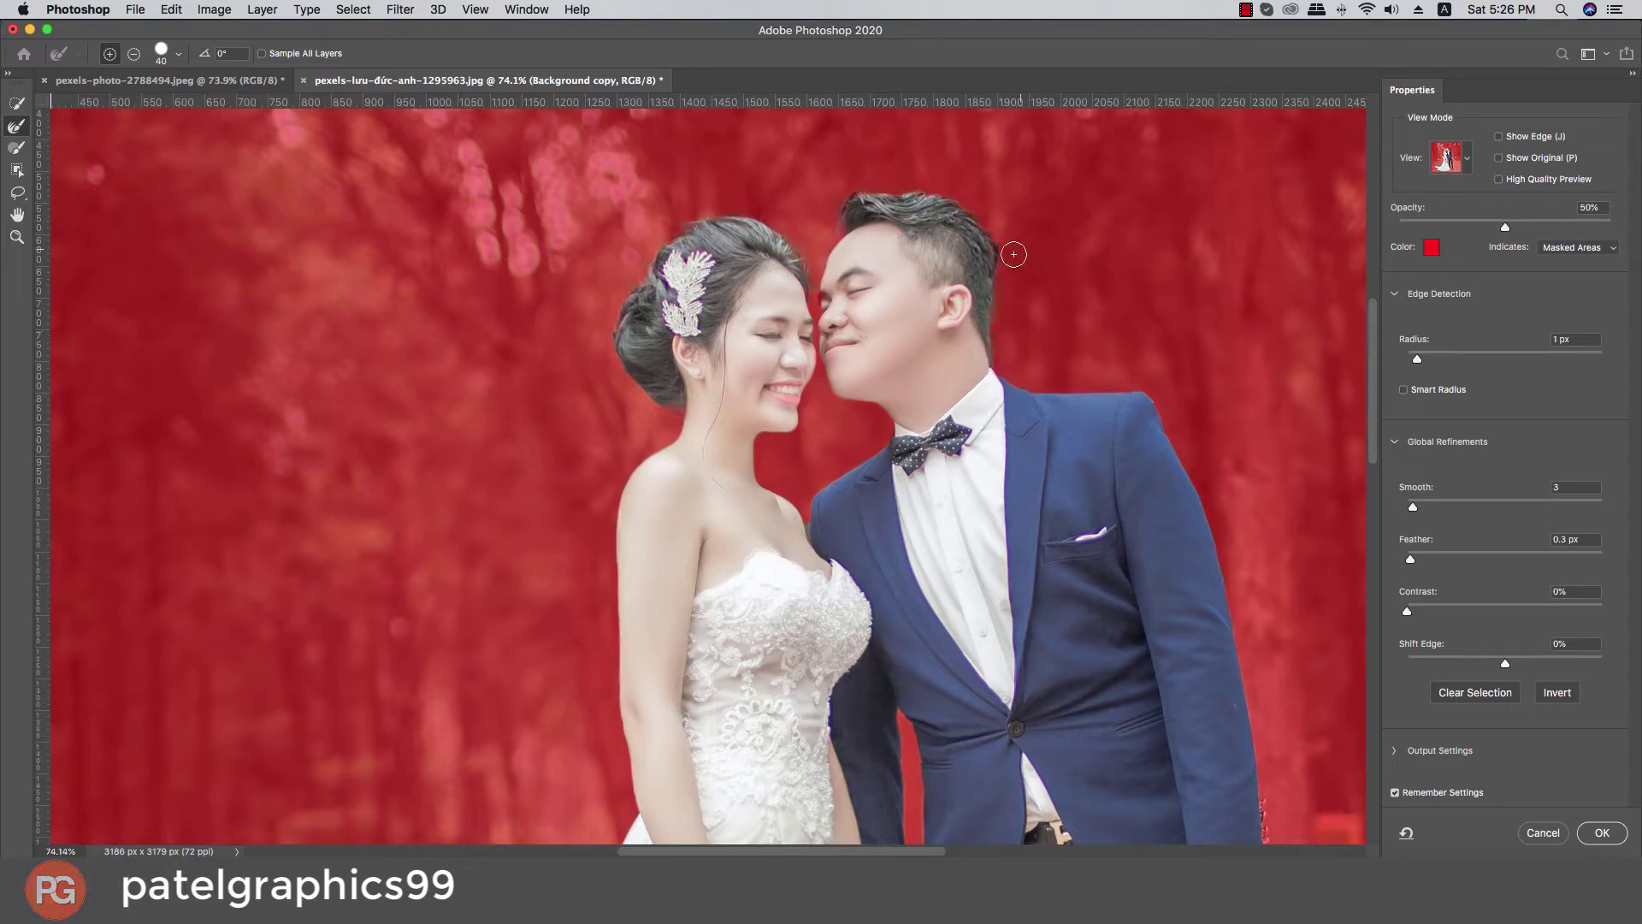
pyautogui.click(1596, 833)
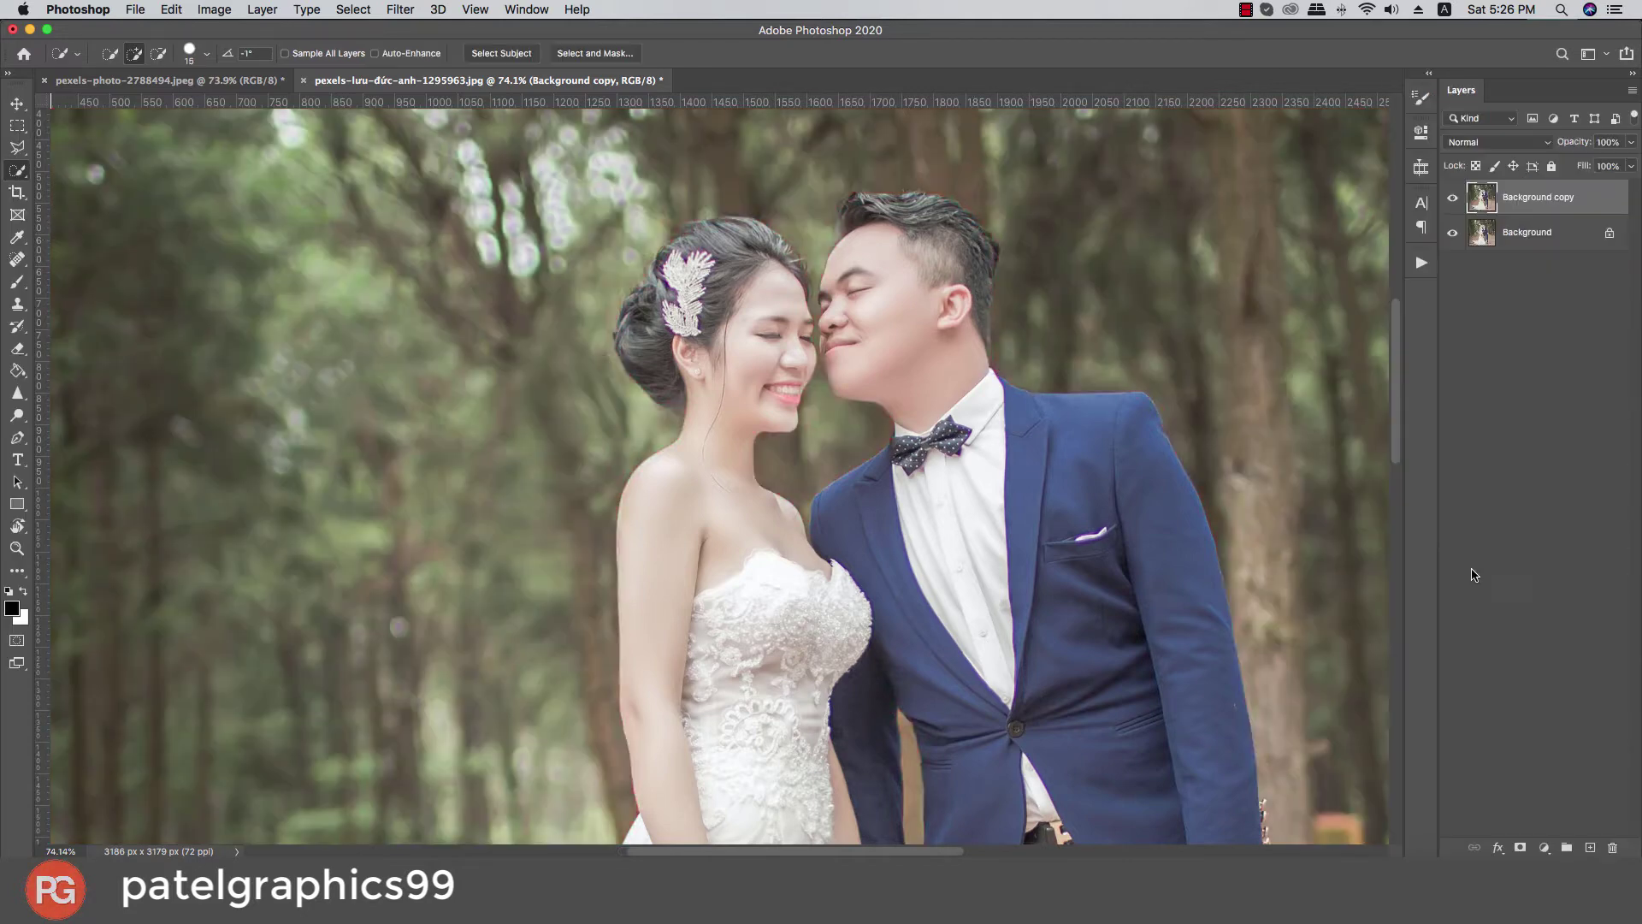
# Step: Add a layer mask from the selection to the Background copy layer and hide the Background layer
pyautogui.click(1520, 847)
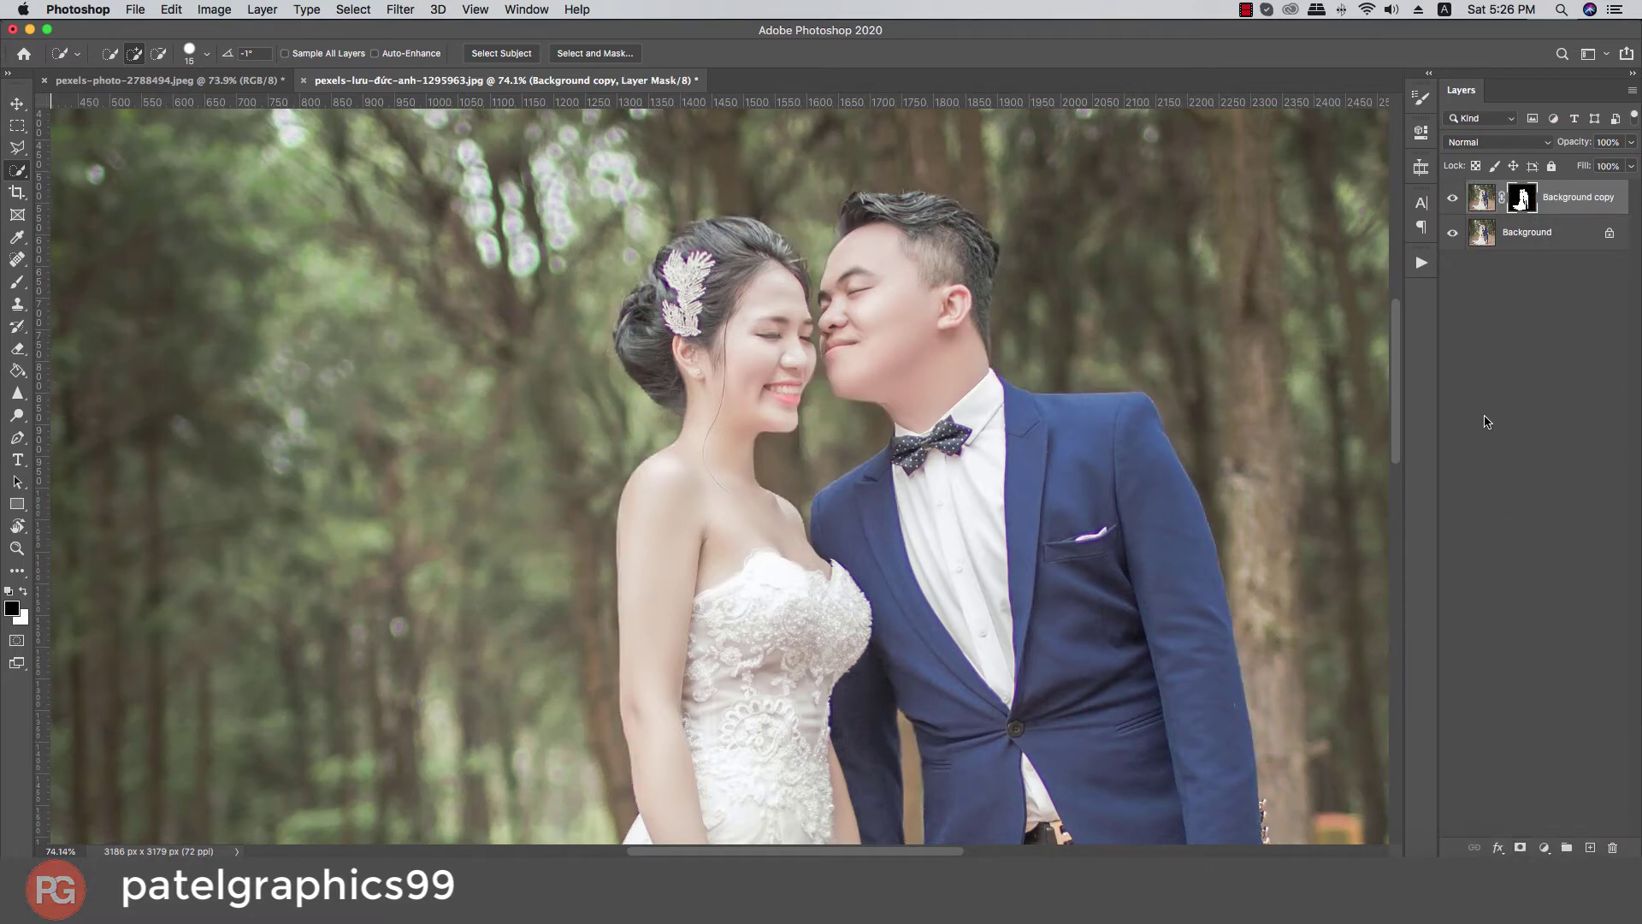
pyautogui.click(1457, 239)
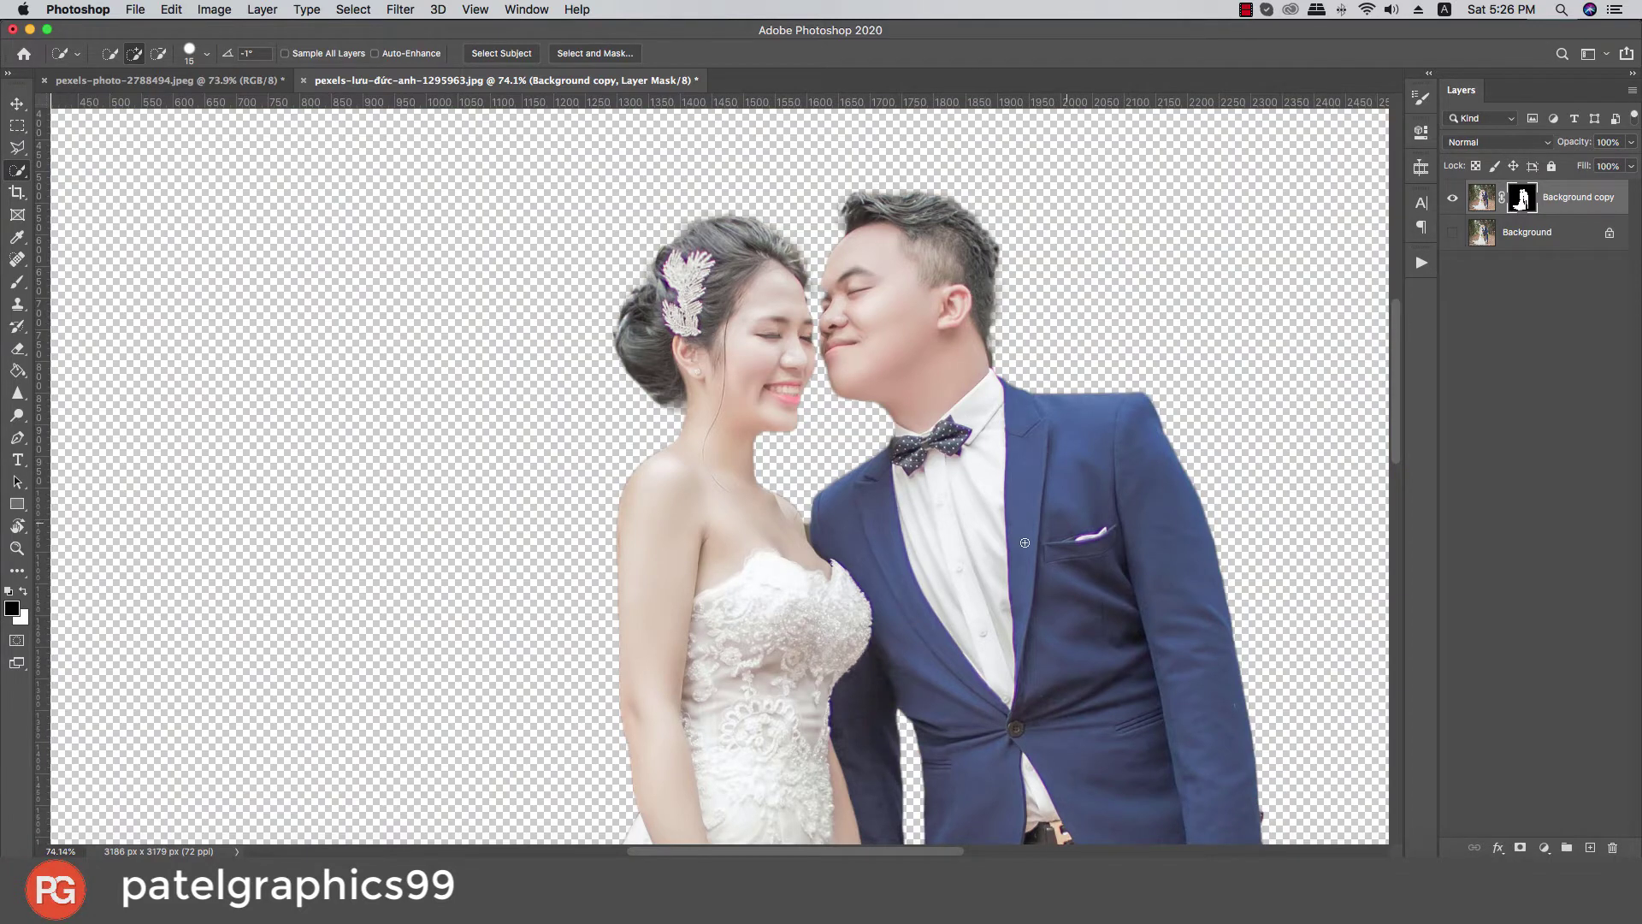
pyautogui.scroll(-10, 1025, 543)
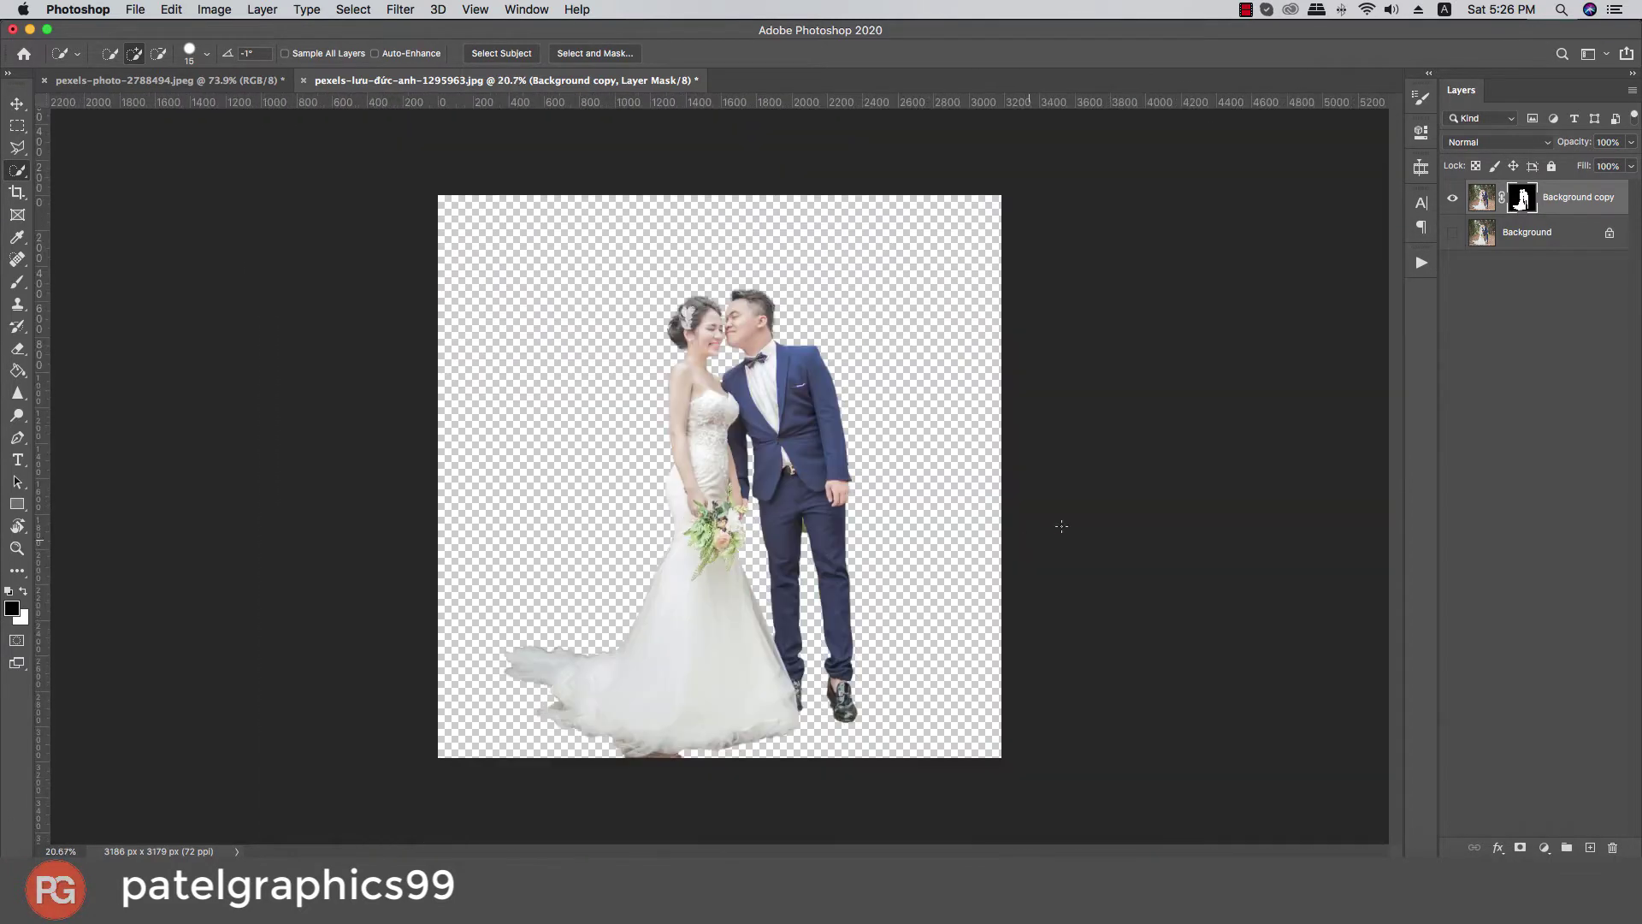
# Step: Create a new layer directly above the Background layer and fill it with white
pyautogui.click(1549, 237)
pyautogui.click(1592, 847)
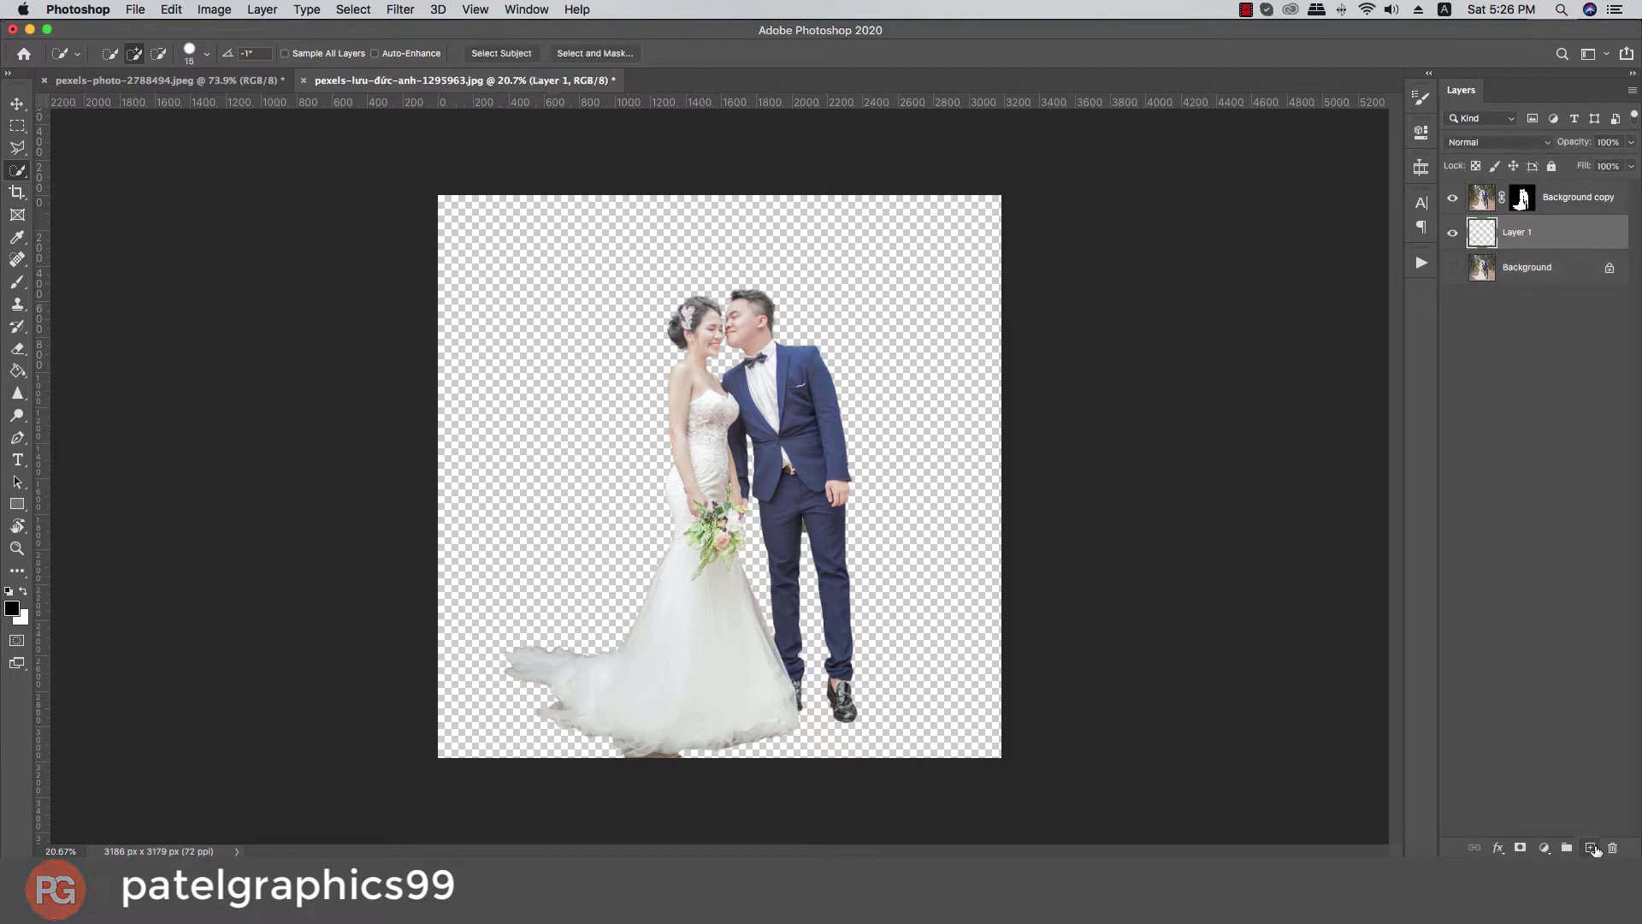
pyautogui.press('g')
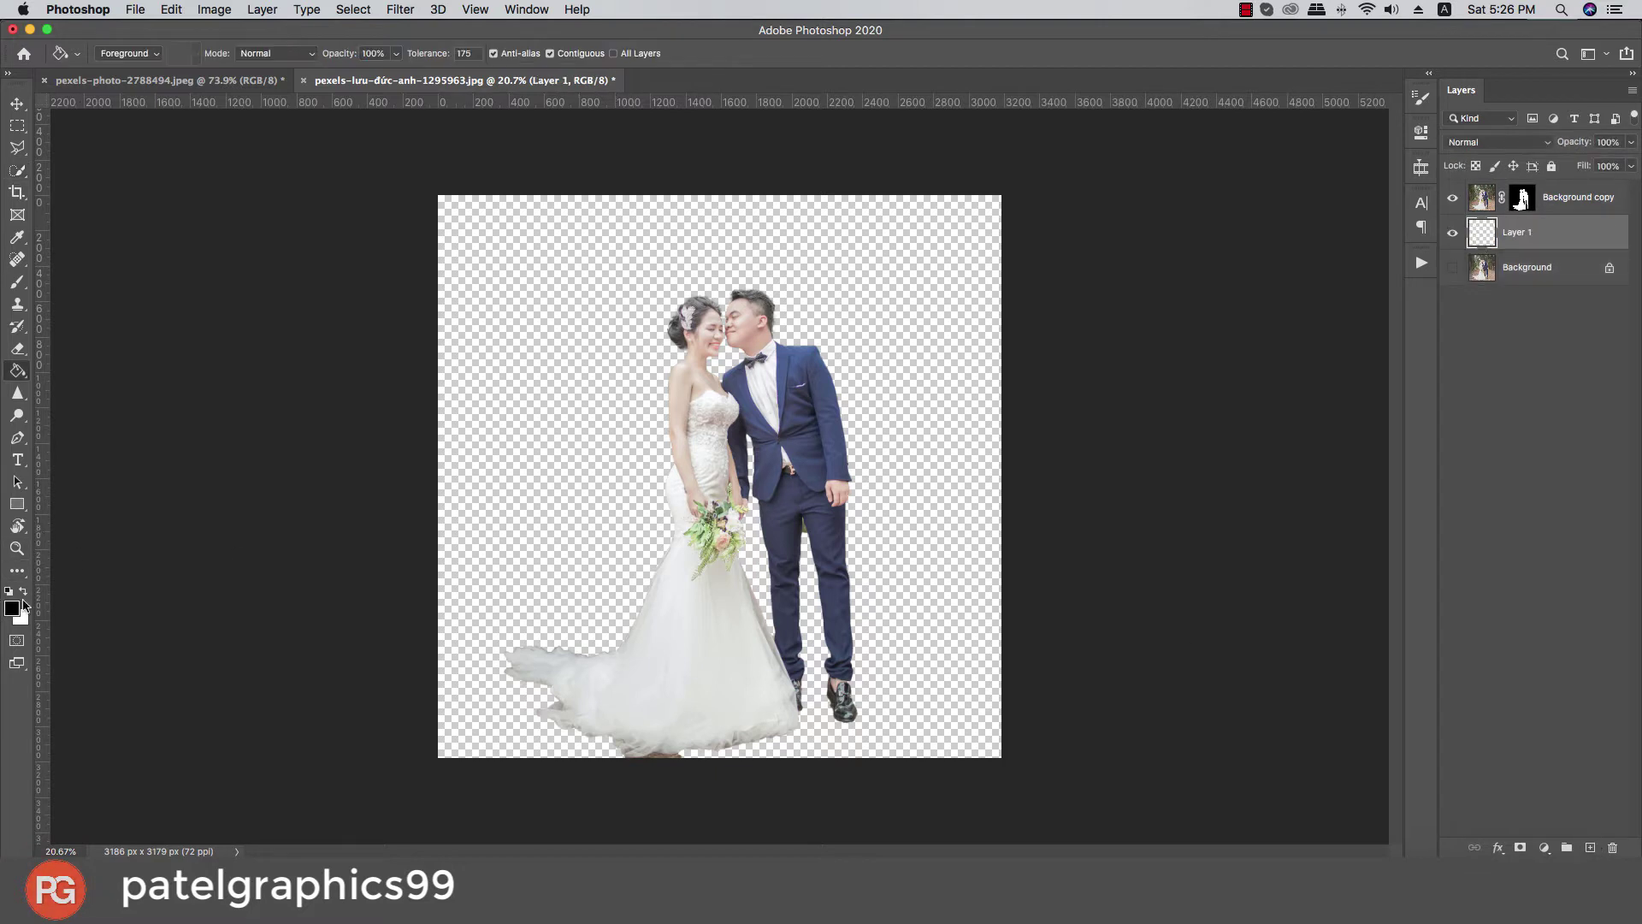
pyautogui.click(469, 483)
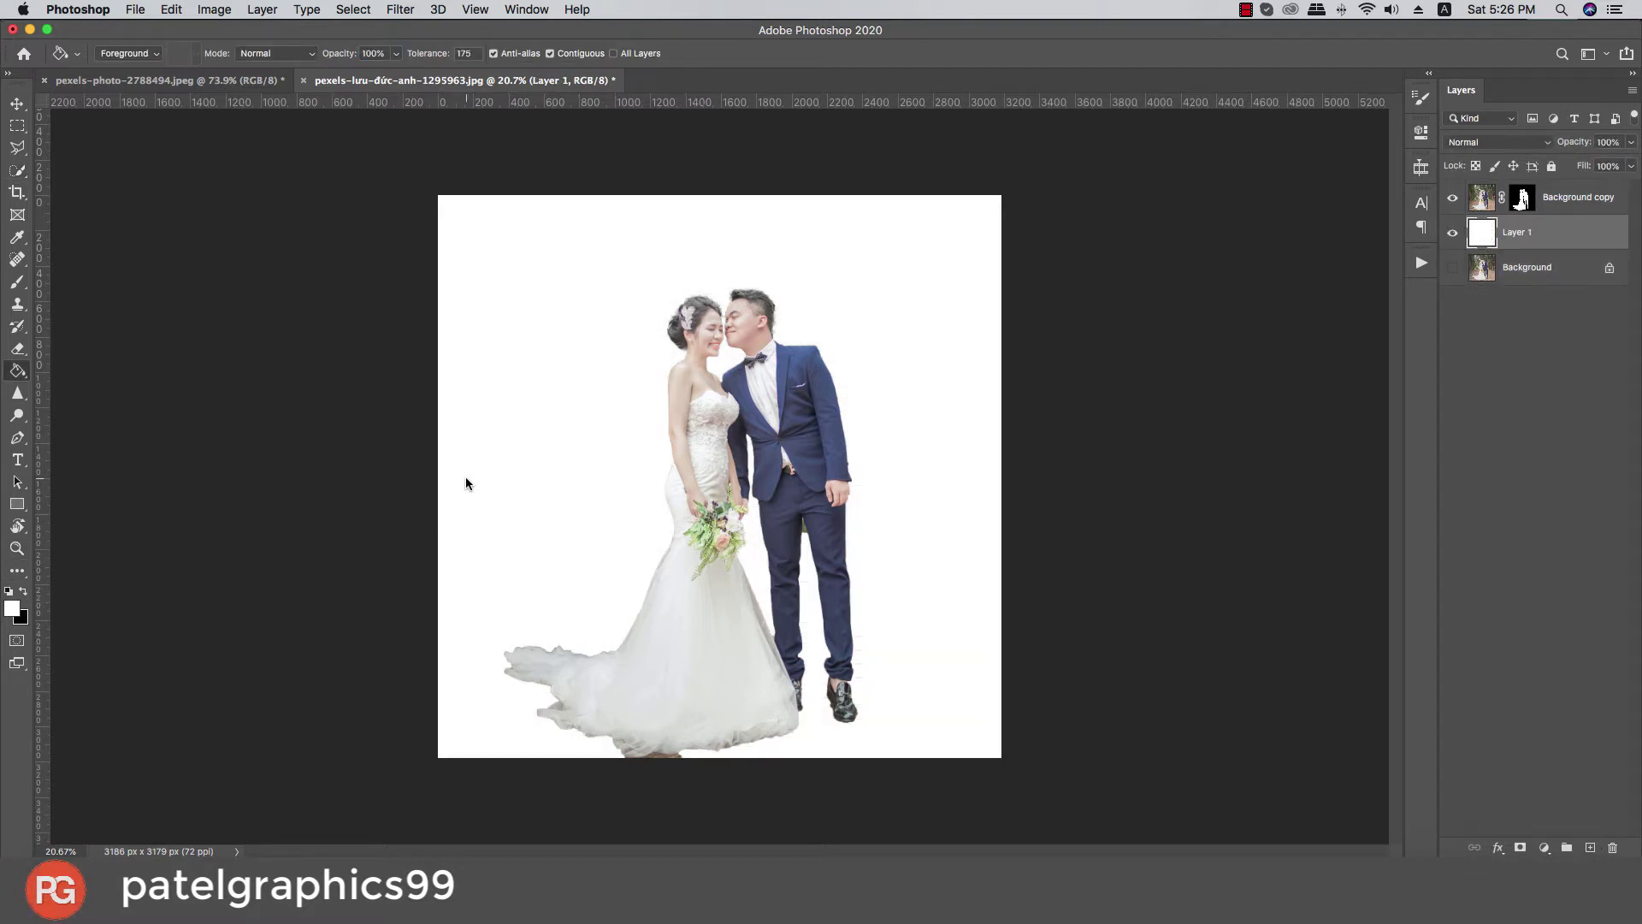
# Step: Activate the Background copy layer's mask and make black the foreground color
pyautogui.click(1521, 200)
pyautogui.press('x')
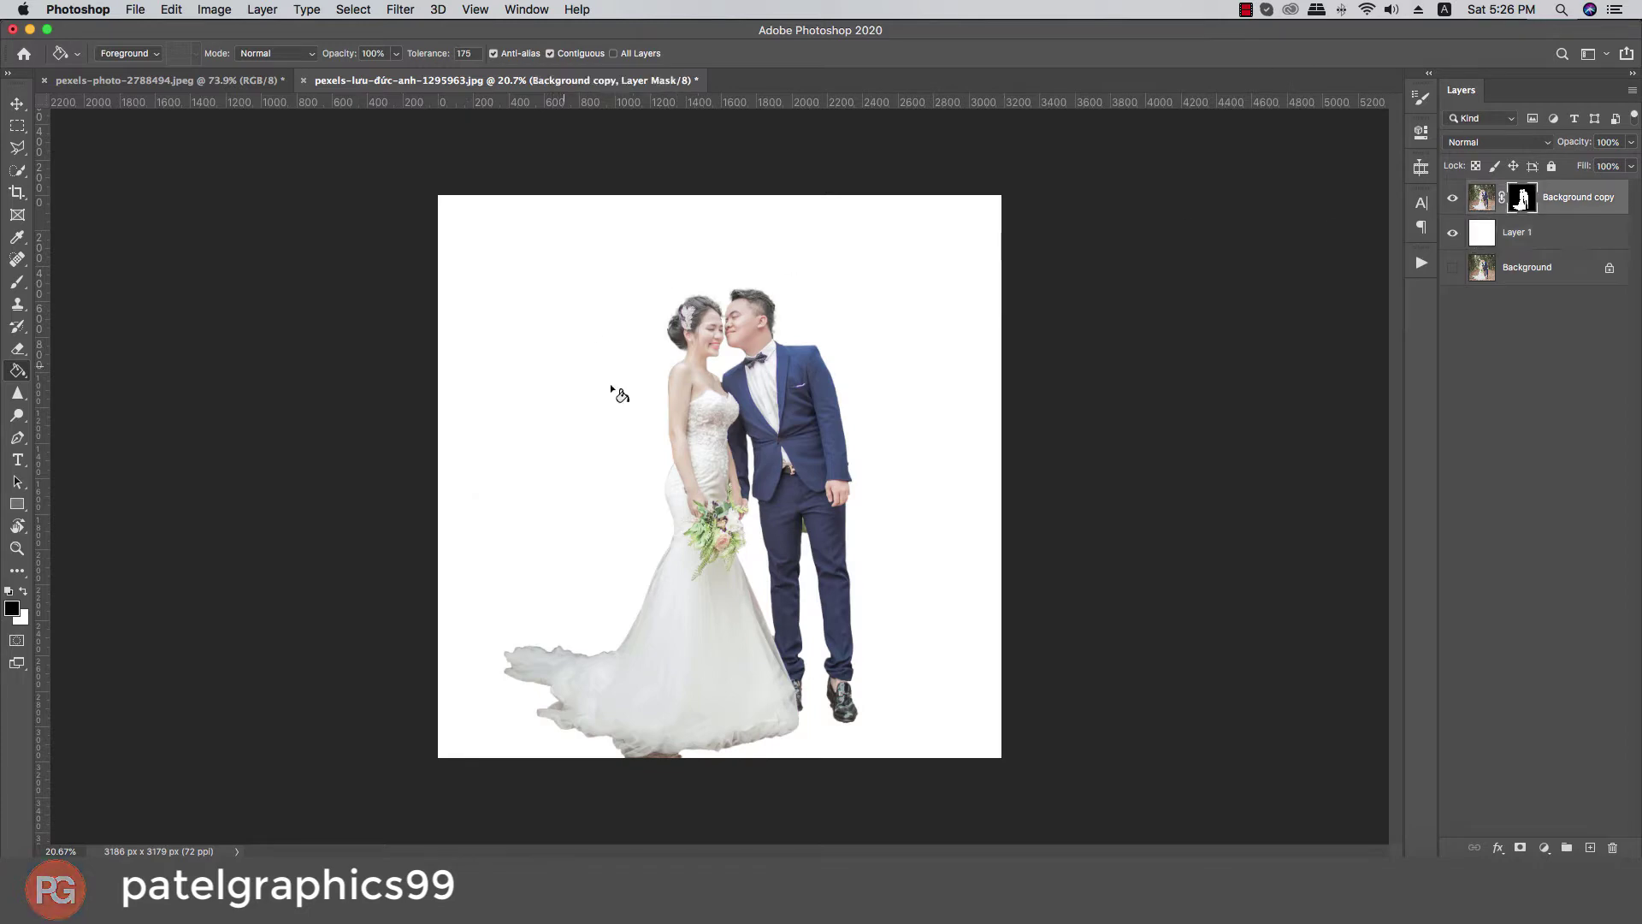
pyautogui.scroll(10, 609, 383)
pyautogui.press('j')
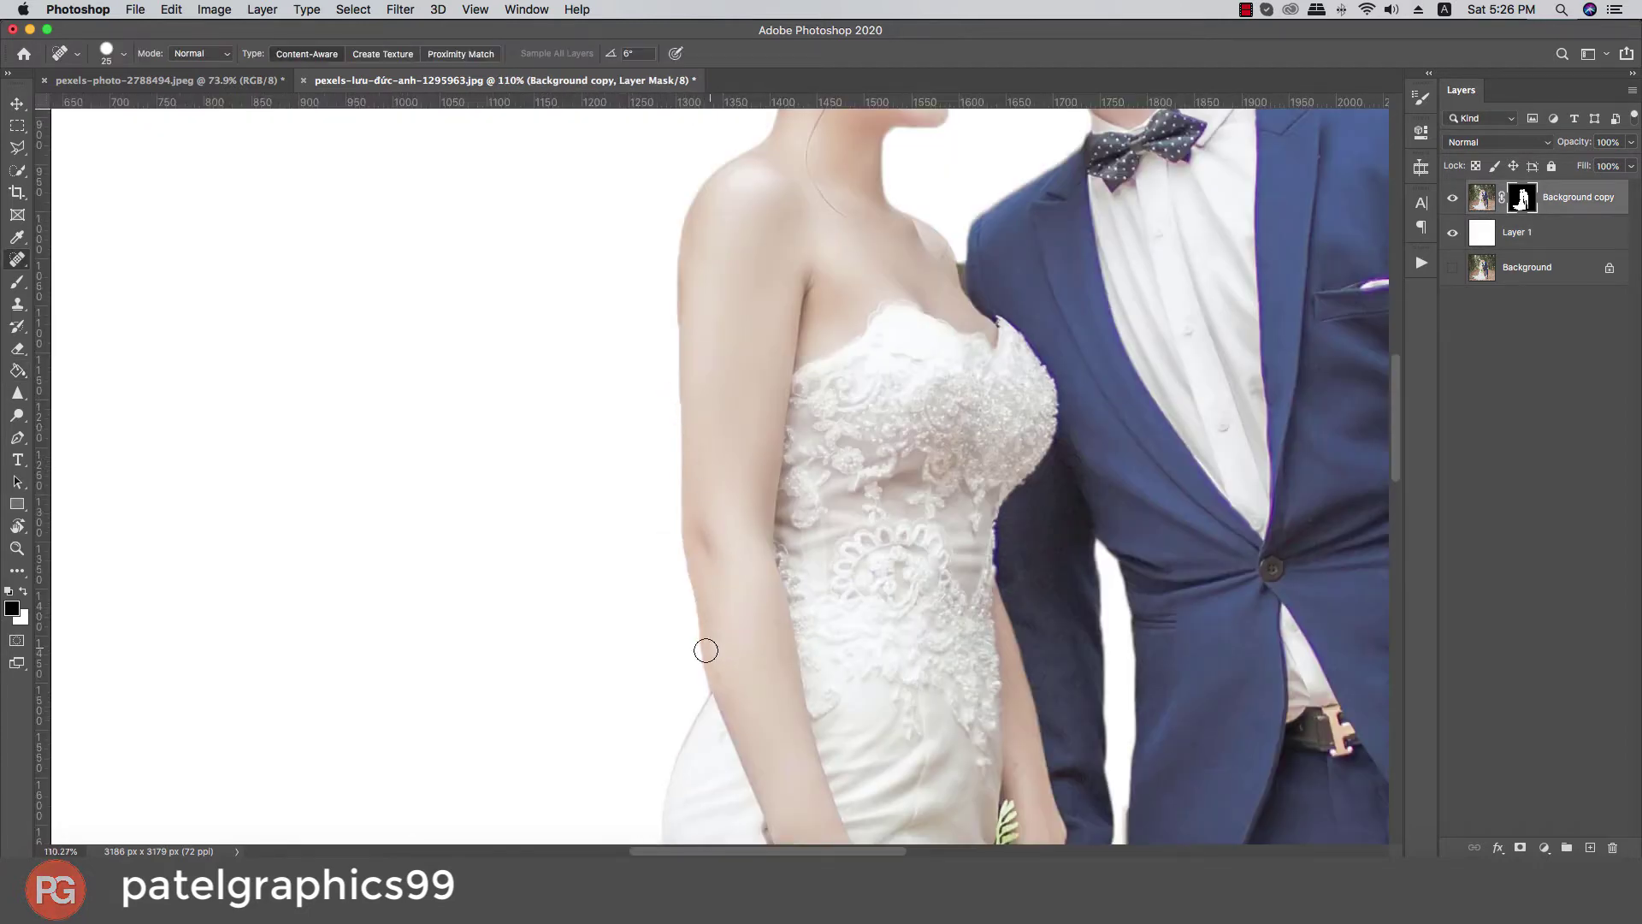
pyautogui.scroll(9, 670, 724)
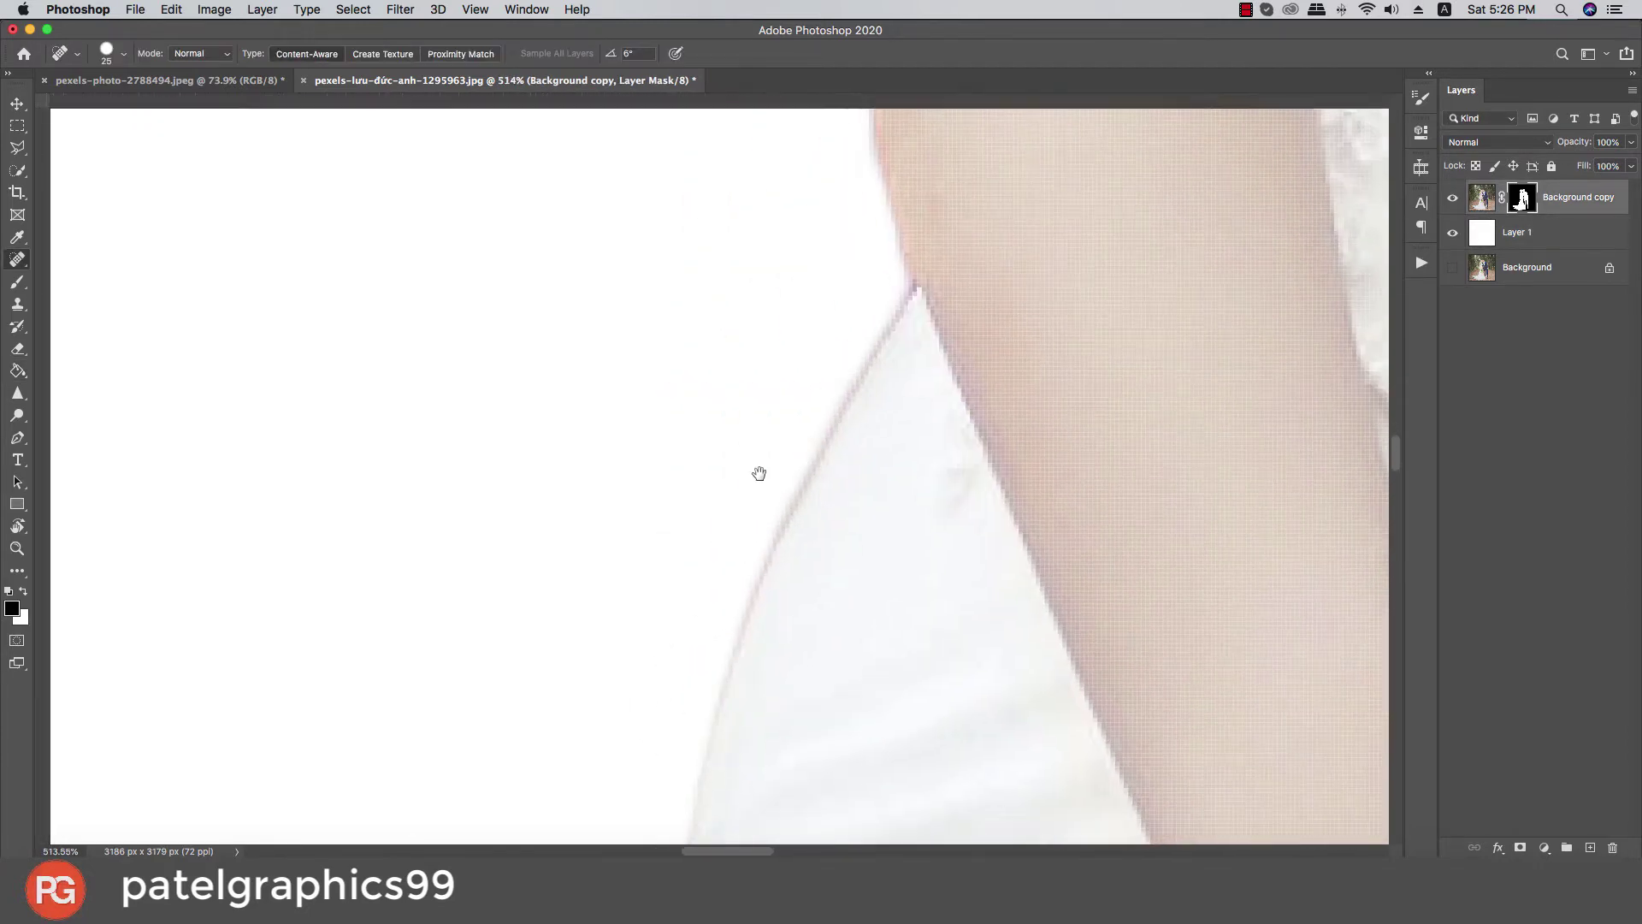
pyautogui.press('[')
pyautogui.press('[')
pyautogui.press('[')
pyautogui.press('[')
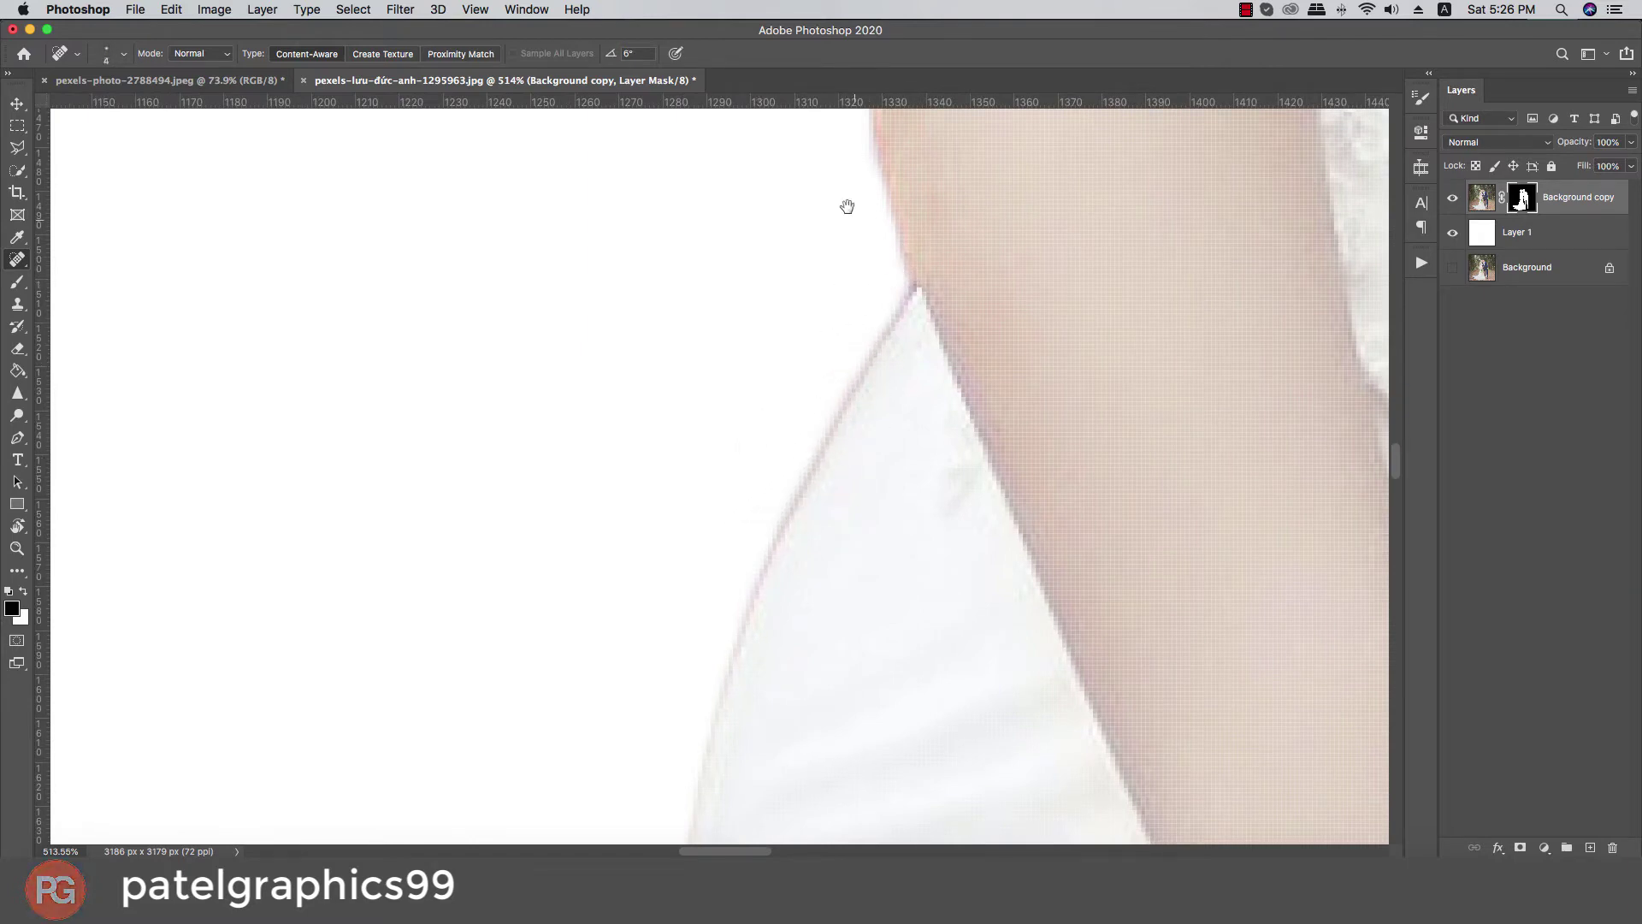
pyautogui.moveTo(847, 206); pyautogui.dragTo(780, 593)
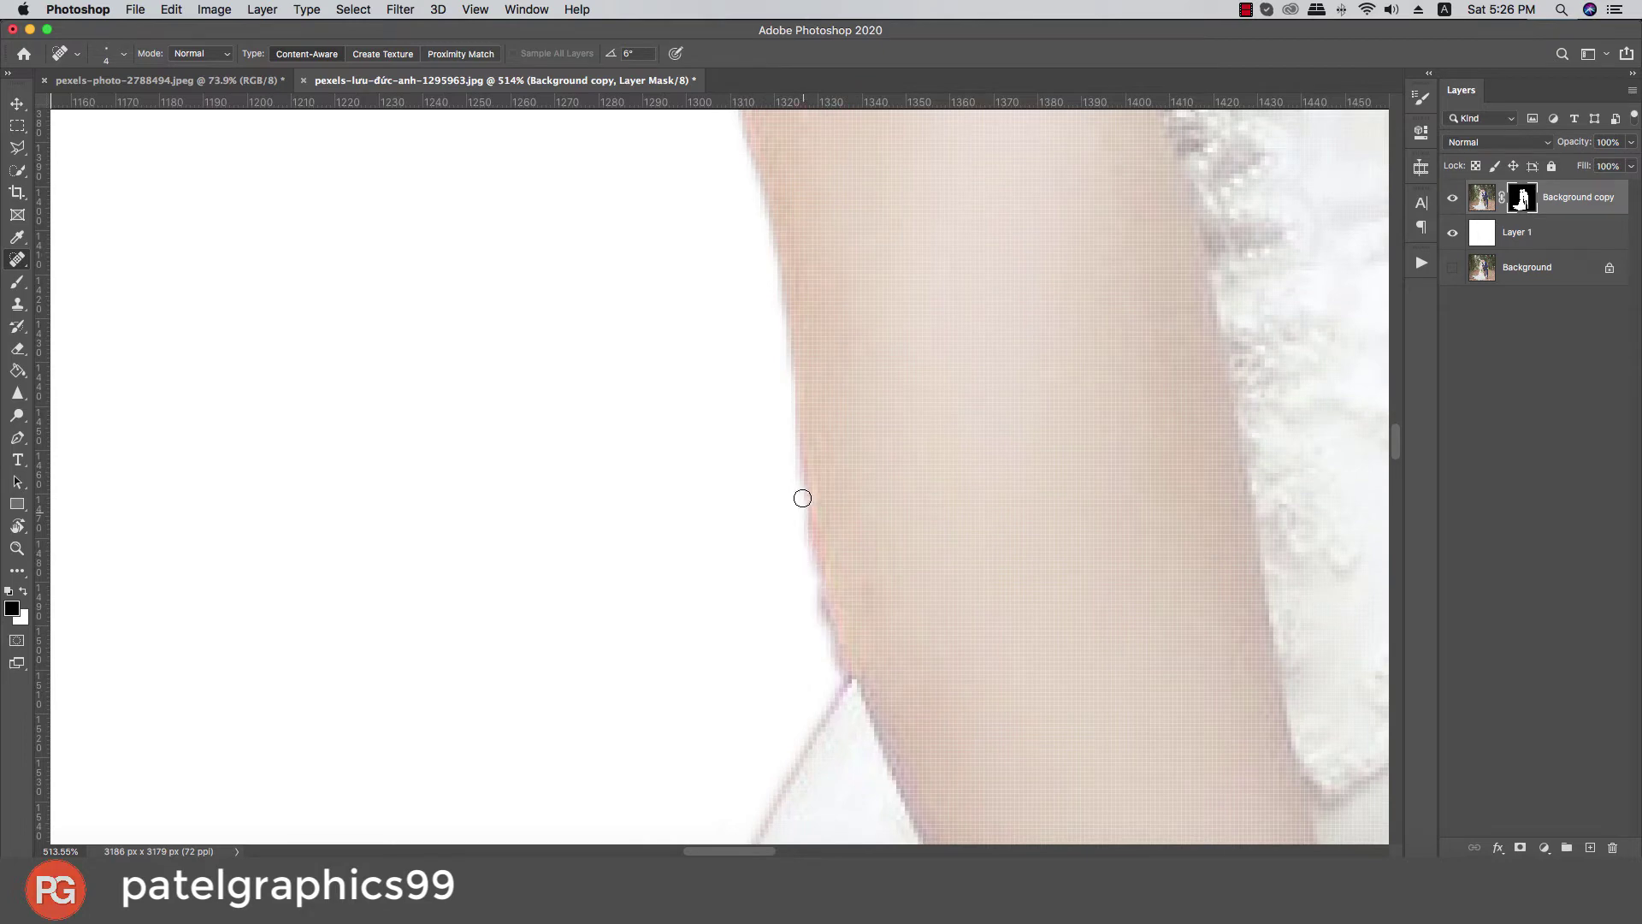
# Step: Switch to the Brush tool and reduce its size to 6 px for retouching the mask by the bride's arm
pyautogui.click(18, 284)
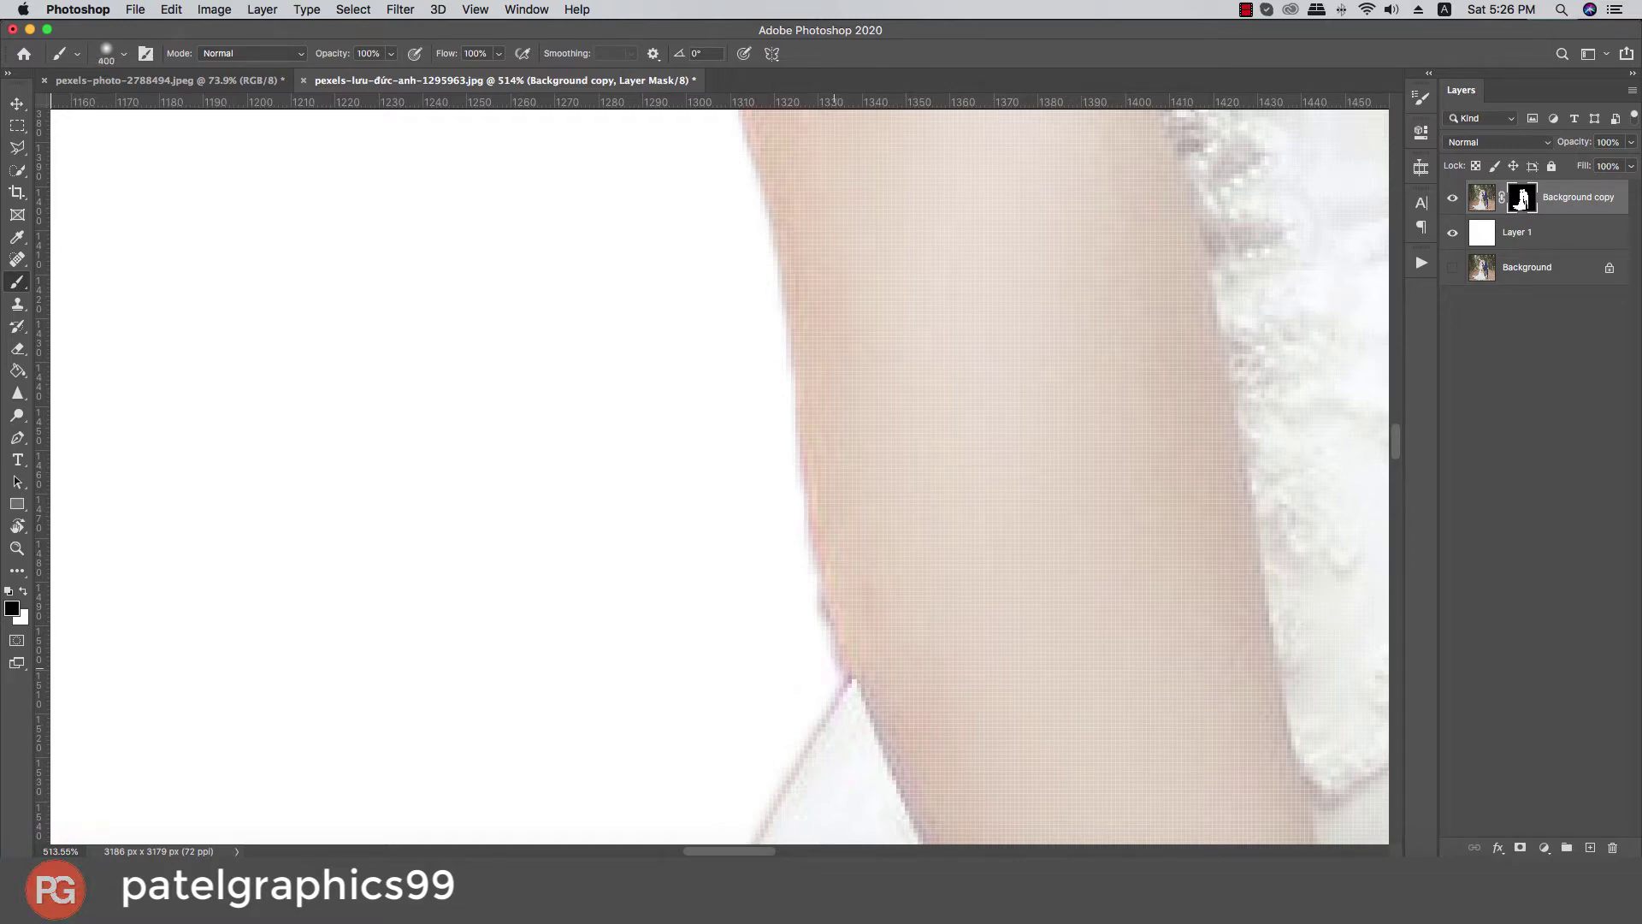
pyautogui.press('[')
pyautogui.press('[')
pyautogui.press('[')
pyautogui.press('[')
pyautogui.press('[')
pyautogui.press('[')
pyautogui.press('[')
pyautogui.press('[')
pyautogui.press('[')
pyautogui.press('[')
pyautogui.press('[')
pyautogui.press('[')
pyautogui.press('[')
pyautogui.press('[')
pyautogui.press('[')
pyautogui.press('[')
pyautogui.press('[')
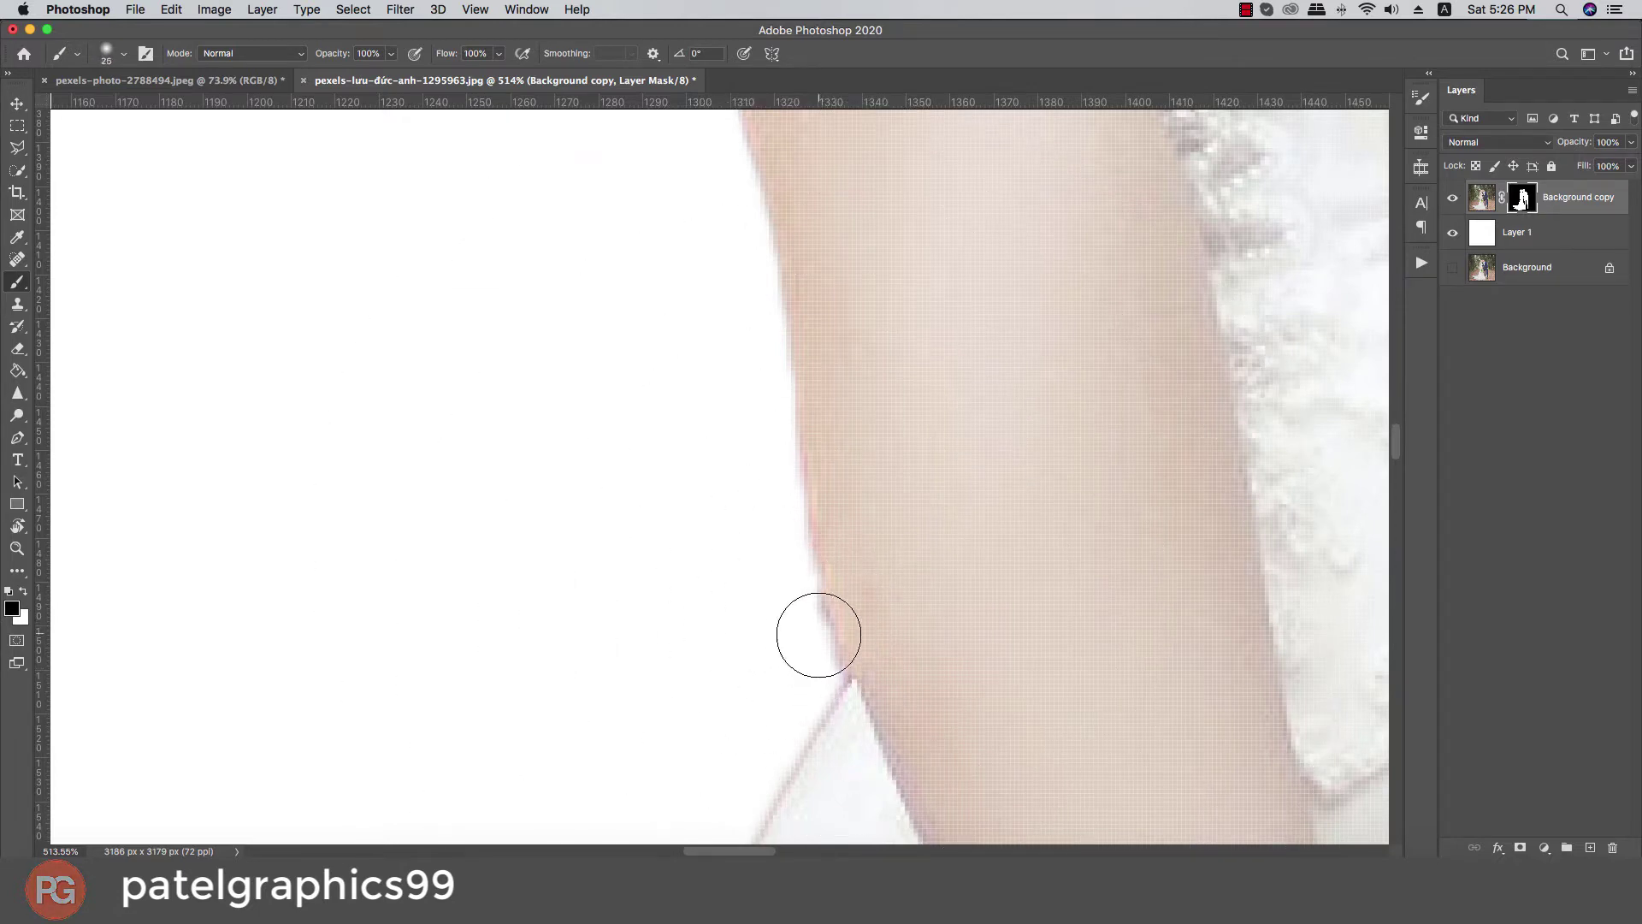
pyautogui.press('[')
pyautogui.press('[')
pyautogui.press('[')
pyautogui.press('[')
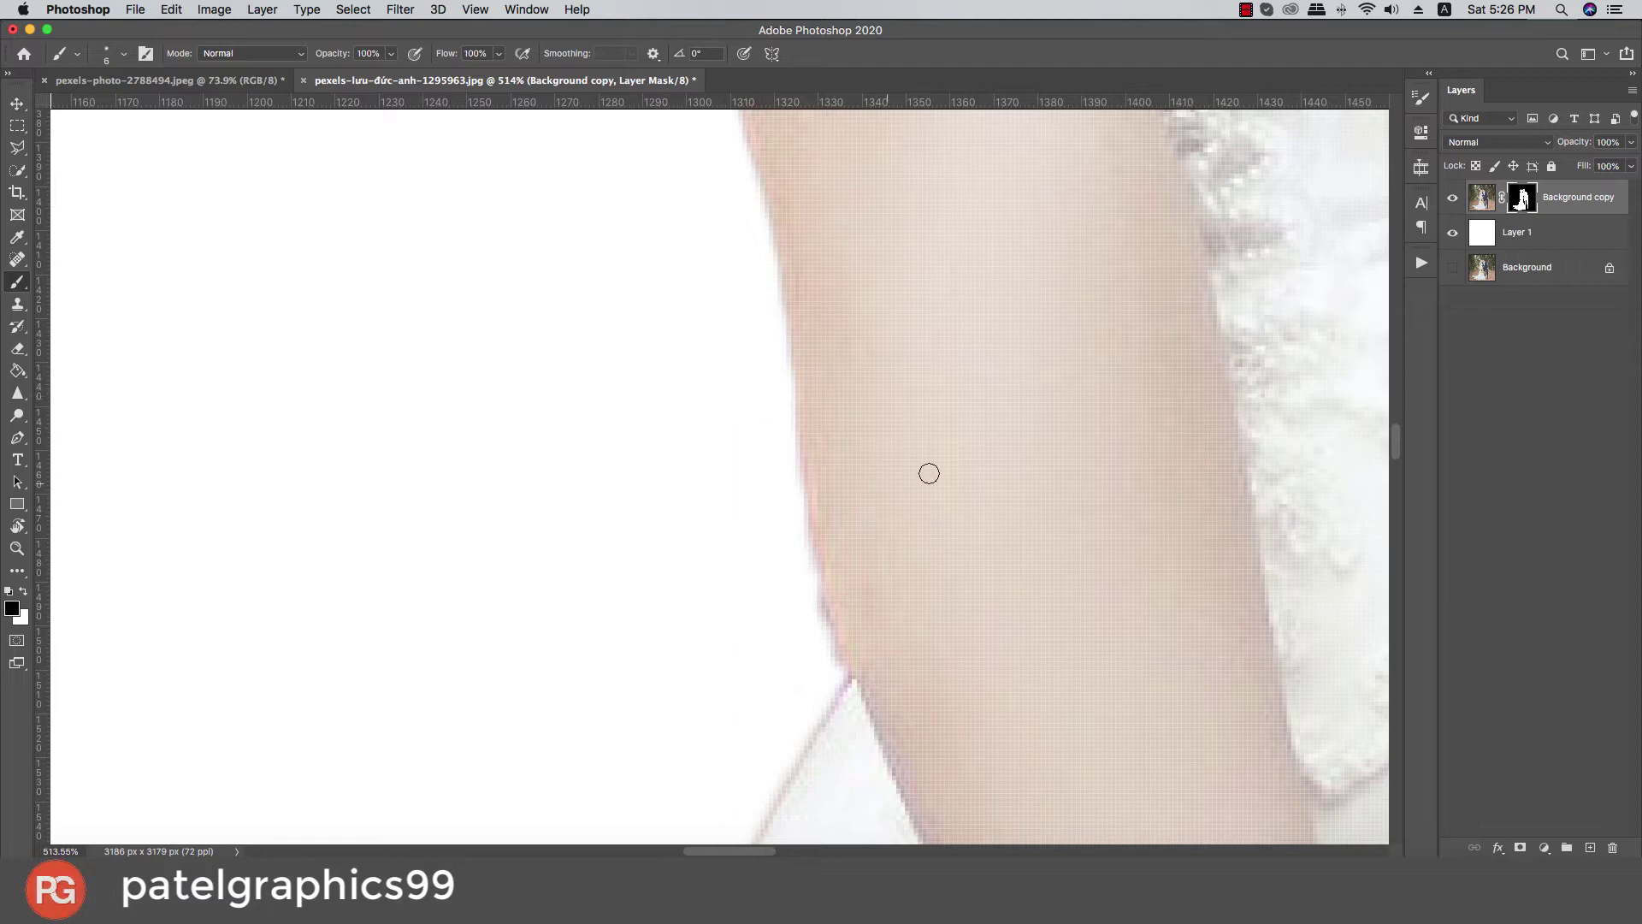
# Step: Try a short vertical black stroke on the mask over the bride's arm, undo it, and return to black
pyautogui.moveTo(979, 368); pyautogui.dragTo(984, 531)
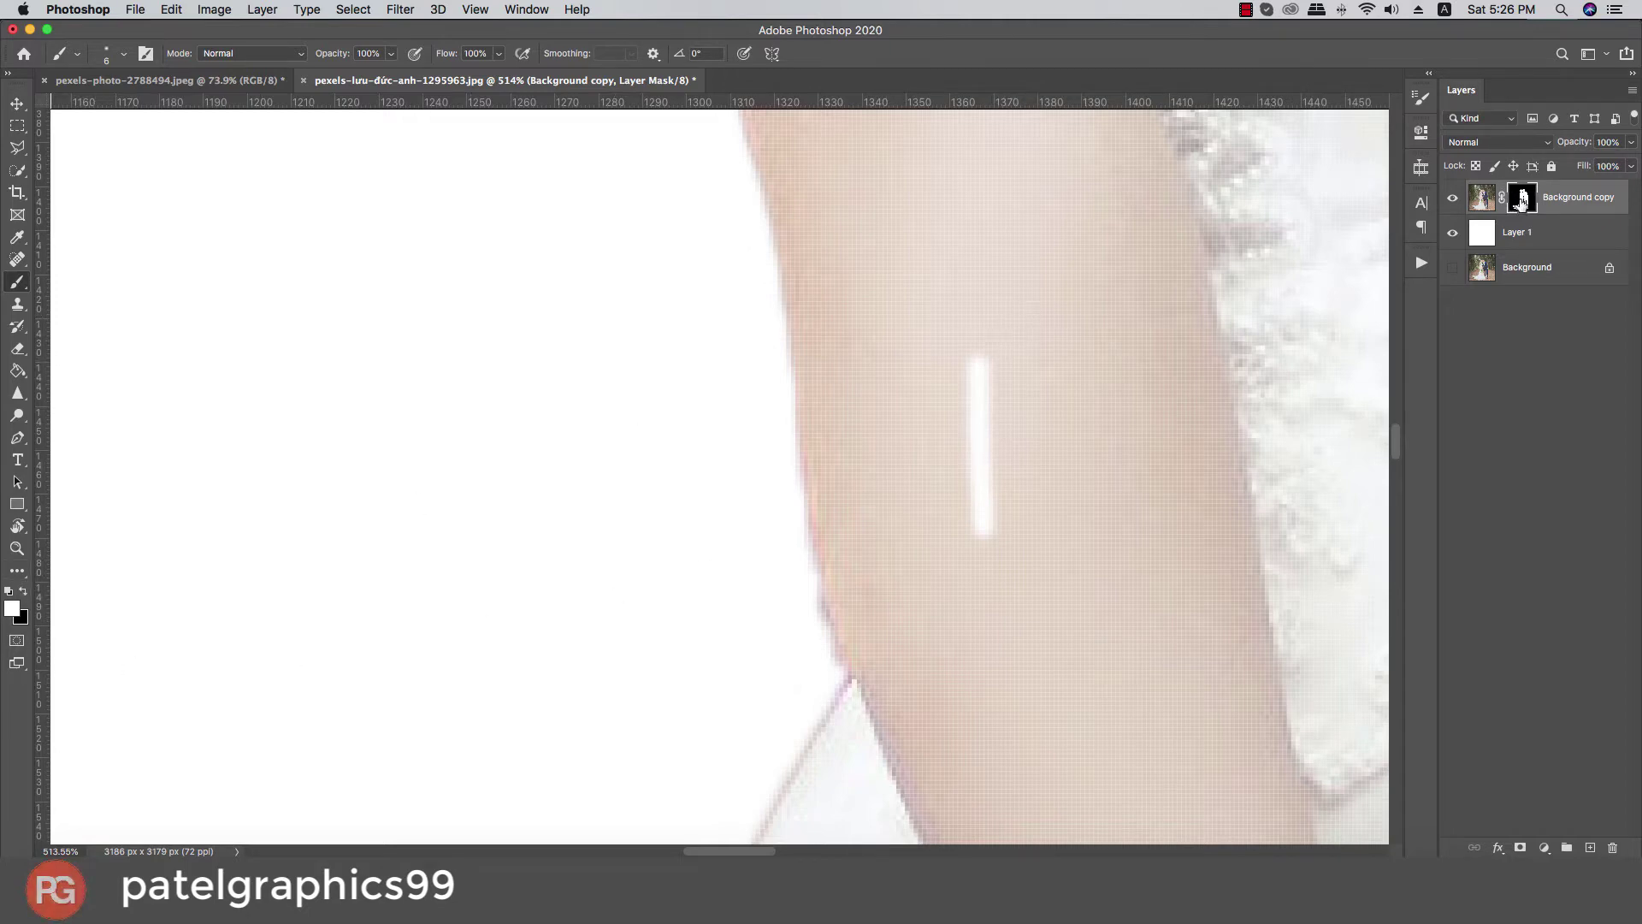
pyautogui.press('super+z')
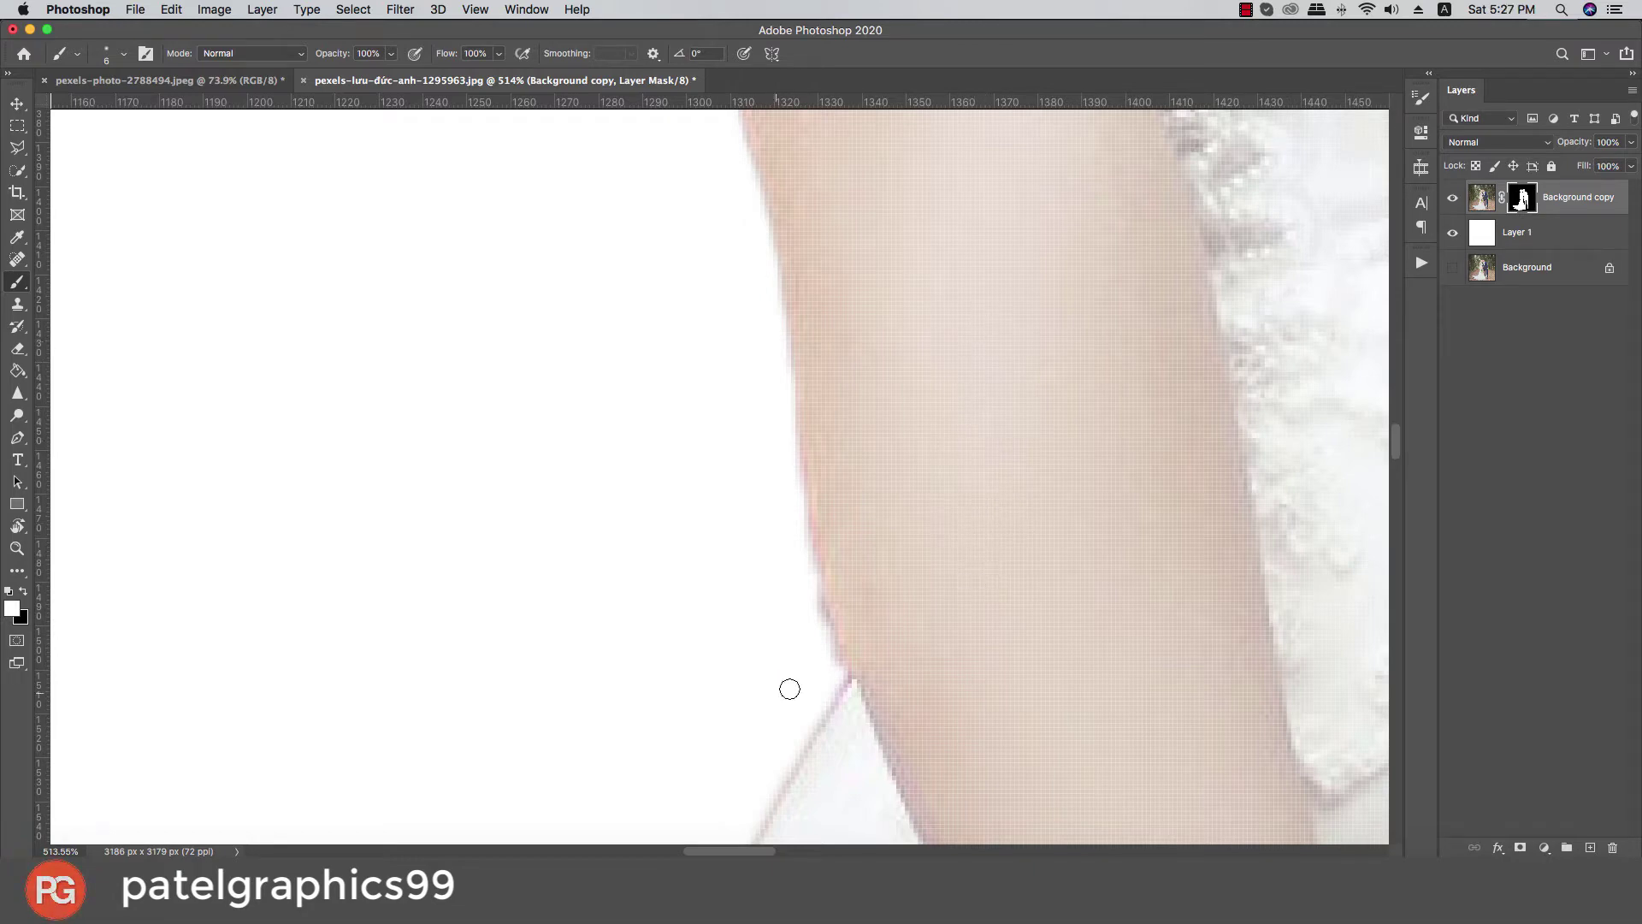
pyautogui.press('z')
pyautogui.press('b')
pyautogui.press('x')
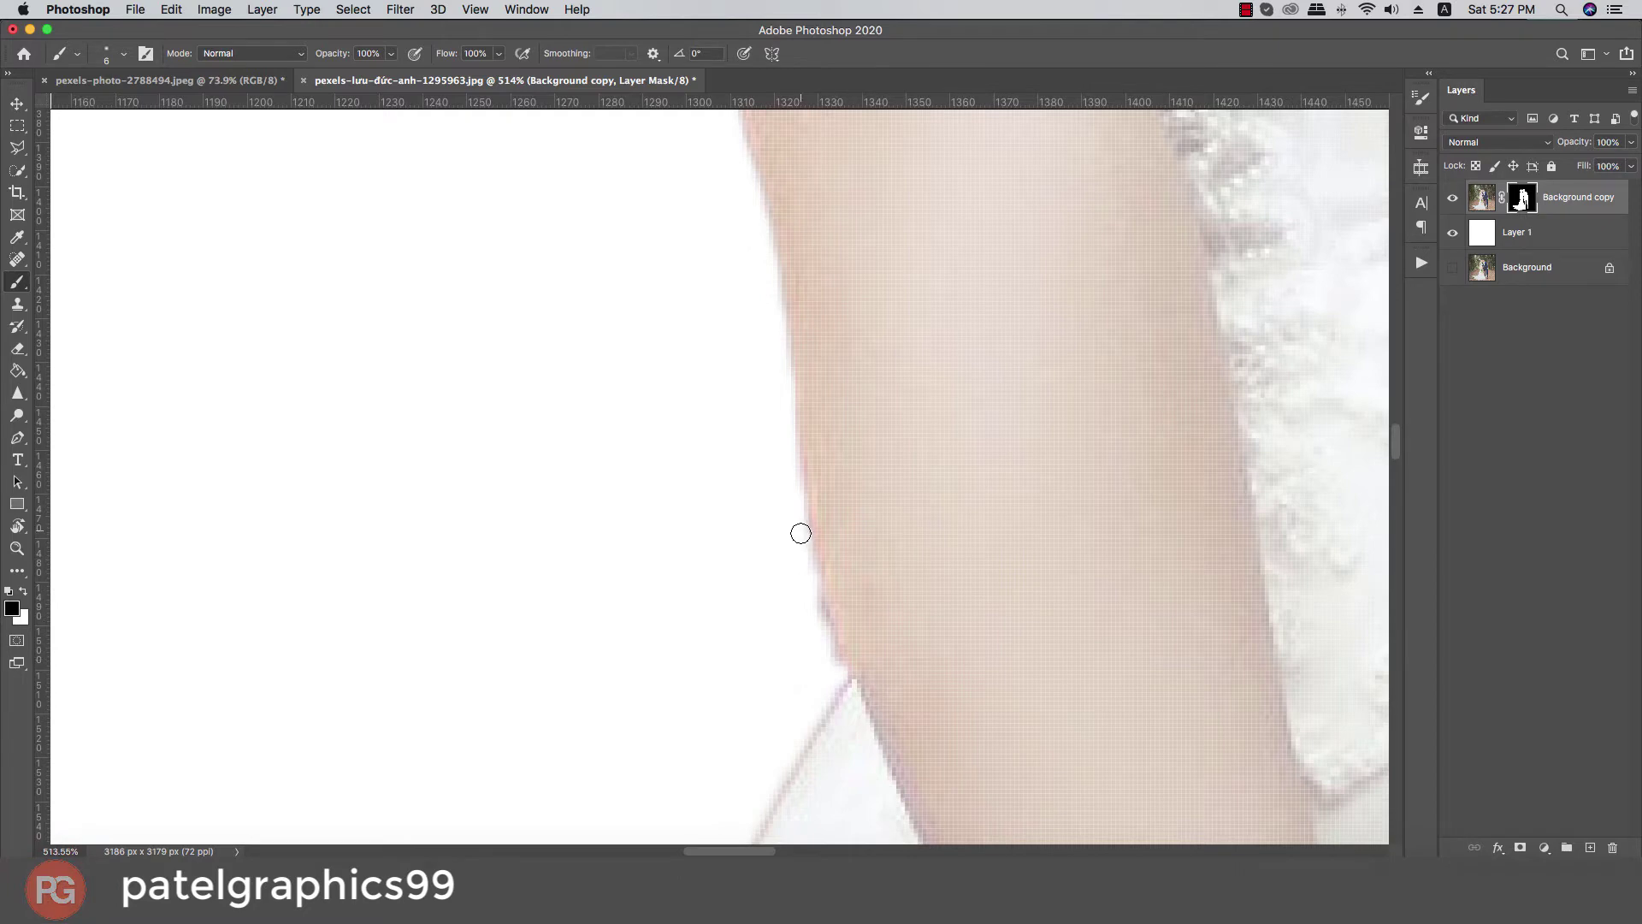
# Step: Paint black on the mask along the outer edge of the bride's arm, working from the forearm up past the elbow
pyautogui.moveTo(801, 533); pyautogui.dragTo(792, 447)
pyautogui.keyDown('shift'); pyautogui.click(783, 378); pyautogui.keyUp('shift')
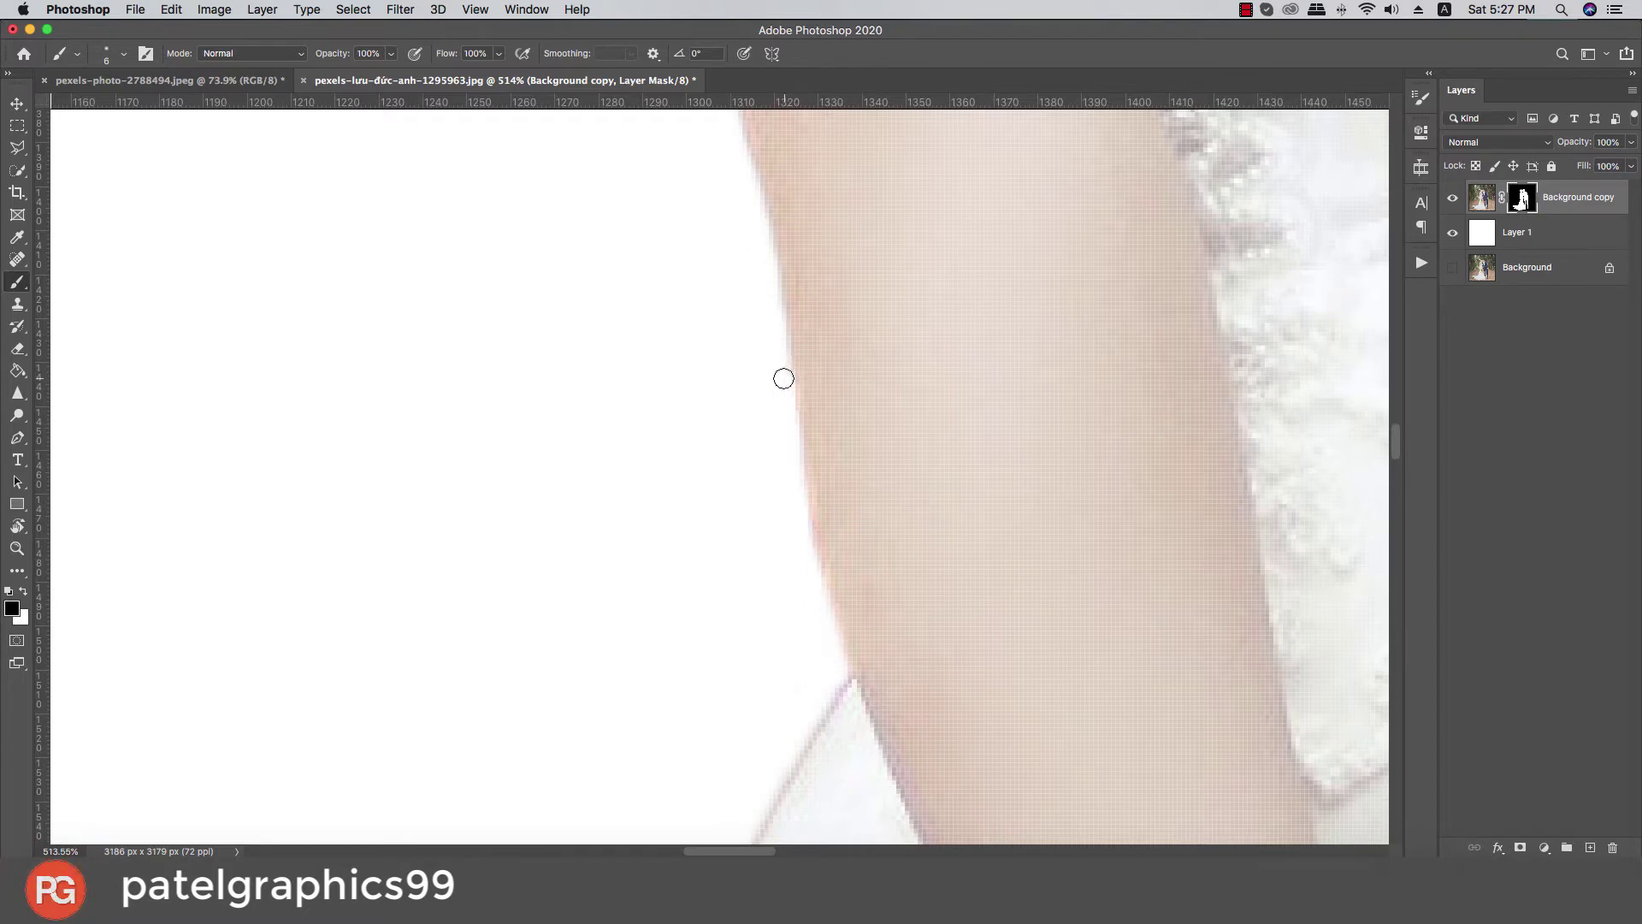
pyautogui.keyDown('shift'); pyautogui.click(767, 241); pyautogui.keyUp('shift')
pyautogui.moveTo(762, 297); pyautogui.dragTo(794, 740)
pyautogui.keyDown('shift'); pyautogui.click(767, 549); pyautogui.keyUp('shift')
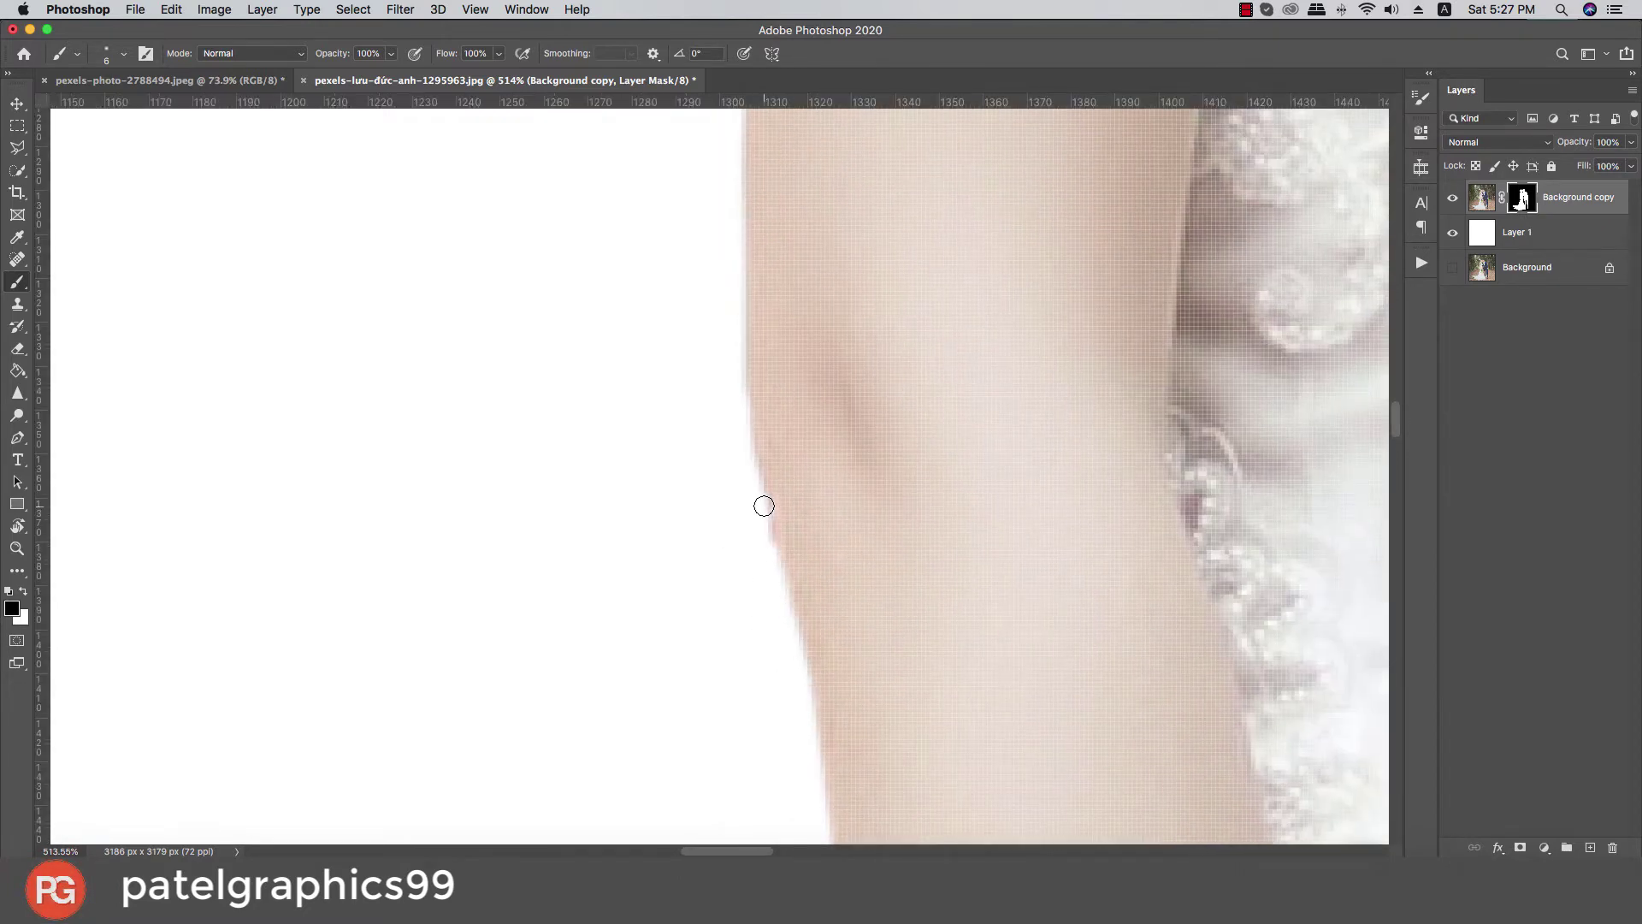
pyautogui.keyDown('shift'); pyautogui.click(757, 490); pyautogui.keyUp('shift')
pyautogui.keyDown('shift'); pyautogui.click(739, 394); pyautogui.keyUp('shift')
pyautogui.keyDown('shift'); pyautogui.click(743, 196); pyautogui.keyUp('shift')
# Step: Continue the black mask edge in straight connected strokes along the bride's upper arm toward the shoulder
pyautogui.moveTo(742, 198); pyautogui.dragTo(761, 749)
pyautogui.keyDown('shift'); pyautogui.click(754, 524); pyautogui.keyUp('shift')
pyautogui.keyDown('shift'); pyautogui.click(747, 321); pyautogui.keyUp('shift')
pyautogui.moveTo(746, 322); pyautogui.dragTo(751, 619)
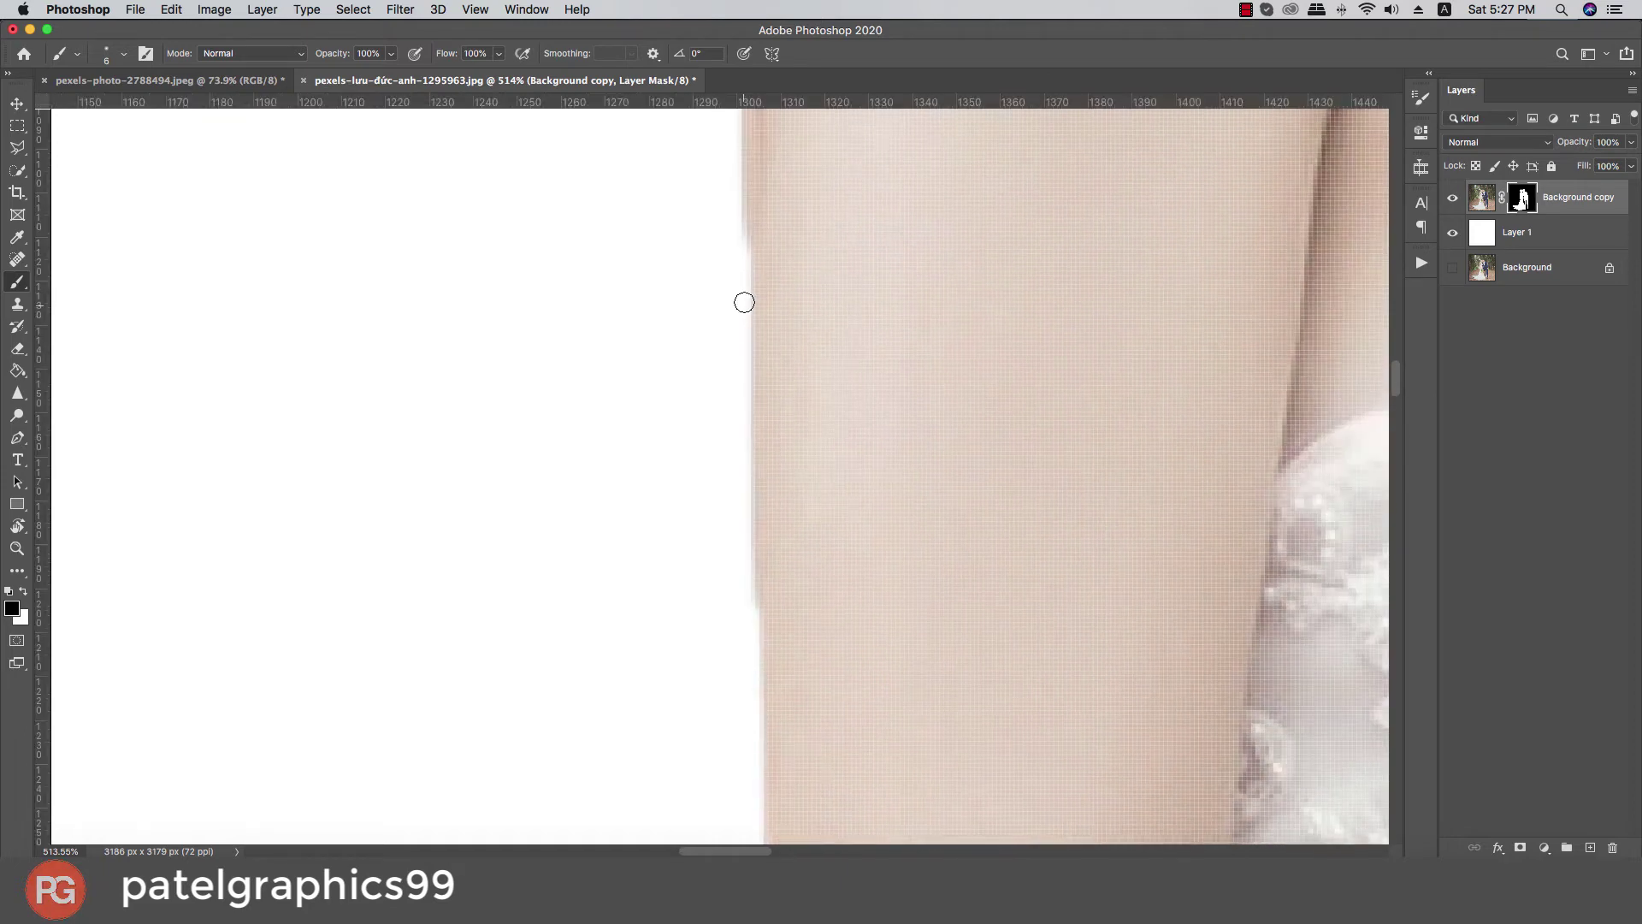
pyautogui.keyDown('shift'); pyautogui.click(739, 288); pyautogui.keyUp('shift')
pyautogui.moveTo(739, 288); pyautogui.dragTo(746, 575)
pyautogui.keyDown('shift'); pyautogui.click(743, 318); pyautogui.keyUp('shift')
pyautogui.keyDown('shift'); pyautogui.click(758, 145); pyautogui.keyUp('shift')
# Step: Trim the mask with connected black strokes around the curve of the bride's shoulder and up the side of her neck
pyautogui.moveTo(758, 144); pyautogui.dragTo(756, 510)
pyautogui.keyDown('shift'); pyautogui.click(785, 411); pyautogui.keyUp('shift')
pyautogui.keyDown('shift'); pyautogui.click(864, 260); pyautogui.keyUp('shift')
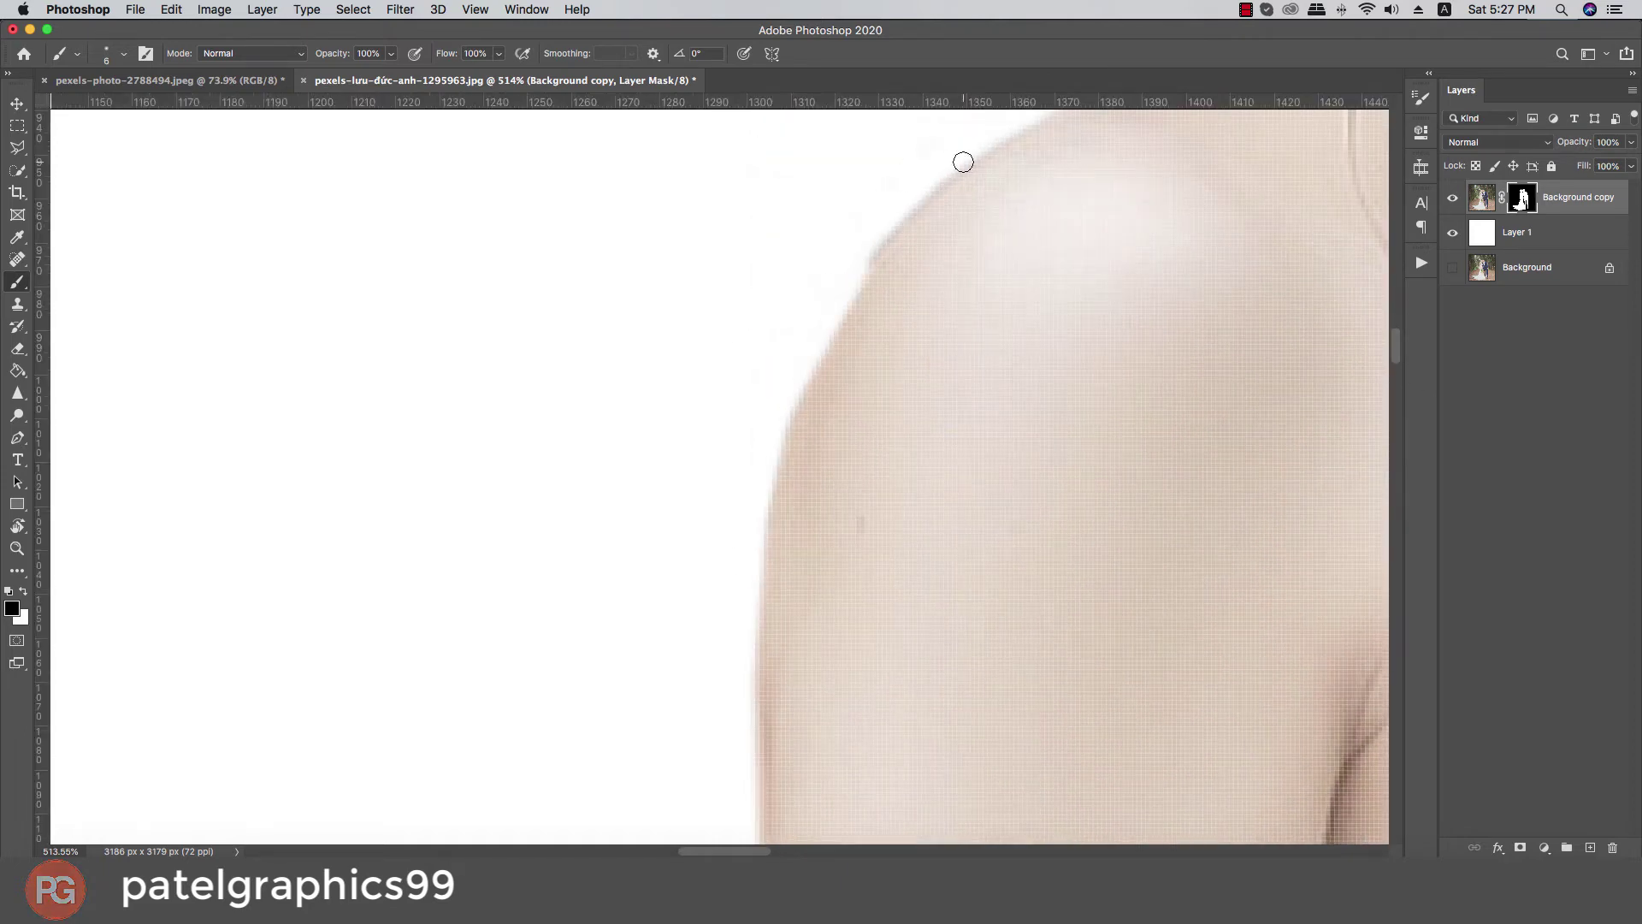
pyautogui.keyDown('shift'); pyautogui.click(964, 162); pyautogui.keyUp('shift')
pyautogui.moveTo(964, 162); pyautogui.dragTo(849, 310)
pyautogui.keyDown('shift'); pyautogui.click(731, 431); pyautogui.keyUp('shift')
pyautogui.keyDown('shift'); pyautogui.click(924, 249); pyautogui.keyUp('shift')
pyautogui.keyDown('shift'); pyautogui.click(1004, 212); pyautogui.keyUp('shift')
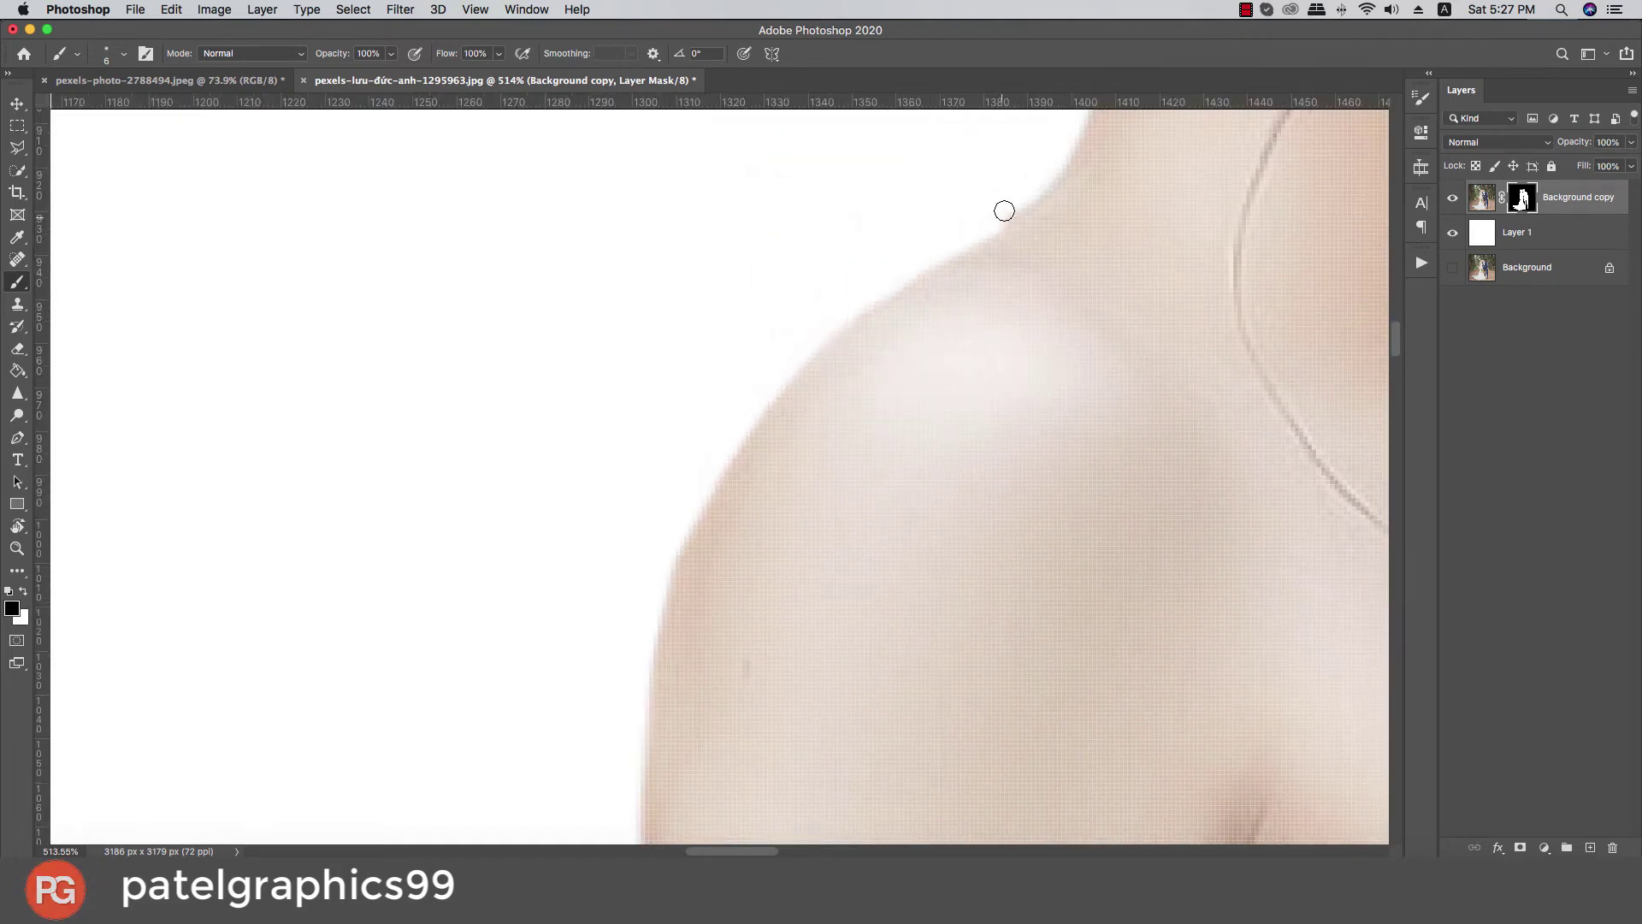
pyautogui.keyDown('shift'); pyautogui.click(1074, 147); pyautogui.keyUp('shift')
pyautogui.moveTo(1074, 147); pyautogui.dragTo(963, 546)
pyautogui.keyDown('shift'); pyautogui.click(986, 448); pyautogui.keyUp('shift')
pyautogui.keyDown('shift'); pyautogui.click(993, 409); pyautogui.keyUp('shift')
# Step: Enlarge the brush to 30 px, then use 20 px, and paint away the background haze behind the bride's hair bun
pyautogui.press(']')
pyautogui.press(']')
pyautogui.press(']')
pyautogui.press(']')
pyautogui.press(']')
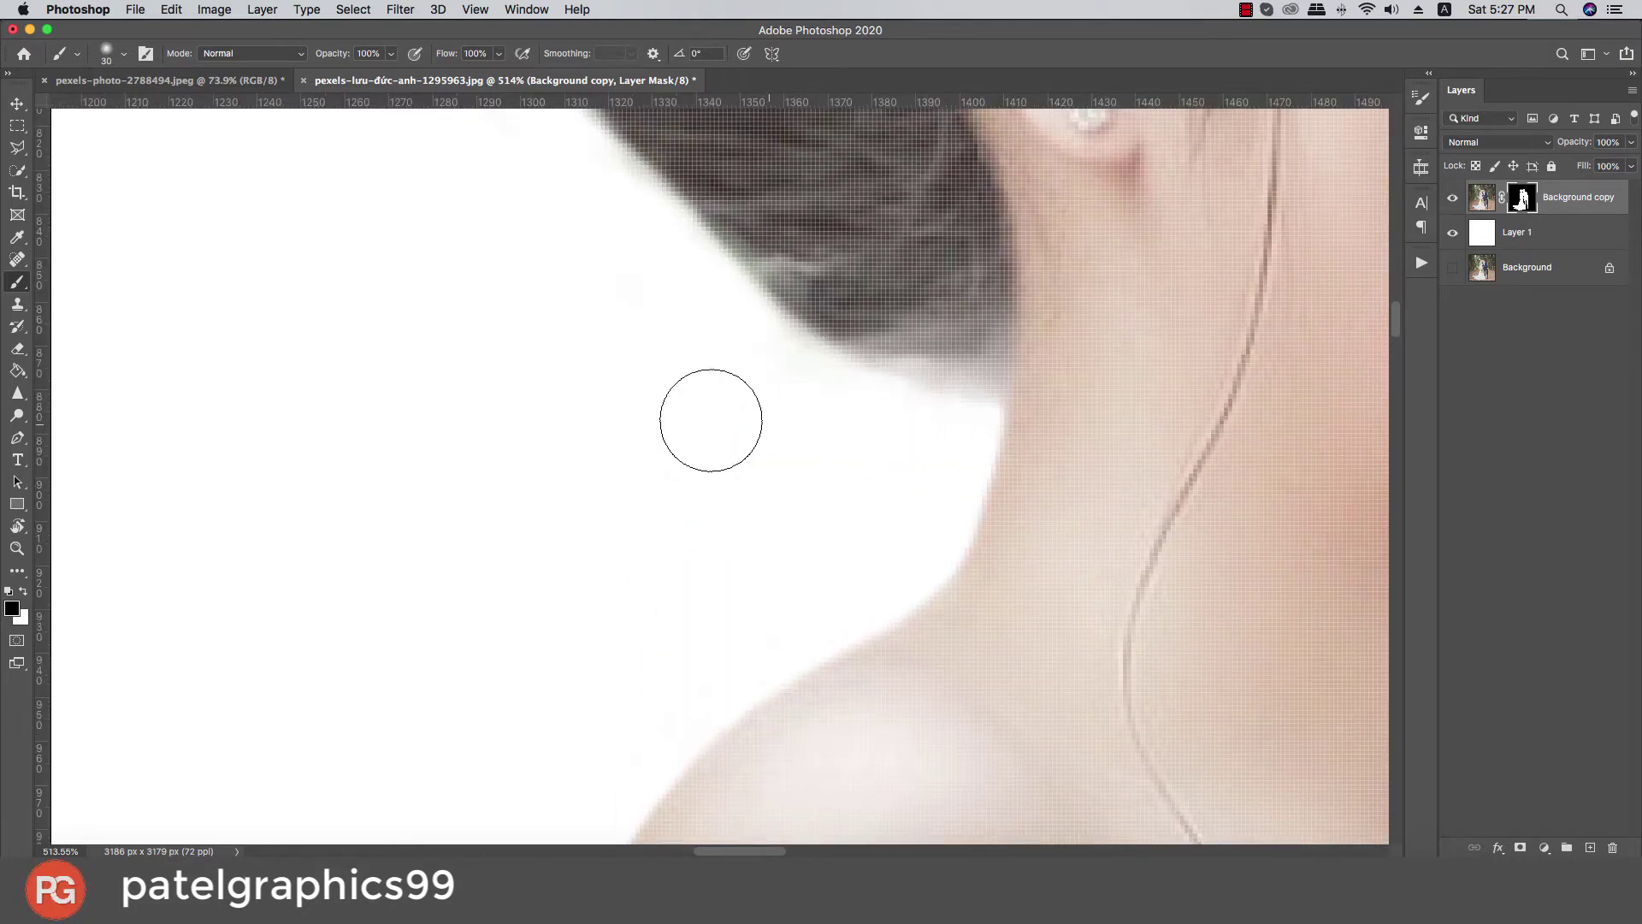
pyautogui.scroll(10, 652, 275)
pyautogui.moveTo(705, 162); pyautogui.dragTo(596, 466)
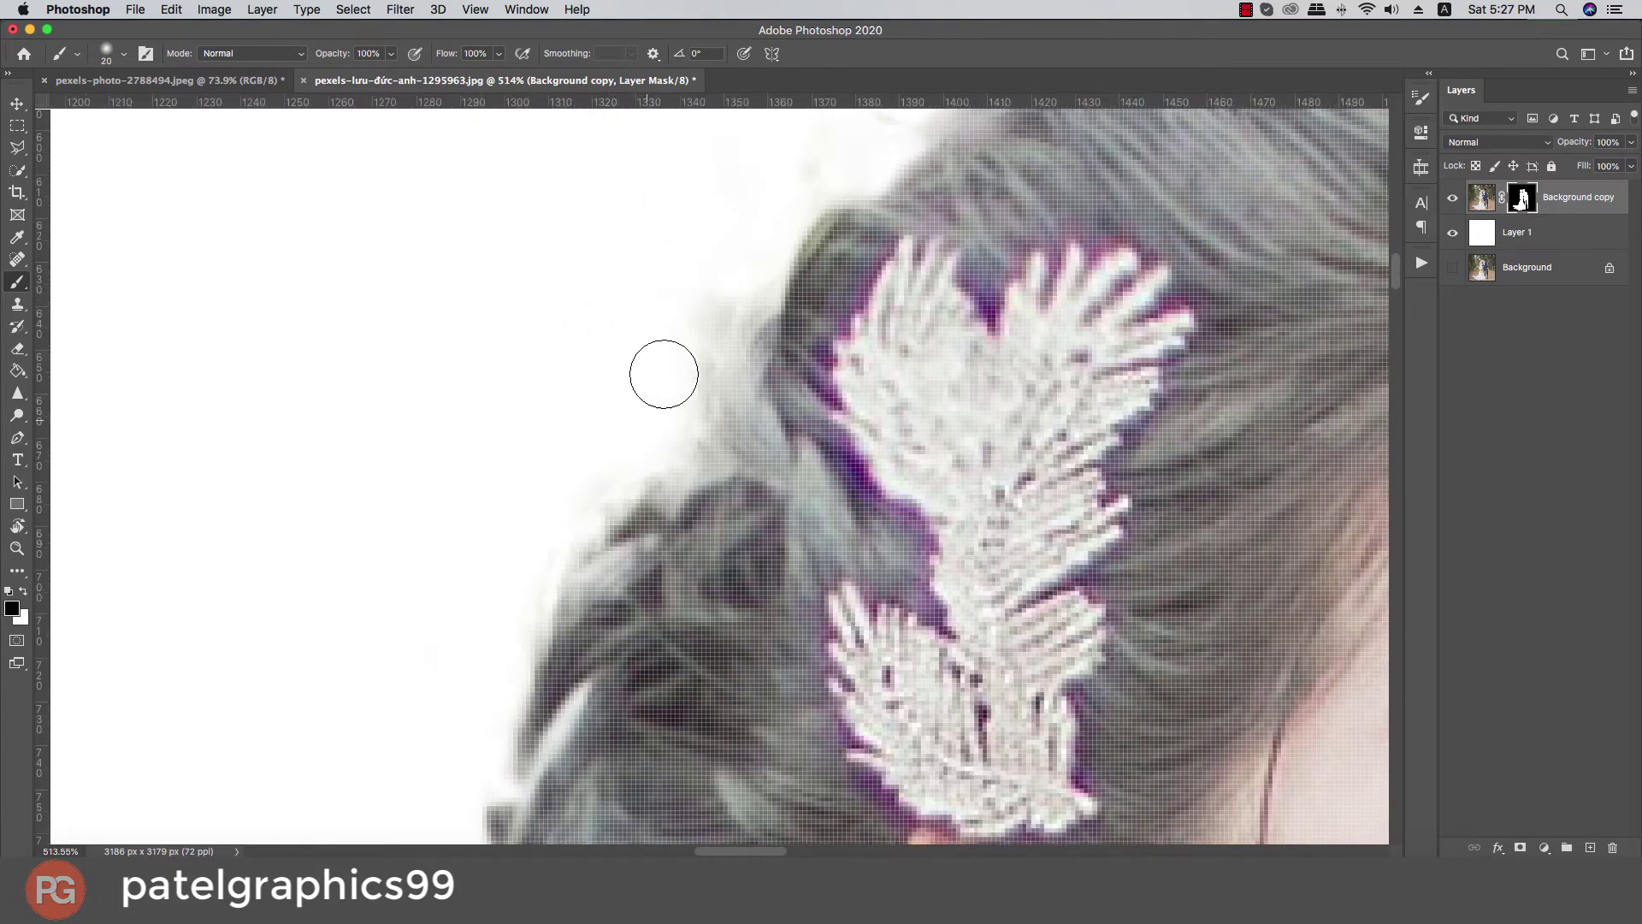
pyautogui.moveTo(746, 204); pyautogui.dragTo(508, 594)
# Step: Try a white mask stroke across the top of the bride's hair, undo it, and return to black
pyautogui.press('x')
pyautogui.moveTo(770, 481)
pyautogui.mouseDown()
pyautogui.moveTo(689, 516)
pyautogui.moveTo(657, 604)
pyautogui.moveTo(954, 481)
pyautogui.mouseUp()
pyautogui.press('super+z')
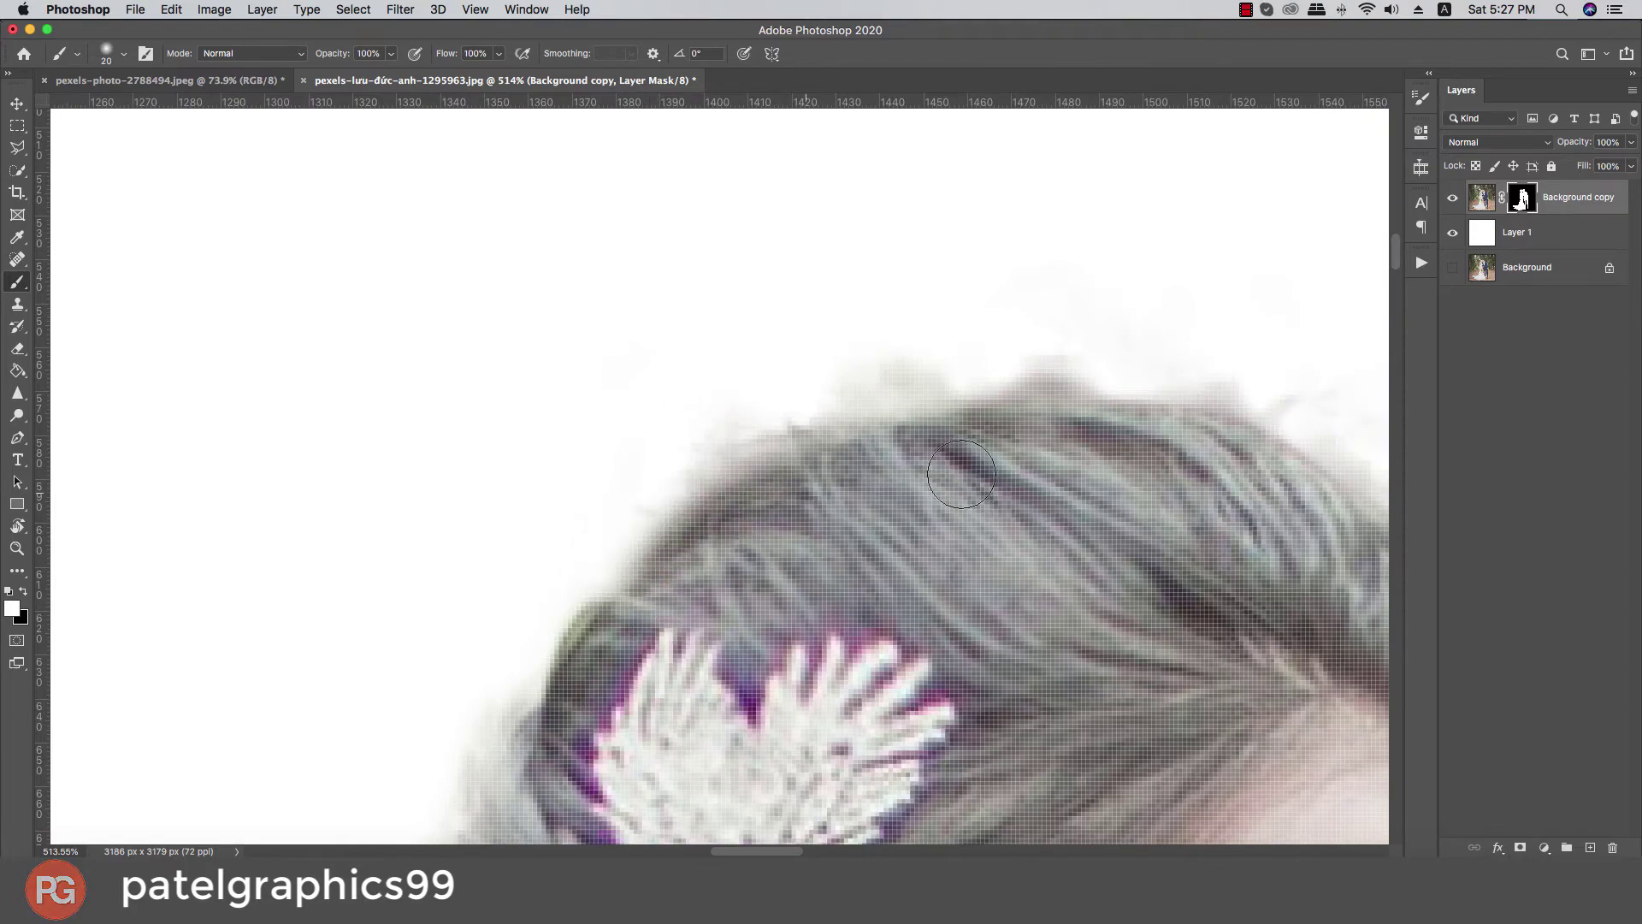
pyautogui.press('x')
# Step: Paint black with the 20 px brush over the haze along the bride's crown and front hair, down between the two foreheads
pyautogui.moveTo(559, 551)
pyautogui.mouseDown()
pyautogui.moveTo(838, 385)
pyautogui.moveTo(1061, 389)
pyautogui.mouseUp()
pyautogui.moveTo(1176, 357); pyautogui.dragTo(285, 386)
pyautogui.moveTo(116, 415)
pyautogui.mouseDown()
pyautogui.moveTo(553, 526)
pyautogui.moveTo(703, 742)
pyautogui.mouseUp()
pyautogui.moveTo(723, 752); pyautogui.dragTo(571, 478)
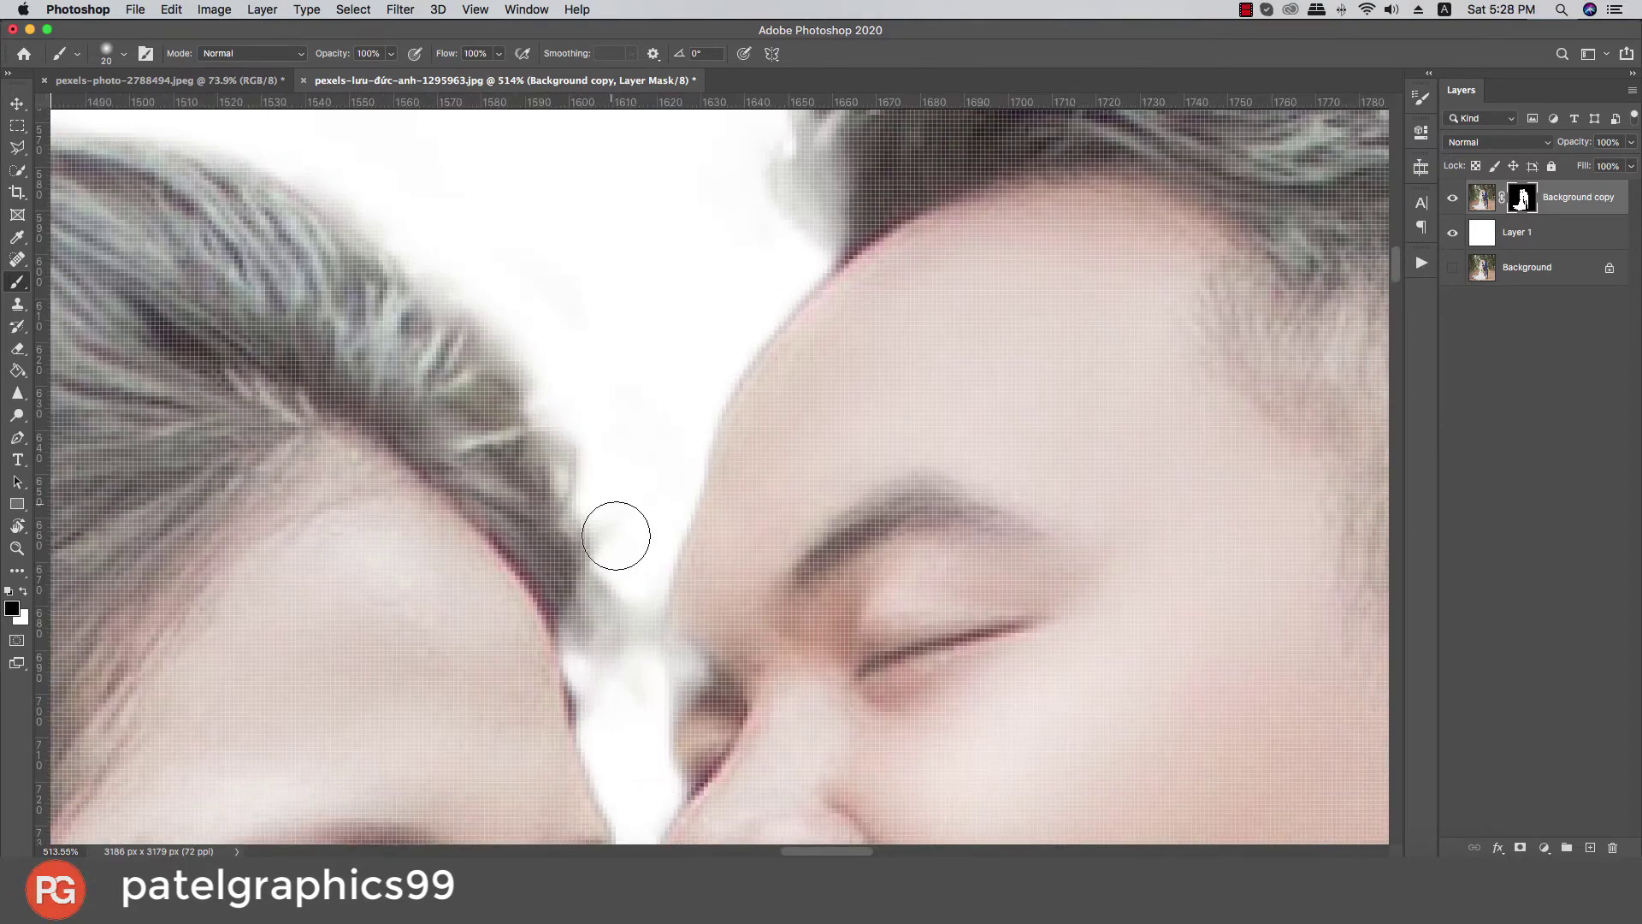
pyautogui.moveTo(616, 538); pyautogui.dragTo(597, 682)
# Step: Reduce the brush to 7 px and refine the mask along the bride's forehead and face, erasing with black and restoring with white
pyautogui.scroll(-10, 454, 243)
pyautogui.scroll(10, 568, 320)
pyautogui.press('[')
pyautogui.press('[')
pyautogui.press('[')
pyautogui.press('[')
pyautogui.press('[')
pyautogui.moveTo(538, 471)
pyautogui.mouseDown()
pyautogui.moveTo(532, 425)
pyautogui.moveTo(567, 557)
pyautogui.moveTo(568, 414)
pyautogui.moveTo(561, 546)
pyautogui.moveTo(603, 633)
pyautogui.mouseUp()
pyautogui.scroll(-5, 603, 633)
pyautogui.press('x')
pyautogui.moveTo(567, 413)
pyautogui.mouseDown()
pyautogui.moveTo(563, 501)
pyautogui.moveTo(585, 397)
pyautogui.moveTo(593, 481)
pyautogui.mouseUp()
pyautogui.press('x')
pyautogui.moveTo(568, 536); pyautogui.dragTo(513, 645)
pyautogui.scroll(-8, 513, 645)
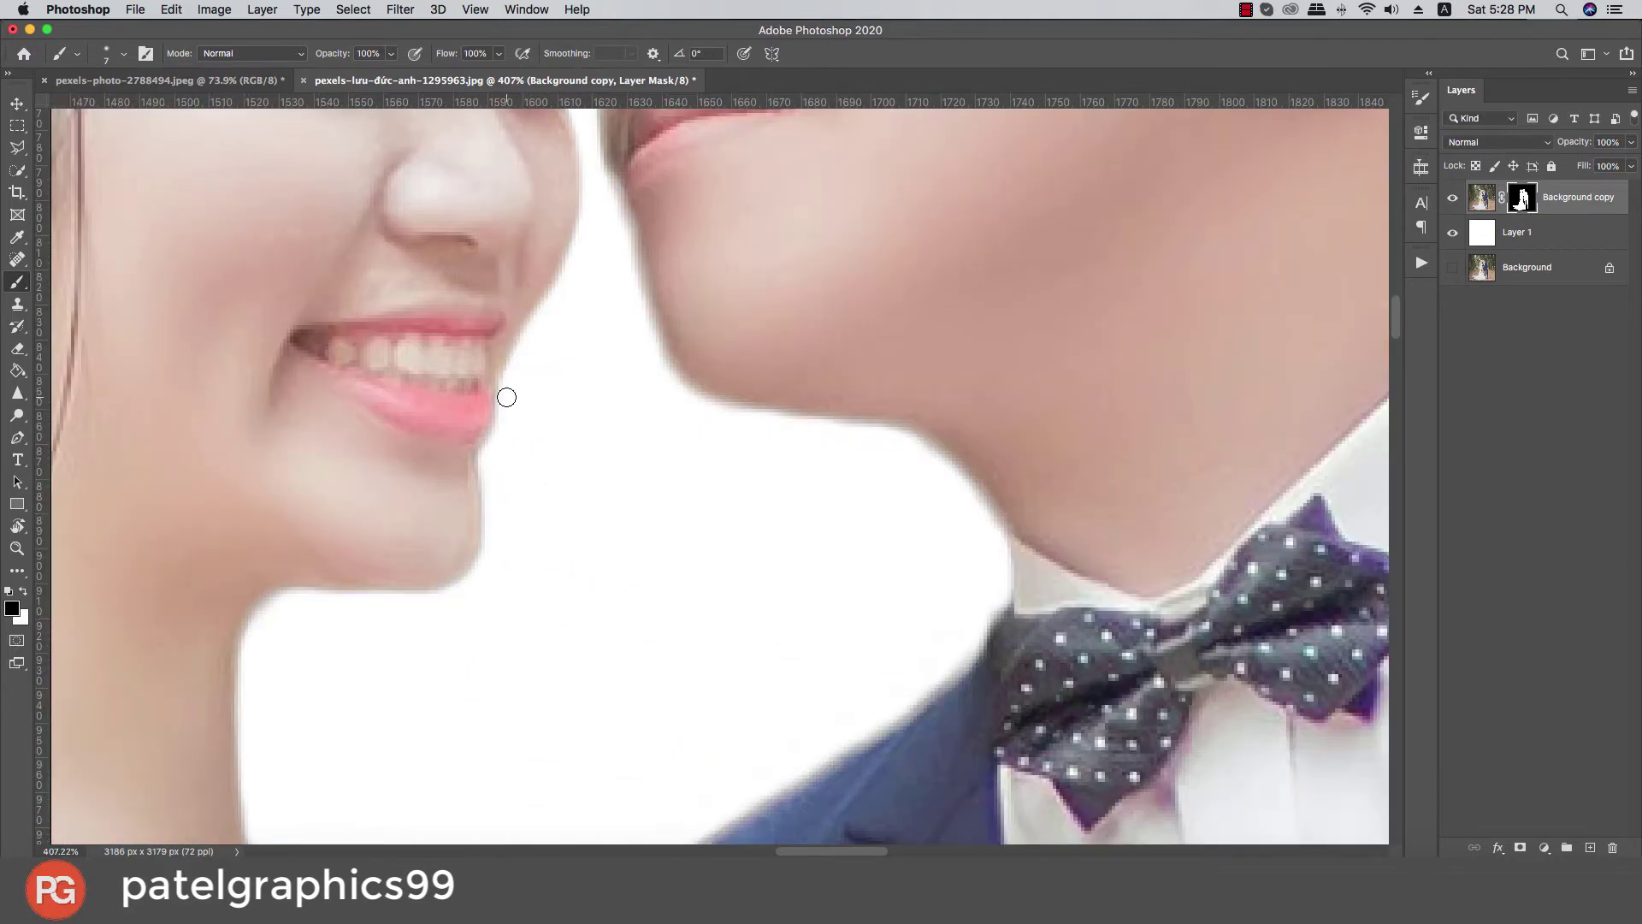
# Step: Trim the mask with black along the bride's lips, chin, neck and front shoulder, redoing the first stroke
pyautogui.moveTo(505, 392); pyautogui.dragTo(469, 564)
pyautogui.press('super+z')
pyautogui.moveTo(502, 396)
pyautogui.mouseDown()
pyautogui.moveTo(488, 539)
pyautogui.moveTo(258, 615)
pyautogui.mouseUp()
pyautogui.scroll(-9, 258, 615)
pyautogui.moveTo(323, 429)
pyautogui.mouseDown()
pyautogui.moveTo(321, 531)
pyautogui.moveTo(349, 582)
pyautogui.moveTo(549, 696)
pyautogui.moveTo(583, 776)
pyautogui.moveTo(467, 640)
pyautogui.mouseUp()
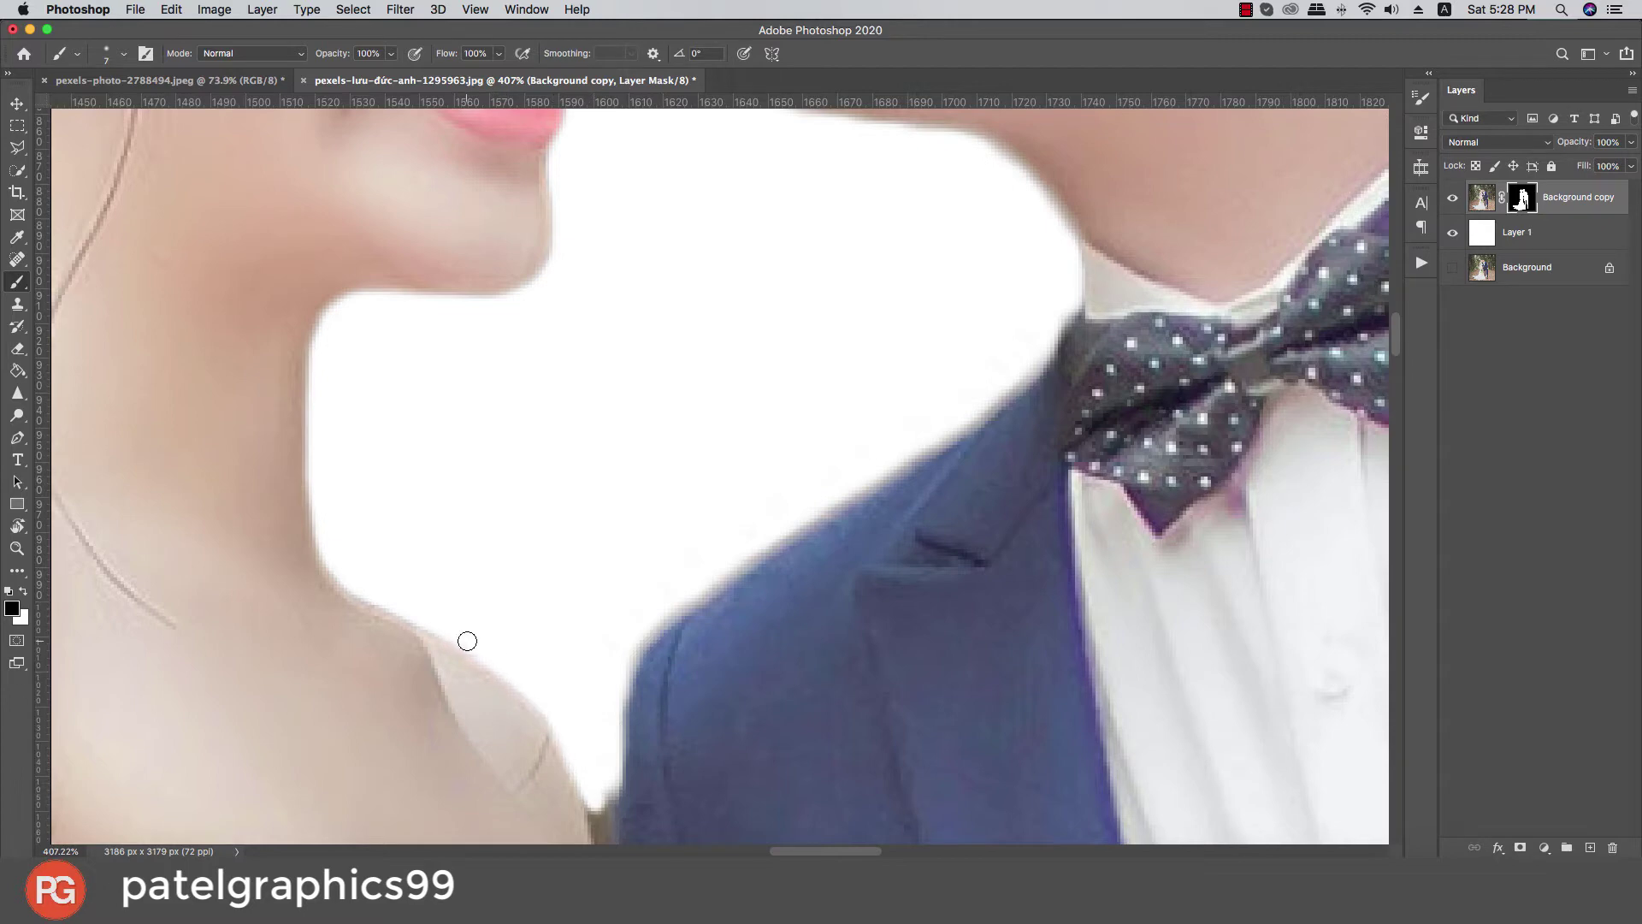
# Step: Clean the background remnants from the mask in the narrow gap between the bride's shoulder and the groom's jacket
pyautogui.scroll(-10, 331, 556)
pyautogui.moveTo(593, 454); pyautogui.dragTo(625, 334)
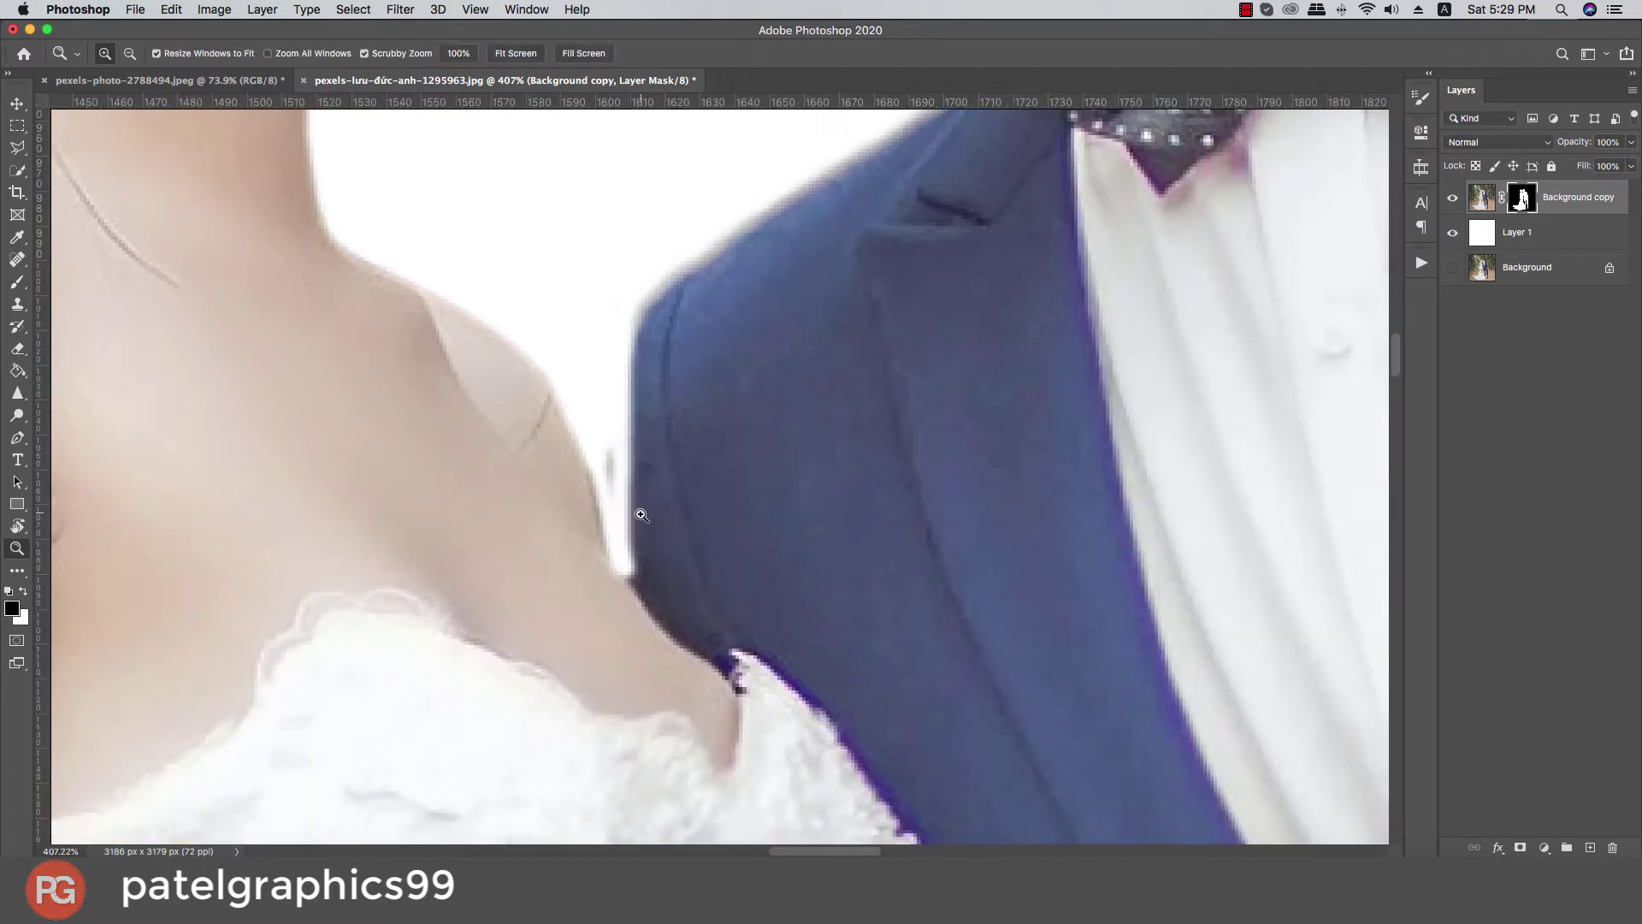
pyautogui.keyDown('super'); pyautogui.click(641, 515); pyautogui.keyUp('super')
pyautogui.click(640, 516)
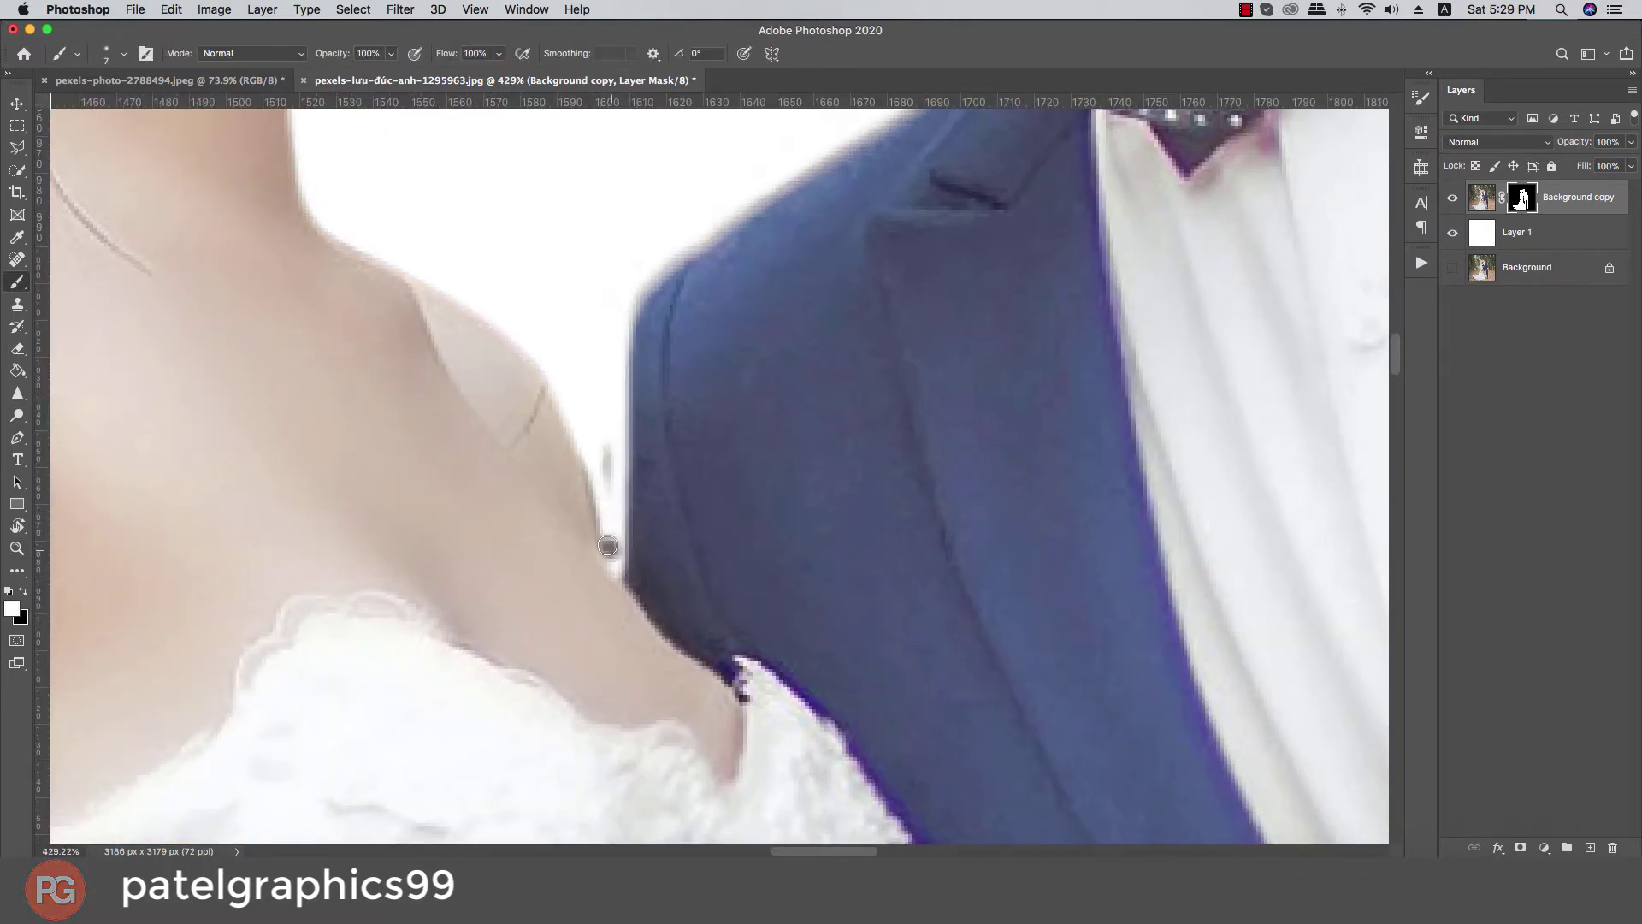
pyautogui.moveTo(600, 514); pyautogui.dragTo(579, 418)
pyautogui.moveTo(607, 449); pyautogui.dragTo(609, 561)
# Step: Paint black on the mask along the groom's near jacket shoulder, lapel and collar up to his jaw
pyautogui.moveTo(627, 342)
pyautogui.mouseDown()
pyautogui.moveTo(689, 234)
pyautogui.moveTo(621, 545)
pyautogui.mouseUp()
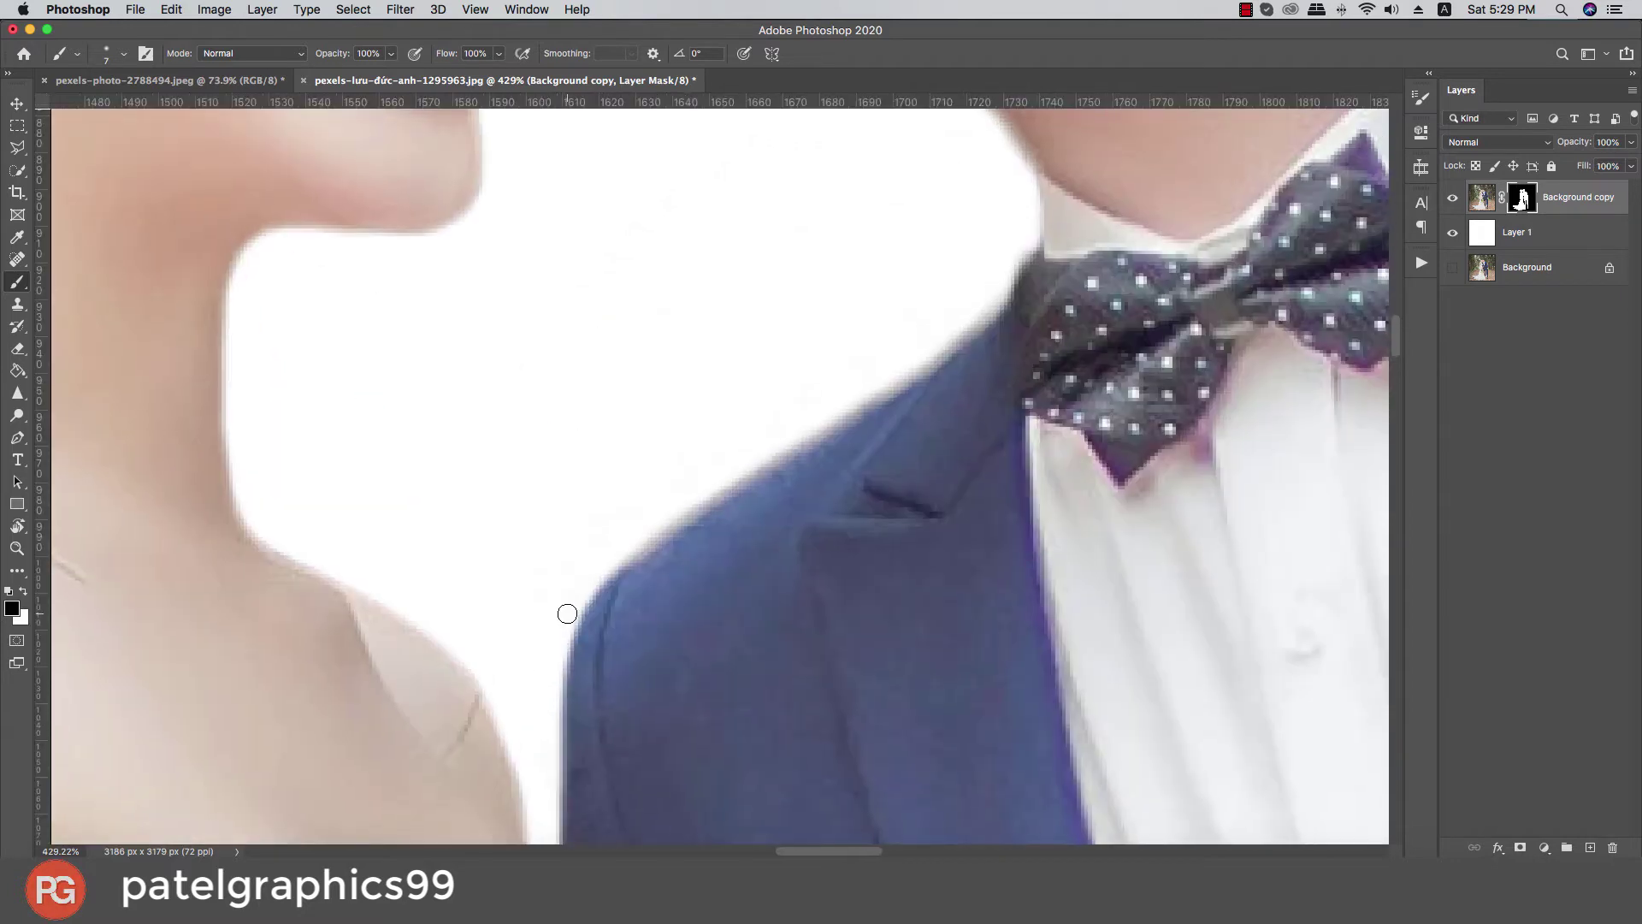
pyautogui.moveTo(737, 455)
pyautogui.mouseDown()
pyautogui.moveTo(986, 319)
pyautogui.moveTo(1023, 235)
pyautogui.mouseUp()
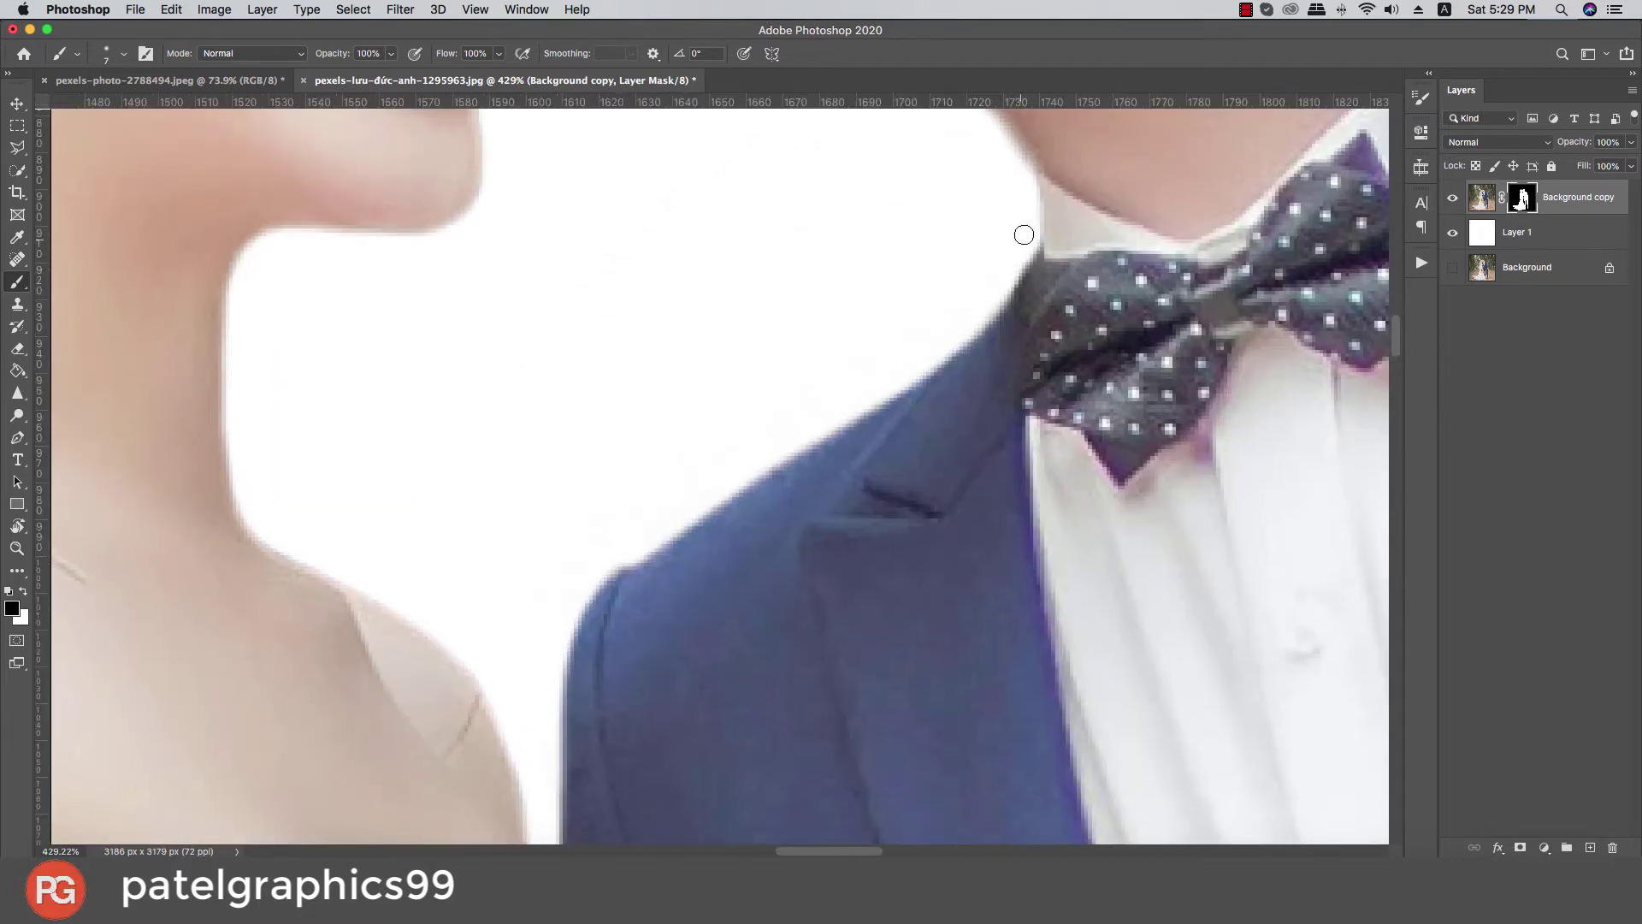
pyautogui.moveTo(1015, 148)
pyautogui.mouseDown()
pyautogui.moveTo(962, 528)
pyautogui.moveTo(835, 444)
pyautogui.moveTo(638, 399)
pyautogui.moveTo(582, 220)
pyautogui.moveTo(600, 329)
pyautogui.moveTo(873, 447)
pyautogui.moveTo(938, 498)
pyautogui.mouseUp()
# Step: Refine the mask between the two faces, erasing haze with black and restoring the groom's facial edge with white
pyautogui.scroll(10, 561, 467)
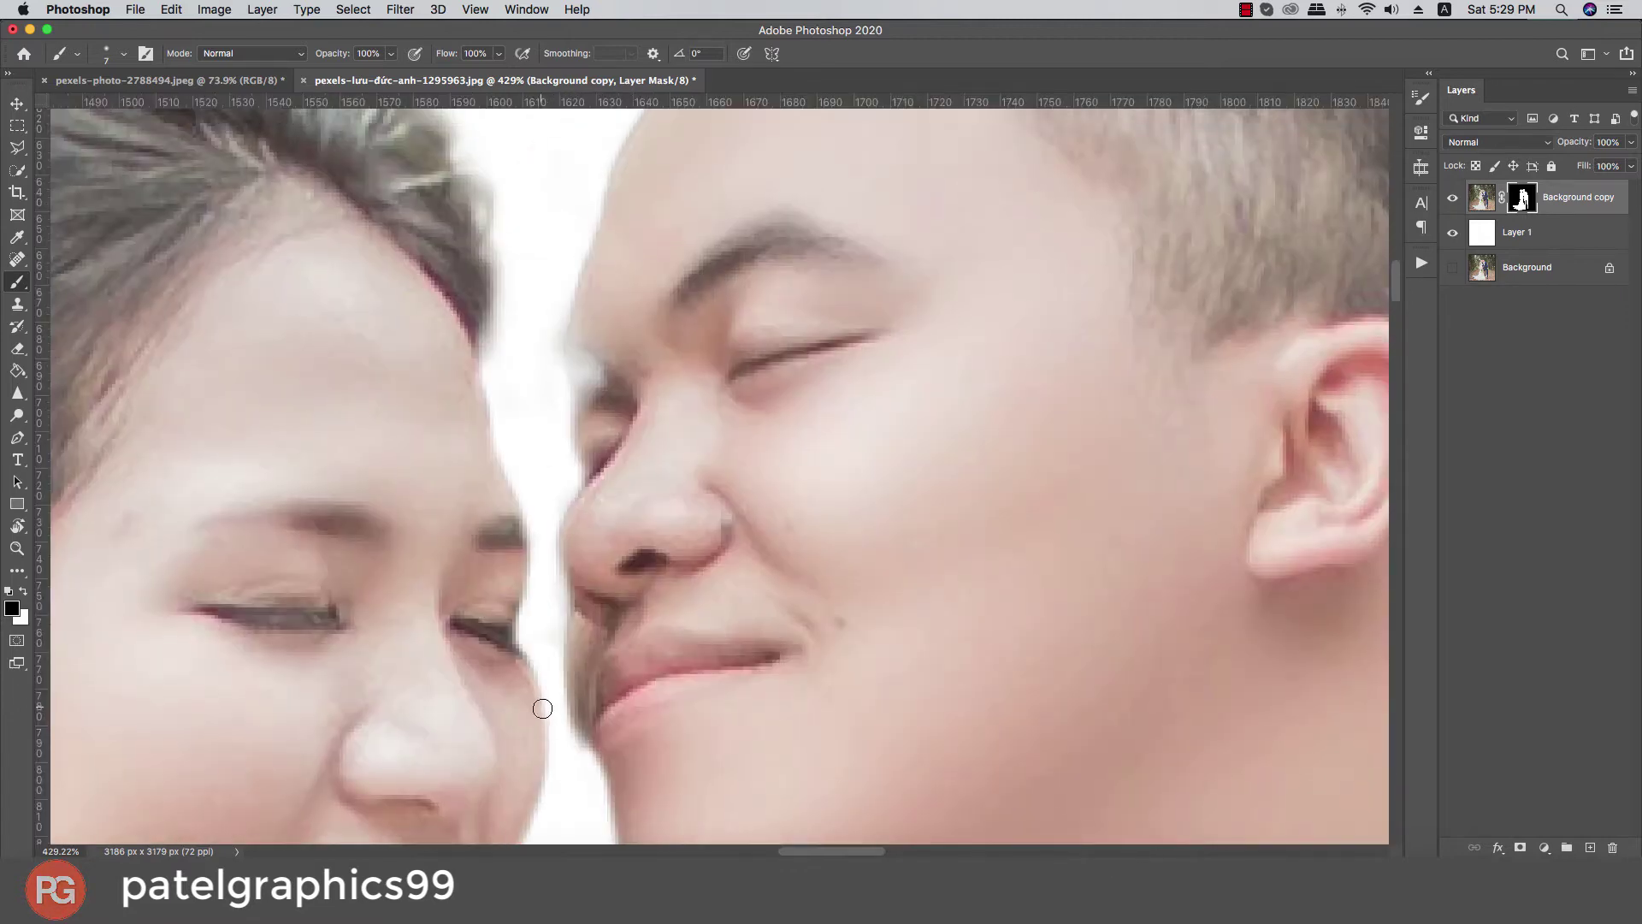
pyautogui.moveTo(542, 708); pyautogui.dragTo(561, 494)
pyautogui.moveTo(561, 496); pyautogui.dragTo(571, 657)
pyautogui.press('x')
pyautogui.moveTo(586, 568)
pyautogui.mouseDown()
pyautogui.moveTo(593, 502)
pyautogui.moveTo(611, 545)
pyautogui.moveTo(578, 506)
pyautogui.mouseUp()
pyautogui.press('x')
pyautogui.moveTo(556, 450); pyautogui.dragTo(659, 245)
# Step: Enlarge the brush to 20–30 px and paint white on the mask to restore the front of the groom's hair
pyautogui.scroll(-3, 604, 356)
pyautogui.scroll(3, 550, 367)
pyautogui.press(']')
pyautogui.press(']')
pyautogui.press(']')
pyautogui.press(']')
pyautogui.press(']')
pyautogui.press(']')
pyautogui.press(']')
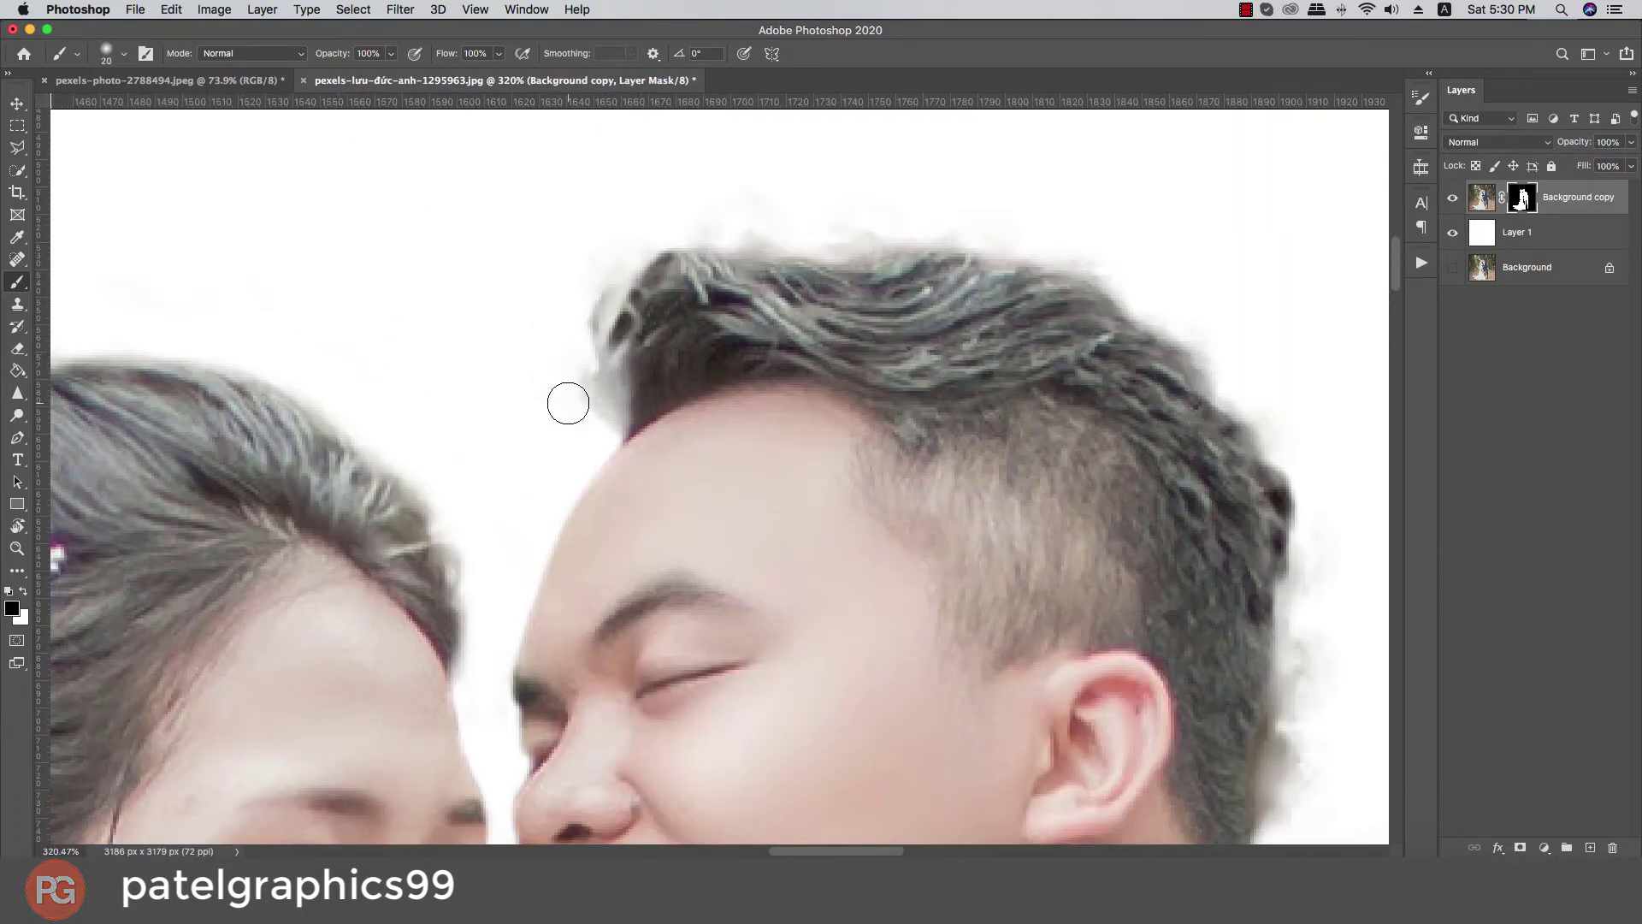
pyautogui.scroll(1, 620, 402)
pyautogui.scroll(2, 640, 398)
pyautogui.hscroll(3, 641, 399)
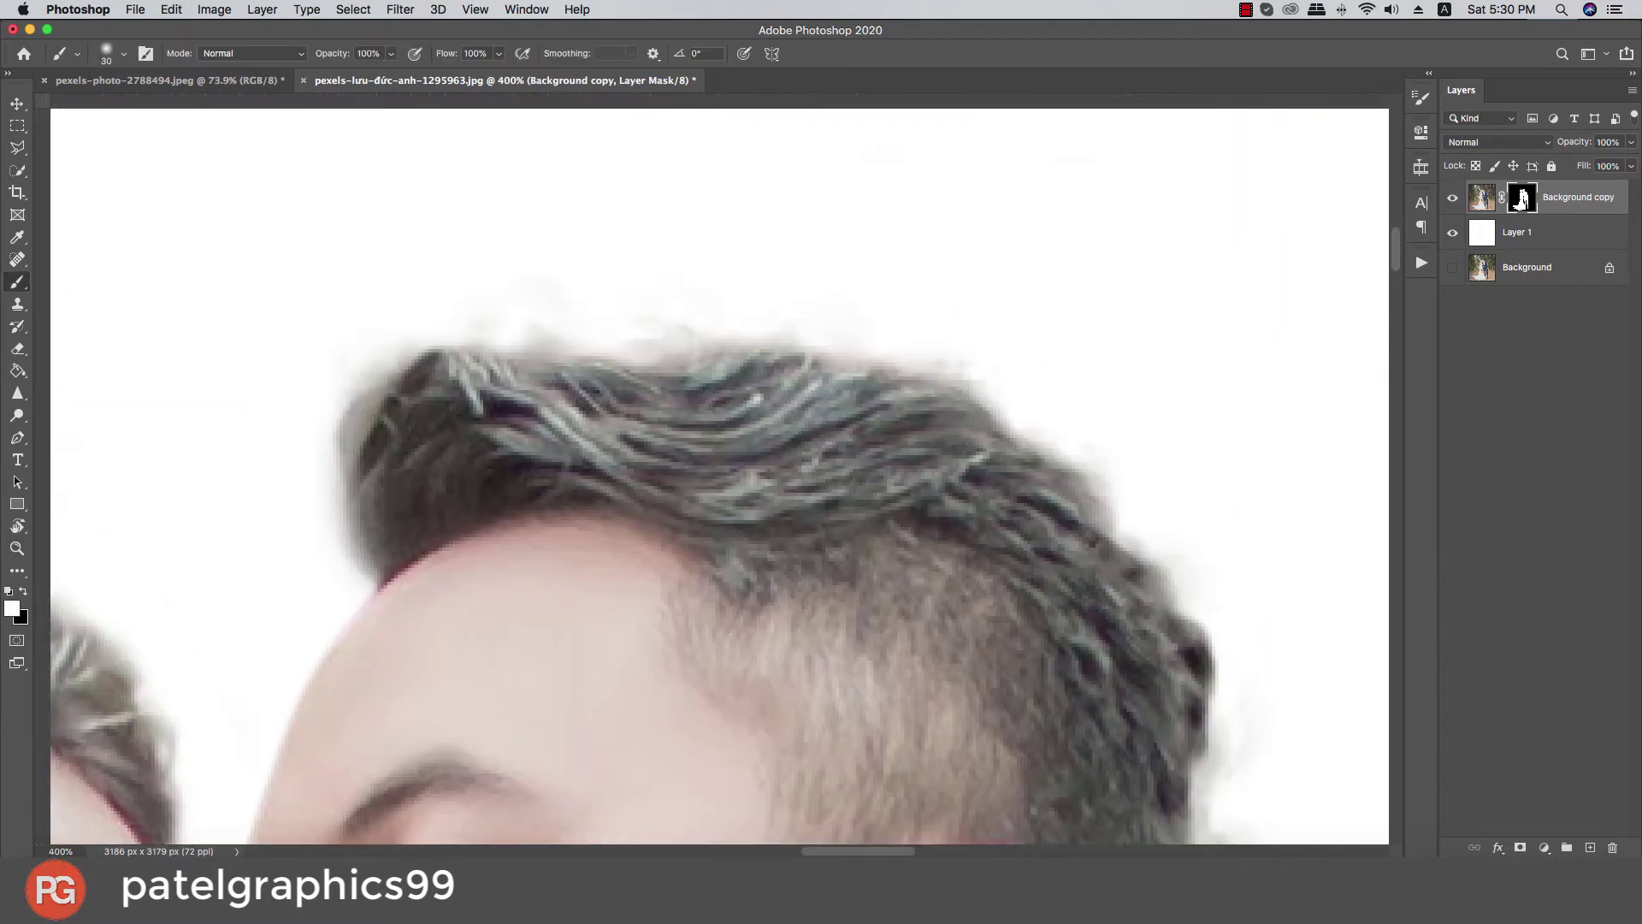
# Step: Reduce the brush to 10 px and paint black over the leftover background at the nape of the groom's neck
pyautogui.hscroll(6, 821, 282)
pyautogui.scroll(-6, 821, 282)
pyautogui.press('[')
pyautogui.press('[')
pyautogui.press('[')
pyautogui.press('[')
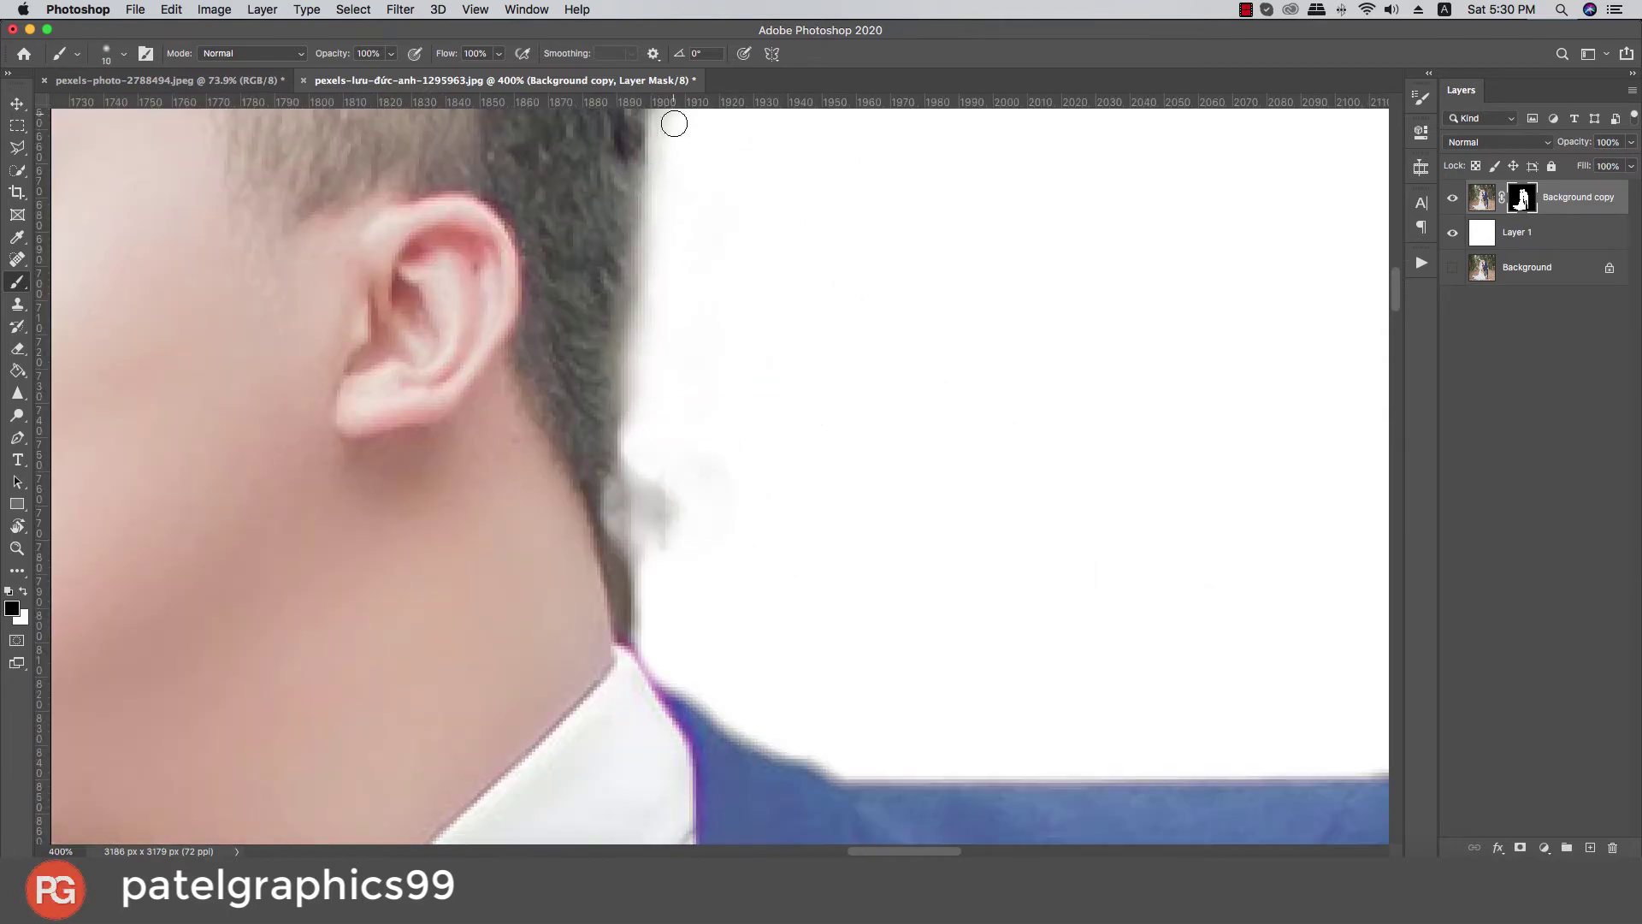
pyautogui.scroll(3, 670, 121)
pyautogui.scroll(-5, 635, 546)
pyautogui.hscroll(2, 634, 546)
pyautogui.moveTo(593, 348)
pyautogui.mouseDown()
pyautogui.moveTo(582, 433)
pyautogui.moveTo(590, 120)
pyautogui.moveTo(605, 484)
pyautogui.mouseUp()
# Step: Enlarge the brush and paint away the haze along the back of the groom's head with black
pyautogui.press(']')
pyautogui.press(']')
pyautogui.press(']')
pyautogui.scroll(5, 676, 269)
pyautogui.moveTo(656, 171); pyautogui.dragTo(611, 363)
pyautogui.scroll(-4, 602, 521)
pyautogui.scroll(-2, 601, 521)
# Step: Reduce the brush to 7 px and trim the mask with black along the groom's far jacket shoulder and upper sleeve
pyautogui.press('[')
pyautogui.press('[')
pyautogui.press('[')
pyautogui.press('[')
pyautogui.press('[')
pyautogui.press('[')
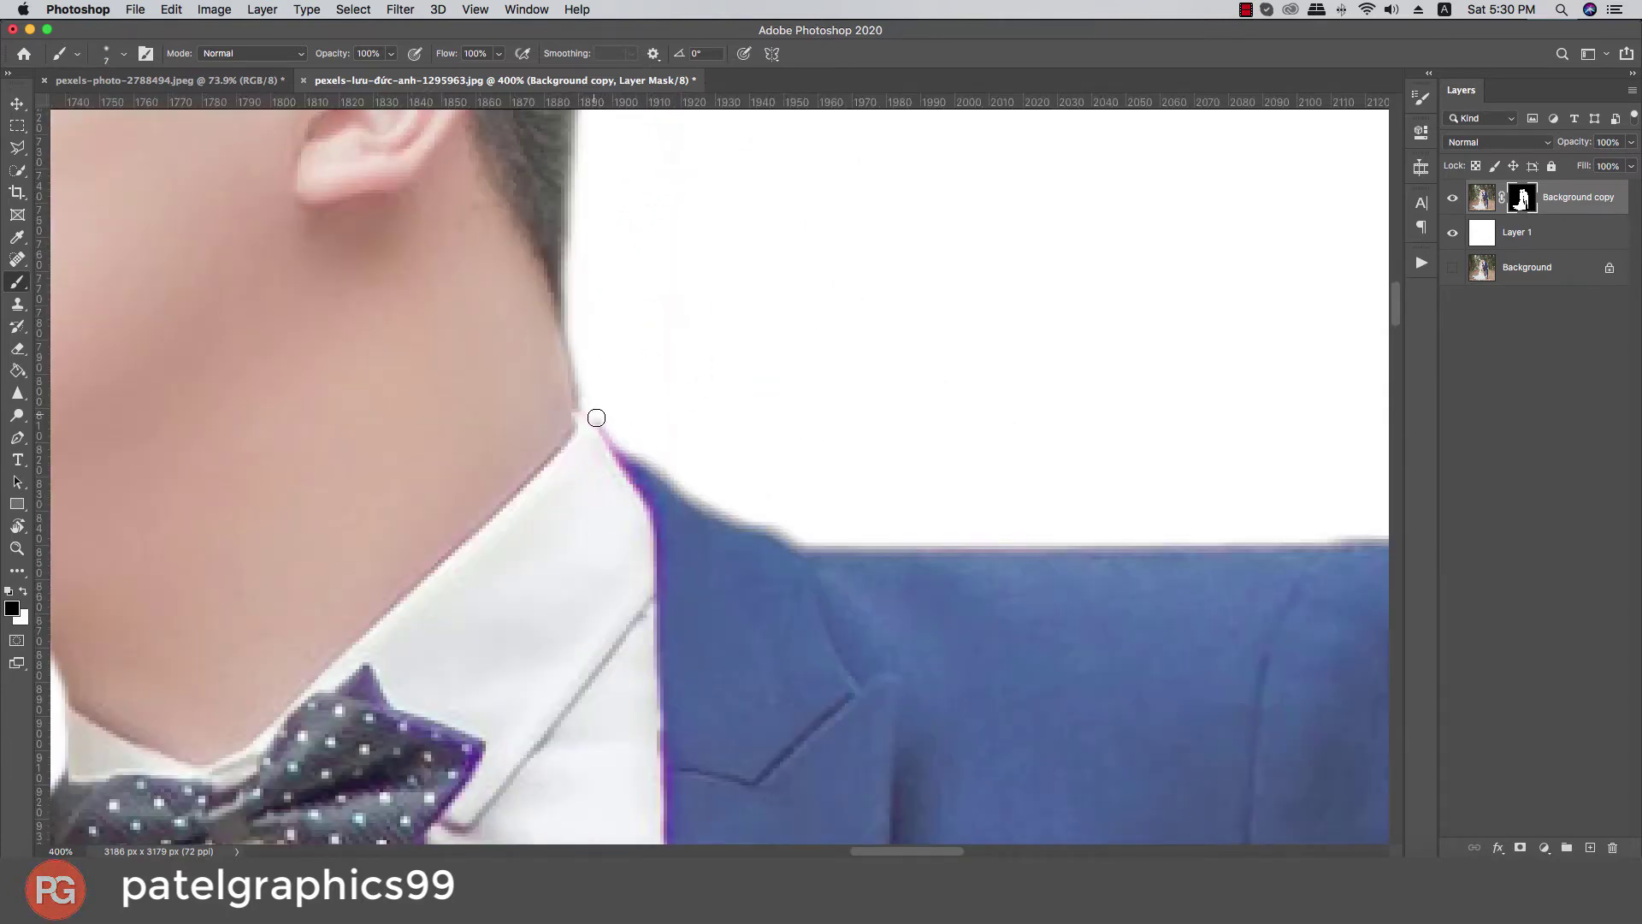
pyautogui.hscroll(5, 975, 488)
pyautogui.scroll(-1, 975, 488)
pyautogui.moveTo(879, 479); pyautogui.dragTo(840, 487)
pyautogui.moveTo(928, 482)
pyautogui.mouseDown()
pyautogui.moveTo(972, 487)
pyautogui.moveTo(1074, 653)
pyautogui.mouseUp()
pyautogui.moveTo(1021, 519); pyautogui.dragTo(1088, 707)
pyautogui.moveTo(1143, 791)
pyautogui.mouseDown()
pyautogui.moveTo(696, 370)
pyautogui.moveTo(799, 575)
pyautogui.mouseUp()
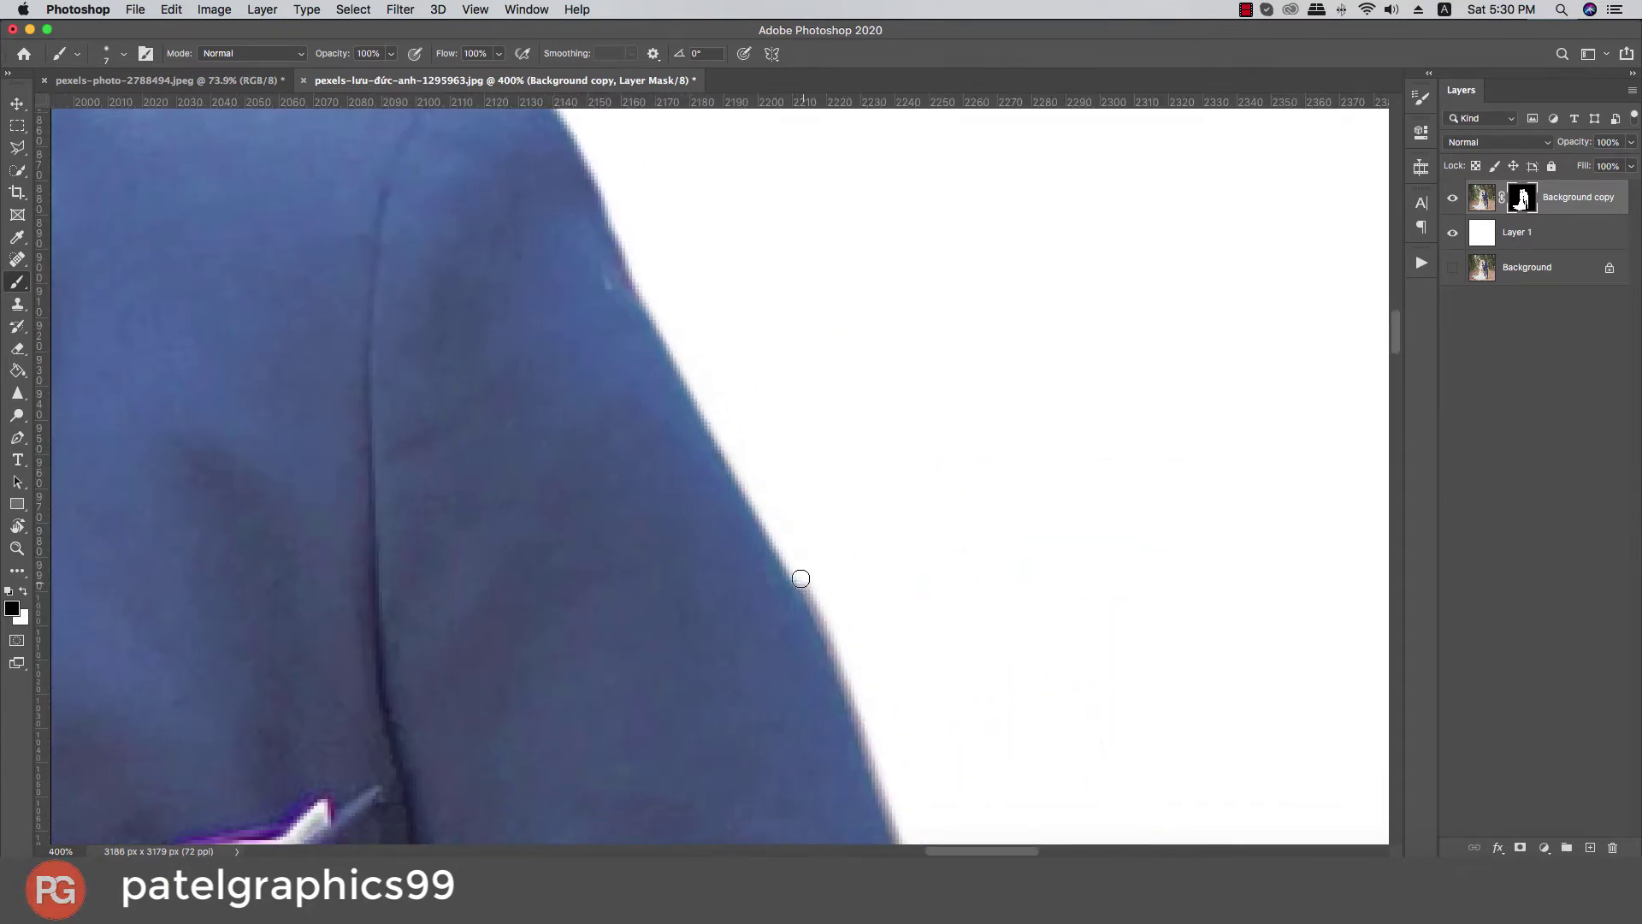
# Step: Continue the black mask edge down the outside of the groom's jacket sleeve to the cuff buttons
pyautogui.moveTo(856, 691); pyautogui.dragTo(710, 390)
pyautogui.moveTo(710, 390)
pyautogui.mouseDown()
pyautogui.moveTo(795, 704)
pyautogui.moveTo(690, 373)
pyautogui.mouseUp()
pyautogui.moveTo(689, 373)
pyautogui.mouseDown()
pyautogui.moveTo(774, 696)
pyautogui.moveTo(687, 335)
pyautogui.mouseUp()
pyautogui.moveTo(680, 338); pyautogui.dragTo(739, 657)
pyautogui.moveTo(739, 657)
pyautogui.mouseDown()
pyautogui.moveTo(684, 277)
pyautogui.moveTo(759, 784)
pyautogui.moveTo(738, 284)
pyautogui.mouseUp()
pyautogui.moveTo(738, 284)
pyautogui.mouseDown()
pyautogui.moveTo(797, 670)
pyautogui.moveTo(763, 524)
pyautogui.mouseUp()
pyautogui.press('x')
pyautogui.press('x')
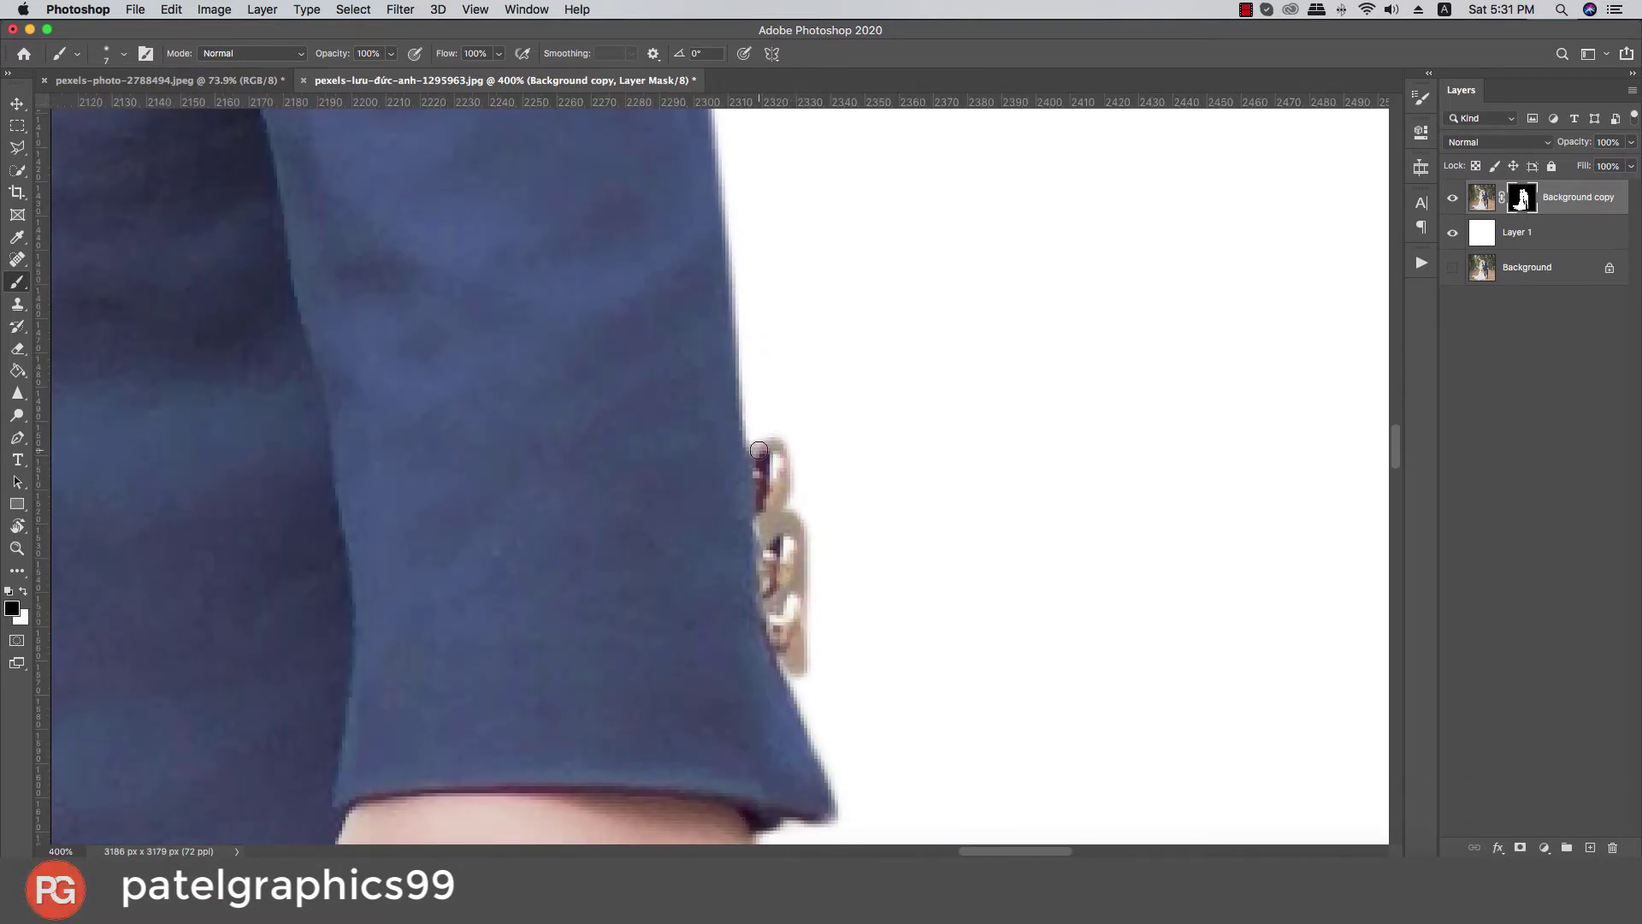
# Step: Refine the mask around the groom's sleeve buttons, alternating black to erase background and white to restore the buttons
pyautogui.moveTo(754, 447)
pyautogui.mouseDown()
pyautogui.moveTo(797, 541)
pyautogui.moveTo(795, 664)
pyautogui.moveTo(803, 637)
pyautogui.mouseUp()
pyautogui.press('x')
pyautogui.moveTo(797, 637)
pyautogui.mouseDown()
pyautogui.moveTo(792, 597)
pyautogui.moveTo(795, 641)
pyautogui.mouseUp()
pyautogui.press('x')
pyautogui.moveTo(807, 587); pyautogui.dragTo(809, 681)
pyautogui.press('x')
pyautogui.moveTo(810, 566)
pyautogui.mouseDown()
pyautogui.moveTo(793, 520)
pyautogui.moveTo(763, 529)
pyautogui.mouseUp()
# Step: Refine the mask along the groom's lower cuff and the outer edge of his hand with white and black strokes
pyautogui.moveTo(742, 814); pyautogui.dragTo(719, 403)
pyautogui.press('x')
pyautogui.moveTo(773, 251)
pyautogui.mouseDown()
pyautogui.moveTo(814, 417)
pyautogui.moveTo(767, 421)
pyautogui.mouseUp()
pyautogui.press('x')
pyautogui.press('x')
pyautogui.moveTo(745, 474); pyautogui.dragTo(689, 209)
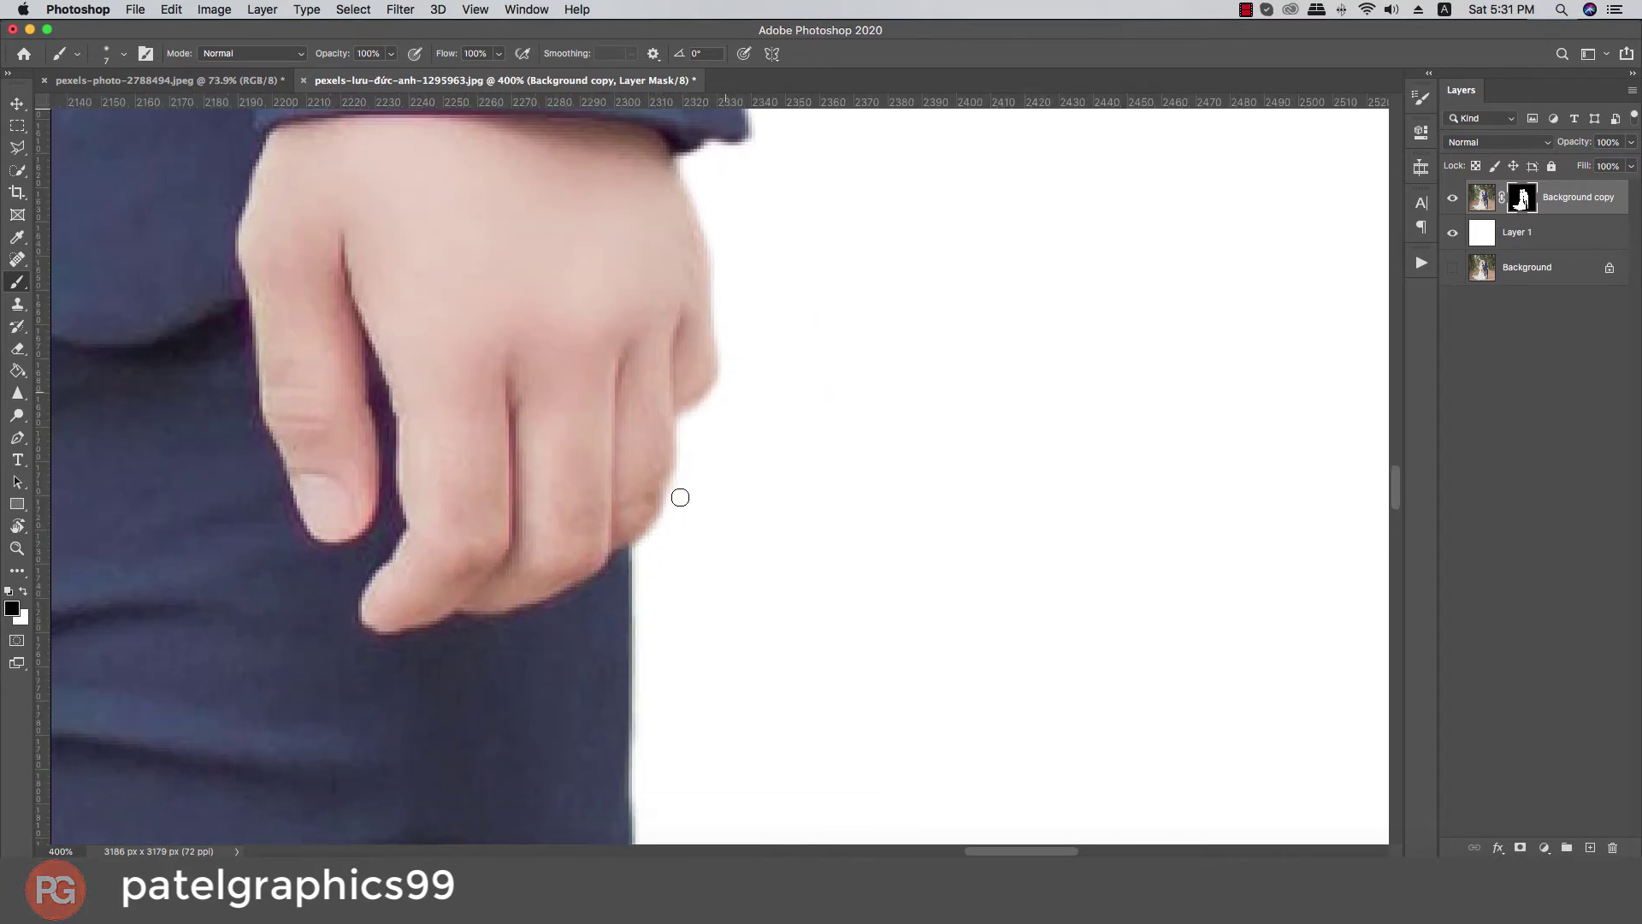
# Step: Trim the mask with black down the outer edge of the groom's outer trouser leg, from below the hand towards the hem
pyautogui.moveTo(639, 552)
pyautogui.mouseDown()
pyautogui.moveTo(634, 746)
pyautogui.moveTo(666, 184)
pyautogui.mouseUp()
pyautogui.moveTo(650, 201); pyautogui.dragTo(656, 763)
pyautogui.moveTo(676, 821); pyautogui.dragTo(695, 94)
pyautogui.moveTo(673, 447); pyautogui.dragTo(677, 496)
pyautogui.moveTo(753, 821); pyautogui.dragTo(633, 94)
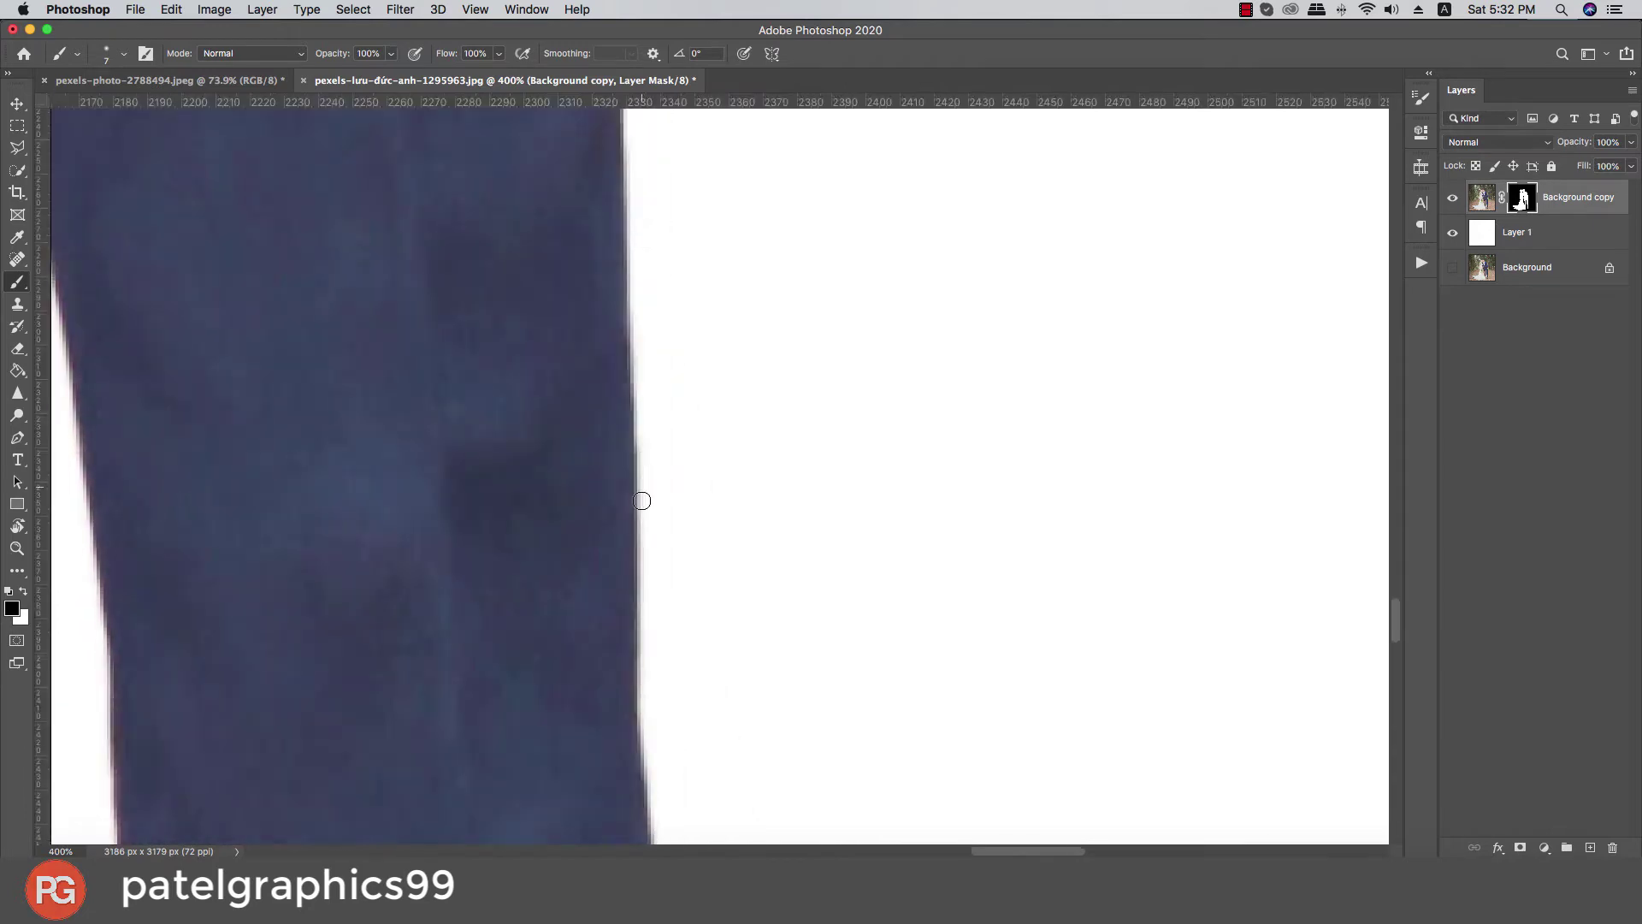
pyautogui.moveTo(675, 770); pyautogui.dragTo(642, 162)
pyautogui.moveTo(592, 812); pyautogui.dragTo(565, 219)
pyautogui.moveTo(552, 637); pyautogui.dragTo(513, 261)
pyautogui.moveTo(556, 672); pyautogui.dragTo(501, 244)
# Step: Refine the mask around the groom's lower leg and shoe and up the inner trouser edge, alternating black and white strokes
pyautogui.moveTo(498, 143)
pyautogui.mouseDown()
pyautogui.moveTo(529, 290)
pyautogui.moveTo(536, 265)
pyautogui.moveTo(624, 406)
pyautogui.moveTo(591, 532)
pyautogui.moveTo(481, 631)
pyautogui.mouseUp()
pyautogui.press('super+z')
pyautogui.press('x')
pyautogui.press('x')
pyautogui.press('x')
pyautogui.moveTo(554, 574)
pyautogui.mouseDown()
pyautogui.moveTo(602, 491)
pyautogui.moveTo(537, 596)
pyautogui.mouseUp()
pyautogui.press('x')
pyautogui.moveTo(615, 462)
pyautogui.mouseDown()
pyautogui.moveTo(546, 603)
pyautogui.moveTo(421, 640)
pyautogui.moveTo(278, 631)
pyautogui.moveTo(594, 531)
pyautogui.mouseUp()
pyautogui.moveTo(293, 646)
pyautogui.mouseDown()
pyautogui.moveTo(166, 549)
pyautogui.moveTo(136, 462)
pyautogui.mouseUp()
pyautogui.moveTo(231, 428)
pyautogui.mouseDown()
pyautogui.moveTo(260, 487)
pyautogui.moveTo(560, 655)
pyautogui.mouseUp()
pyautogui.moveTo(465, 606)
pyautogui.mouseDown()
pyautogui.moveTo(474, 472)
pyautogui.moveTo(432, 530)
pyautogui.moveTo(348, 348)
pyautogui.moveTo(354, 130)
pyautogui.mouseUp()
pyautogui.scroll(4, 364, 308)
pyautogui.moveTo(367, 326); pyautogui.dragTo(396, 218)
# Step: Erase the leftover background between the groom's legs up to the crotch with a larger black brush of about 20 px
pyautogui.scroll(-3, 329, 480)
pyautogui.press(']')
pyautogui.press(']')
pyautogui.press(']')
pyautogui.press(']')
pyautogui.moveTo(412, 571)
pyautogui.mouseDown()
pyautogui.moveTo(459, 575)
pyautogui.moveTo(462, 633)
pyautogui.mouseUp()
pyautogui.scroll(-10, 441, 588)
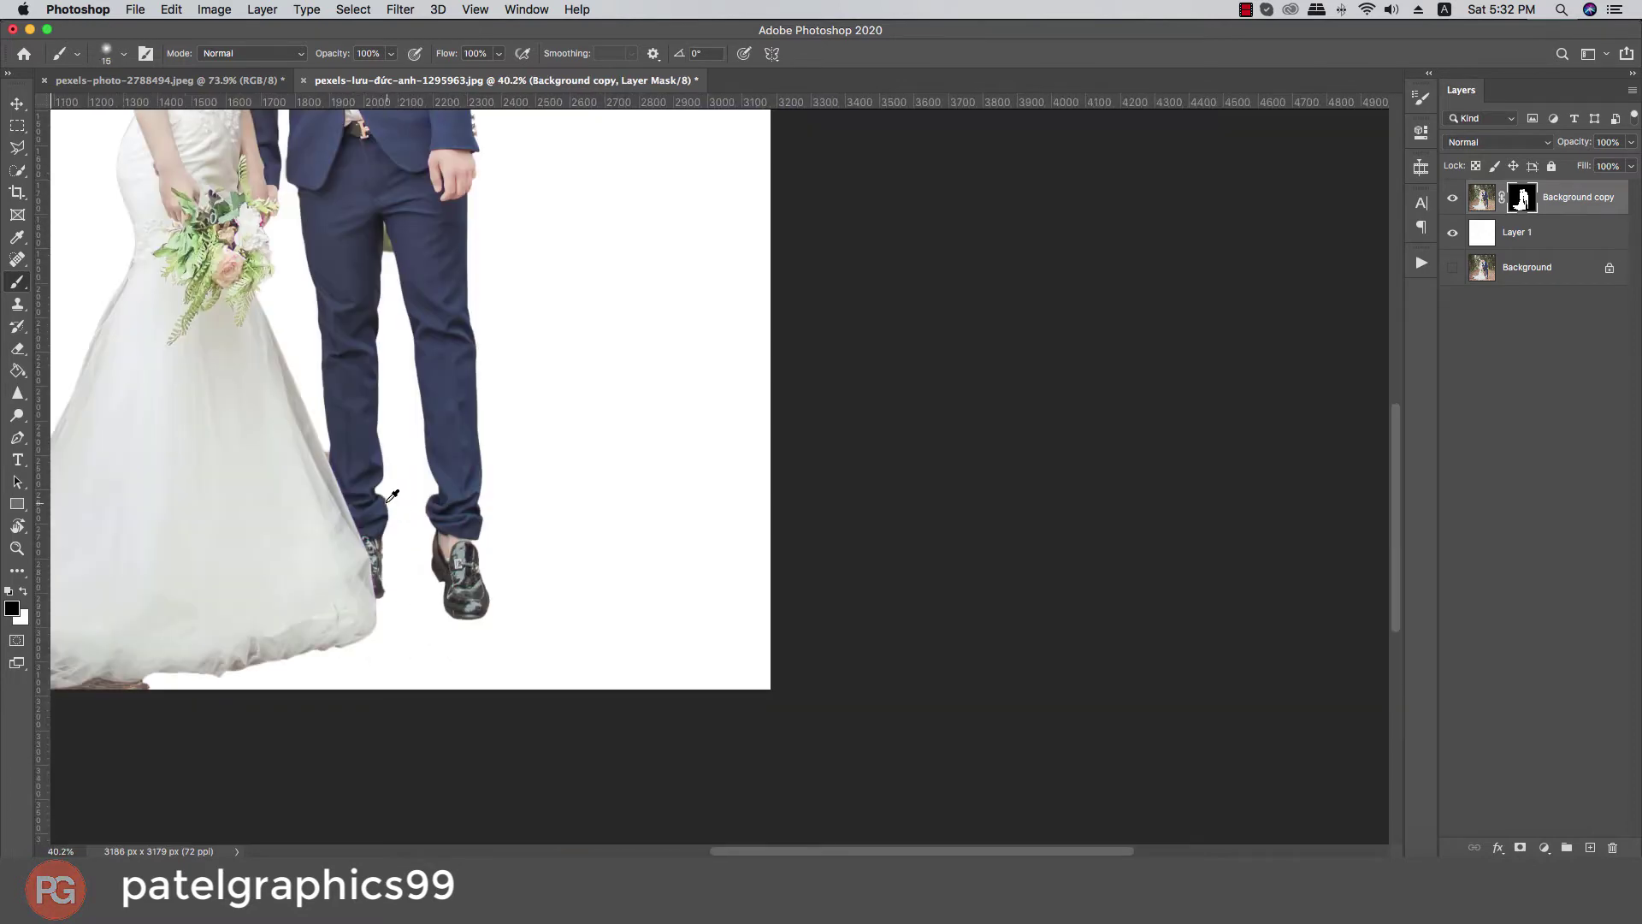
pyautogui.scroll(10, 393, 496)
pyautogui.moveTo(423, 751); pyautogui.dragTo(414, 467)
pyautogui.scroll(10, 520, 385)
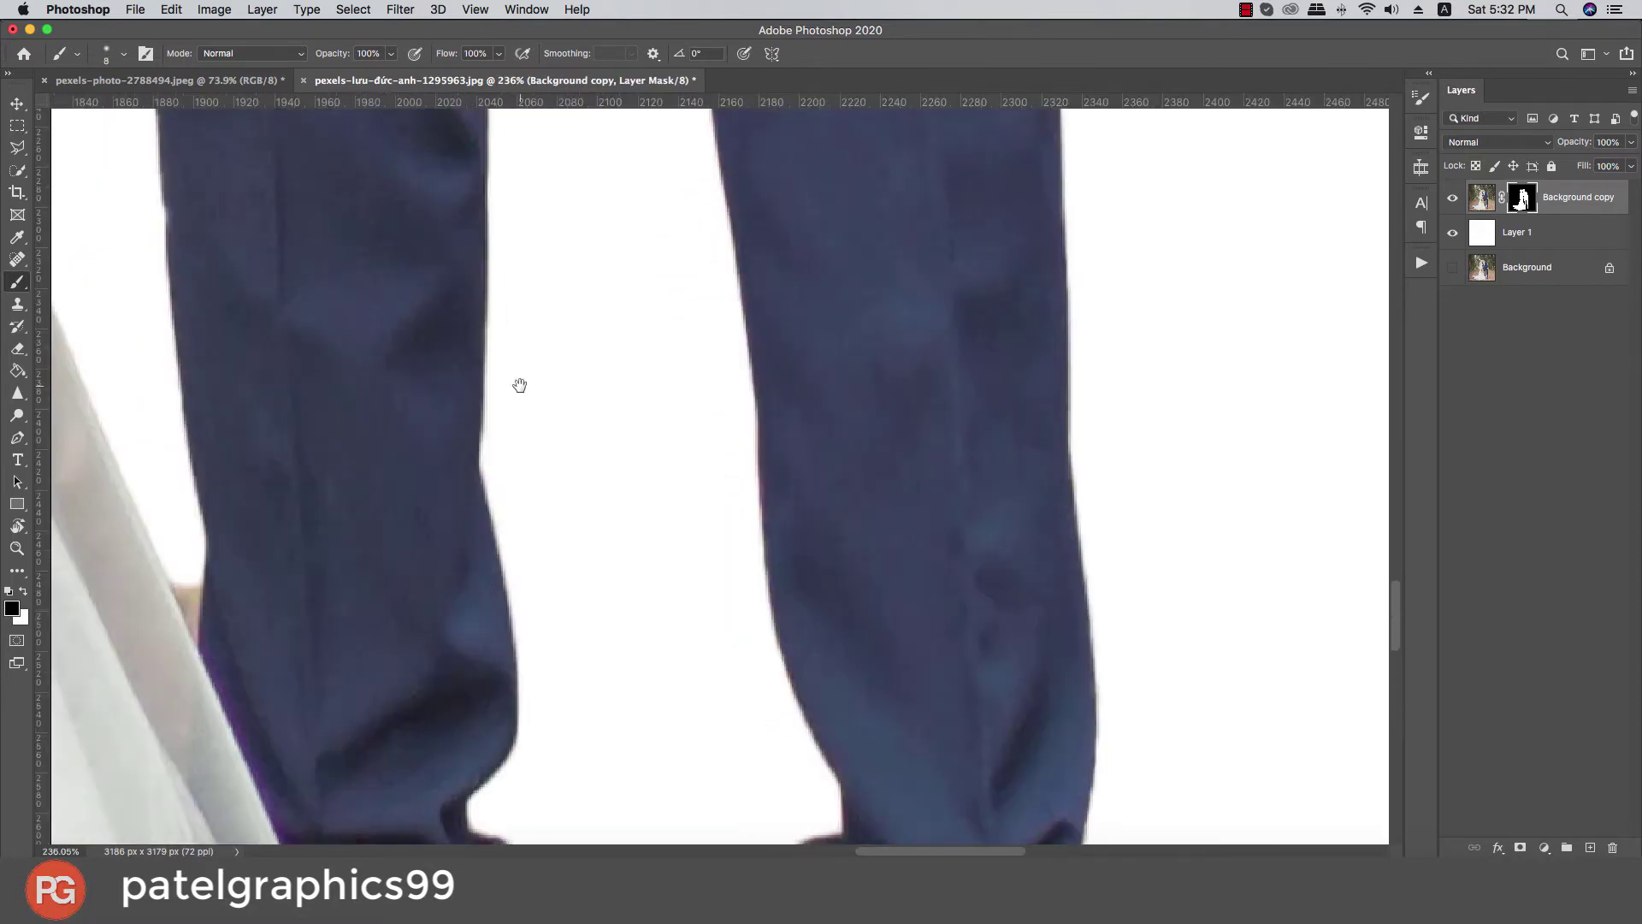
pyautogui.moveTo(537, 586)
pyautogui.mouseDown()
pyautogui.moveTo(544, 411)
pyautogui.moveTo(599, 577)
pyautogui.mouseUp()
pyautogui.press('x')
pyautogui.moveTo(547, 456); pyautogui.dragTo(553, 572)
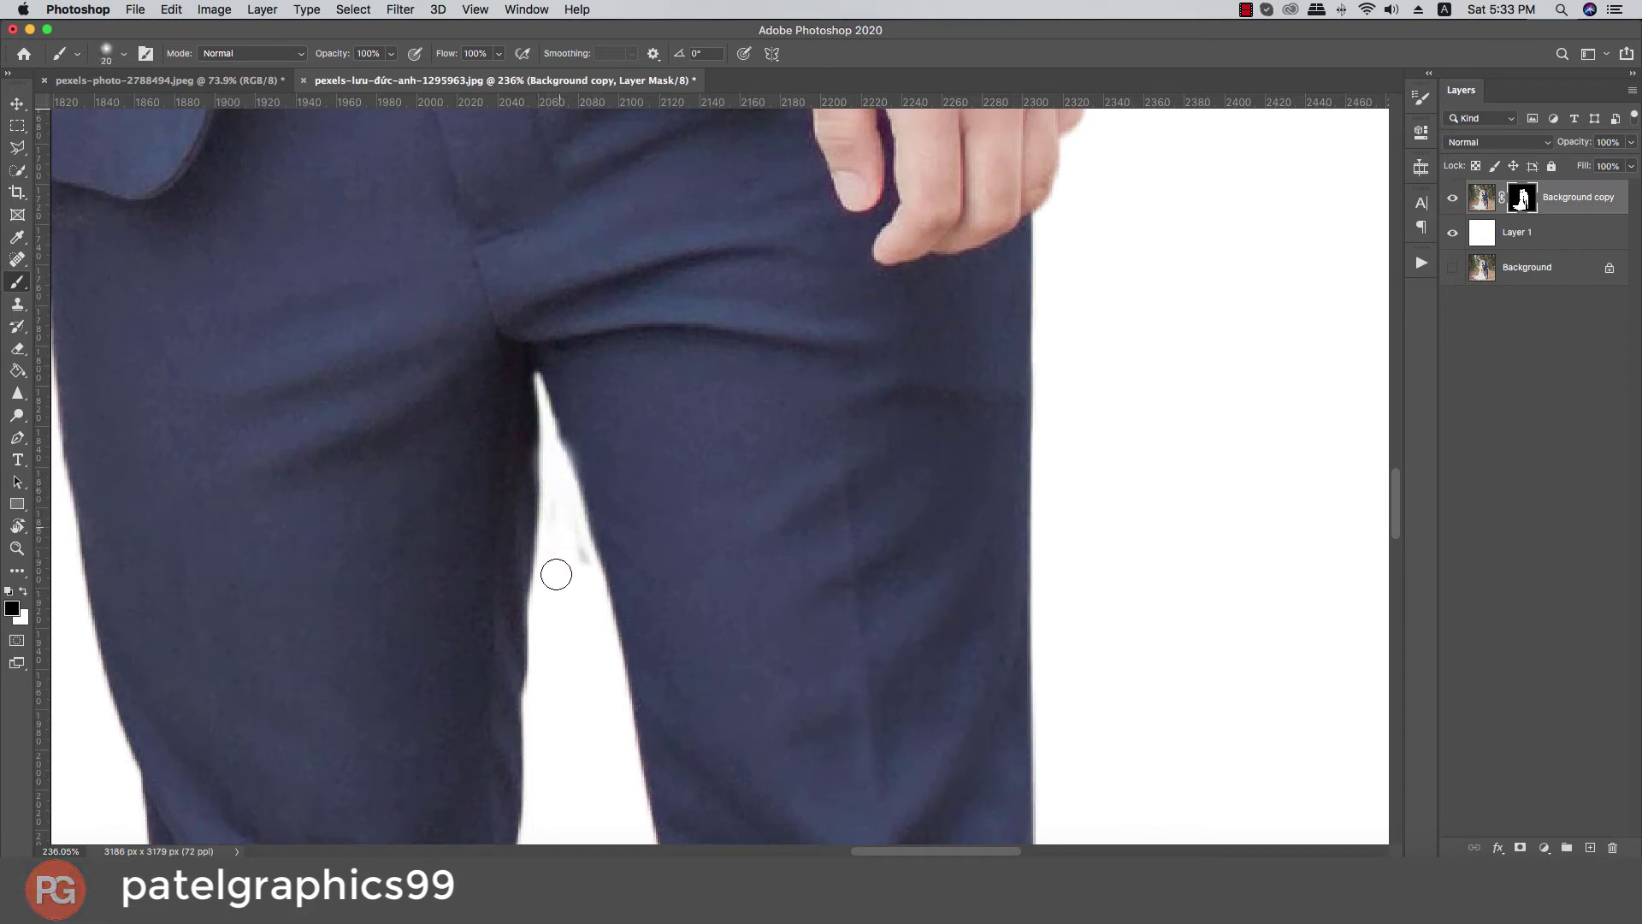
# Step: Reduce the brush to 8 px and clean the mask in black along the jacket edge facing the groom's bent sleeve
pyautogui.scroll(-5, 568, 597)
pyautogui.scroll(8, 439, 471)
pyautogui.press('[')
pyautogui.press('[')
pyautogui.moveTo(455, 479)
pyautogui.mouseDown()
pyautogui.moveTo(461, 397)
pyautogui.moveTo(443, 260)
pyautogui.mouseUp()
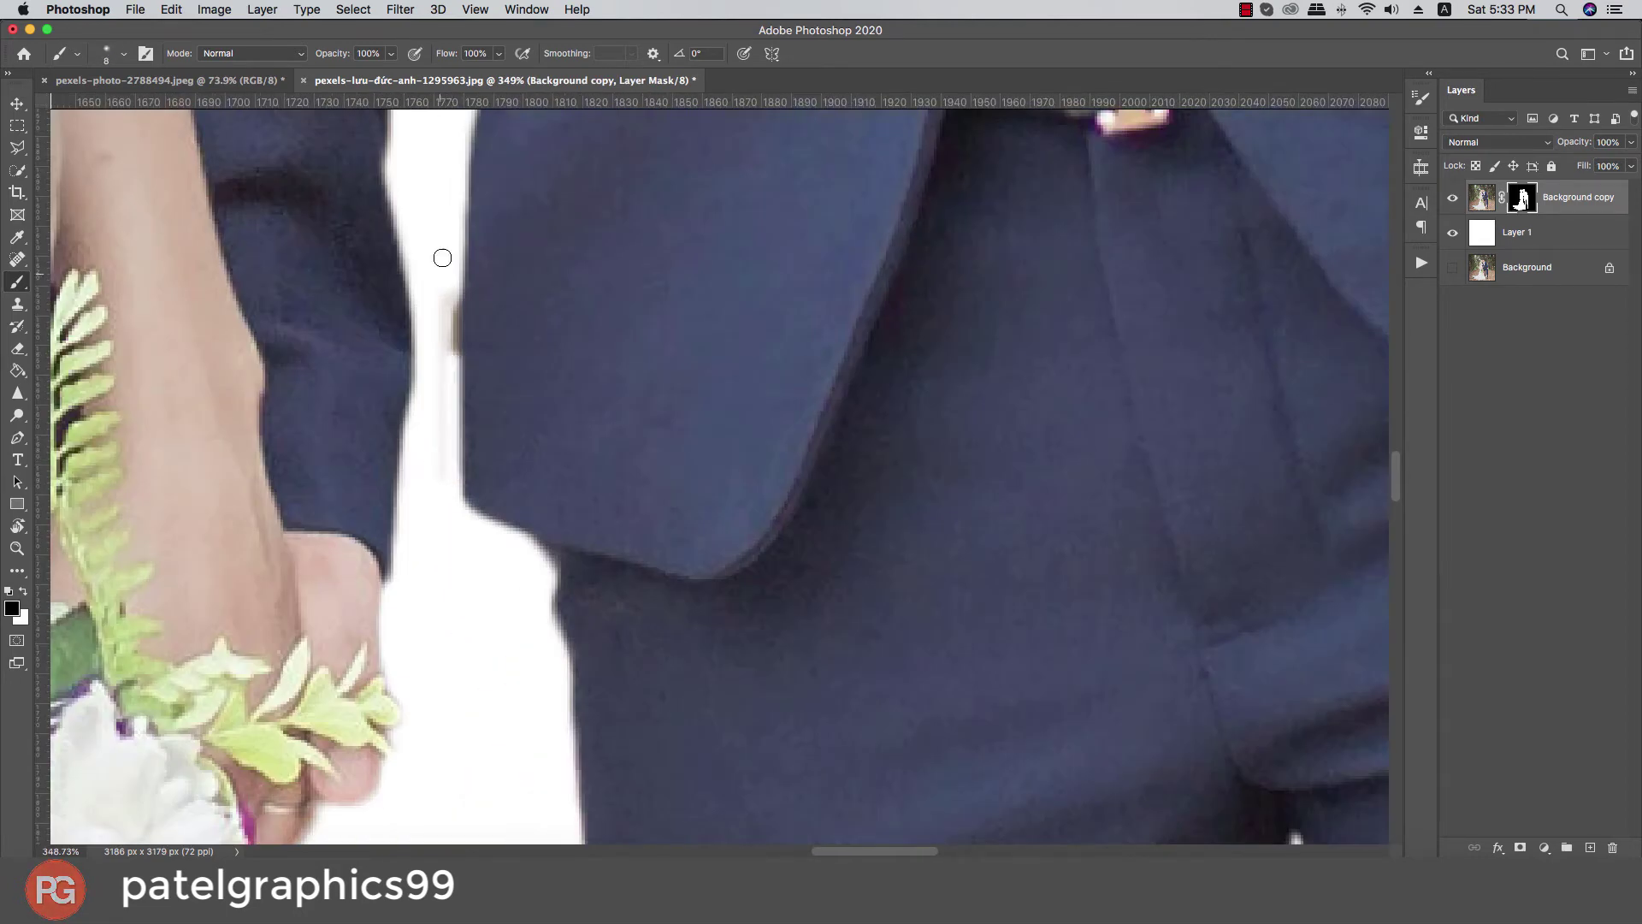
pyautogui.scroll(6, 445, 260)
pyautogui.moveTo(484, 670); pyautogui.dragTo(466, 292)
pyautogui.scroll(4, 466, 292)
pyautogui.moveTo(390, 342); pyautogui.dragTo(385, 598)
pyautogui.scroll(-5, 422, 546)
pyautogui.scroll(-5, 460, 390)
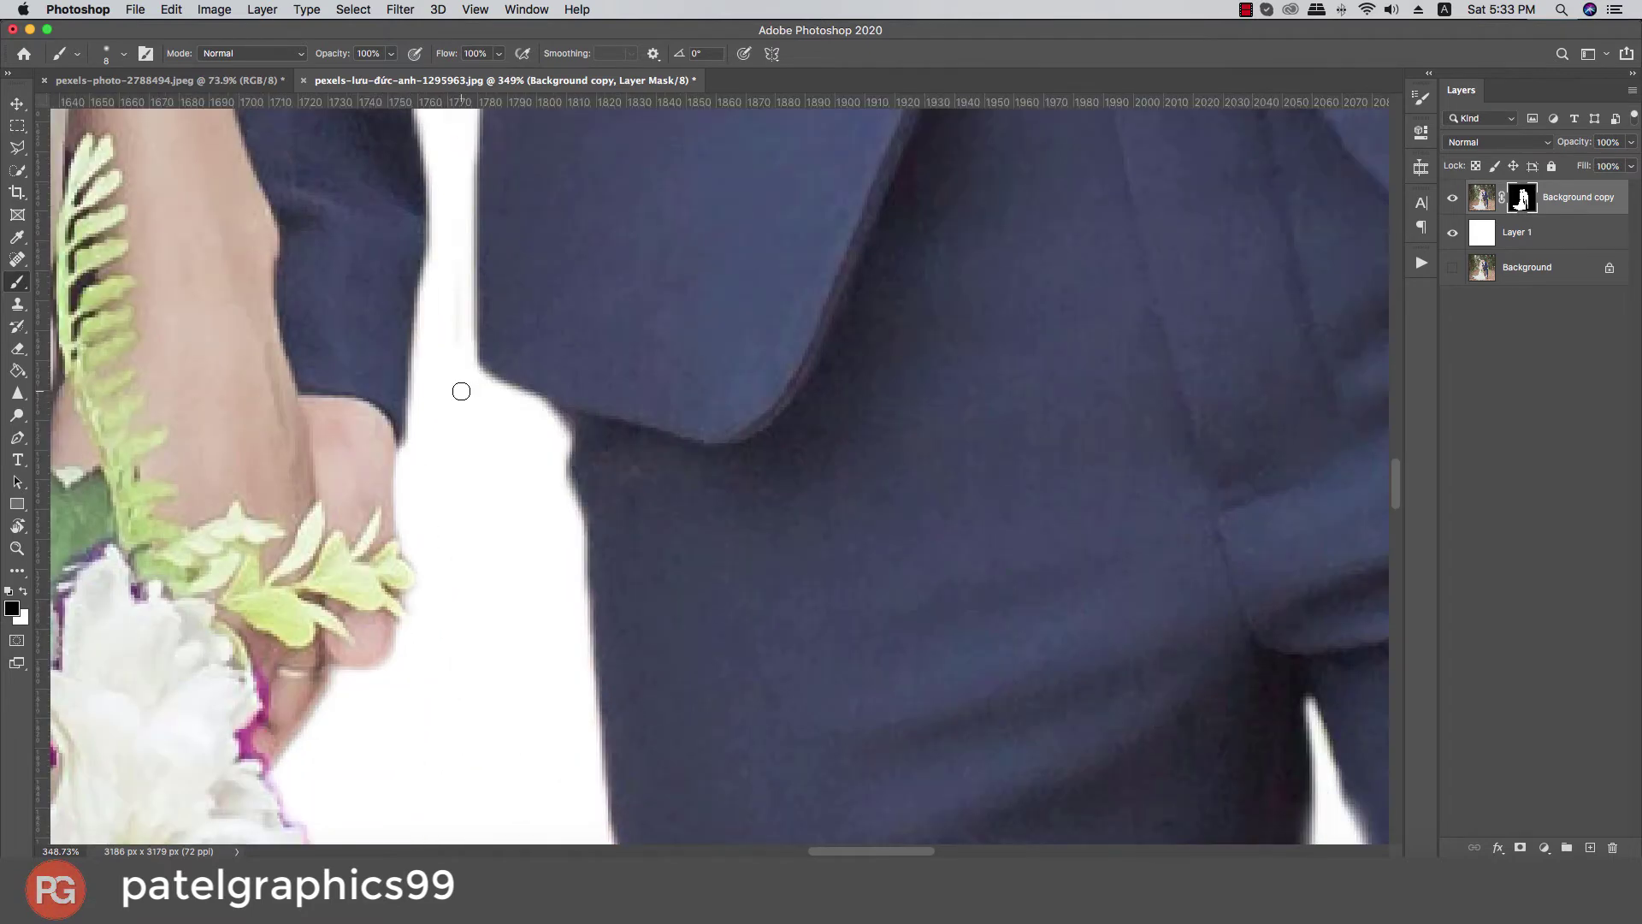
# Step: Trim the mask with black along the edge of the bride's skirt facing the groom, from the bouquet down to his lower leg
pyautogui.scroll(-8, 454, 411)
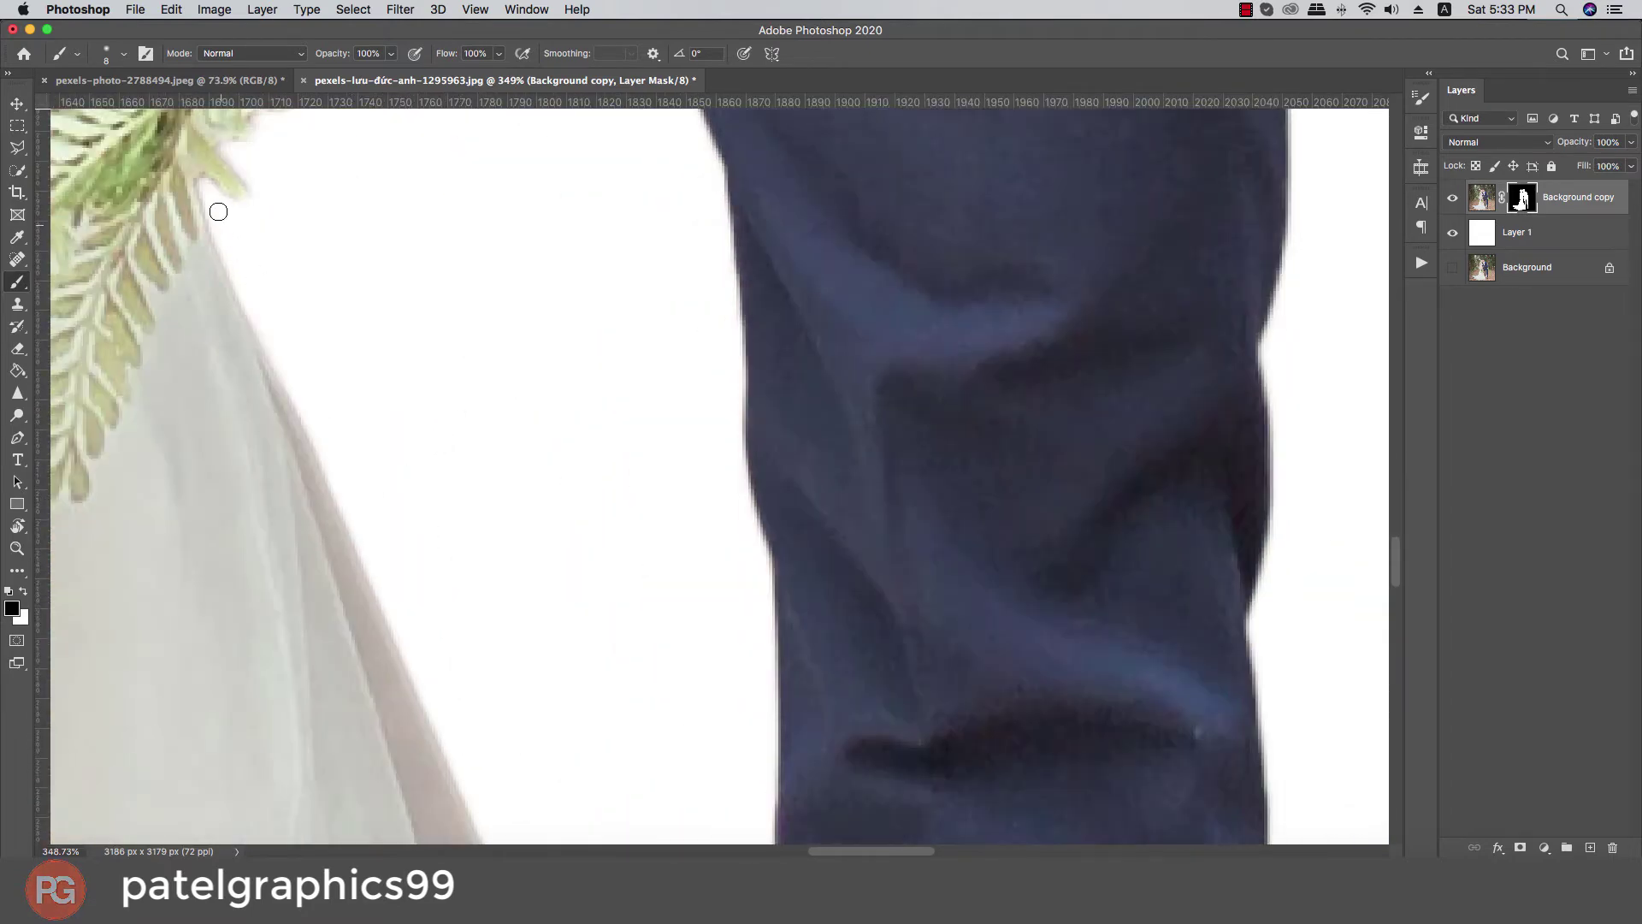
pyautogui.moveTo(249, 306); pyautogui.dragTo(370, 565)
pyautogui.scroll(-10, 316, 348)
pyautogui.moveTo(282, 118)
pyautogui.mouseDown()
pyautogui.moveTo(510, 645)
pyautogui.moveTo(511, 609)
pyautogui.mouseUp()
pyautogui.moveTo(462, 529); pyautogui.dragTo(368, 308)
pyautogui.press('x')
pyautogui.scroll(-10, 497, 634)
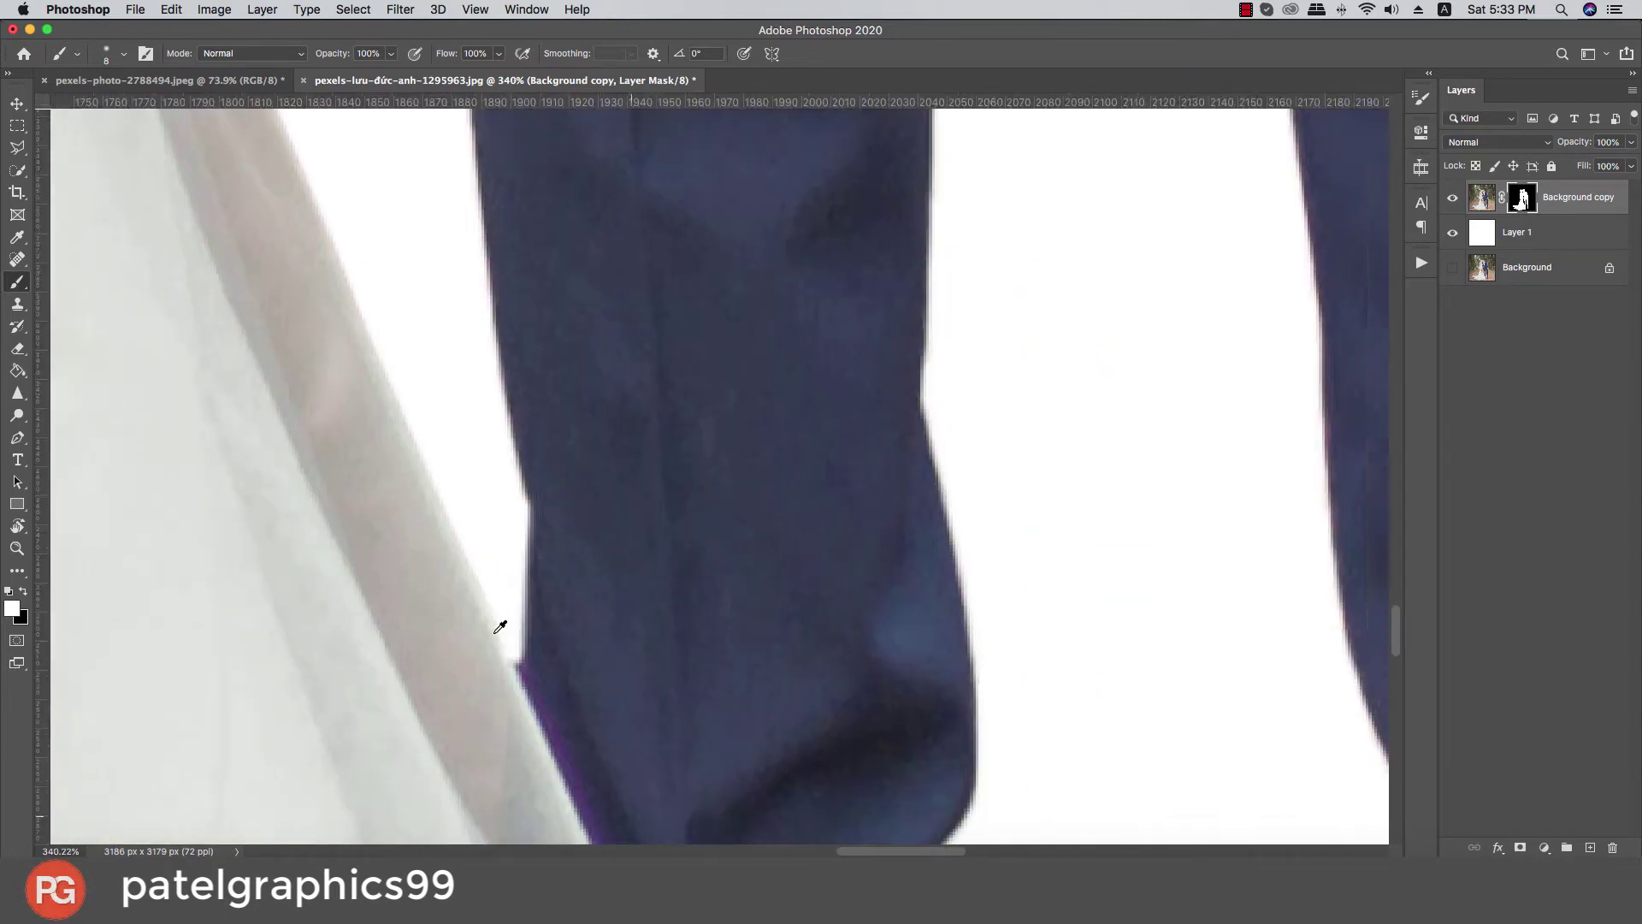
pyautogui.click(1391, 10)
pyautogui.click(1432, 53)
pyautogui.scroll(-5, 472, 606)
pyautogui.scroll(15, 671, 458)
pyautogui.click(689, 528)
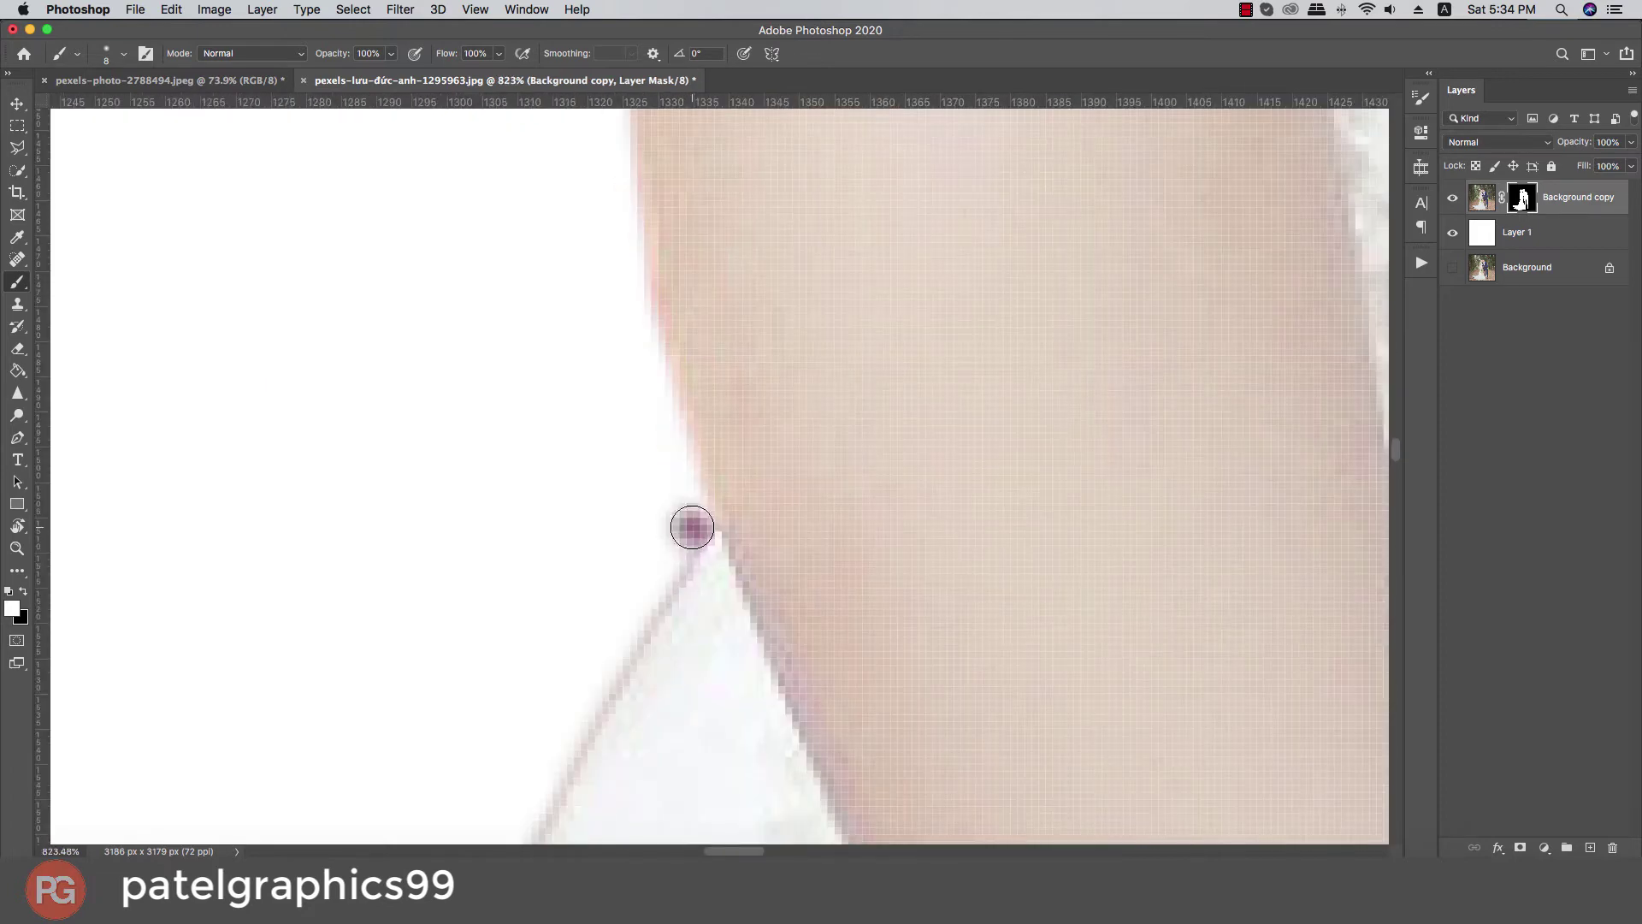
pyautogui.press('super+z')
# Step: Trim the mask with black along the bride's outer arm and down the outer edge of her dress
pyautogui.press('x')
pyautogui.scroll(-10, 582, 736)
pyautogui.moveTo(744, 201)
pyautogui.mouseDown()
pyautogui.moveTo(592, 473)
pyautogui.moveTo(496, 751)
pyautogui.mouseUp()
pyautogui.moveTo(496, 751); pyautogui.dragTo(585, 239)
pyautogui.moveTo(585, 261)
pyautogui.mouseDown()
pyautogui.moveTo(553, 403)
pyautogui.moveTo(542, 742)
pyautogui.mouseUp()
pyautogui.moveTo(539, 745)
pyautogui.mouseDown()
pyautogui.moveTo(564, 223)
pyautogui.moveTo(697, 721)
pyautogui.moveTo(638, 339)
pyautogui.mouseUp()
pyautogui.moveTo(650, 348); pyautogui.dragTo(737, 611)
pyautogui.moveTo(802, 816)
pyautogui.mouseDown()
pyautogui.moveTo(729, 385)
pyautogui.moveTo(757, 576)
pyautogui.moveTo(657, 410)
pyautogui.mouseUp()
pyautogui.moveTo(662, 373)
pyautogui.mouseDown()
pyautogui.moveTo(656, 256)
pyautogui.moveTo(651, 607)
pyautogui.mouseUp()
pyautogui.moveTo(577, 773); pyautogui.dragTo(630, 343)
pyautogui.moveTo(691, 224); pyautogui.dragTo(449, 794)
pyautogui.moveTo(451, 794); pyautogui.dragTo(755, 292)
pyautogui.moveTo(757, 295); pyautogui.dragTo(415, 819)
pyautogui.moveTo(409, 826)
pyautogui.mouseDown()
pyautogui.moveTo(802, 132)
pyautogui.moveTo(551, 717)
pyautogui.moveTo(758, 164)
pyautogui.mouseUp()
pyautogui.moveTo(756, 169)
pyautogui.mouseDown()
pyautogui.moveTo(560, 655)
pyautogui.moveTo(715, 236)
pyautogui.mouseUp()
pyautogui.moveTo(713, 240); pyautogui.dragTo(564, 629)
pyautogui.moveTo(566, 628)
pyautogui.mouseDown()
pyautogui.moveTo(714, 231)
pyautogui.moveTo(451, 803)
pyautogui.moveTo(722, 257)
pyautogui.mouseUp()
pyautogui.moveTo(720, 261)
pyautogui.mouseDown()
pyautogui.moveTo(513, 634)
pyautogui.moveTo(722, 209)
pyautogui.mouseUp()
pyautogui.moveTo(753, 231)
pyautogui.mouseDown()
pyautogui.moveTo(693, 356)
pyautogui.moveTo(377, 754)
pyautogui.moveTo(609, 362)
pyautogui.mouseUp()
# Step: Enlarge the black brush to about 125 px and erase the brown ground remnant beneath the hem of the wedding dress
pyautogui.scroll(-15, 613, 359)
pyautogui.scroll(10, 675, 663)
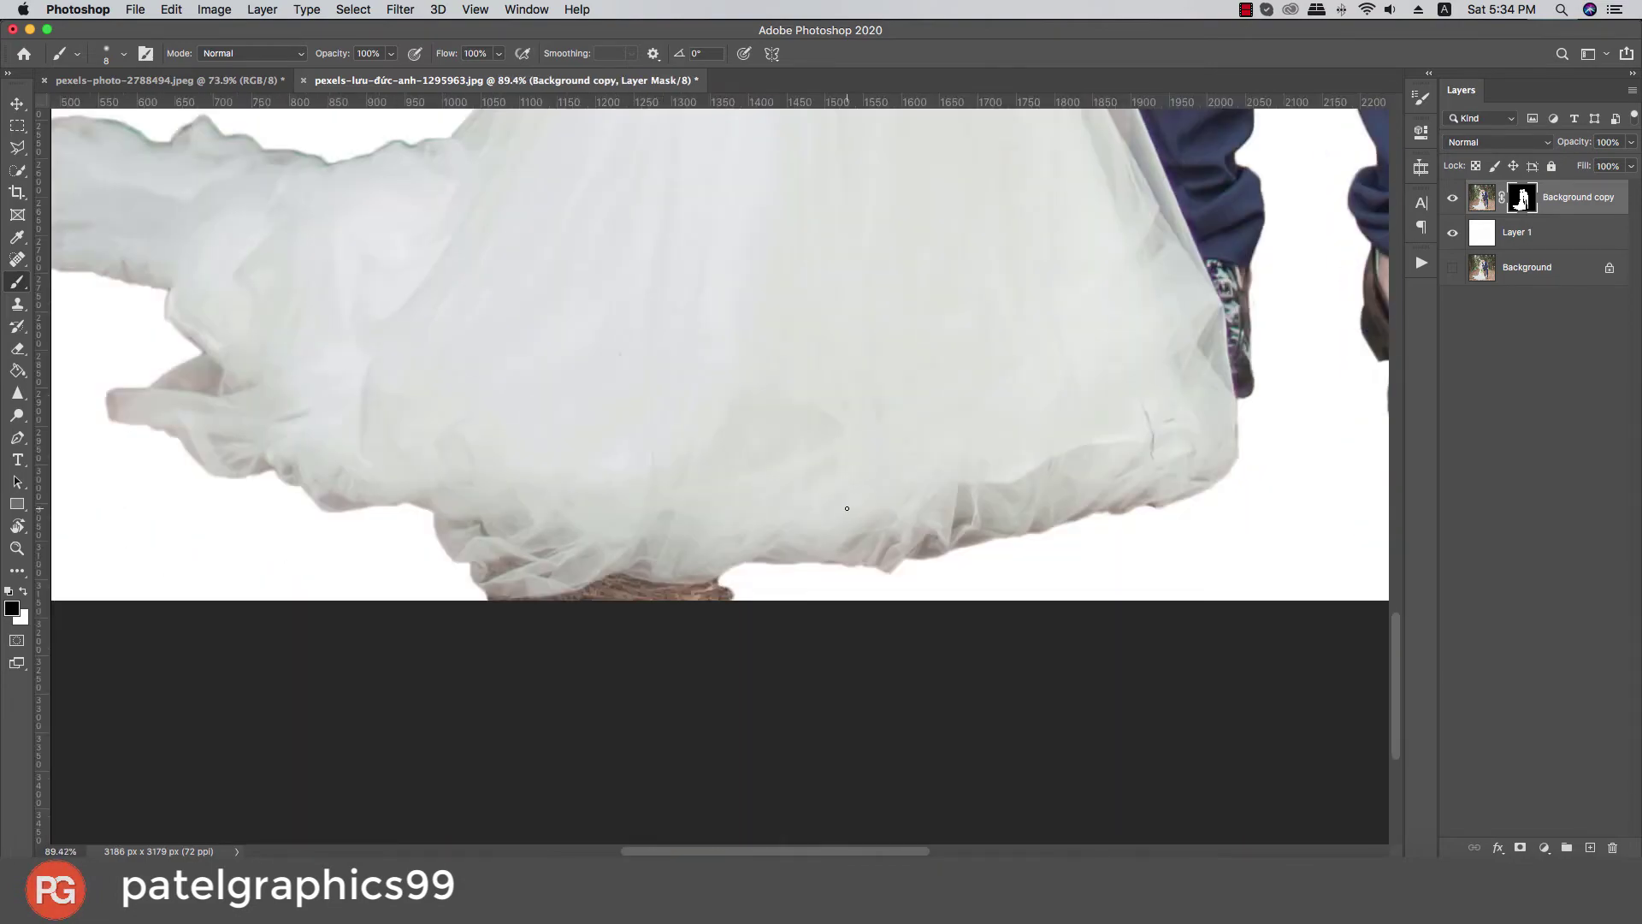
pyautogui.moveTo(725, 581)
pyautogui.mouseDown()
pyautogui.moveTo(475, 599)
pyautogui.moveTo(909, 598)
pyautogui.moveTo(1265, 465)
pyautogui.moveTo(858, 615)
pyautogui.mouseUp()
pyautogui.press(']')
pyautogui.press(']')
pyautogui.press(']')
pyautogui.press(']')
pyautogui.press(']')
pyautogui.press(']')
pyautogui.press('[')
pyautogui.press('[')
pyautogui.press('[')
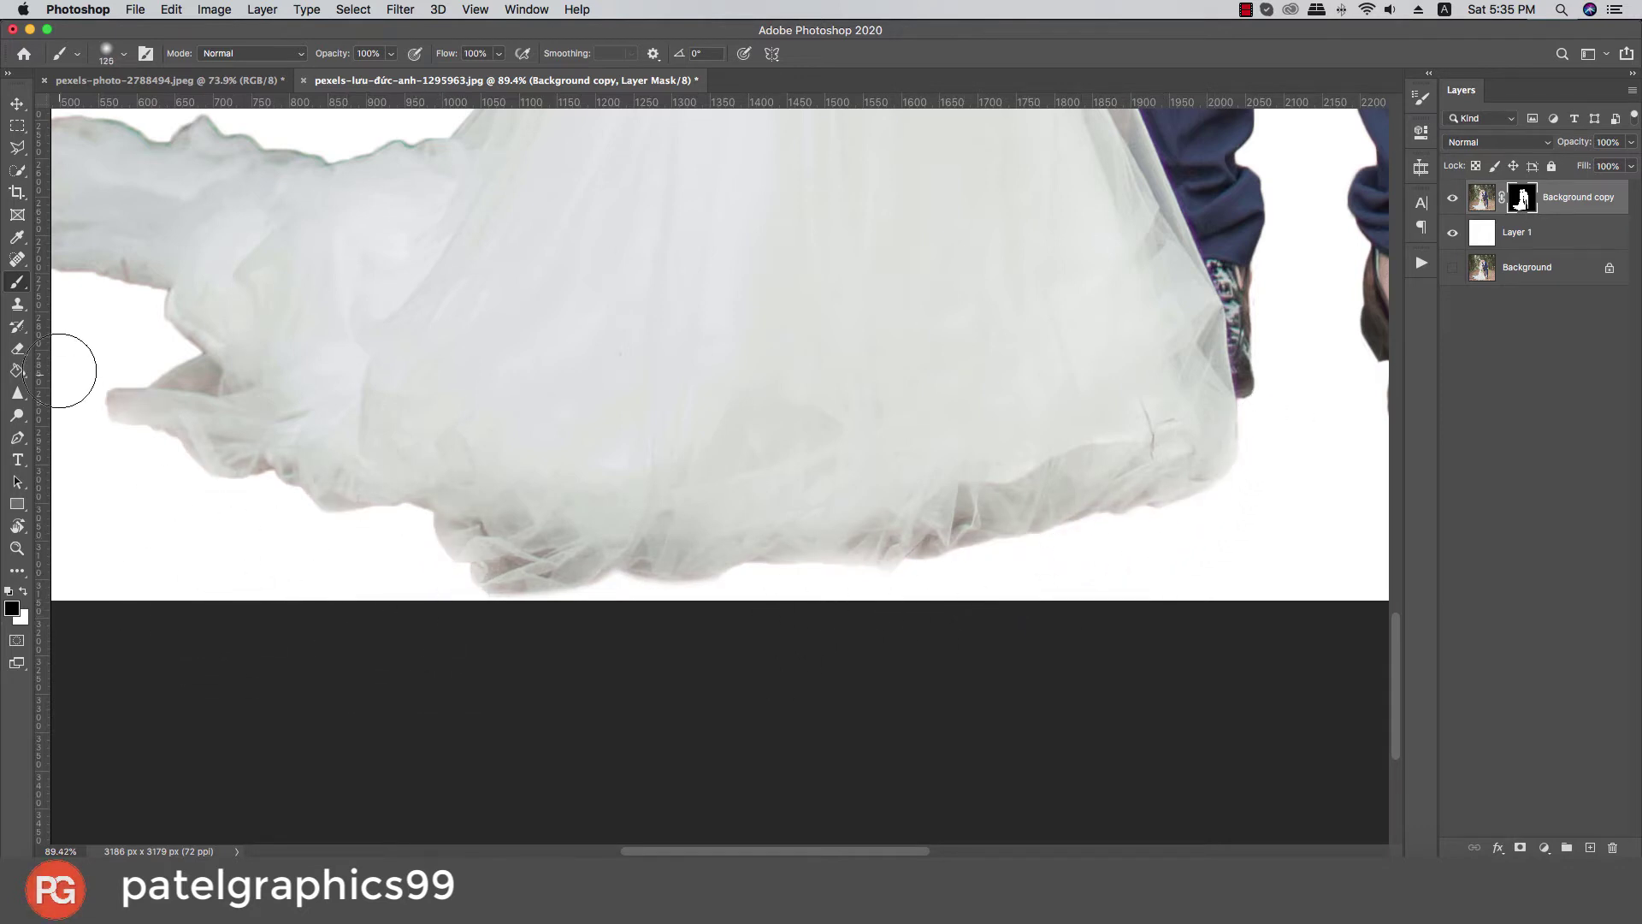
# Step: Copy the masked couple layer into the beach ceremony document pexels-photo-2788494.jpeg
pyautogui.scroll(-4, 77, 449)
pyautogui.scroll(-3, 77, 449)
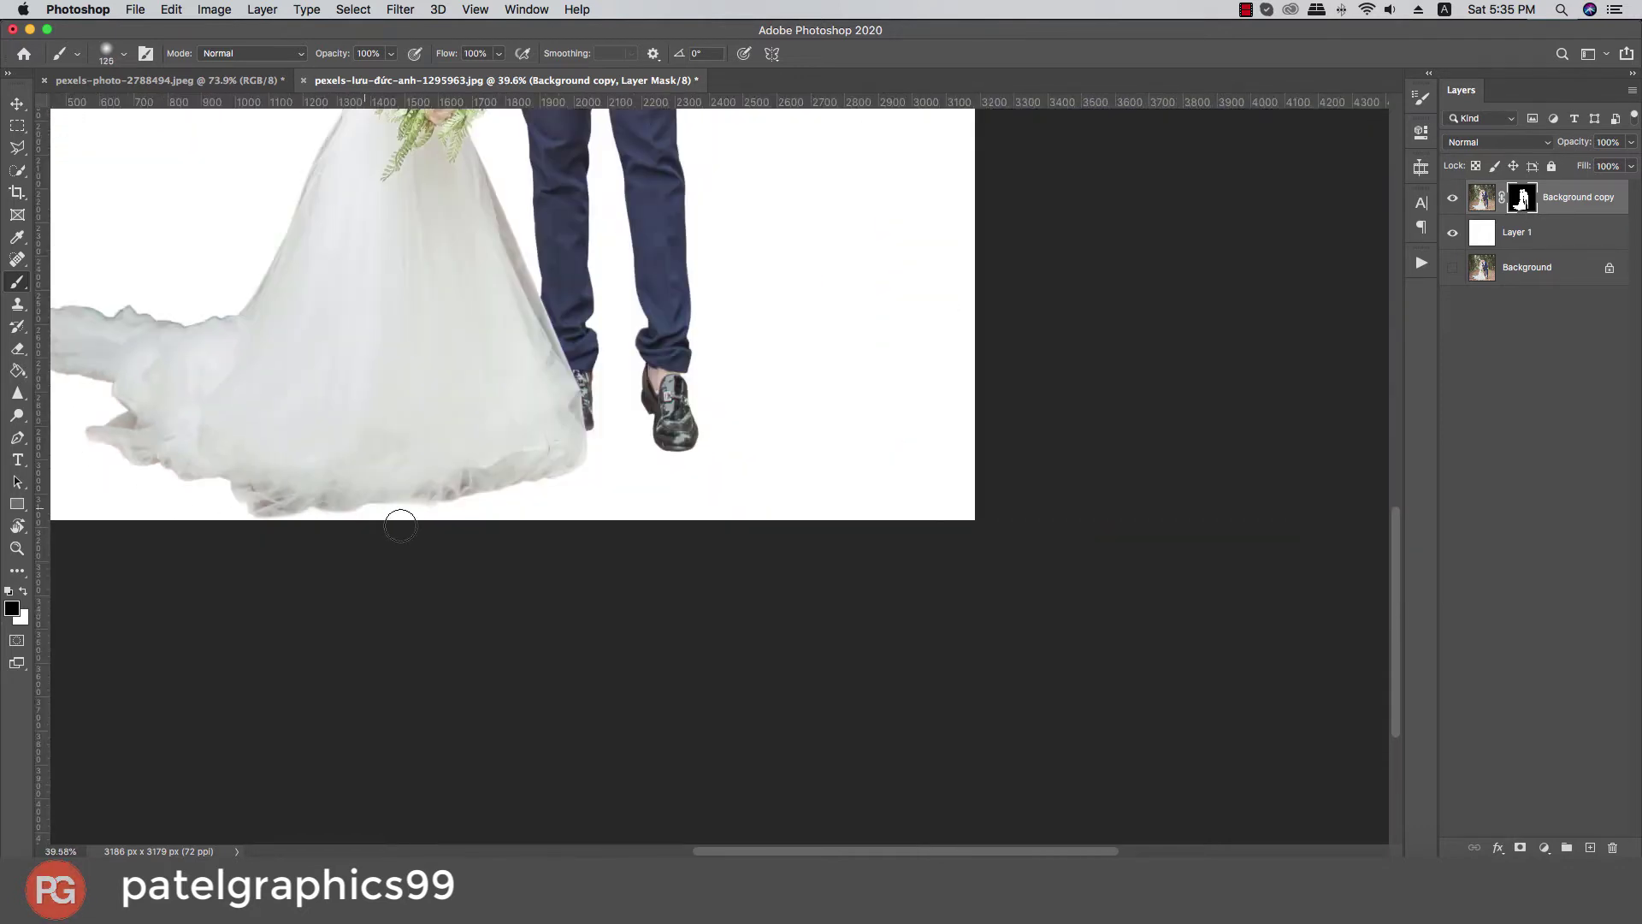
pyautogui.scroll(-5, 400, 525)
pyautogui.press('v')
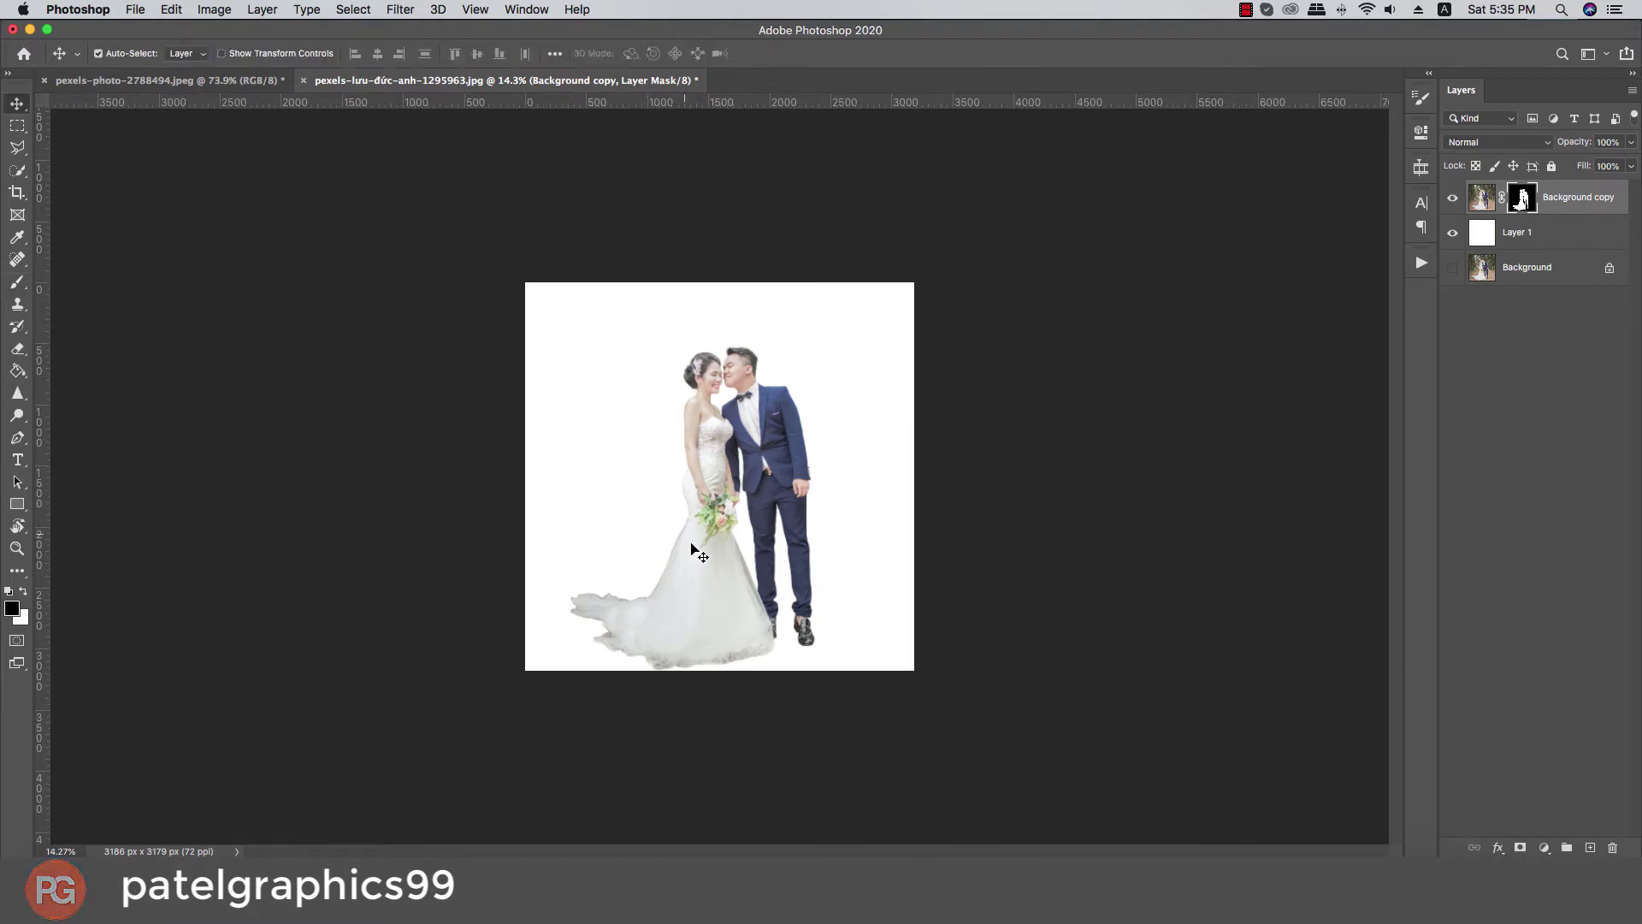
pyautogui.moveTo(691, 547); pyautogui.dragTo(212, 84)
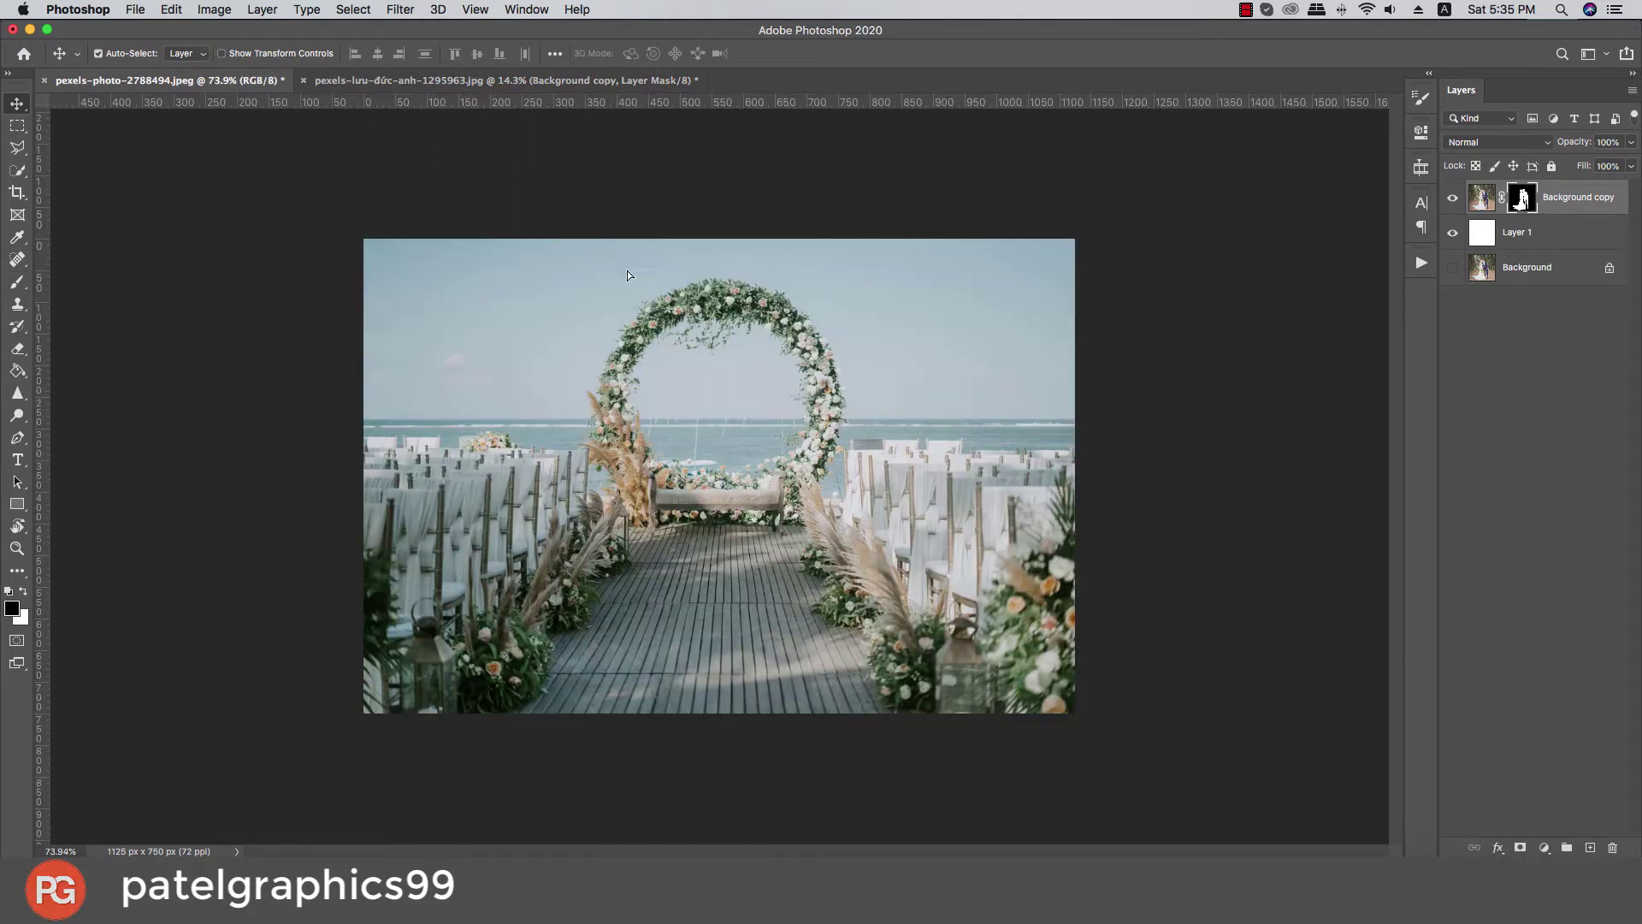
pyautogui.moveTo(627, 271); pyautogui.dragTo(667, 433)
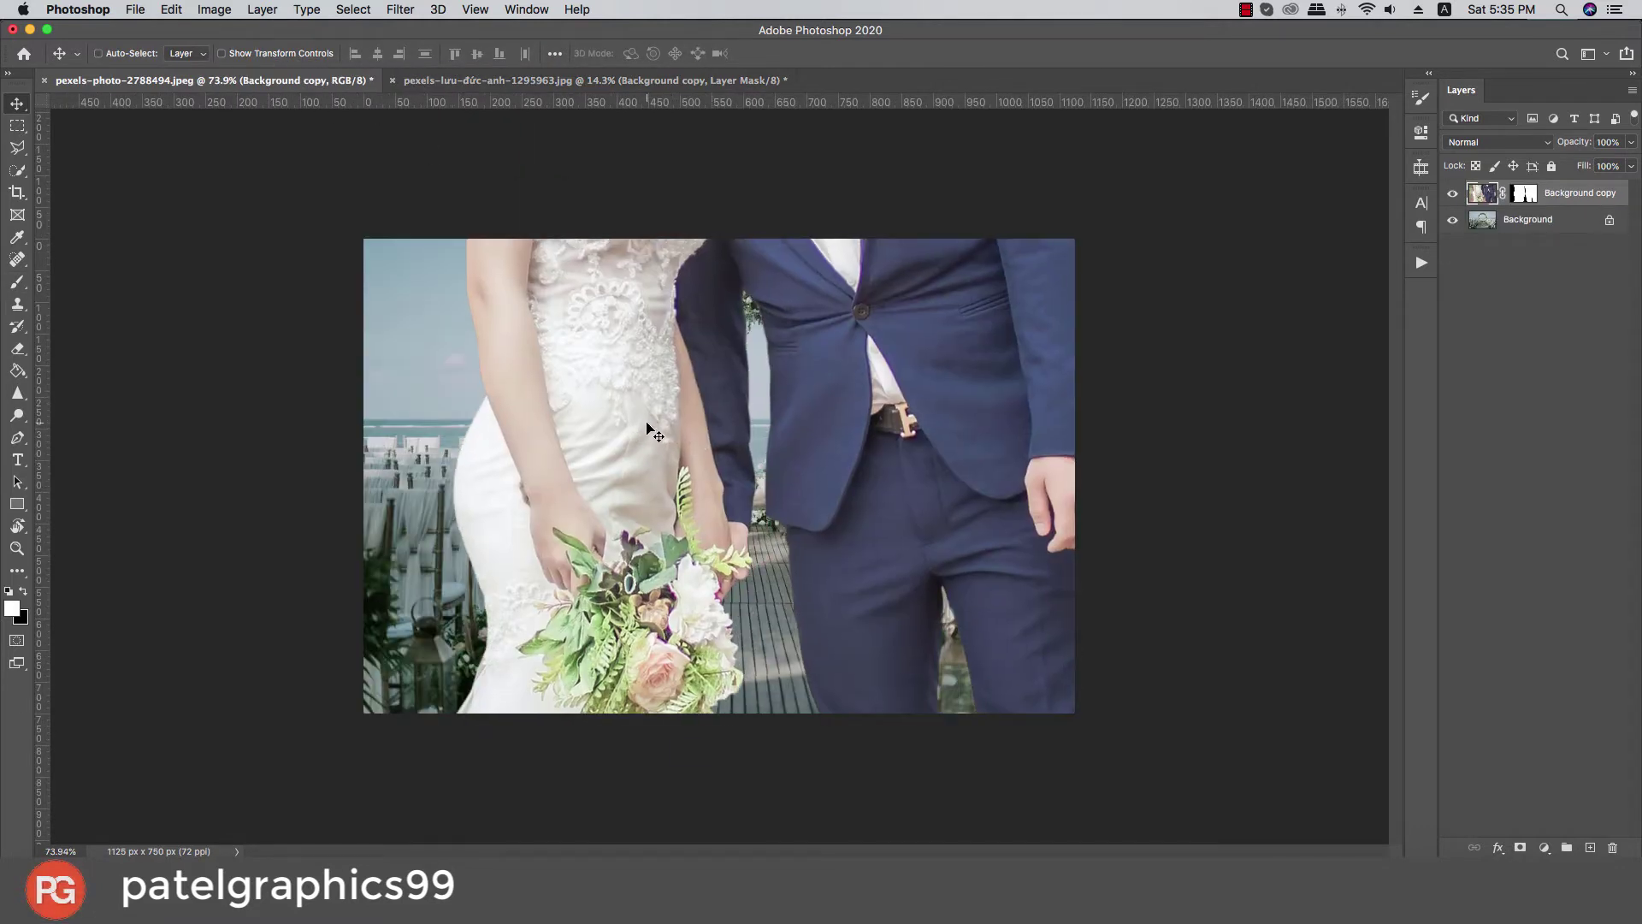
# Step: Free-transform the couple layer down to about 33% and move it towards the middle of the beach photo
pyautogui.press('super+t')
pyautogui.press('super+0')
pyautogui.moveTo(778, 457)
pyautogui.mouseDown()
pyautogui.moveTo(750, 449)
pyautogui.moveTo(771, 455)
pyautogui.mouseUp()
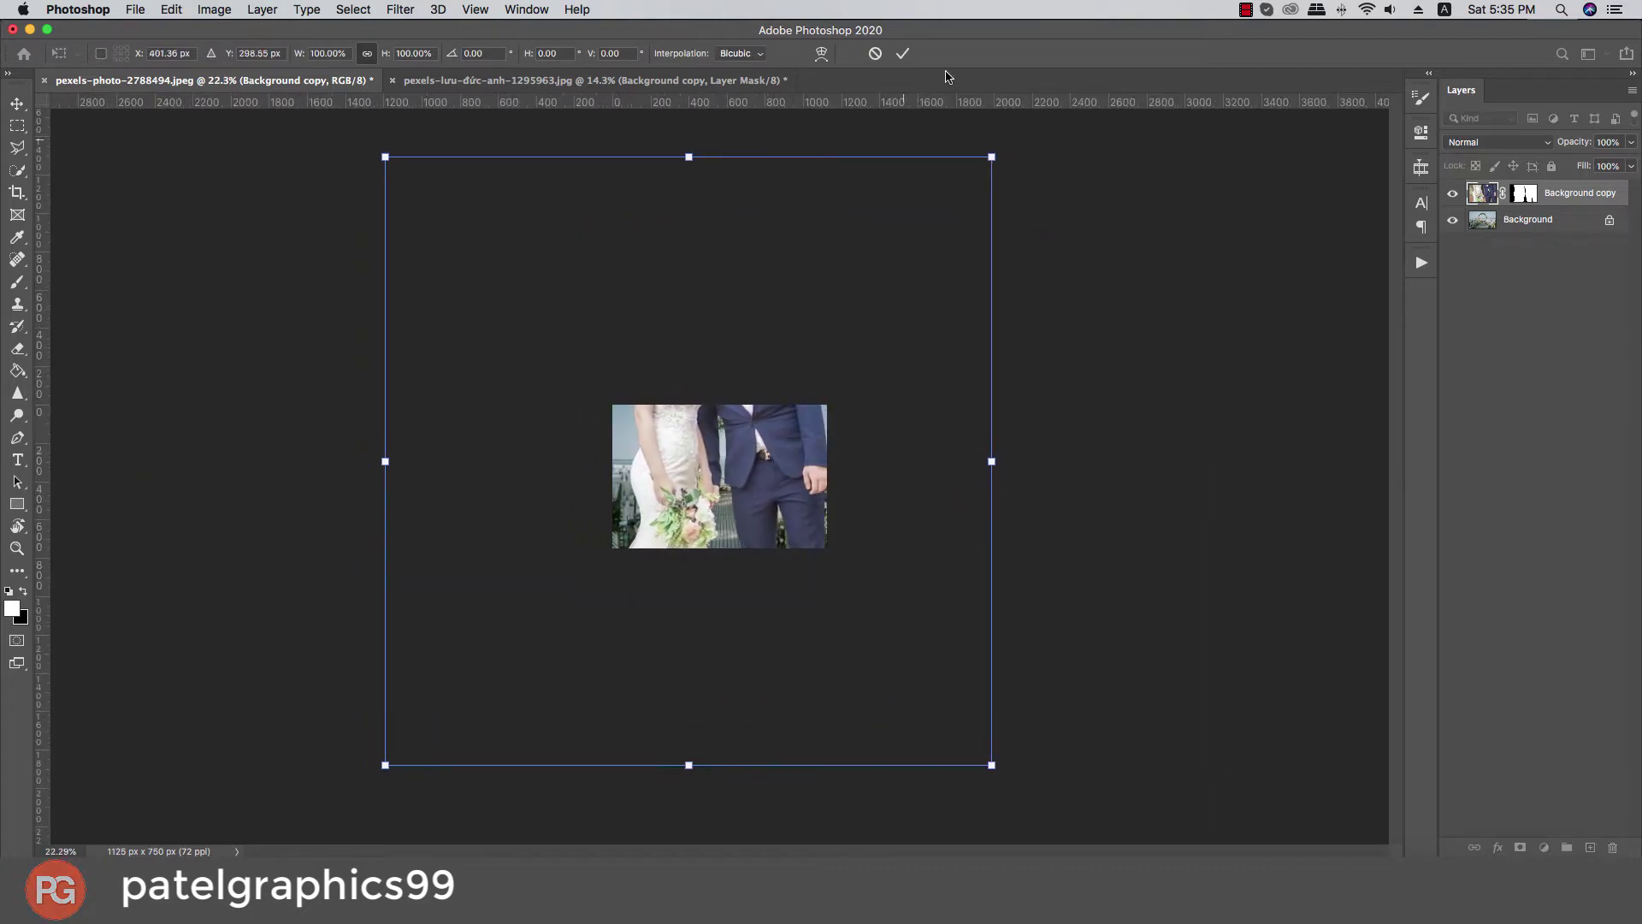
pyautogui.moveTo(982, 168); pyautogui.dragTo(823, 398)
pyautogui.scroll(3, 684, 475)
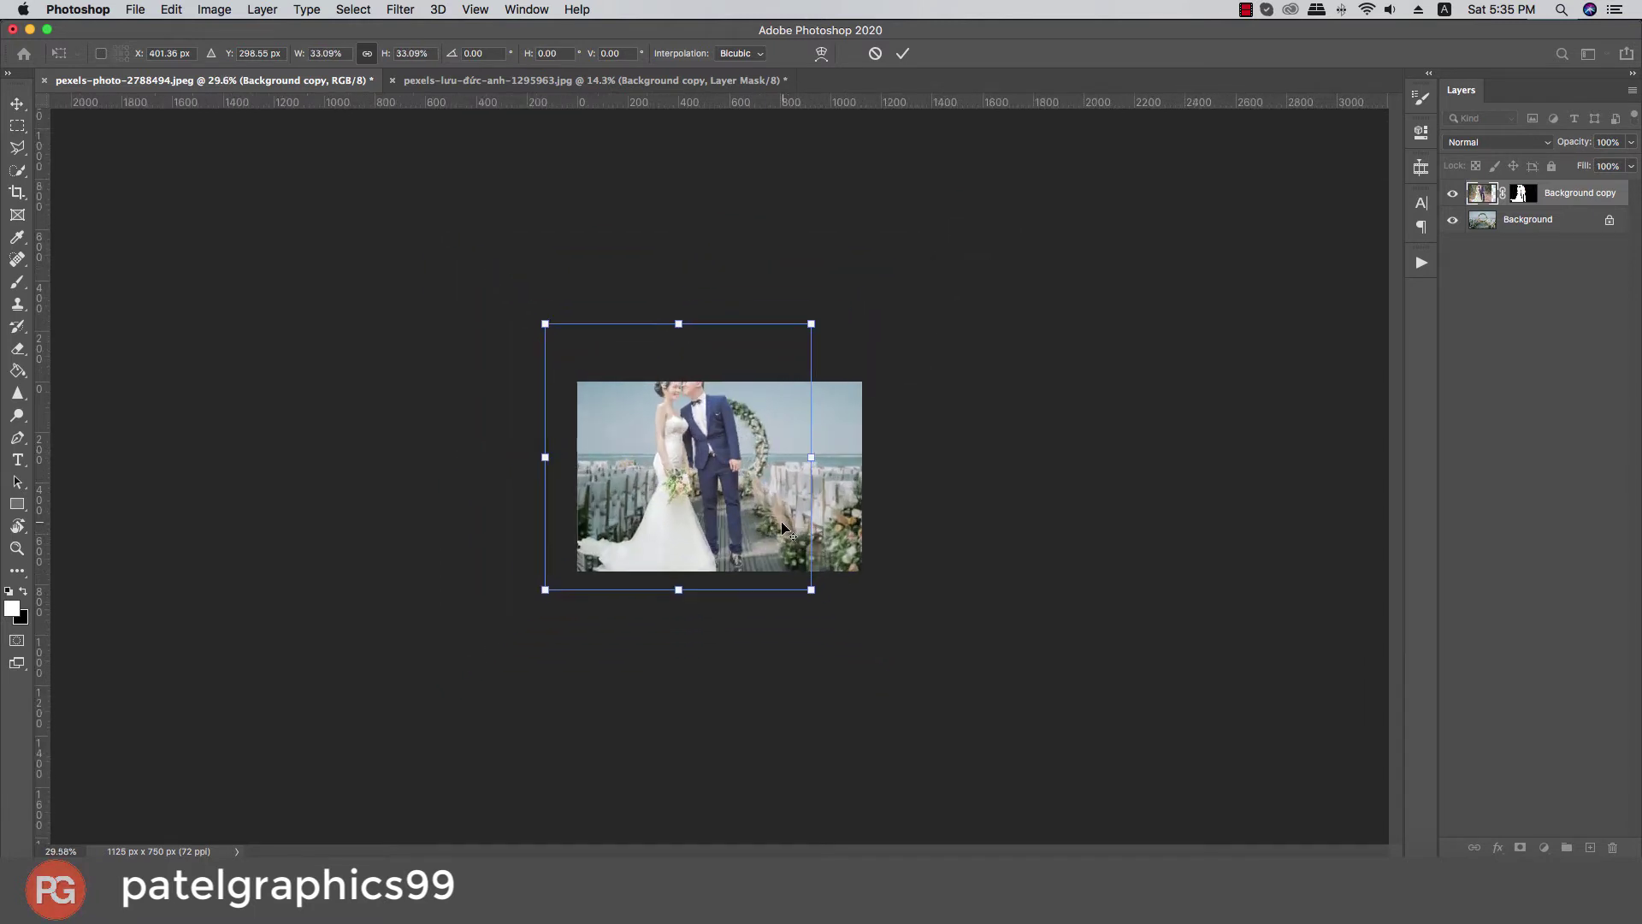
pyautogui.moveTo(680, 475); pyautogui.dragTo(699, 486)
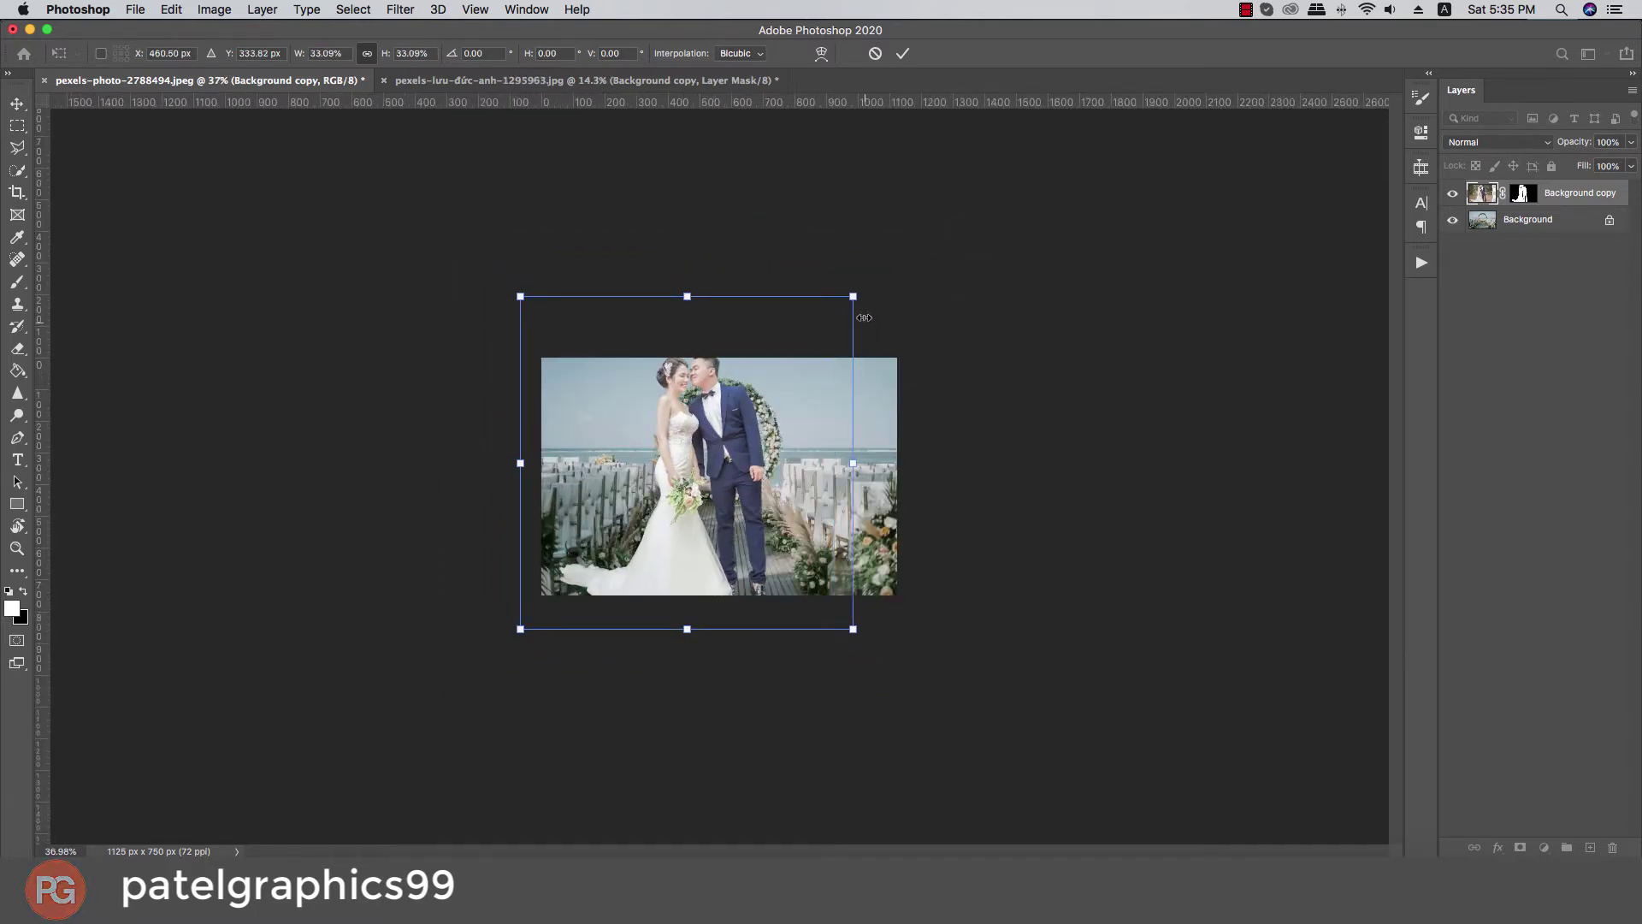
# Step: Scale the couple to 23.10%, position them on the deck in front of the flower arch, and apply the transform
pyautogui.moveTo(854, 297); pyautogui.dragTo(803, 347)
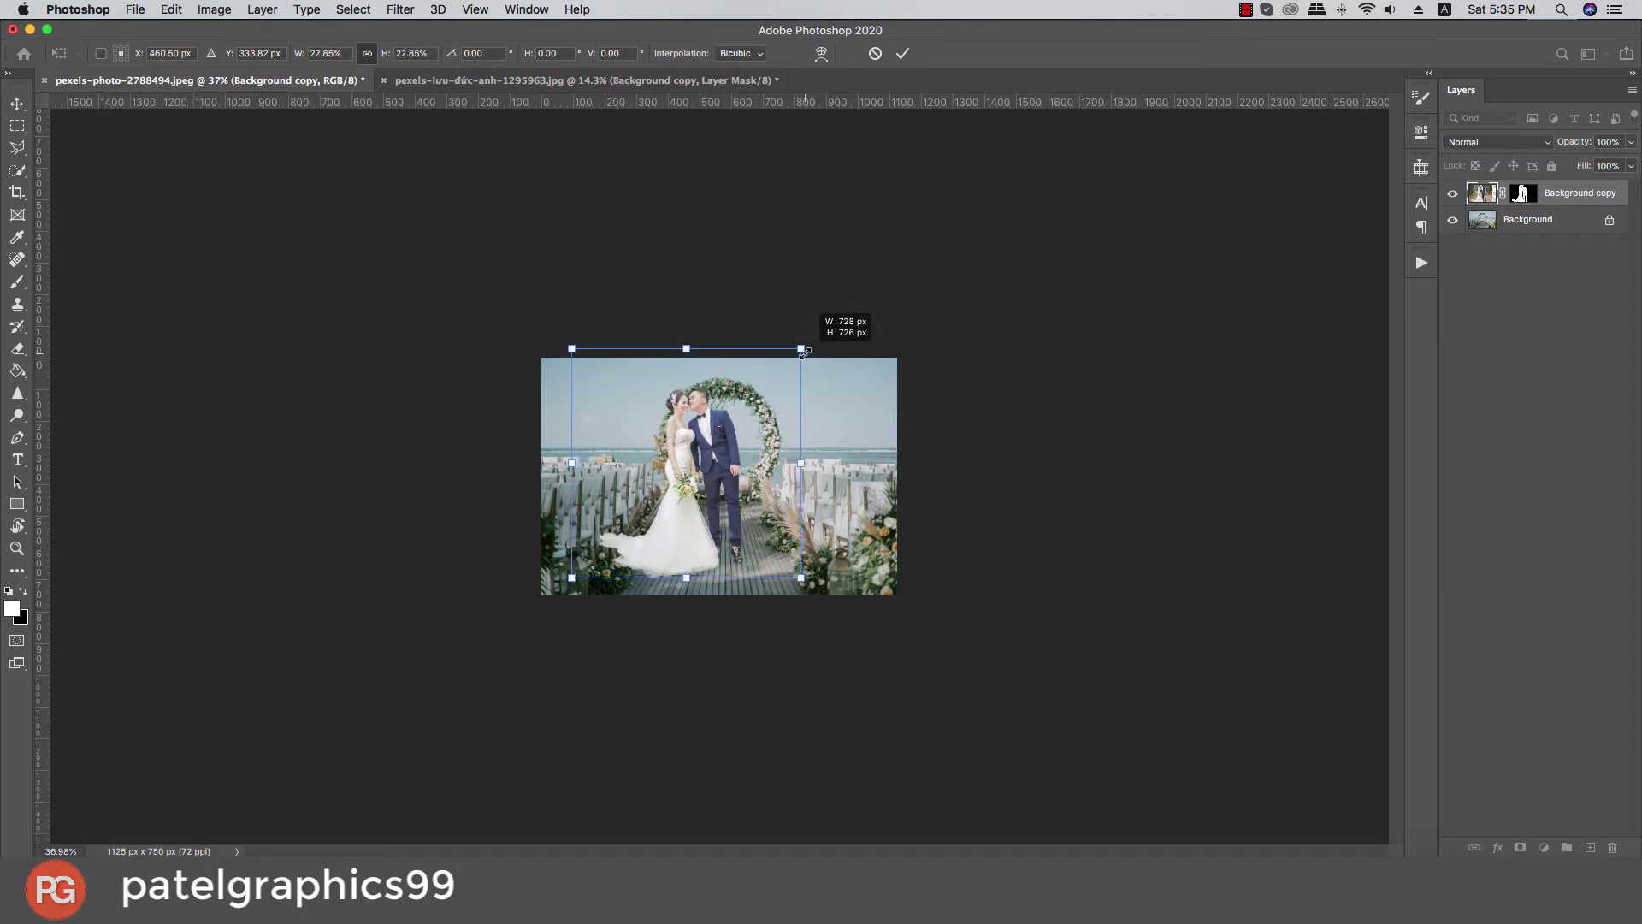
pyautogui.moveTo(714, 461); pyautogui.dragTo(737, 480)
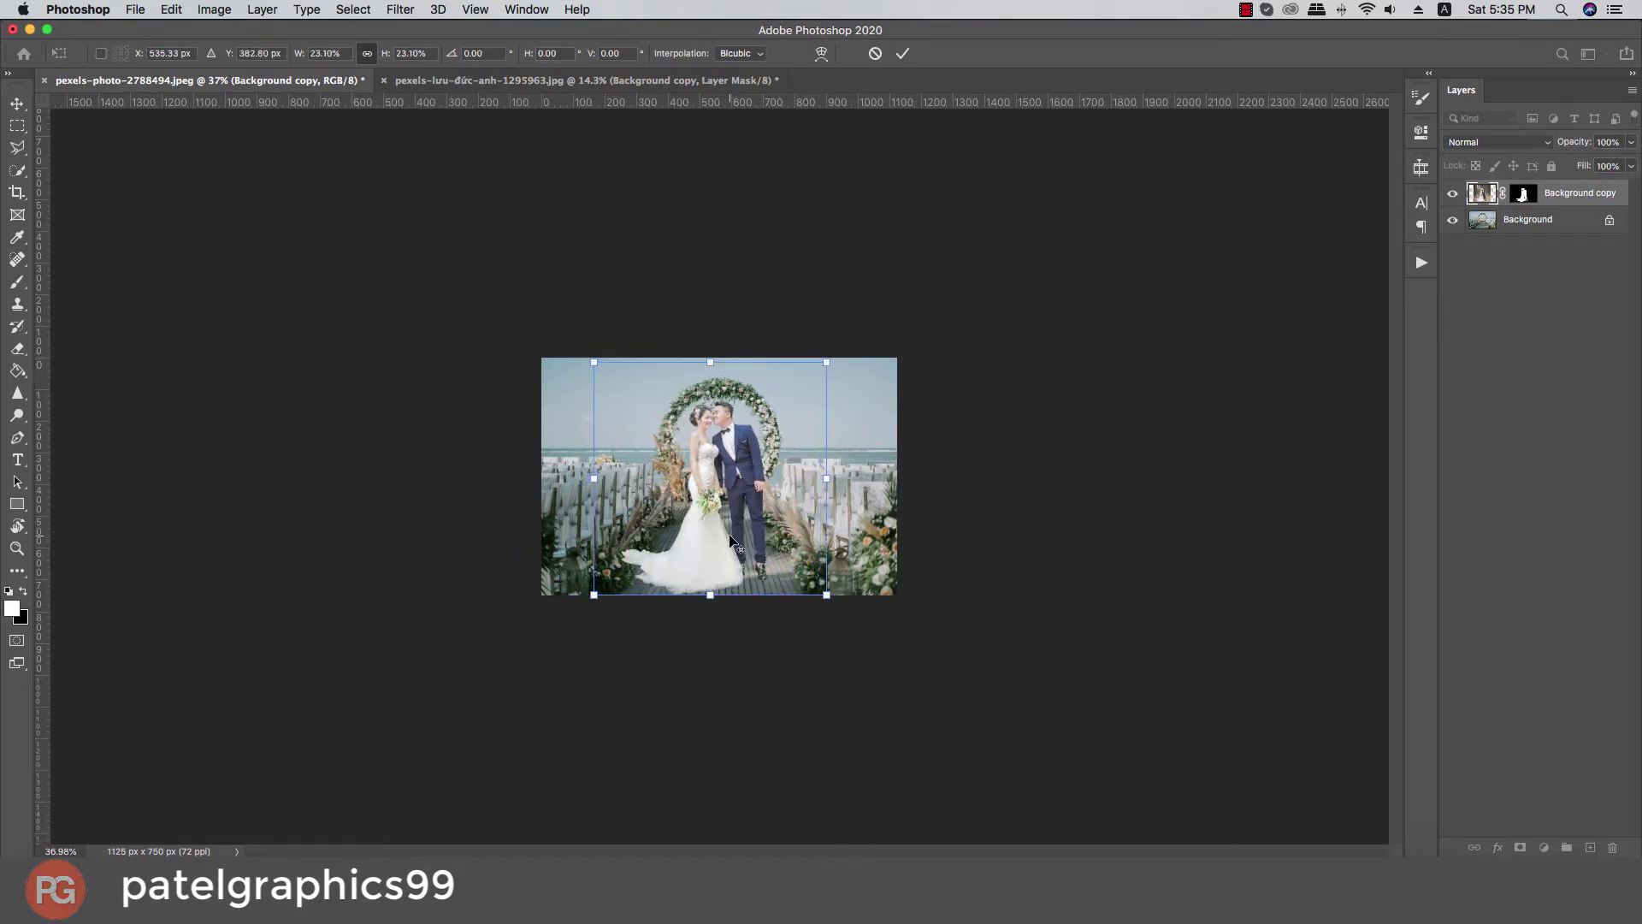
pyautogui.scroll(5, 728, 536)
pyautogui.scroll(2, 727, 536)
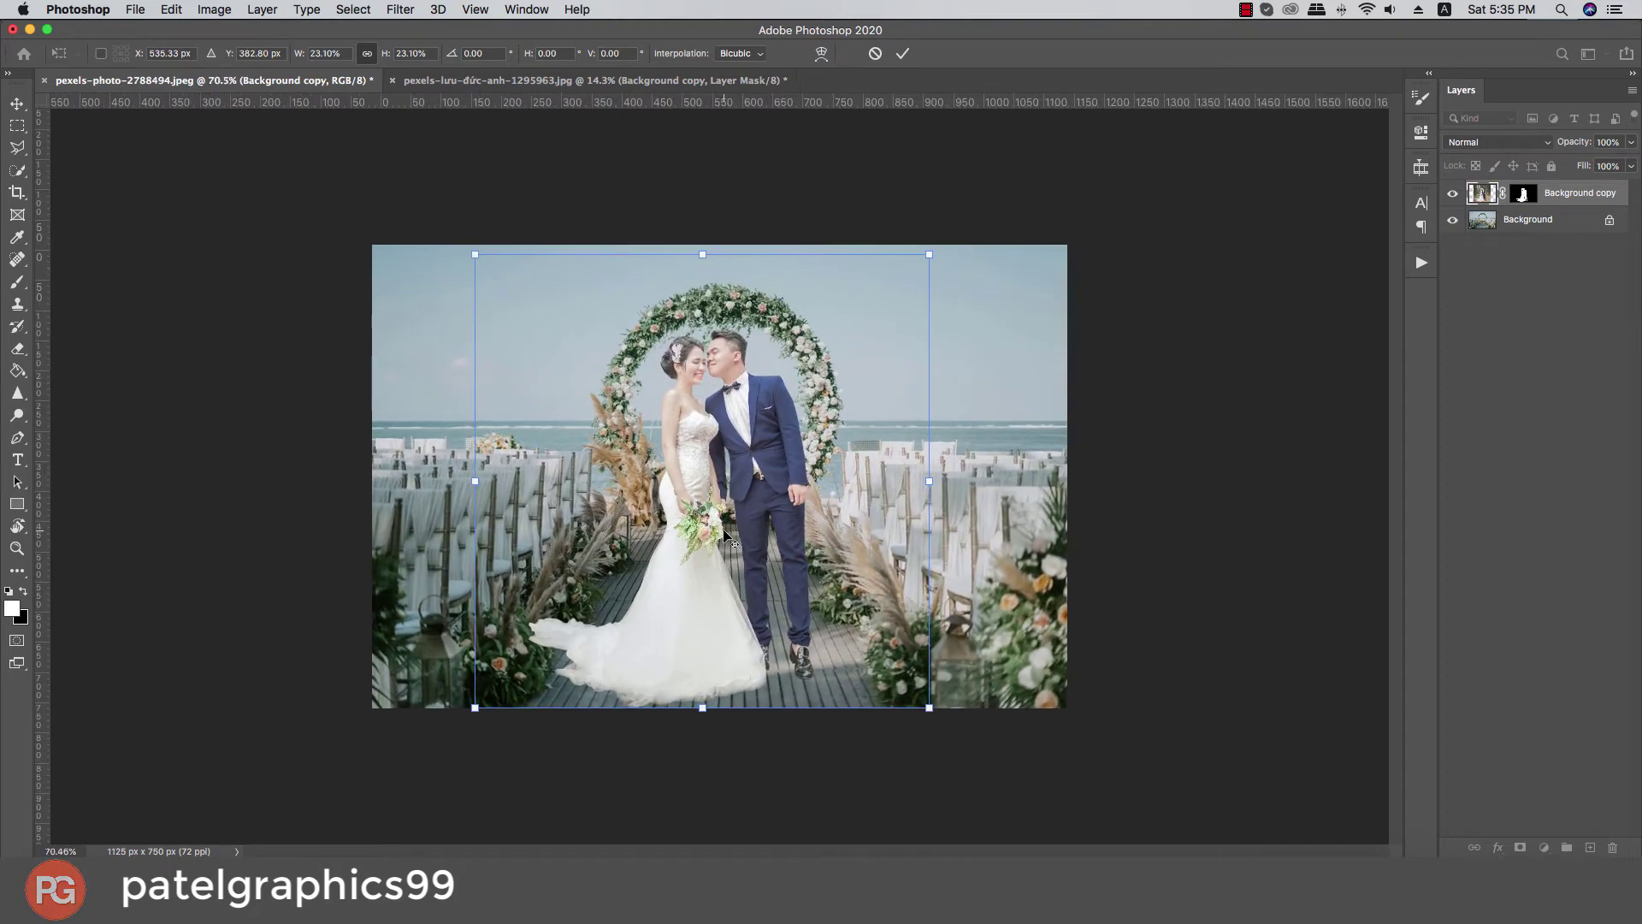
pyautogui.scroll(2, 736, 486)
pyautogui.moveTo(785, 454)
pyautogui.mouseDown()
pyautogui.moveTo(782, 479)
pyautogui.moveTo(785, 462)
pyautogui.mouseUp()
pyautogui.scroll(-3, 779, 462)
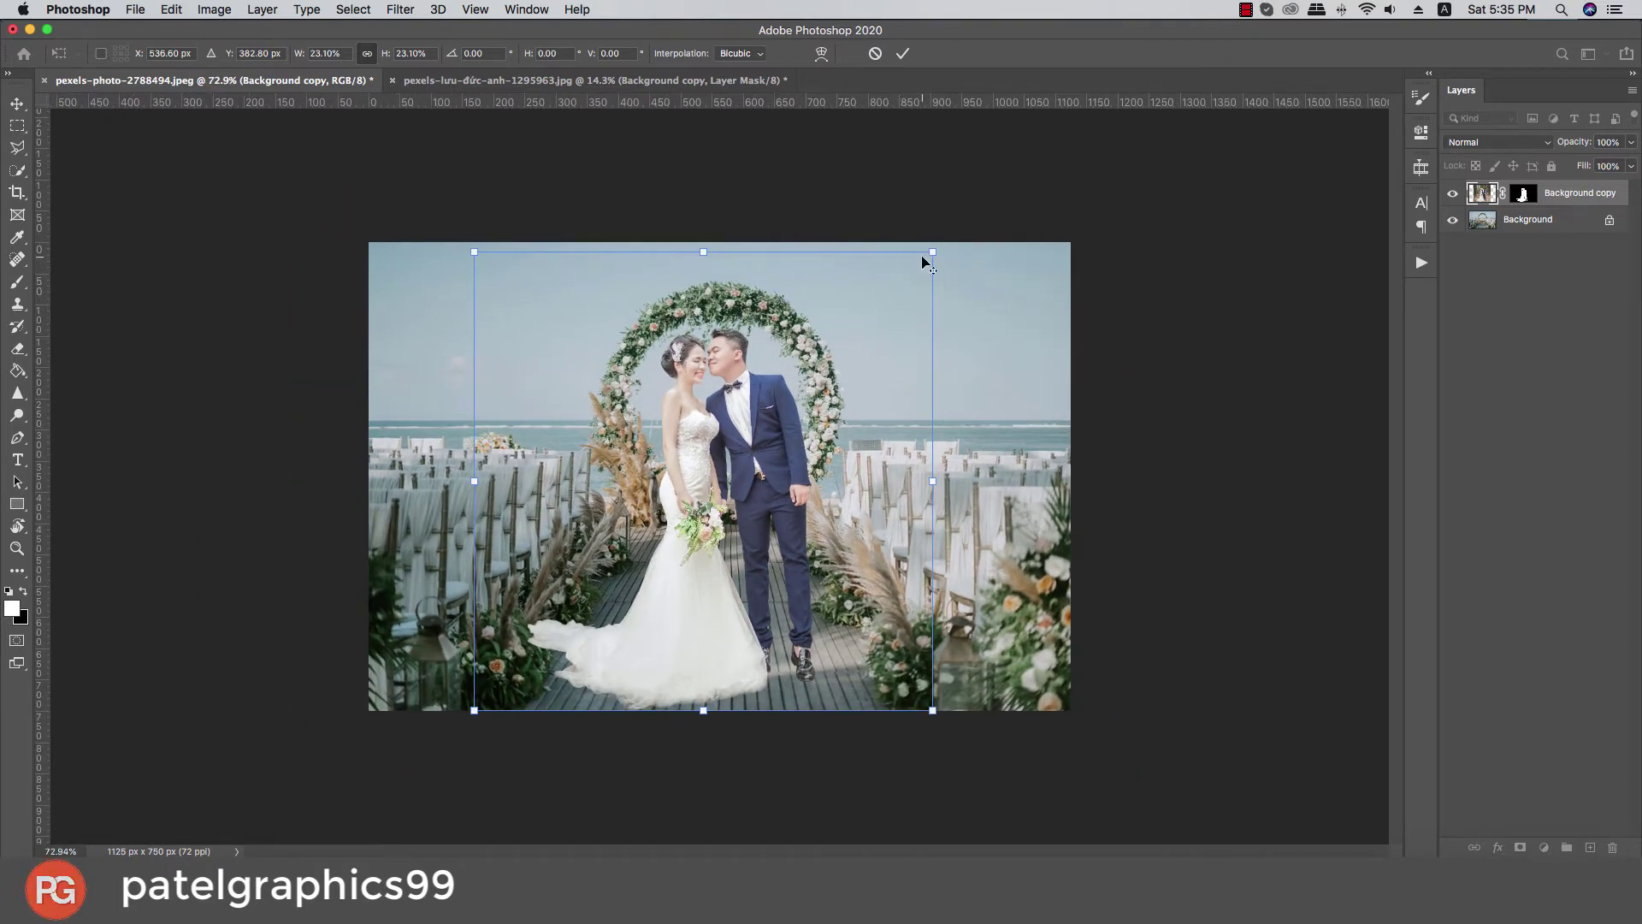
pyautogui.press('Return')
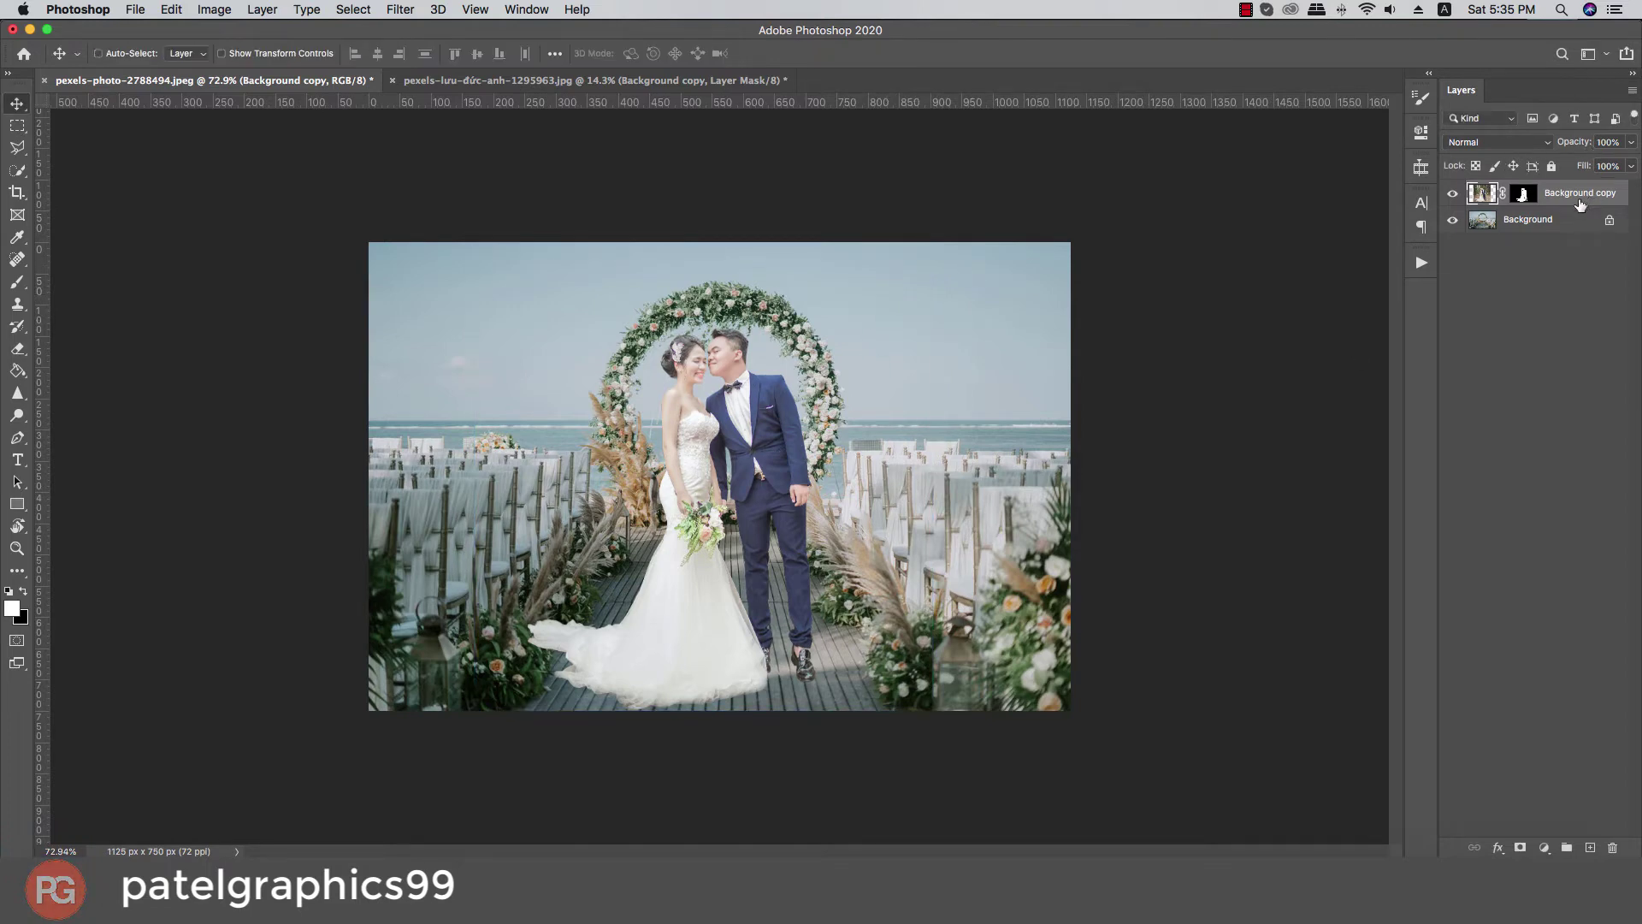
# Step: Duplicate the couple layer, converting the copy to a smart object, and hide the original masked layer
pyautogui.press('super+j')
pyautogui.rightClick(1547, 199)
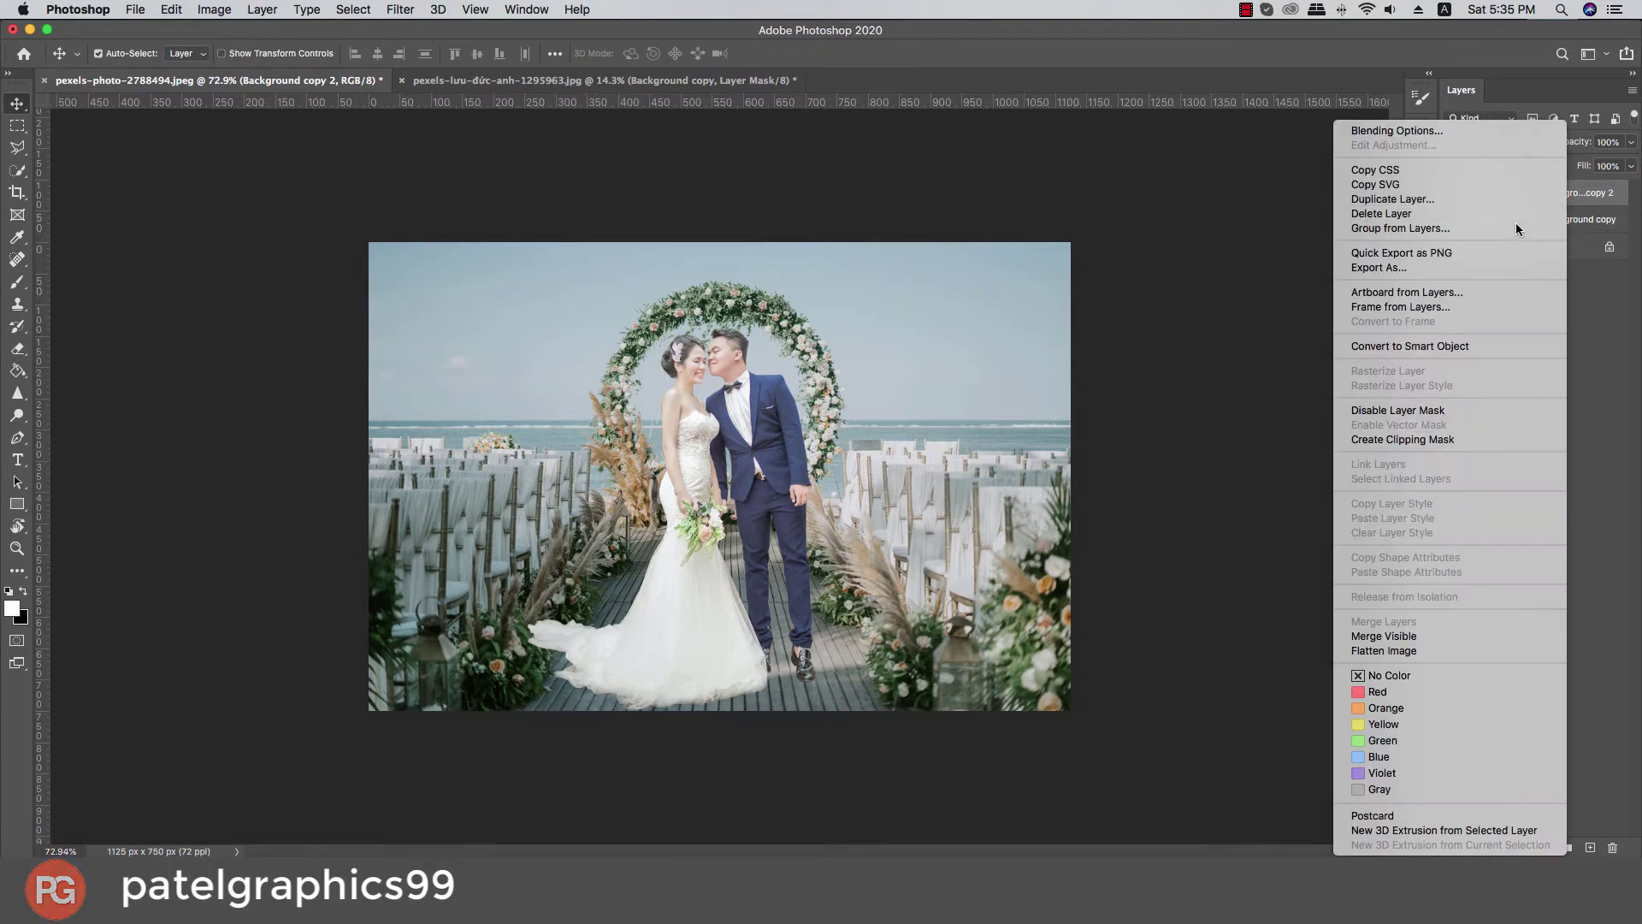
pyautogui.click(1391, 351)
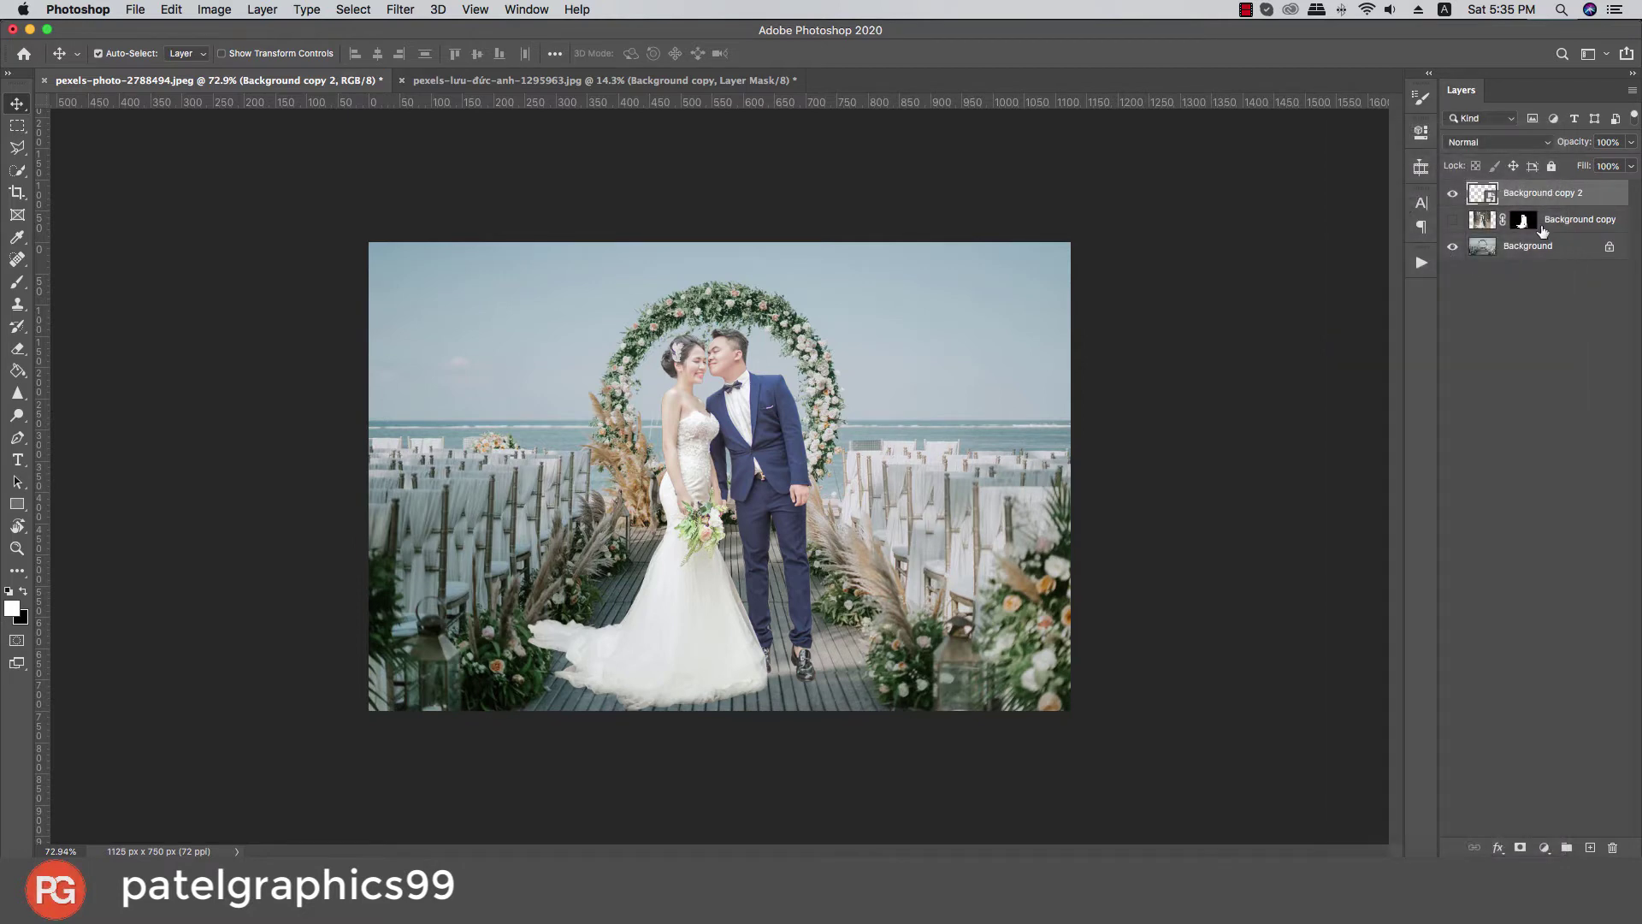
# Step: Lower the smart object layer's opacity to 66% and add a layer mask to it
pyautogui.click(1631, 142)
pyautogui.moveTo(1630, 164); pyautogui.dragTo(1603, 167)
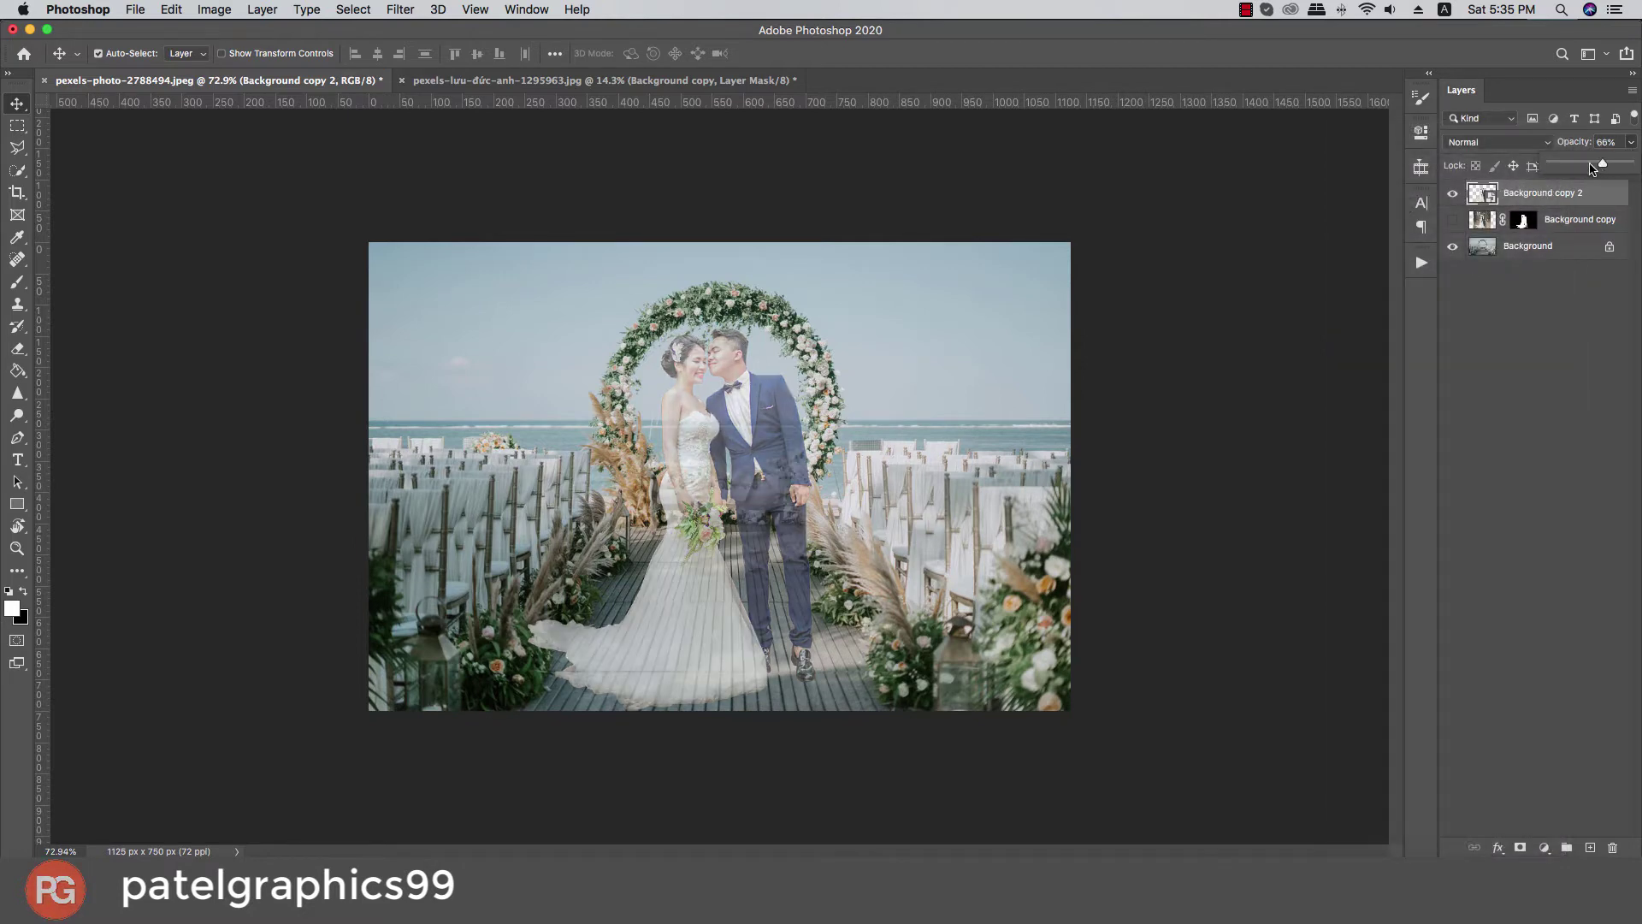
pyautogui.click(1558, 202)
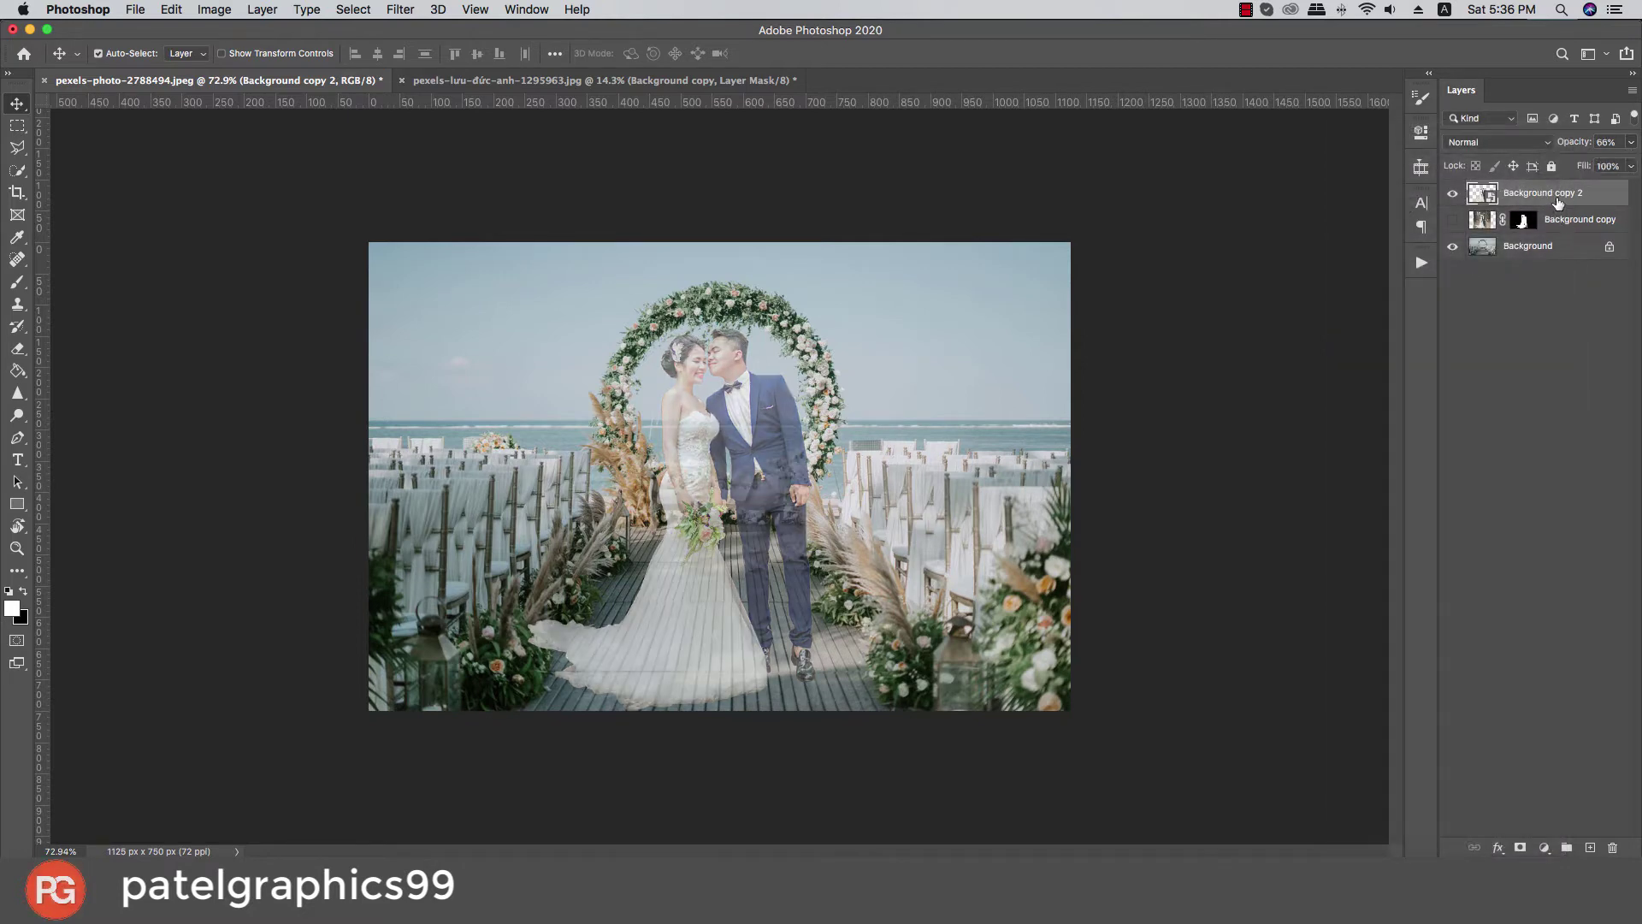
pyautogui.click(1519, 848)
pyautogui.scroll(4, 490, 737)
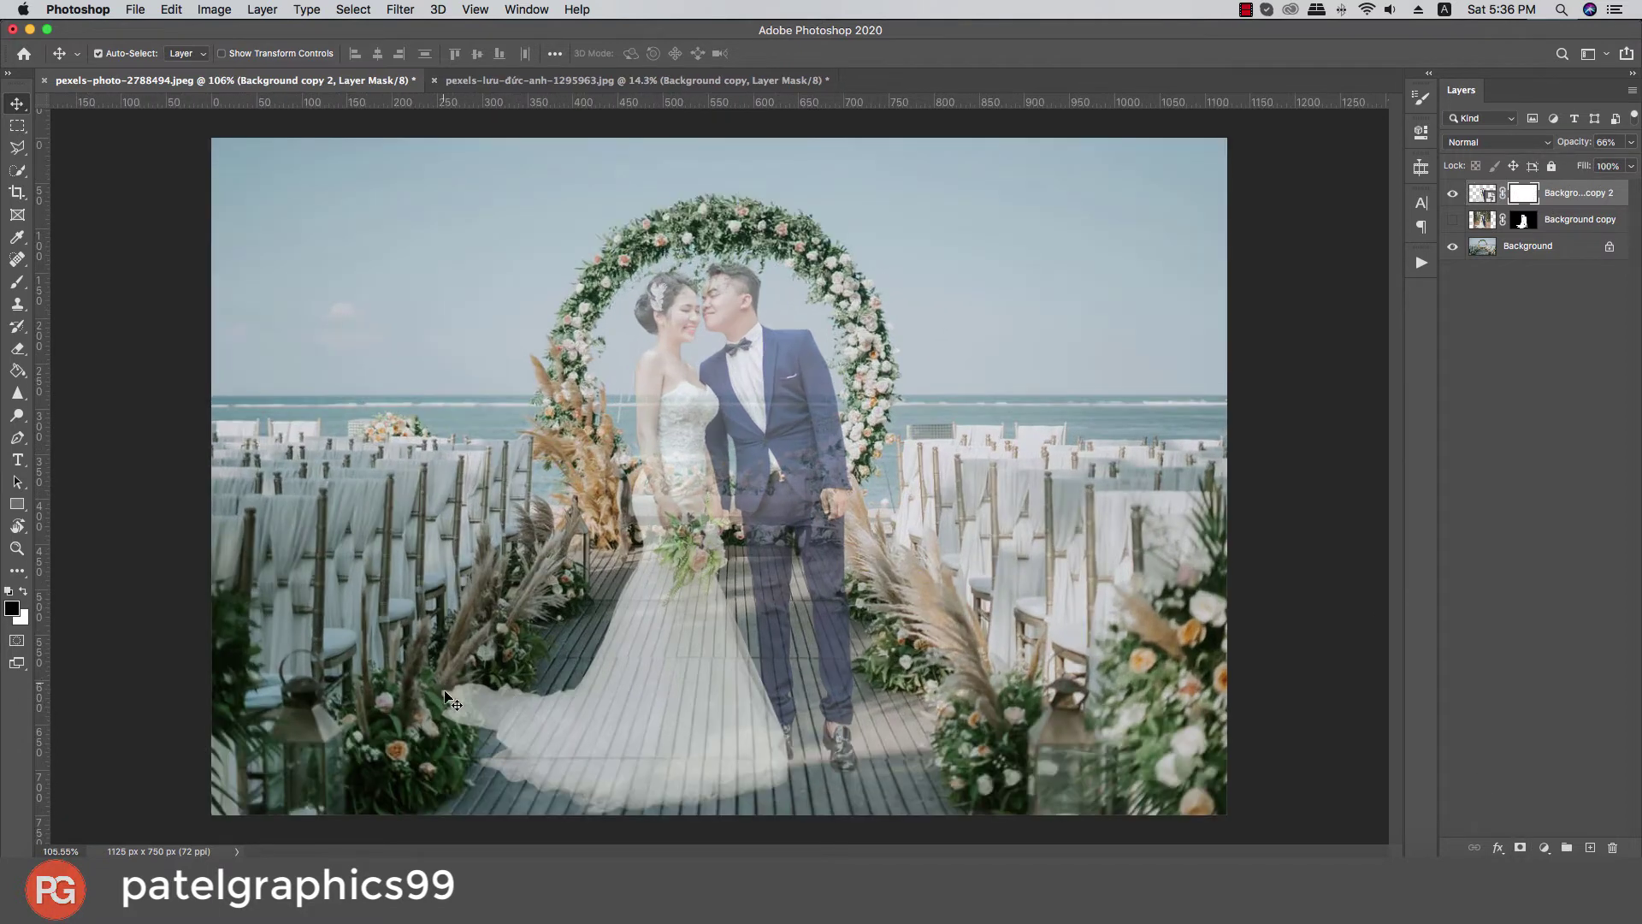
# Step: Paint the new mask with a 35 px black brush to hide the tip of the train over the flower arrangement
pyautogui.press('b')
pyautogui.press('p')
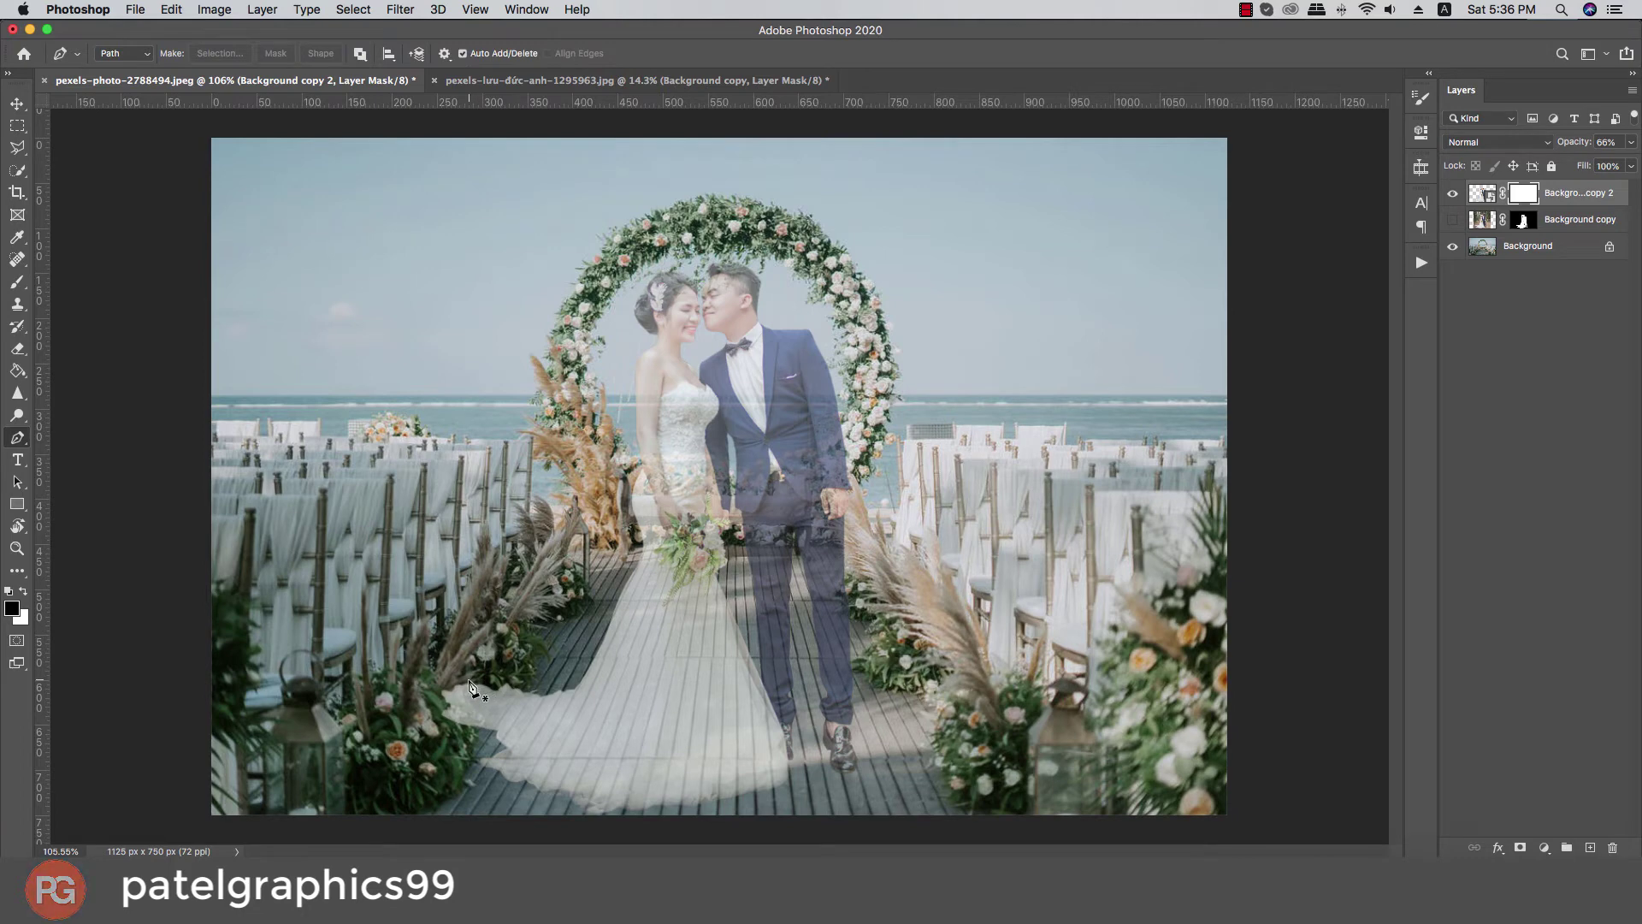
pyautogui.press('b')
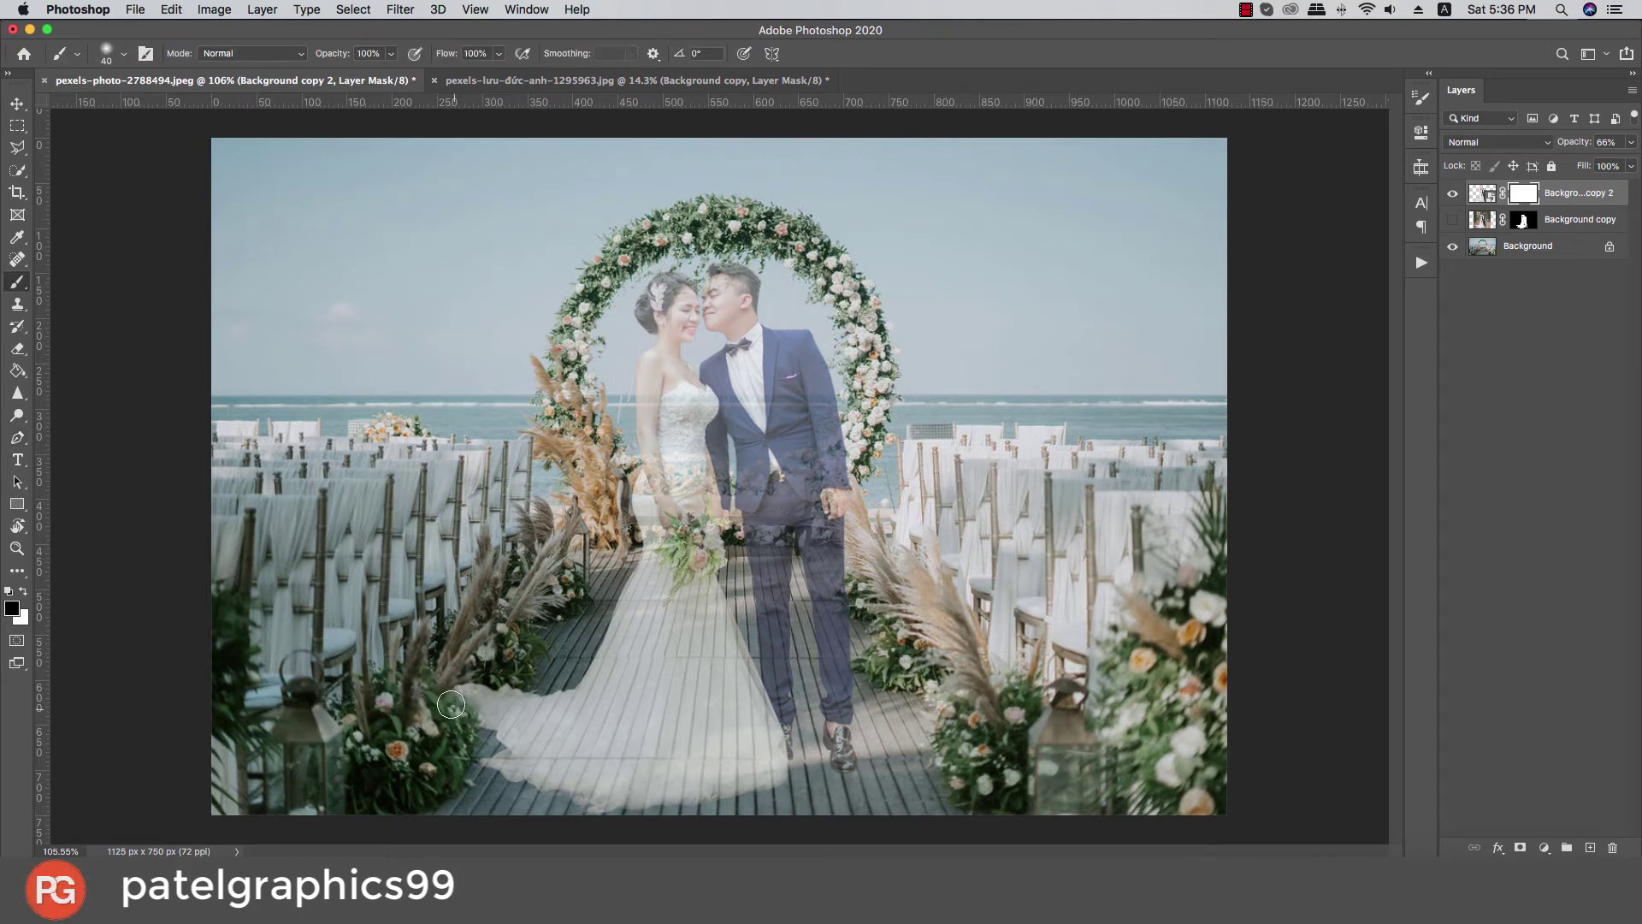
pyautogui.scroll(6, 451, 704)
pyautogui.scroll(-3, 451, 704)
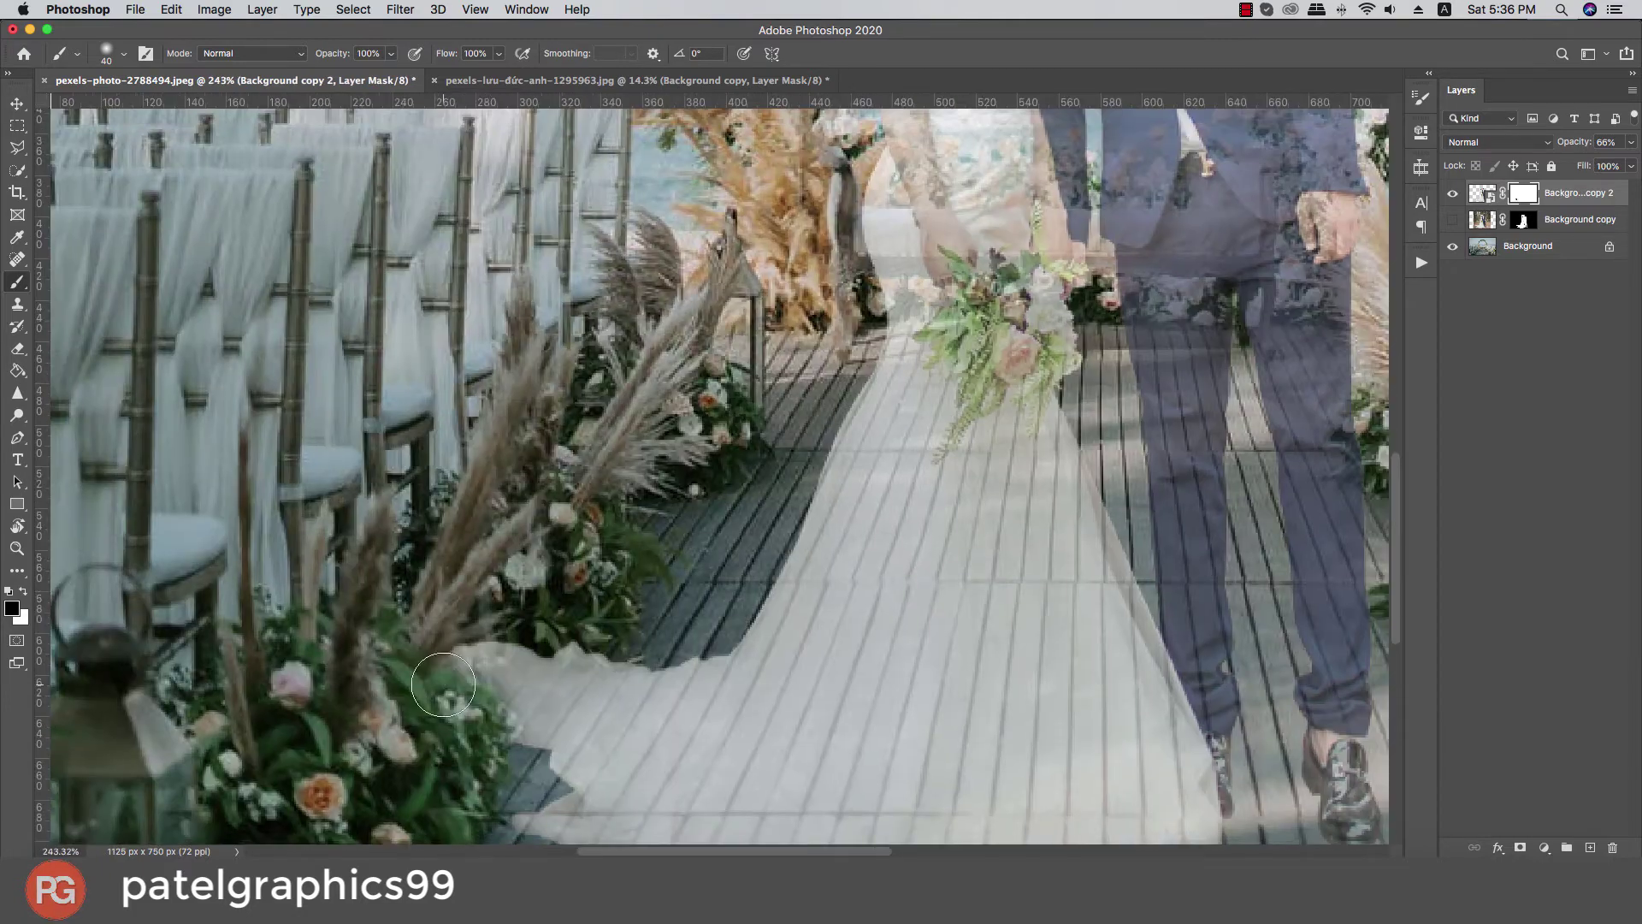
pyautogui.press('[')
pyautogui.press('[')
pyautogui.press('[')
pyautogui.moveTo(436, 655)
pyautogui.mouseDown()
pyautogui.moveTo(468, 667)
pyautogui.moveTo(484, 649)
pyautogui.moveTo(586, 646)
pyautogui.moveTo(536, 634)
pyautogui.mouseUp()
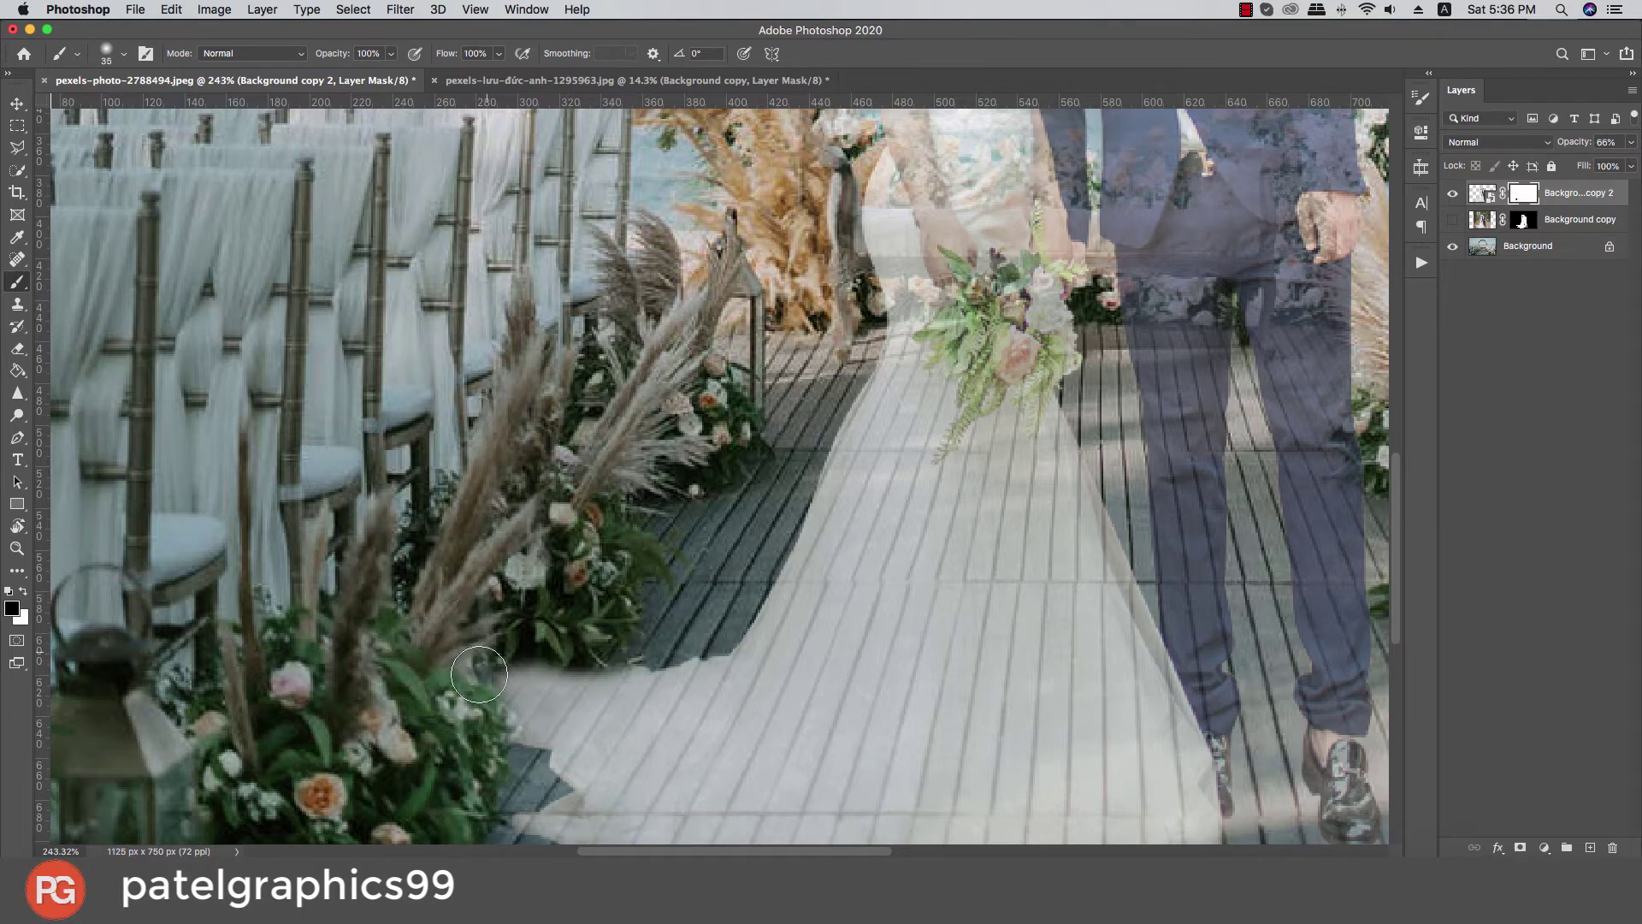
# Step: Paint white on the mask to restore the upper edge of the dress train beside the flowers
pyautogui.scroll(-5, 401, 658)
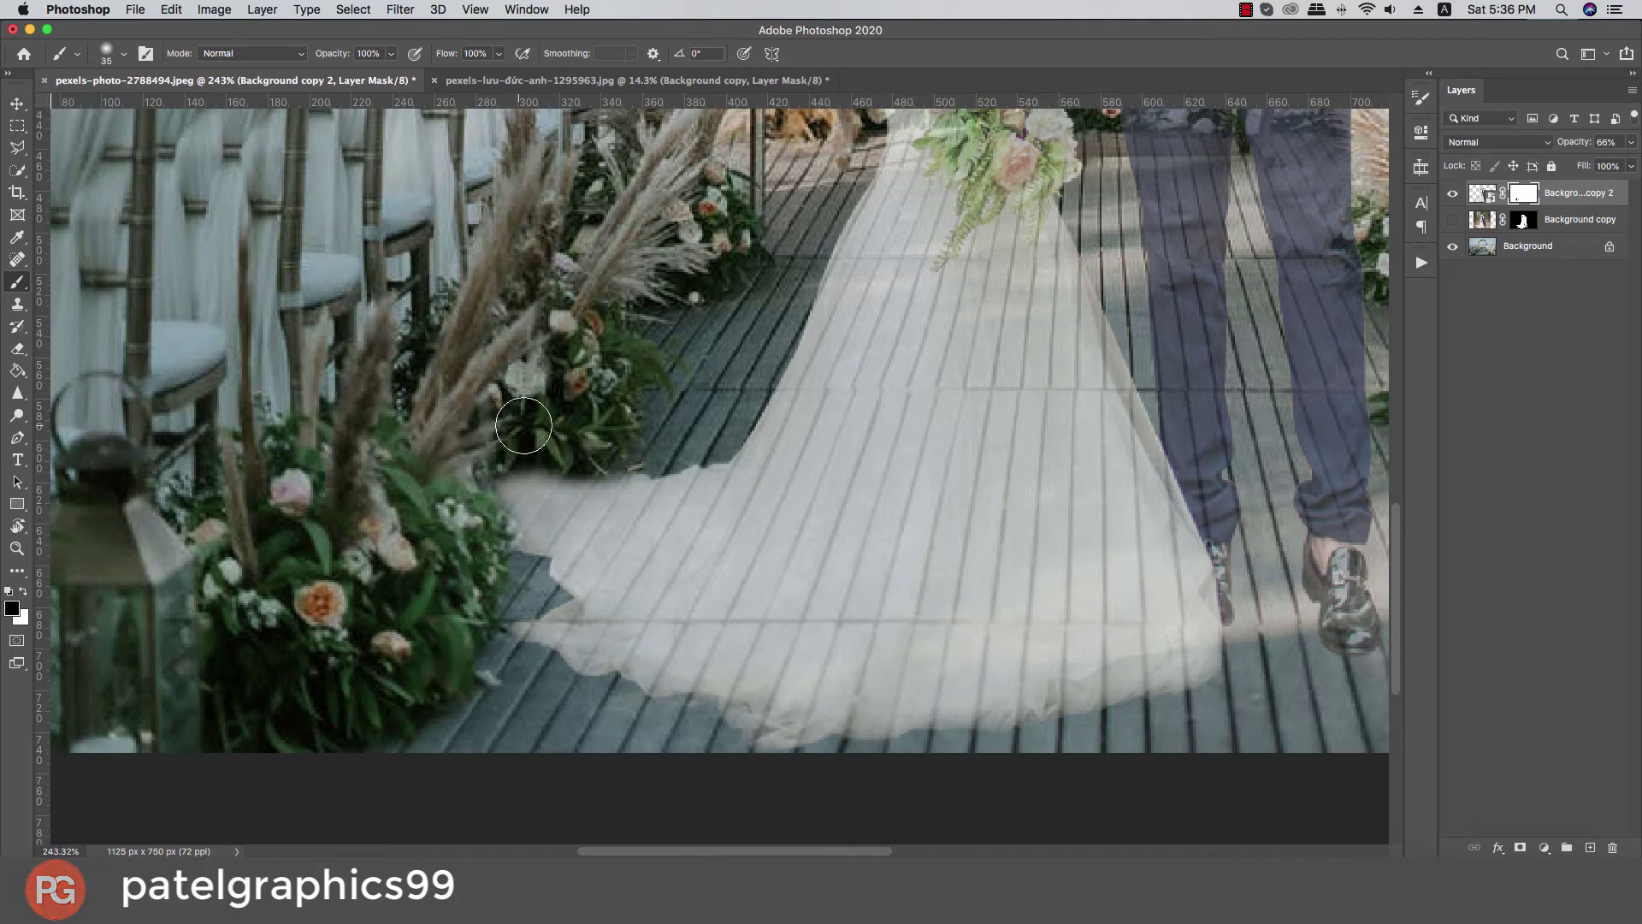
pyautogui.press(']')
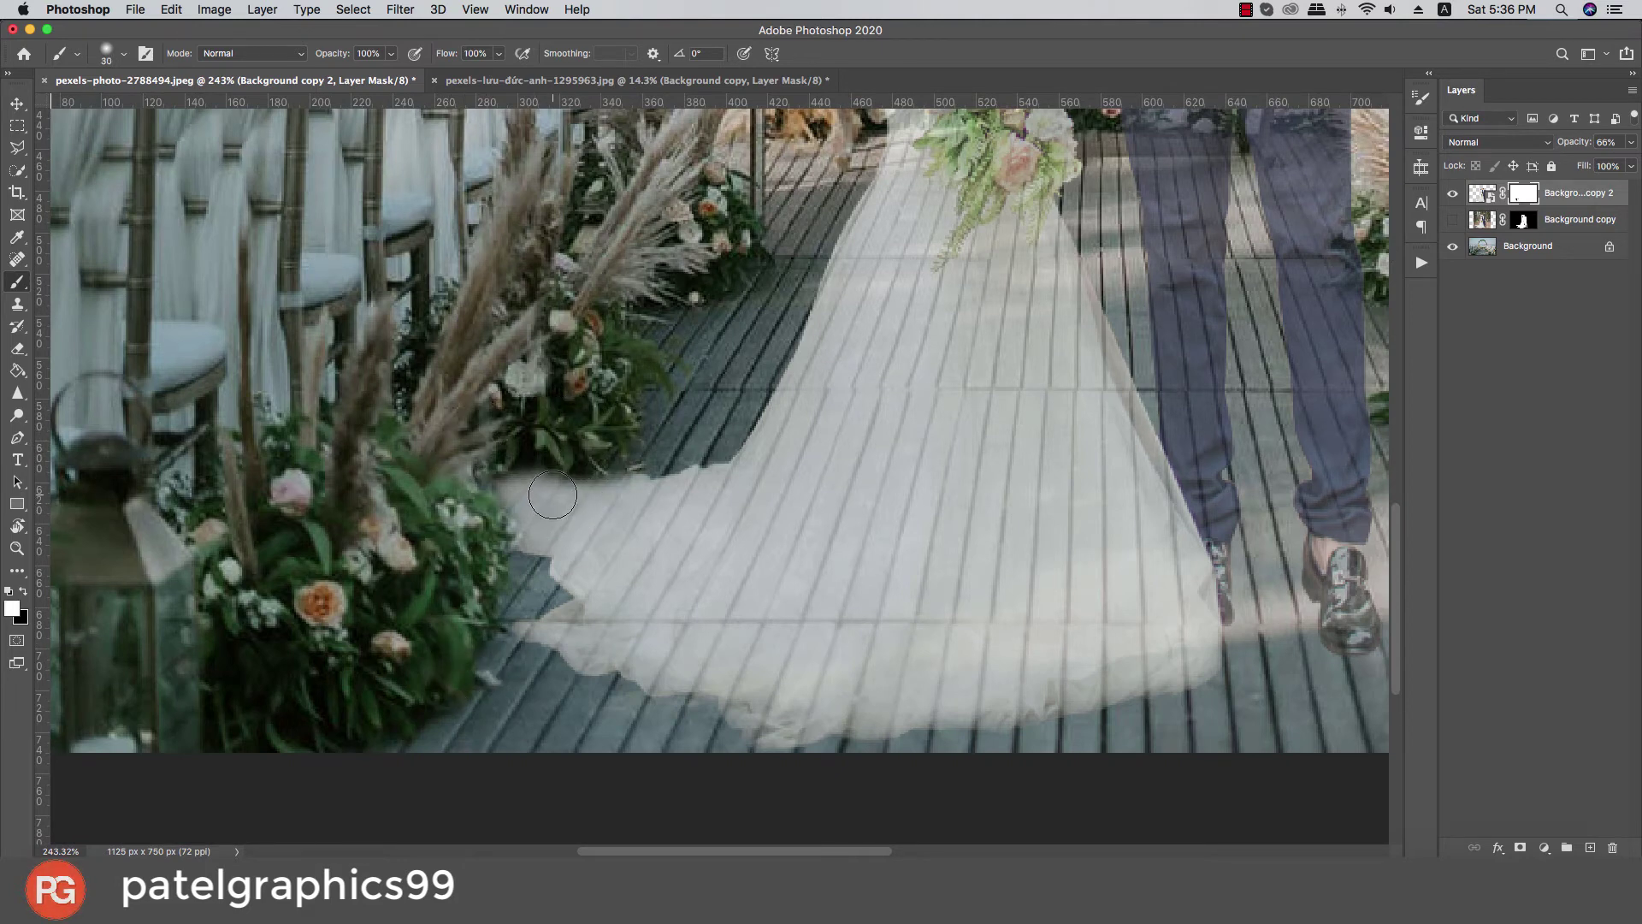
pyautogui.moveTo(553, 494)
pyautogui.mouseDown()
pyautogui.moveTo(616, 486)
pyautogui.moveTo(542, 474)
pyautogui.mouseUp()
pyautogui.scroll(-2, 619, 544)
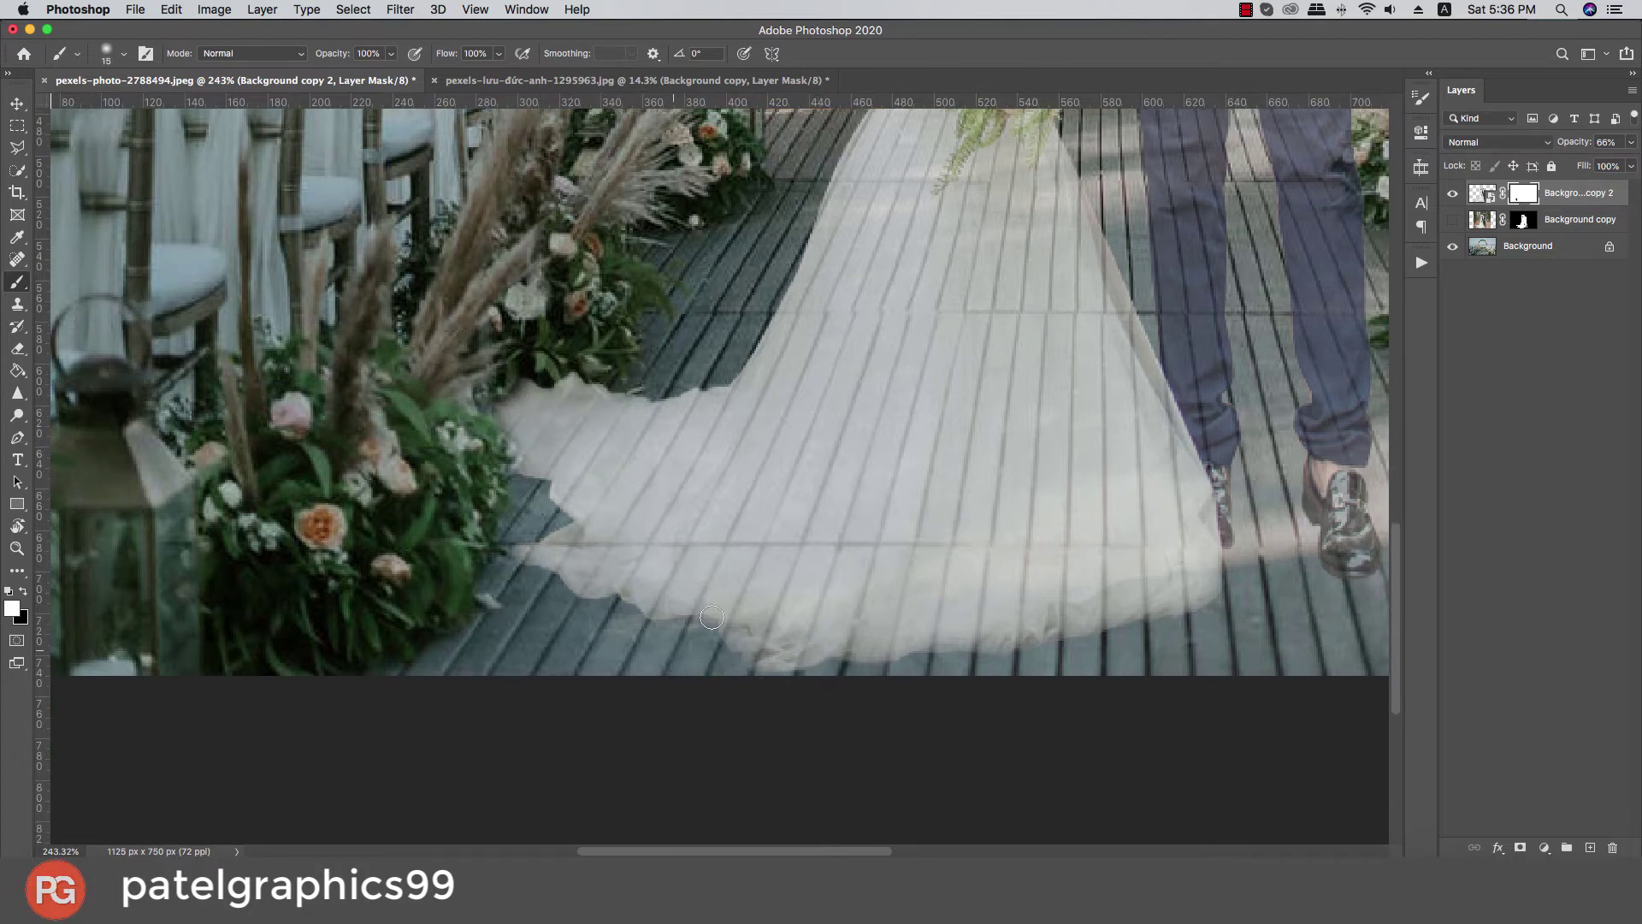
# Step: Enlarge the mask brush to 80 px and raise the couple smart object layer's opacity to 100%
pyautogui.press(']')
pyautogui.press(']')
pyautogui.press(']')
pyautogui.press(']')
pyautogui.press(']')
pyautogui.press(']')
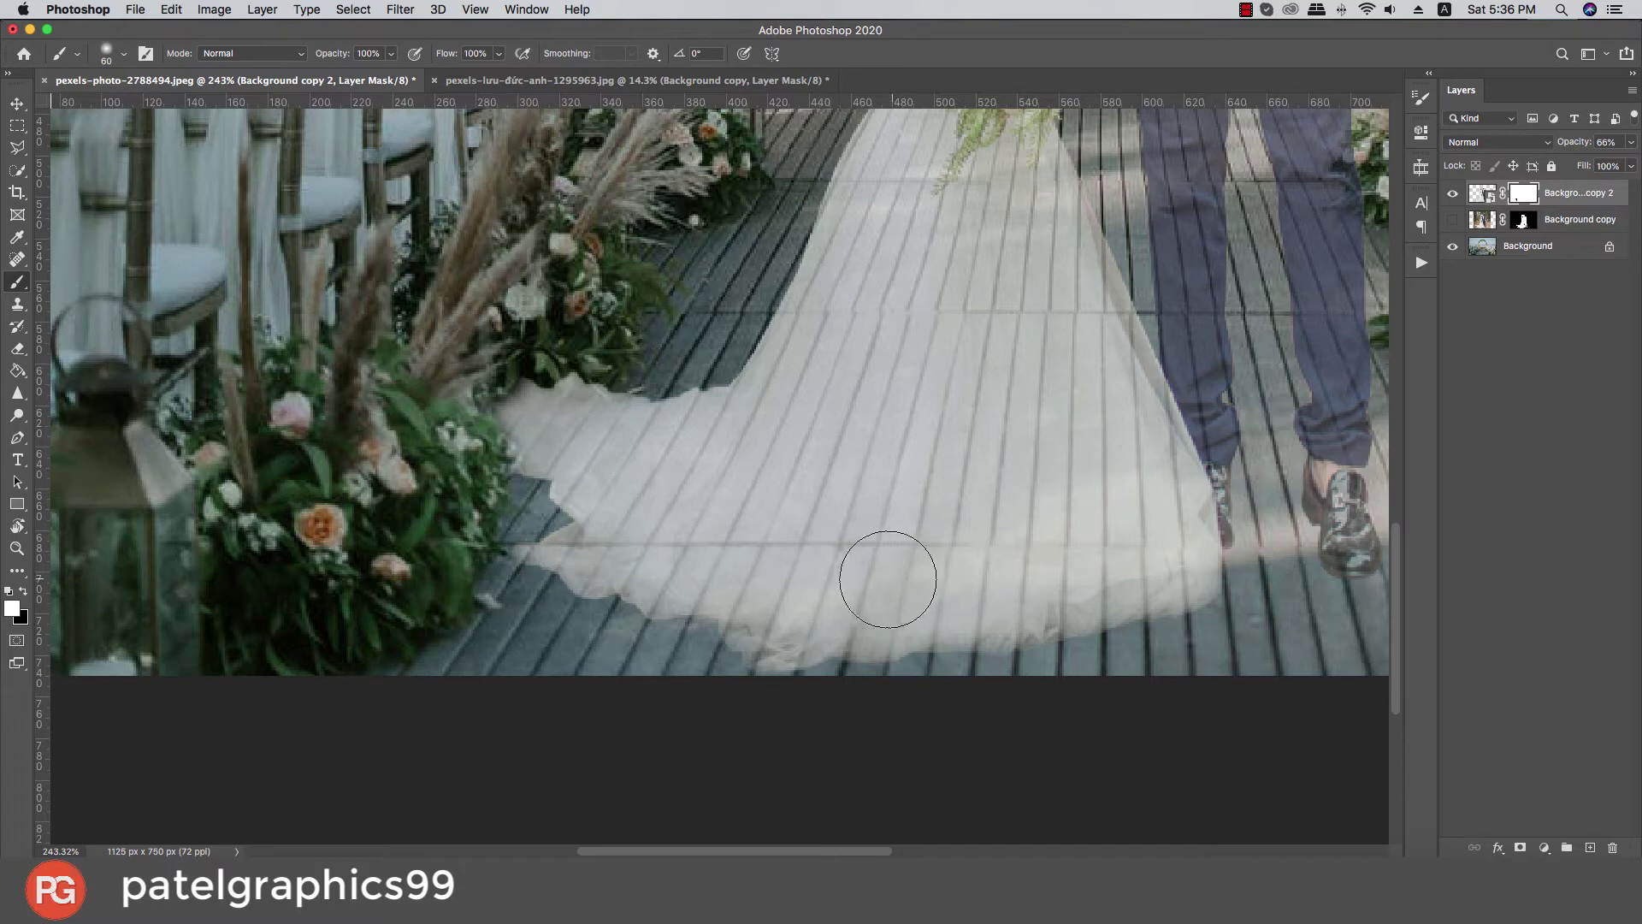
pyautogui.scroll(-2, 598, 567)
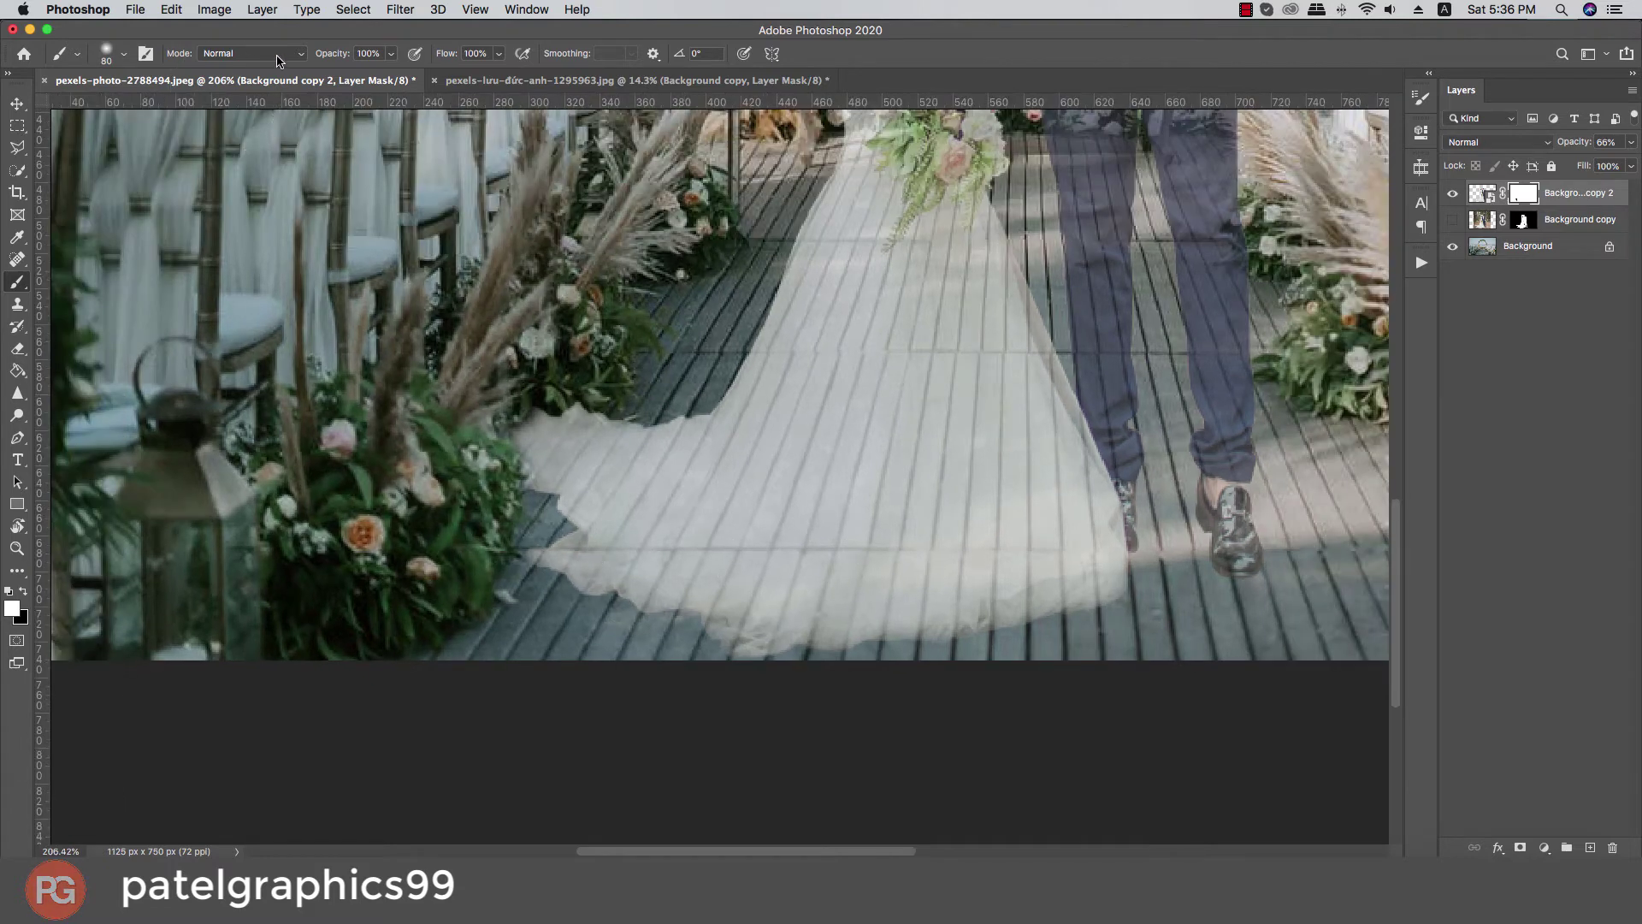
pyautogui.click(391, 53)
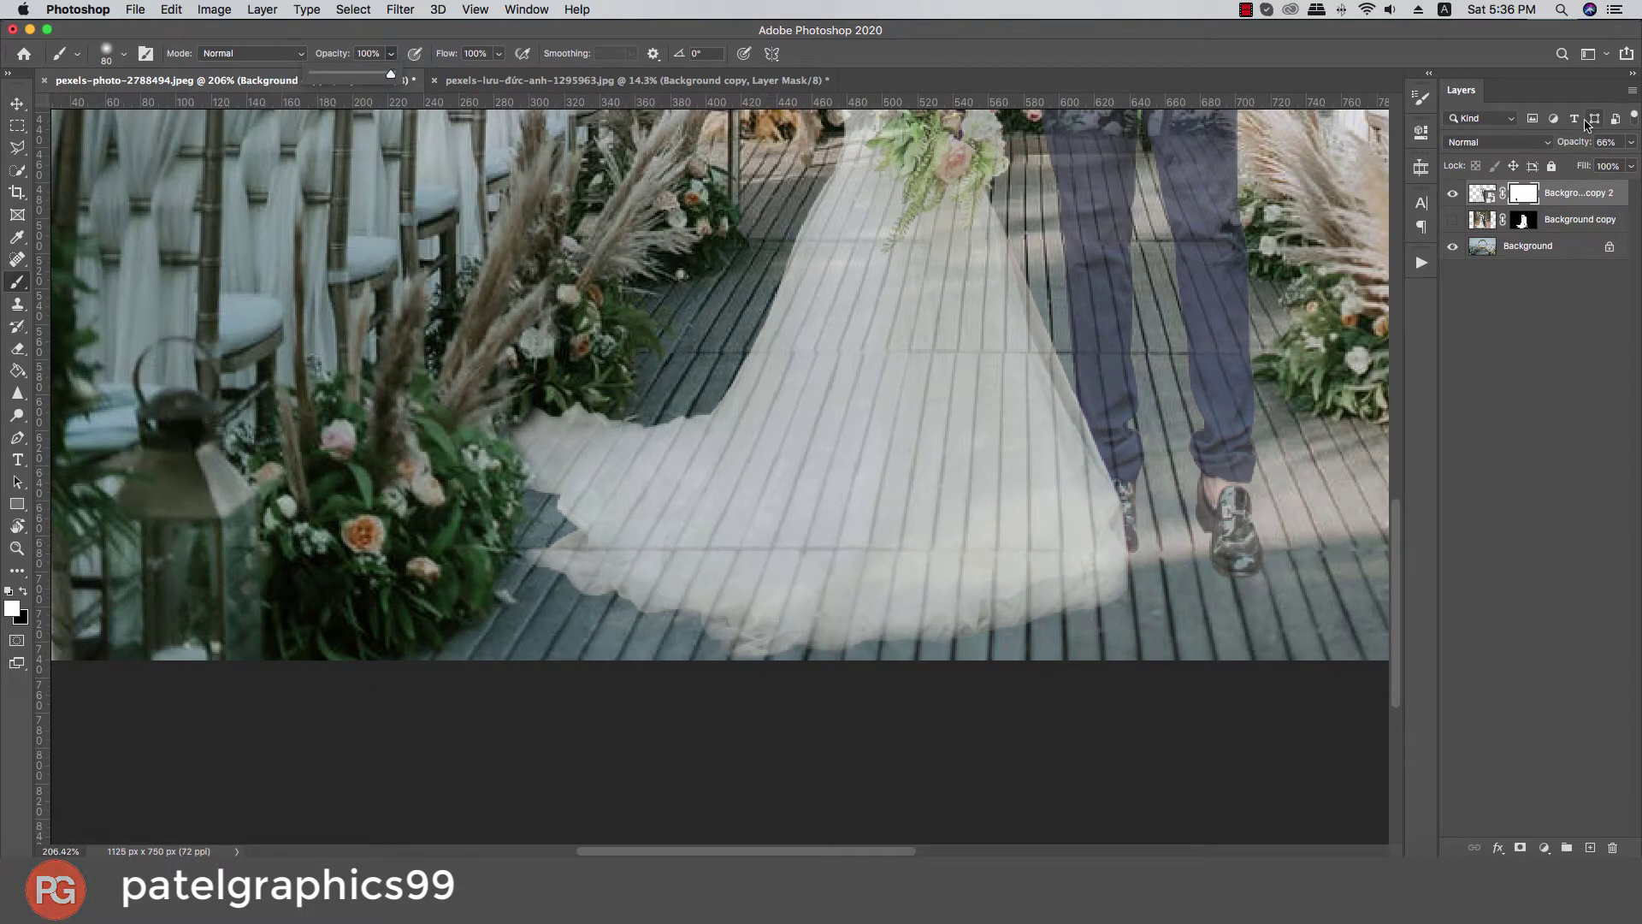
pyautogui.click(1627, 142)
pyautogui.moveTo(1601, 162); pyautogui.dragTo(1639, 156)
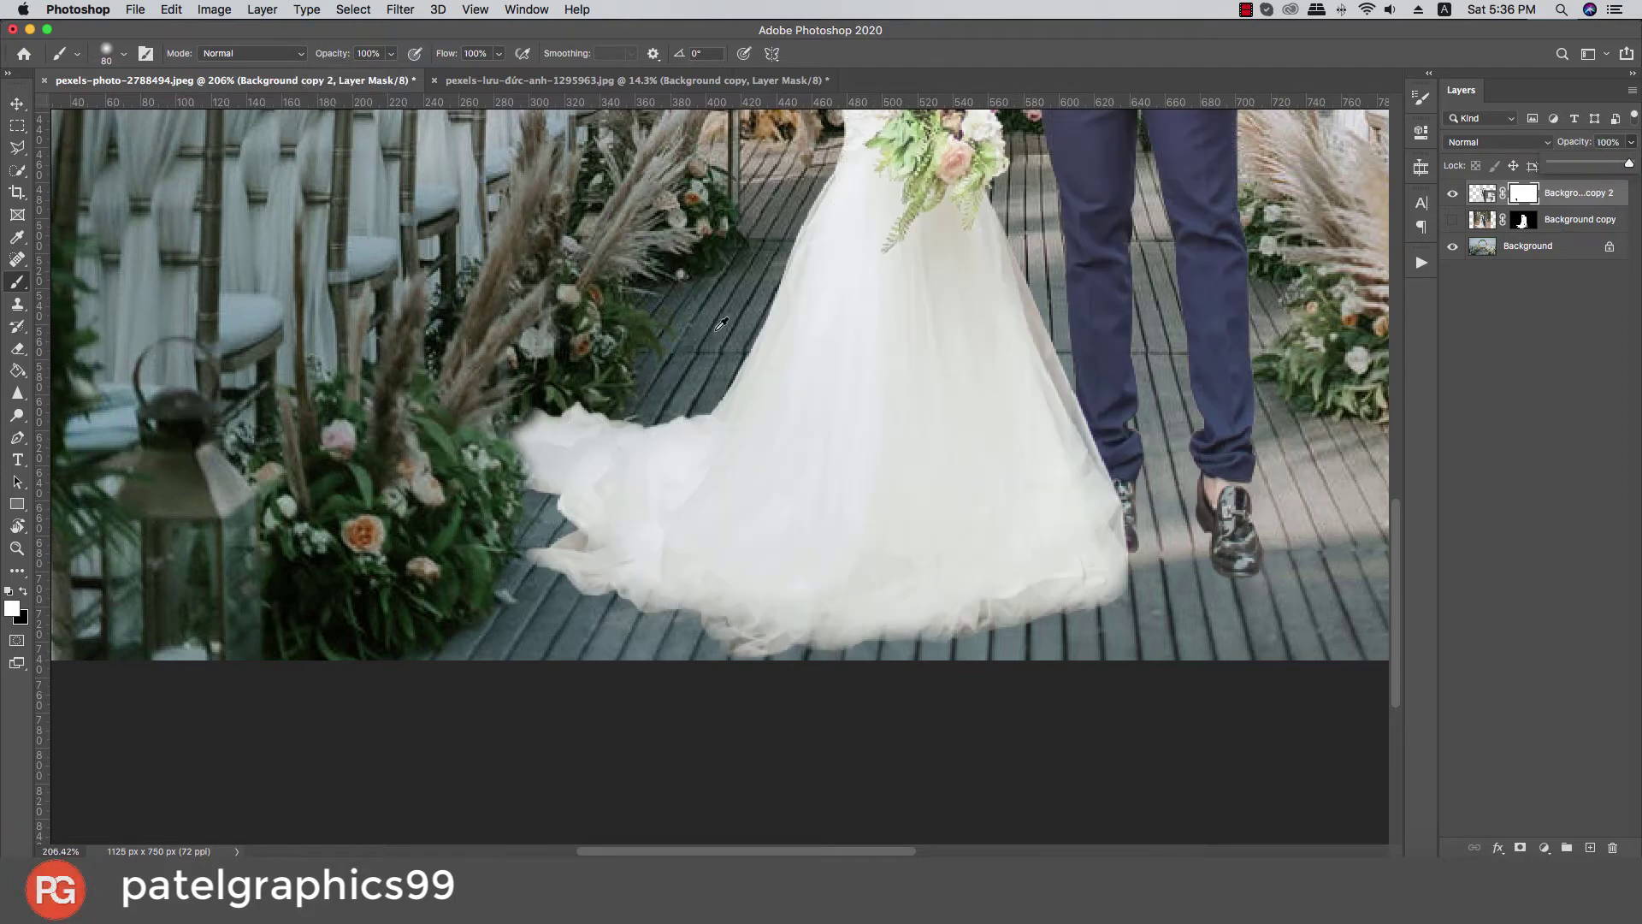
pyautogui.scroll(-10, 424, 422)
pyautogui.scroll(3, 781, 567)
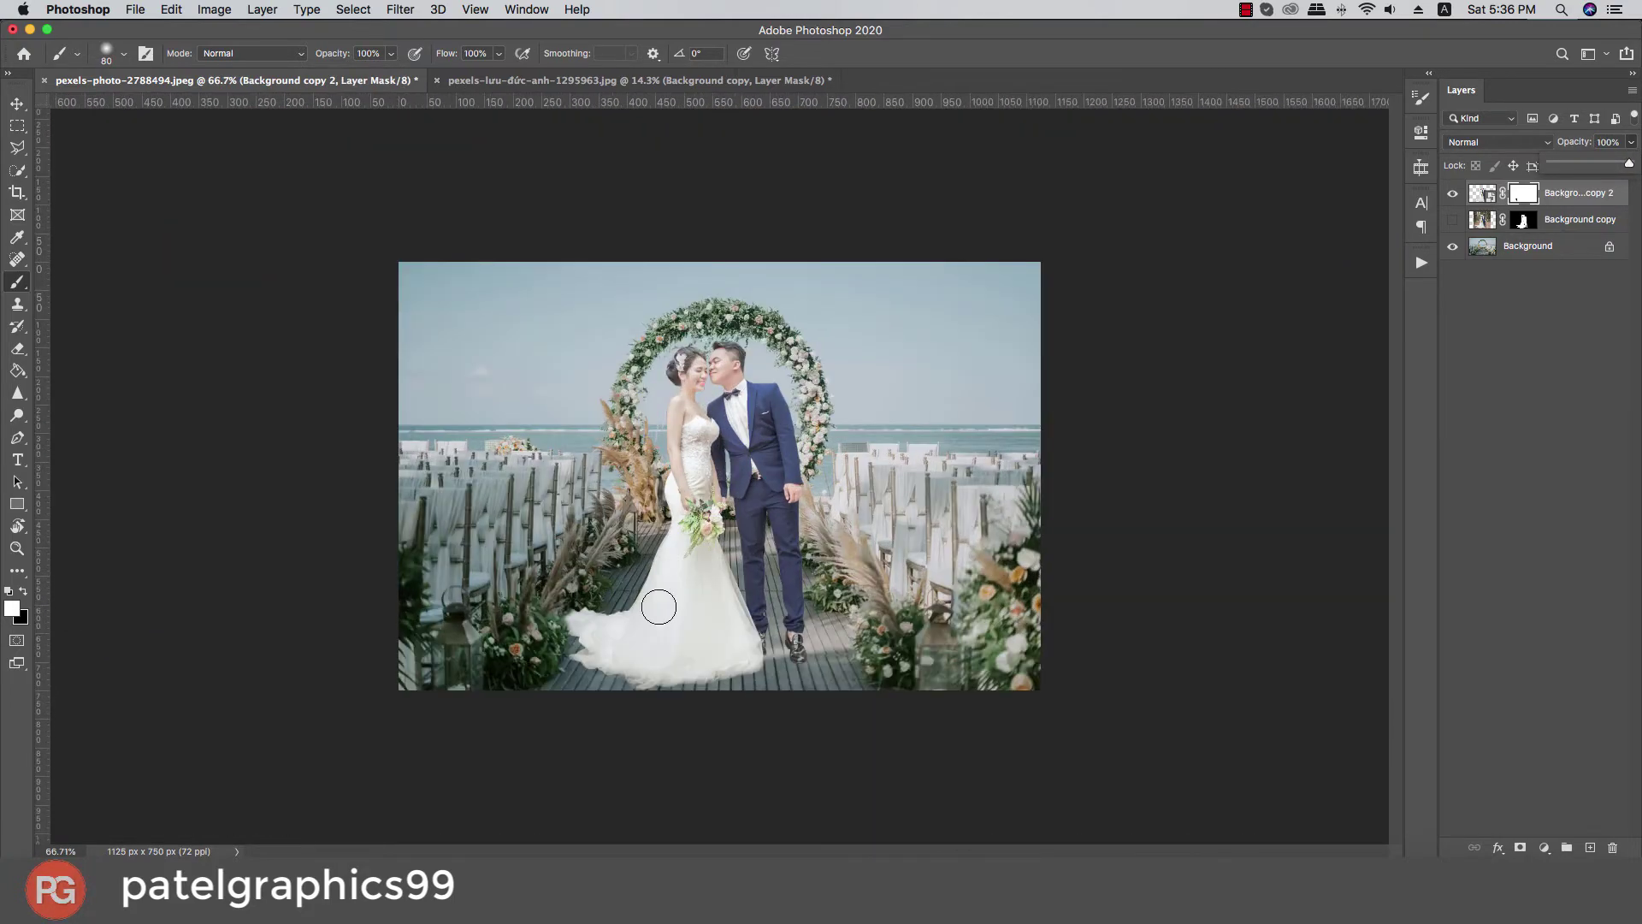
# Step: Set the brush opacity to 28% and paint black on the mask along the train's outer edge beside the flower arrangement
pyautogui.click(391, 54)
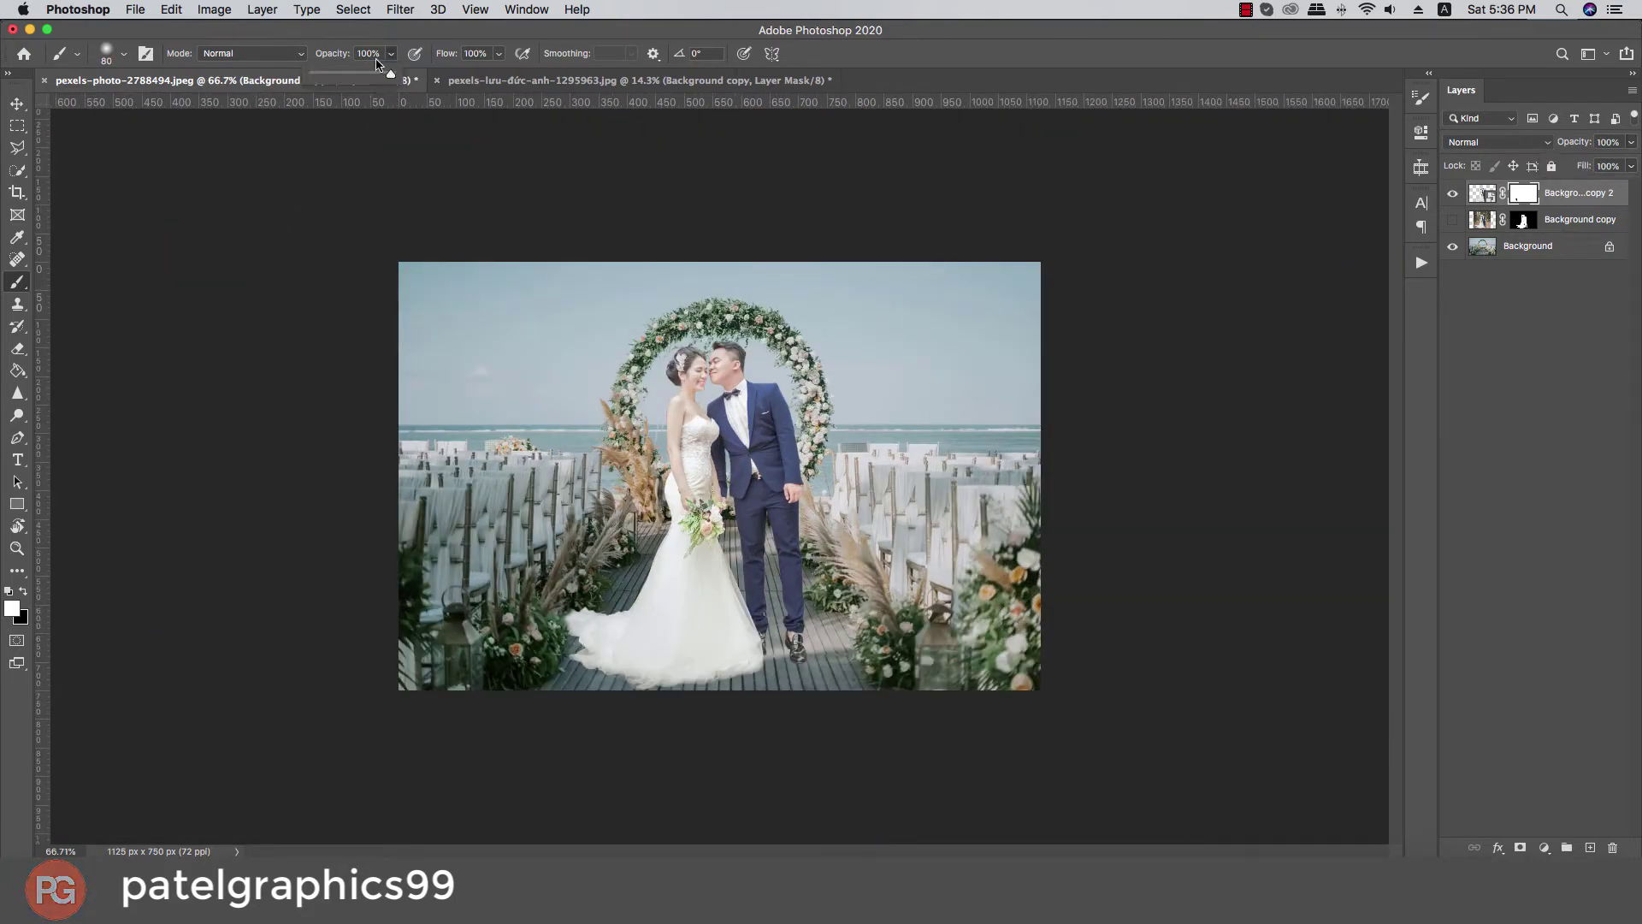
pyautogui.scroll(3, 593, 592)
pyautogui.moveTo(521, 695)
pyautogui.mouseDown()
pyautogui.moveTo(523, 492)
pyautogui.moveTo(506, 545)
pyautogui.moveTo(557, 602)
pyautogui.moveTo(568, 587)
pyautogui.moveTo(598, 598)
pyautogui.moveTo(549, 601)
pyautogui.moveTo(554, 638)
pyautogui.moveTo(721, 641)
pyautogui.moveTo(800, 614)
pyautogui.mouseUp()
pyautogui.press('x')
pyautogui.press('super+z')
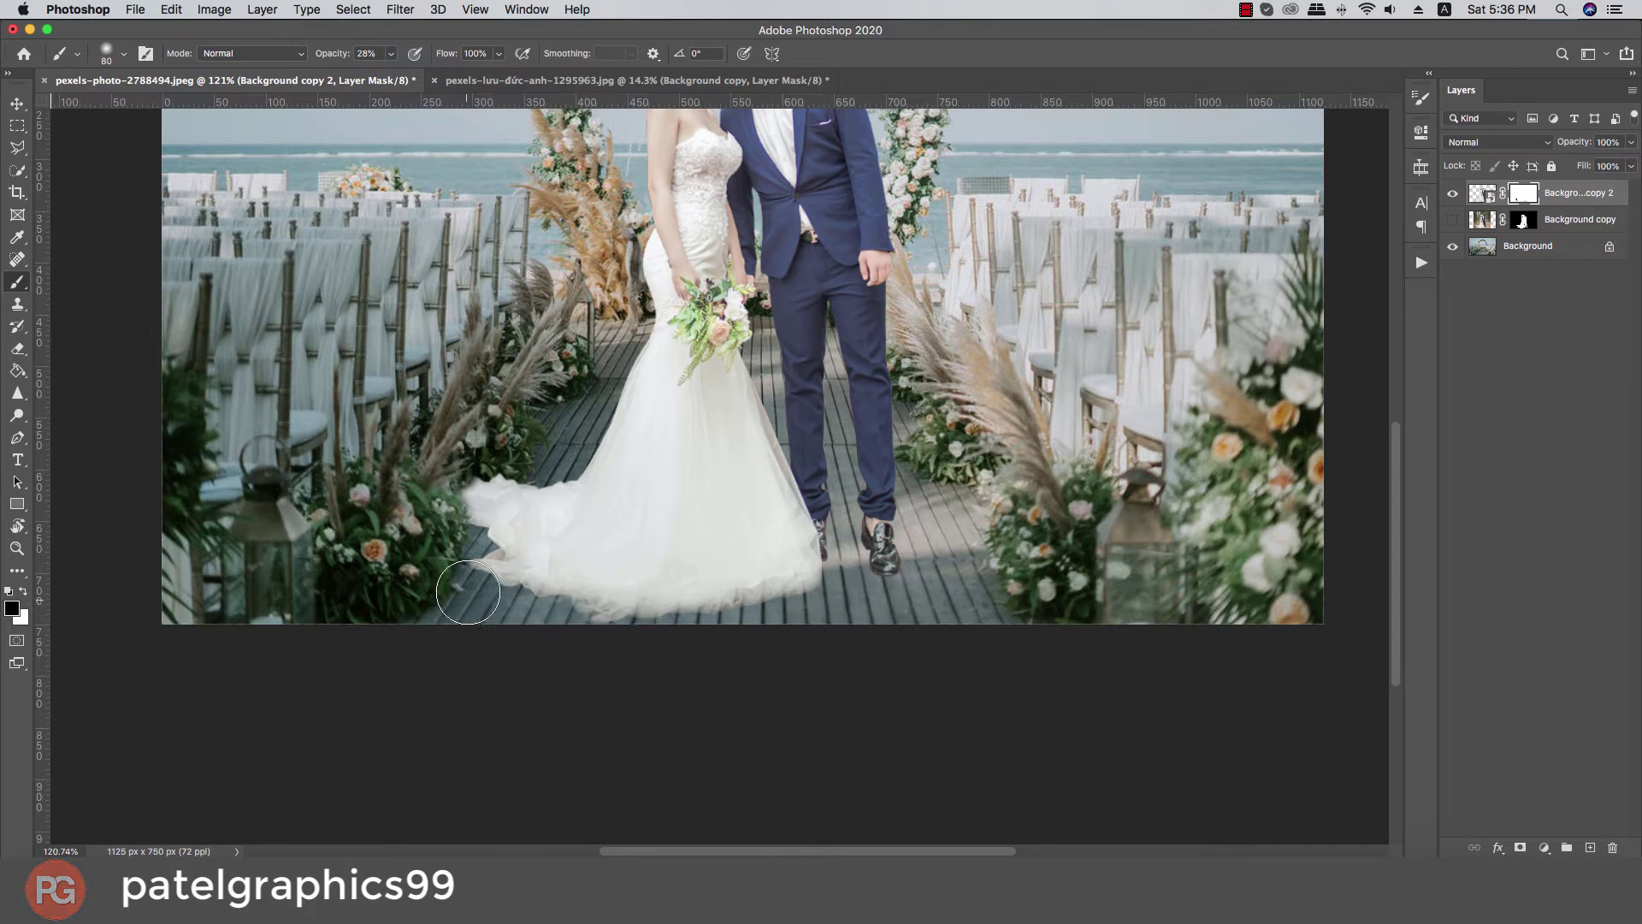
pyautogui.moveTo(452, 565)
pyautogui.mouseDown()
pyautogui.moveTo(449, 523)
pyautogui.moveTo(432, 528)
pyautogui.moveTo(479, 496)
pyautogui.mouseUp()
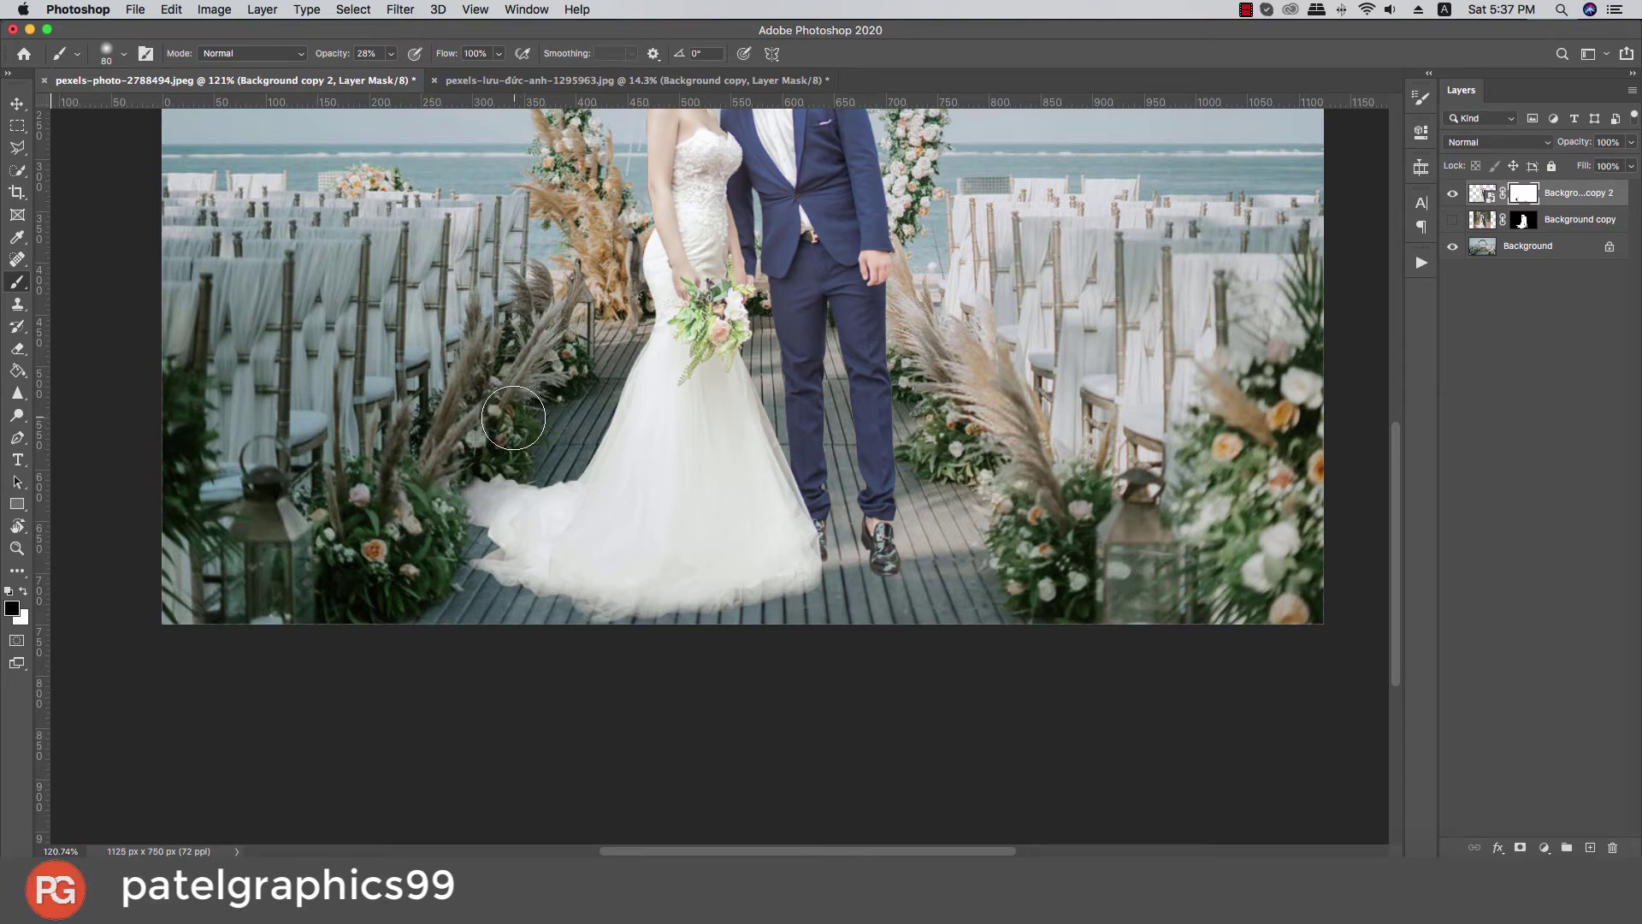
pyautogui.scroll(-6, 363, 430)
pyautogui.scroll(4, 748, 580)
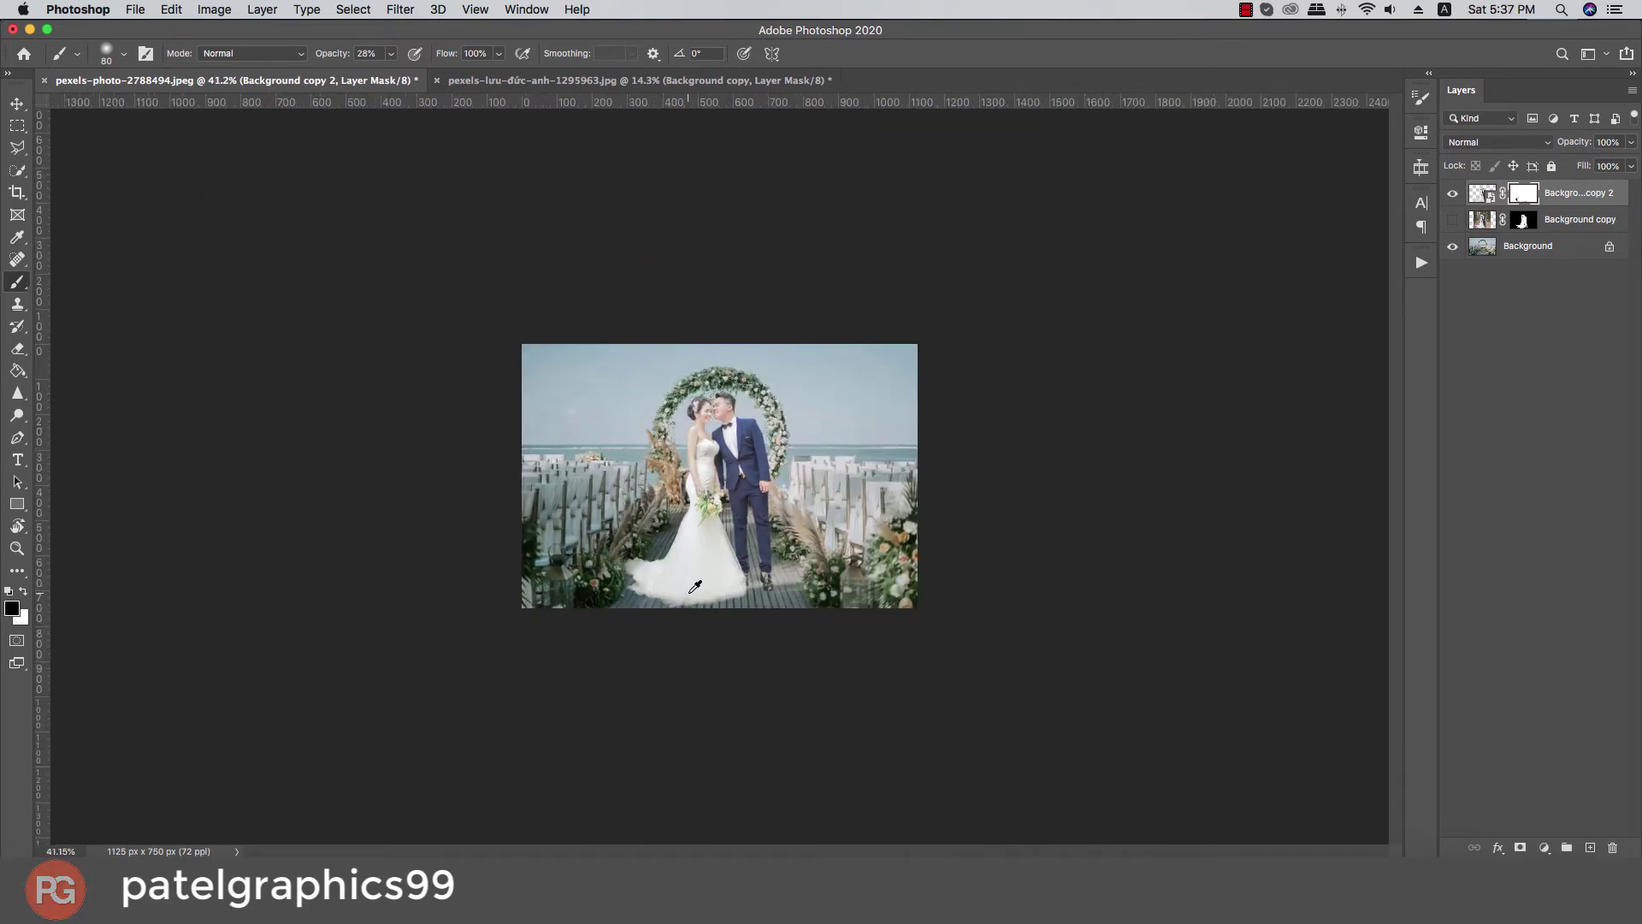
# Step: Paint black on the mask with a 35 px brush to soften the dress edge facing the groom's legs
pyautogui.scroll(5, 748, 580)
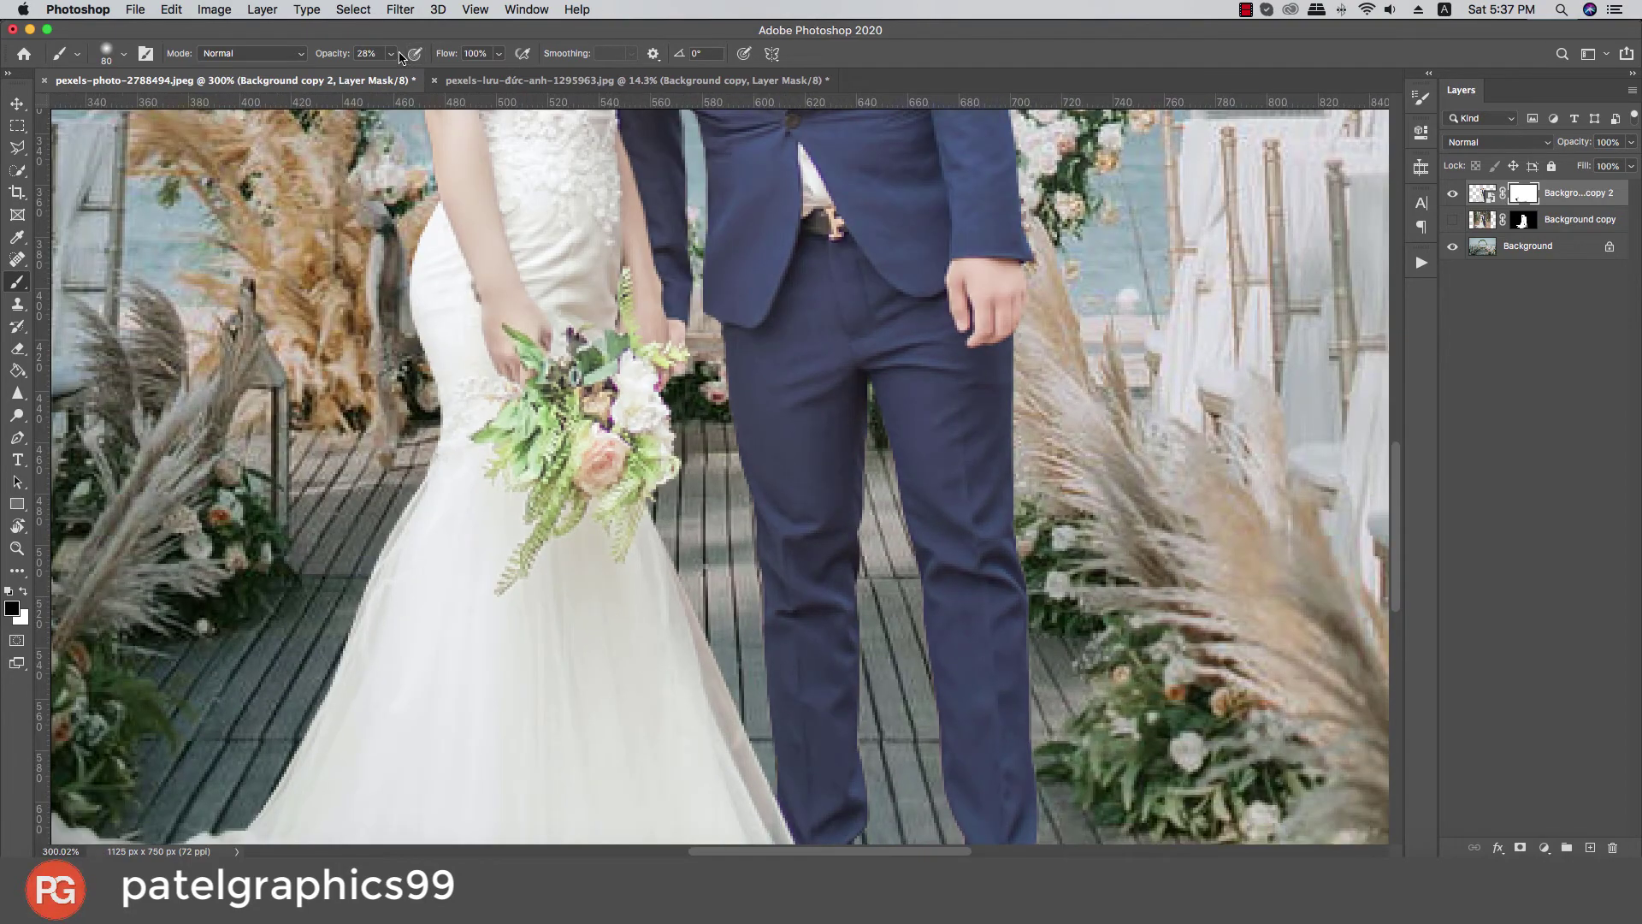
pyautogui.press('[')
pyautogui.press('[')
pyautogui.press('[')
pyautogui.press('[')
pyautogui.press('[')
pyautogui.press('[')
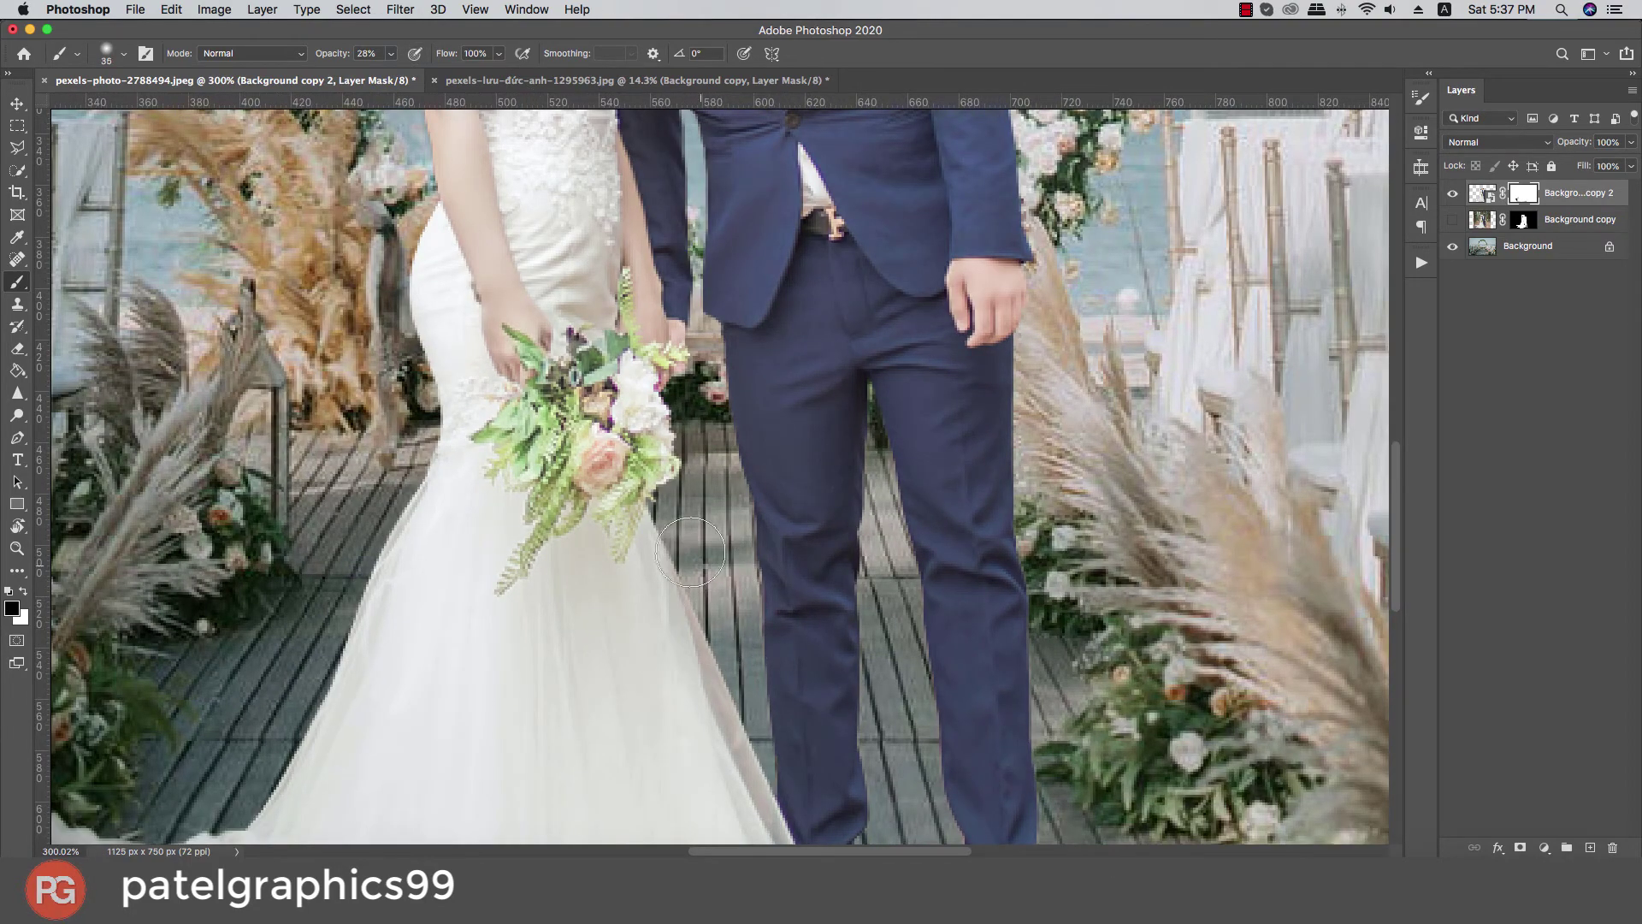
pyautogui.moveTo(709, 603)
pyautogui.mouseDown()
pyautogui.moveTo(757, 774)
pyautogui.moveTo(774, 768)
pyautogui.mouseUp()
# Step: Soften the outer edge of the skirt and the upper edge of the train on the mask, using a 25 px brush
pyautogui.moveTo(411, 464); pyautogui.dragTo(312, 683)
pyautogui.moveTo(263, 777); pyautogui.dragTo(259, 780)
pyautogui.press('space')
pyautogui.moveTo(276, 711); pyautogui.dragTo(421, 414)
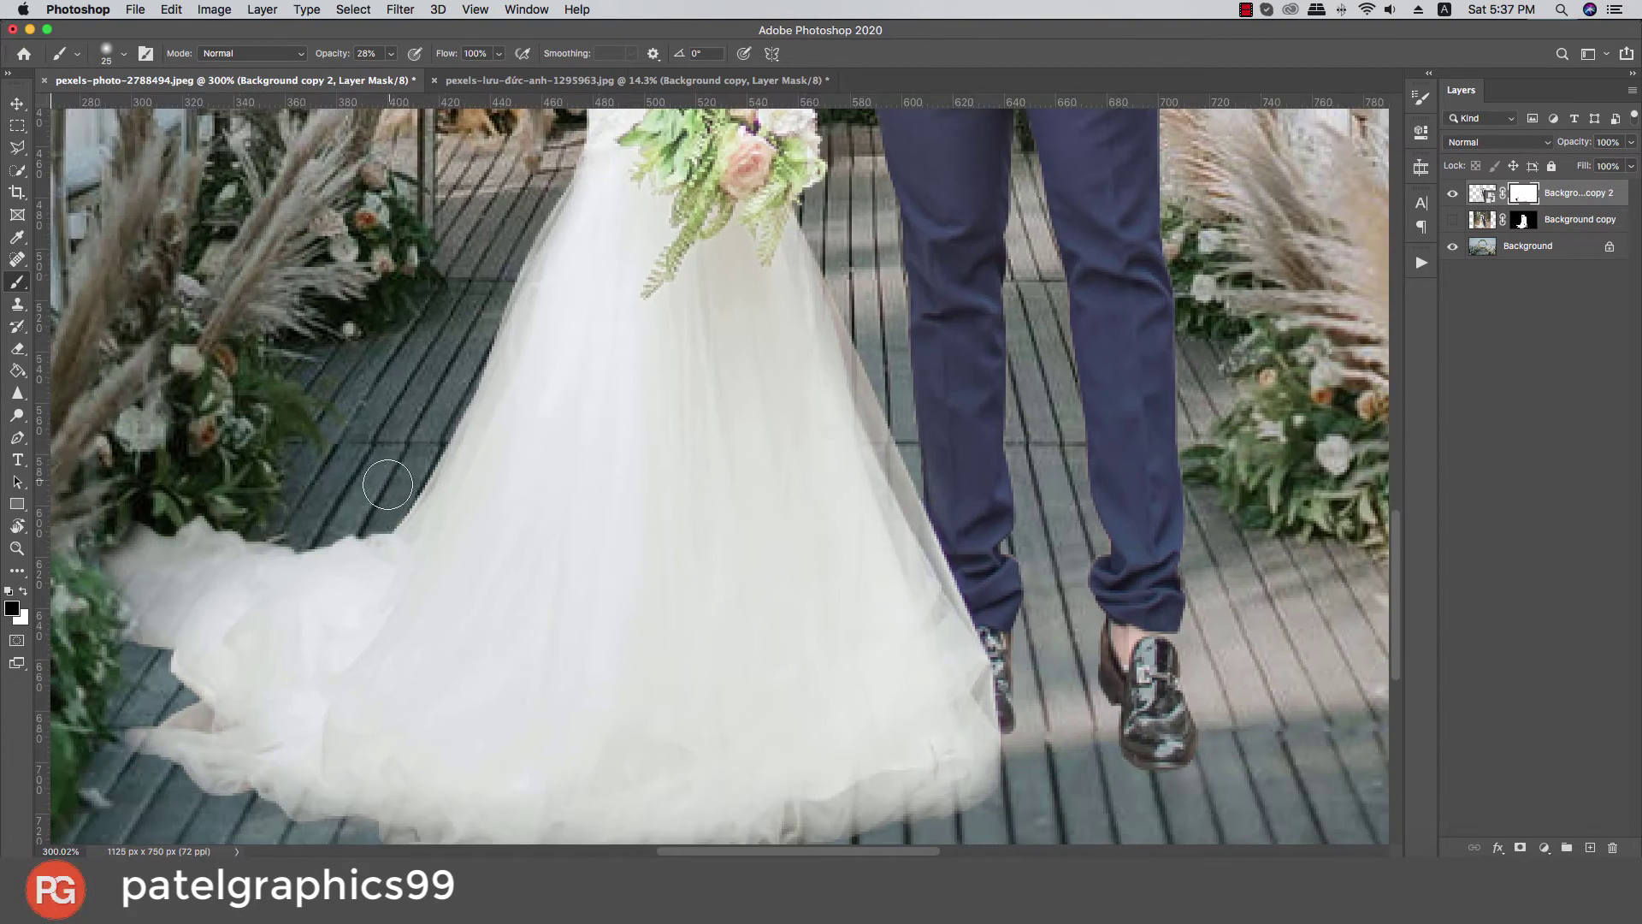
pyautogui.moveTo(388, 480)
pyautogui.mouseDown()
pyautogui.moveTo(365, 515)
pyautogui.moveTo(288, 529)
pyautogui.moveTo(256, 492)
pyautogui.mouseUp()
pyautogui.scroll(-6, 353, 335)
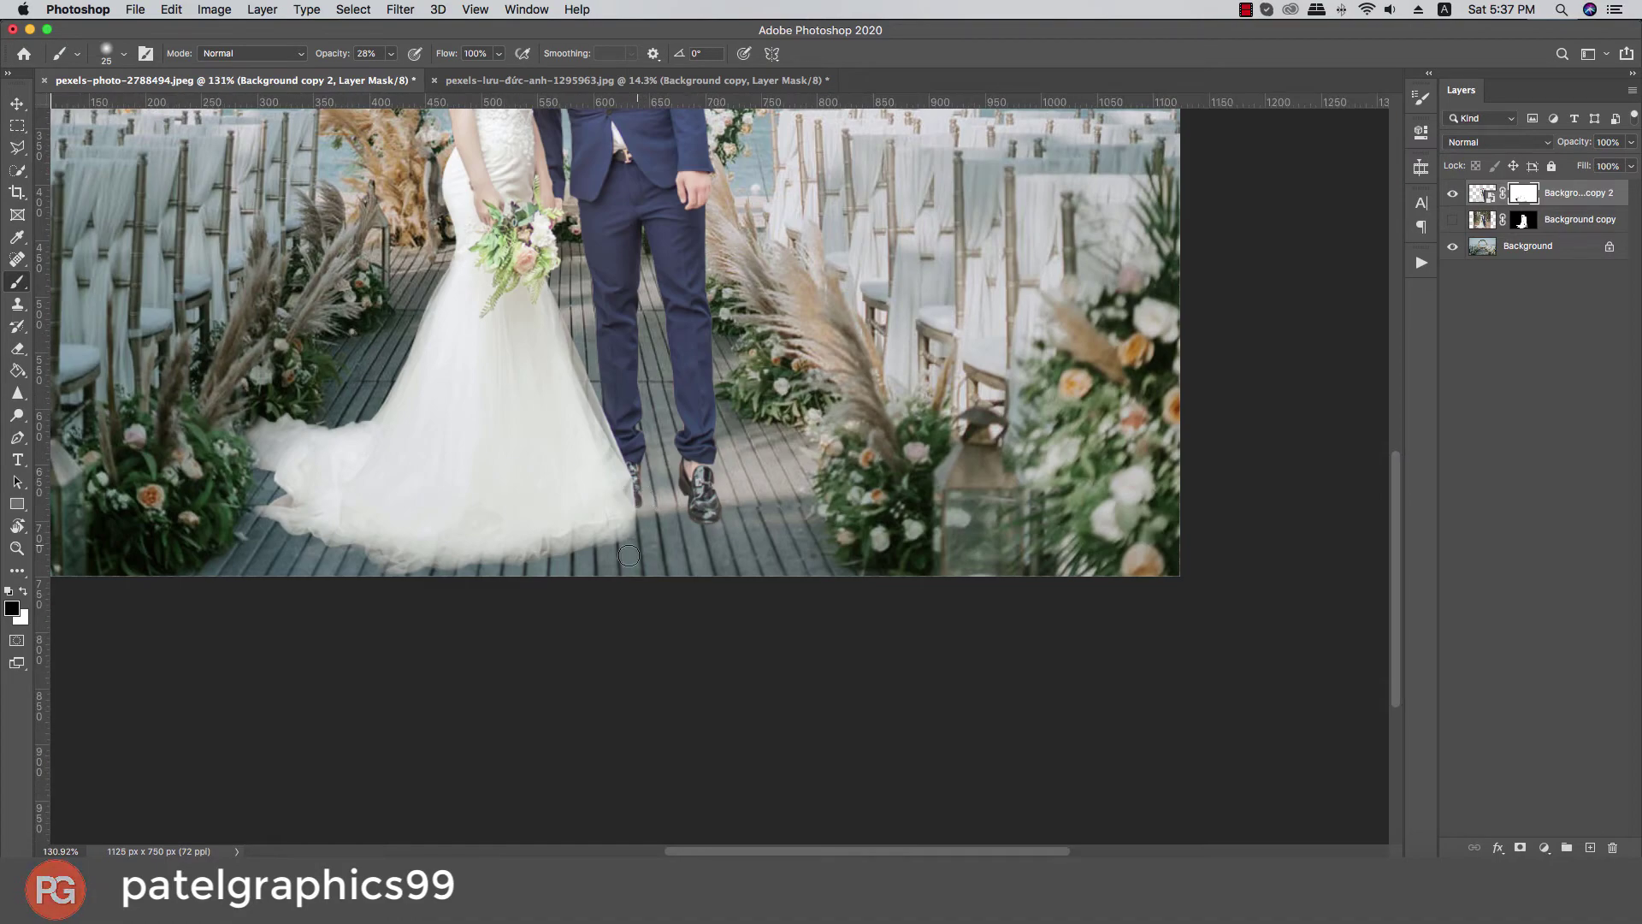
pyautogui.scroll(-3, 565, 363)
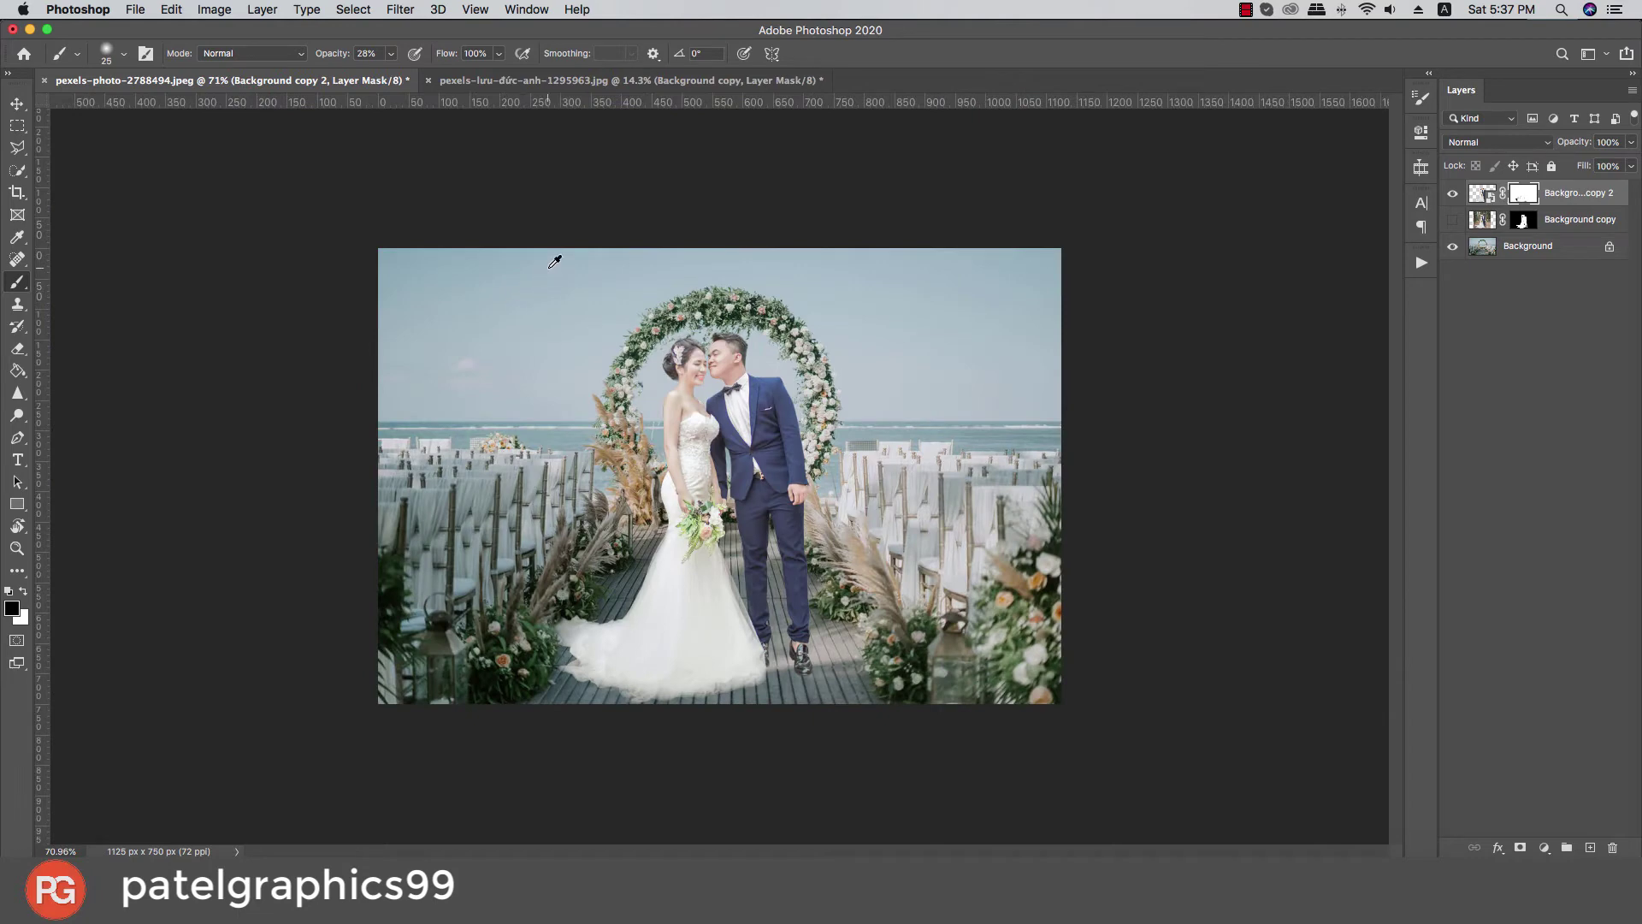
# Step: Set the brush opacity to 100% and its size to 3 px for the mask edge along the bride's arm
pyautogui.scroll(6, 705, 427)
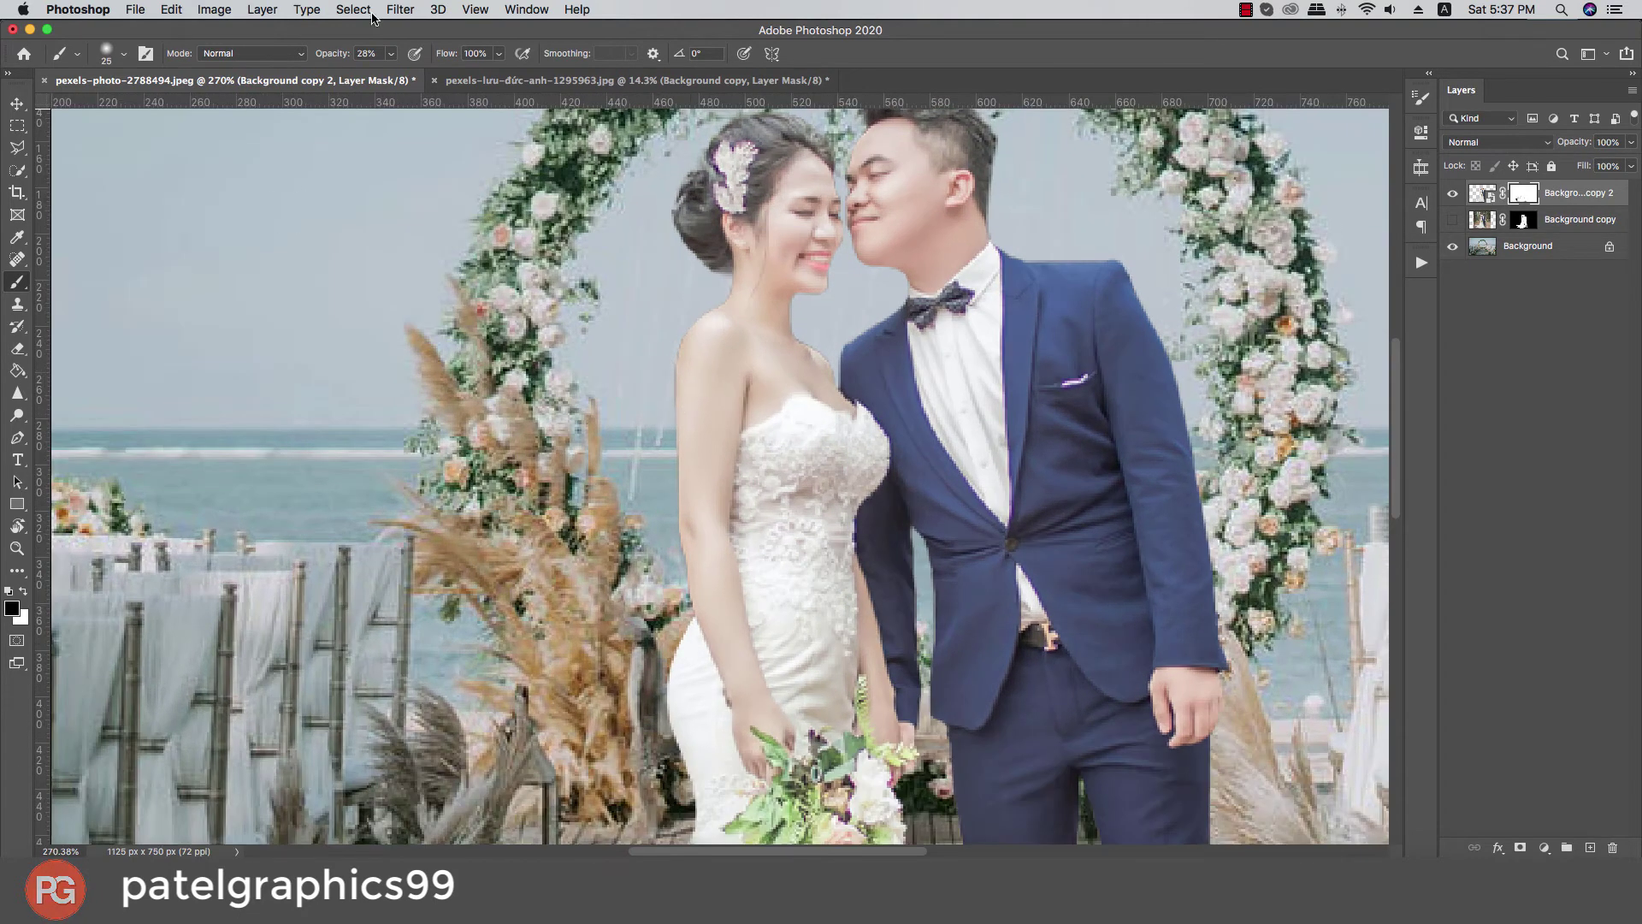
pyautogui.click(392, 53)
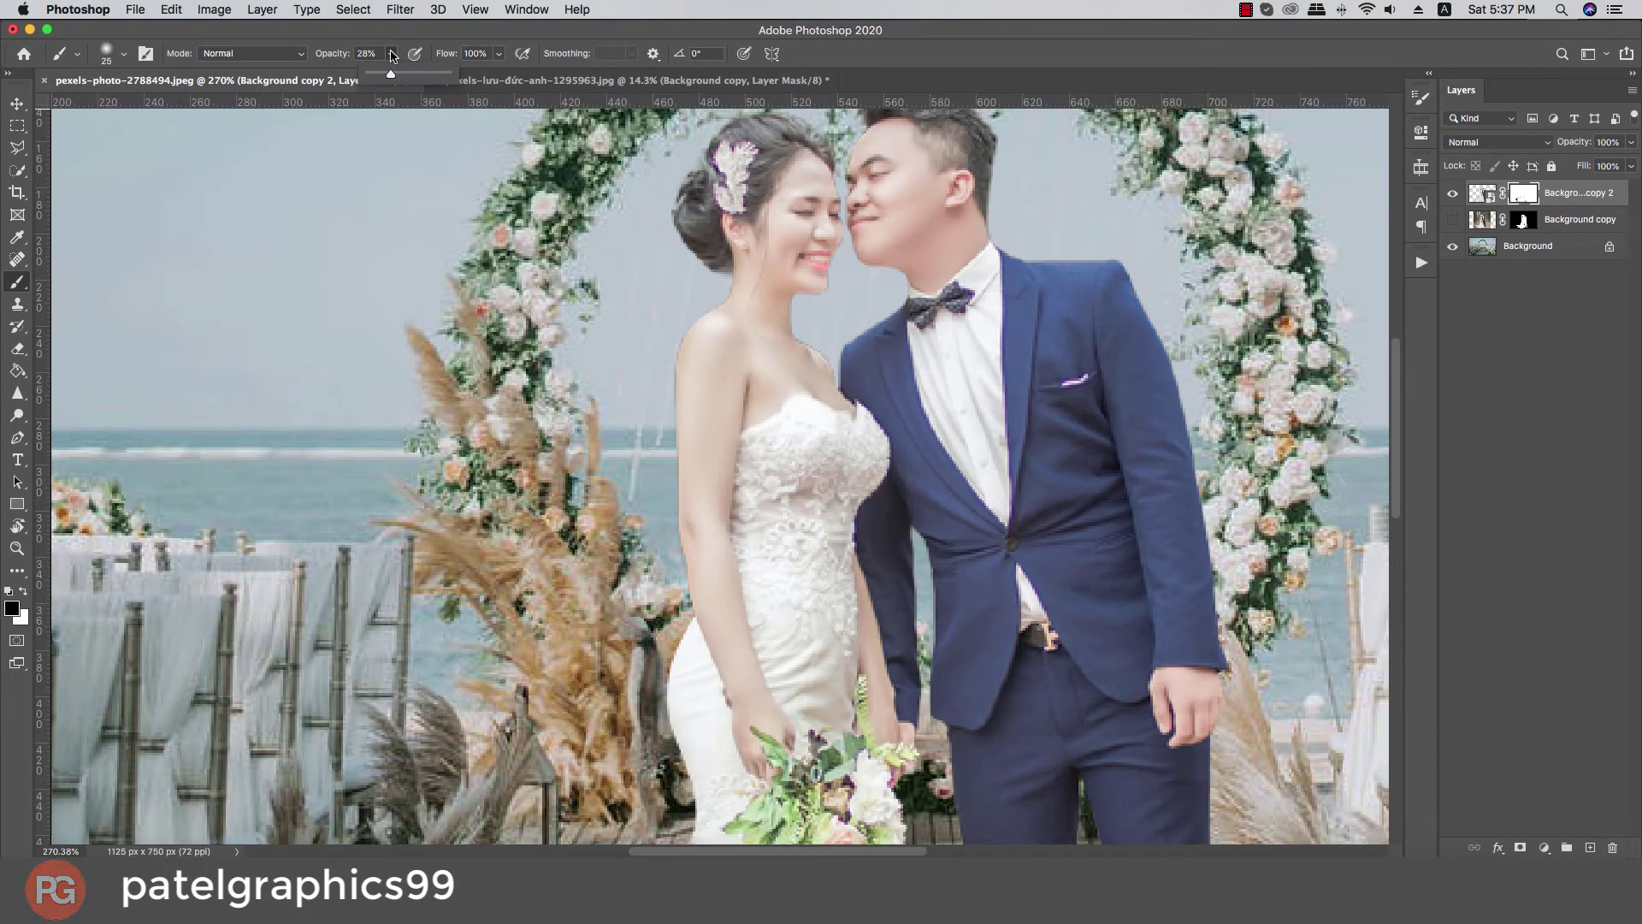
pyautogui.scroll(2, 613, 395)
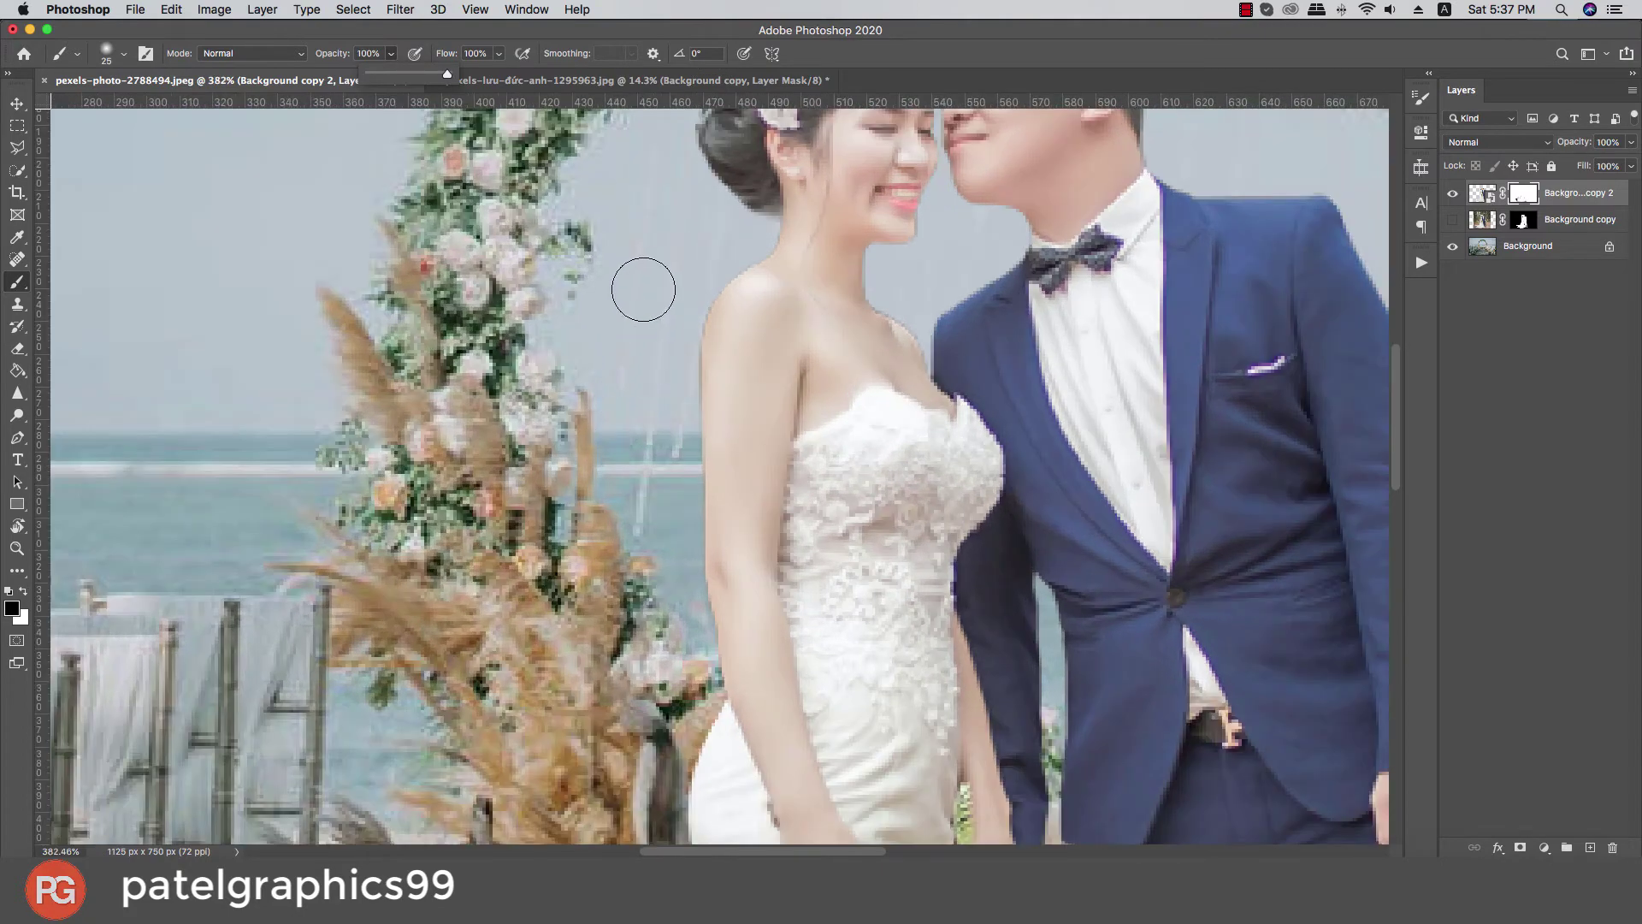
pyautogui.press(']')
pyautogui.press(']')
pyautogui.press('[')
pyautogui.press('[')
pyautogui.press('[')
pyautogui.press('[')
pyautogui.press('[')
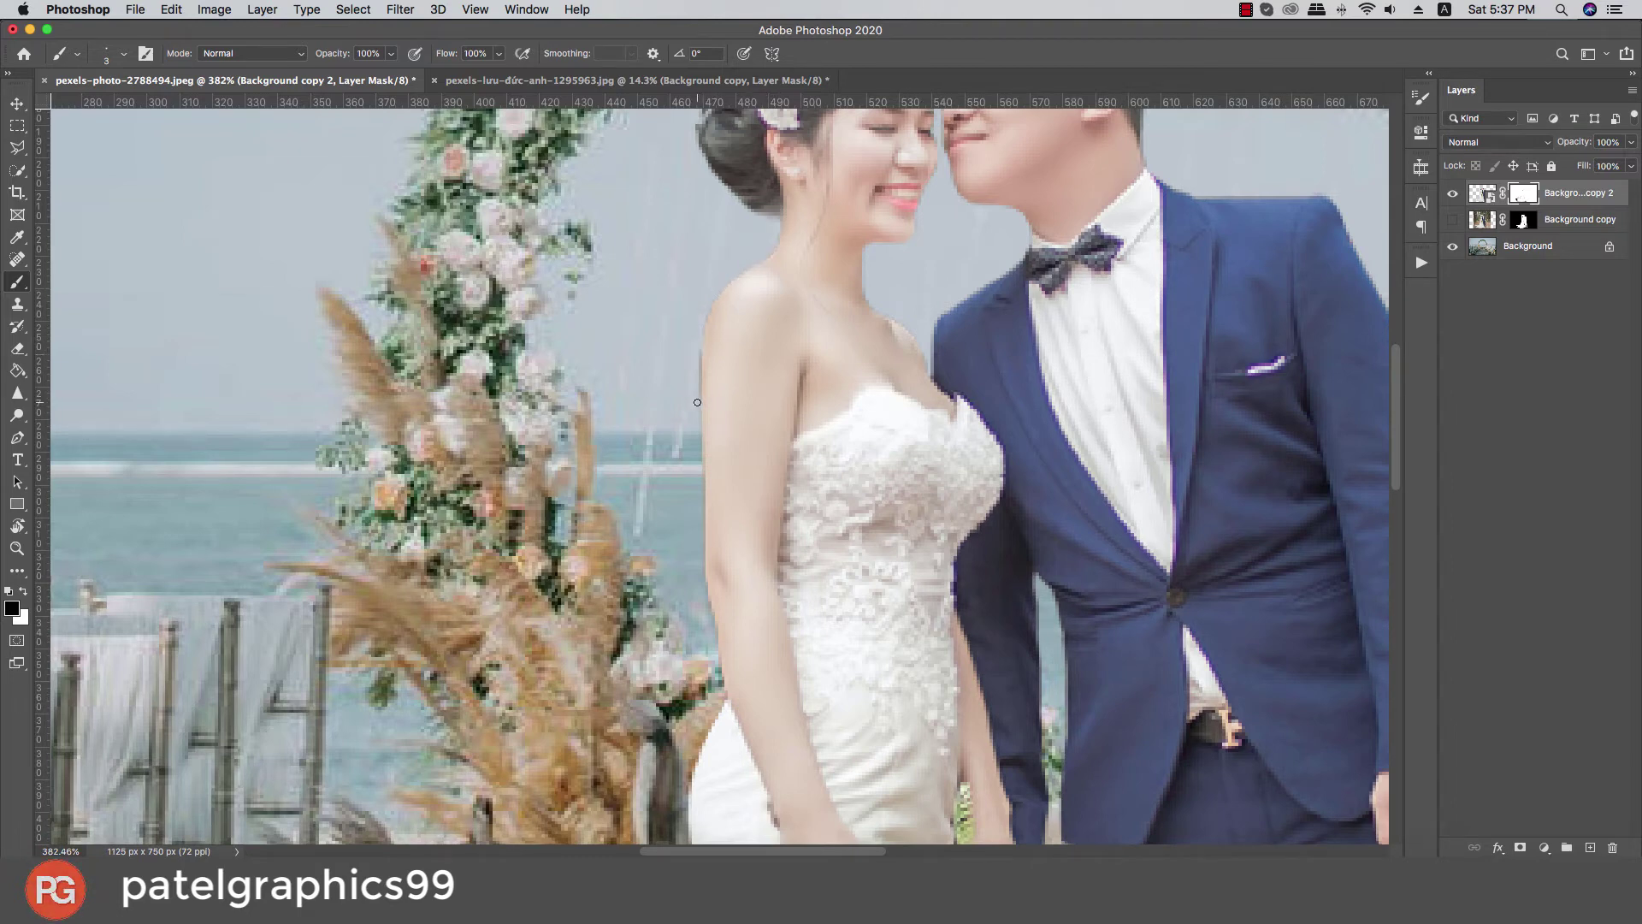
pyautogui.scroll(-5, 690, 560)
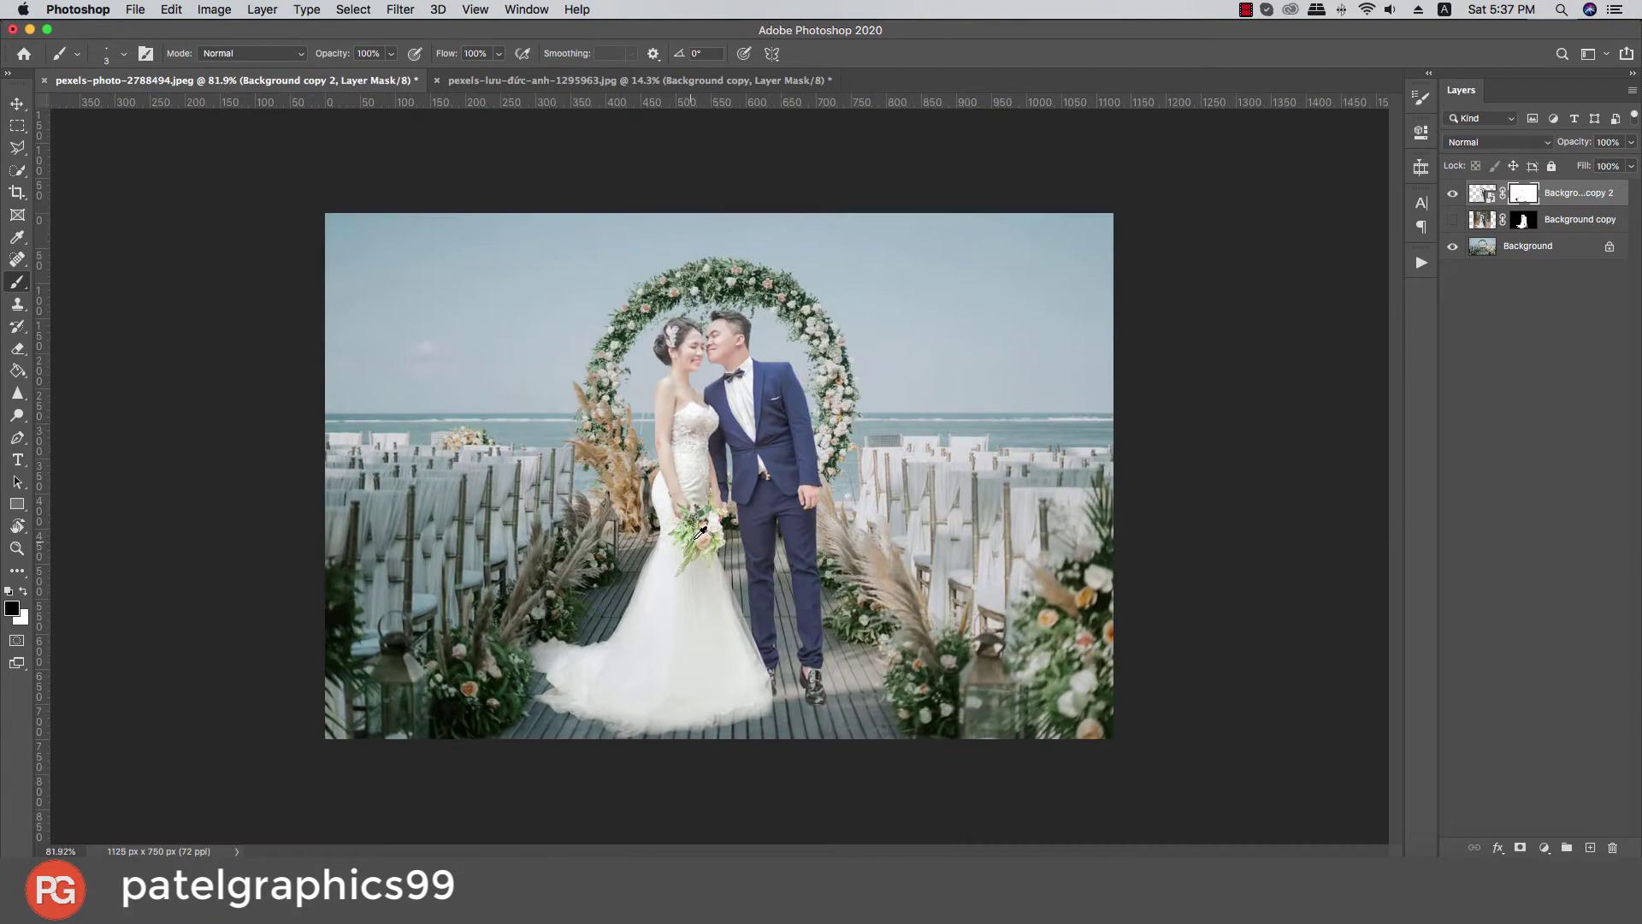
pyautogui.scroll(1, 708, 528)
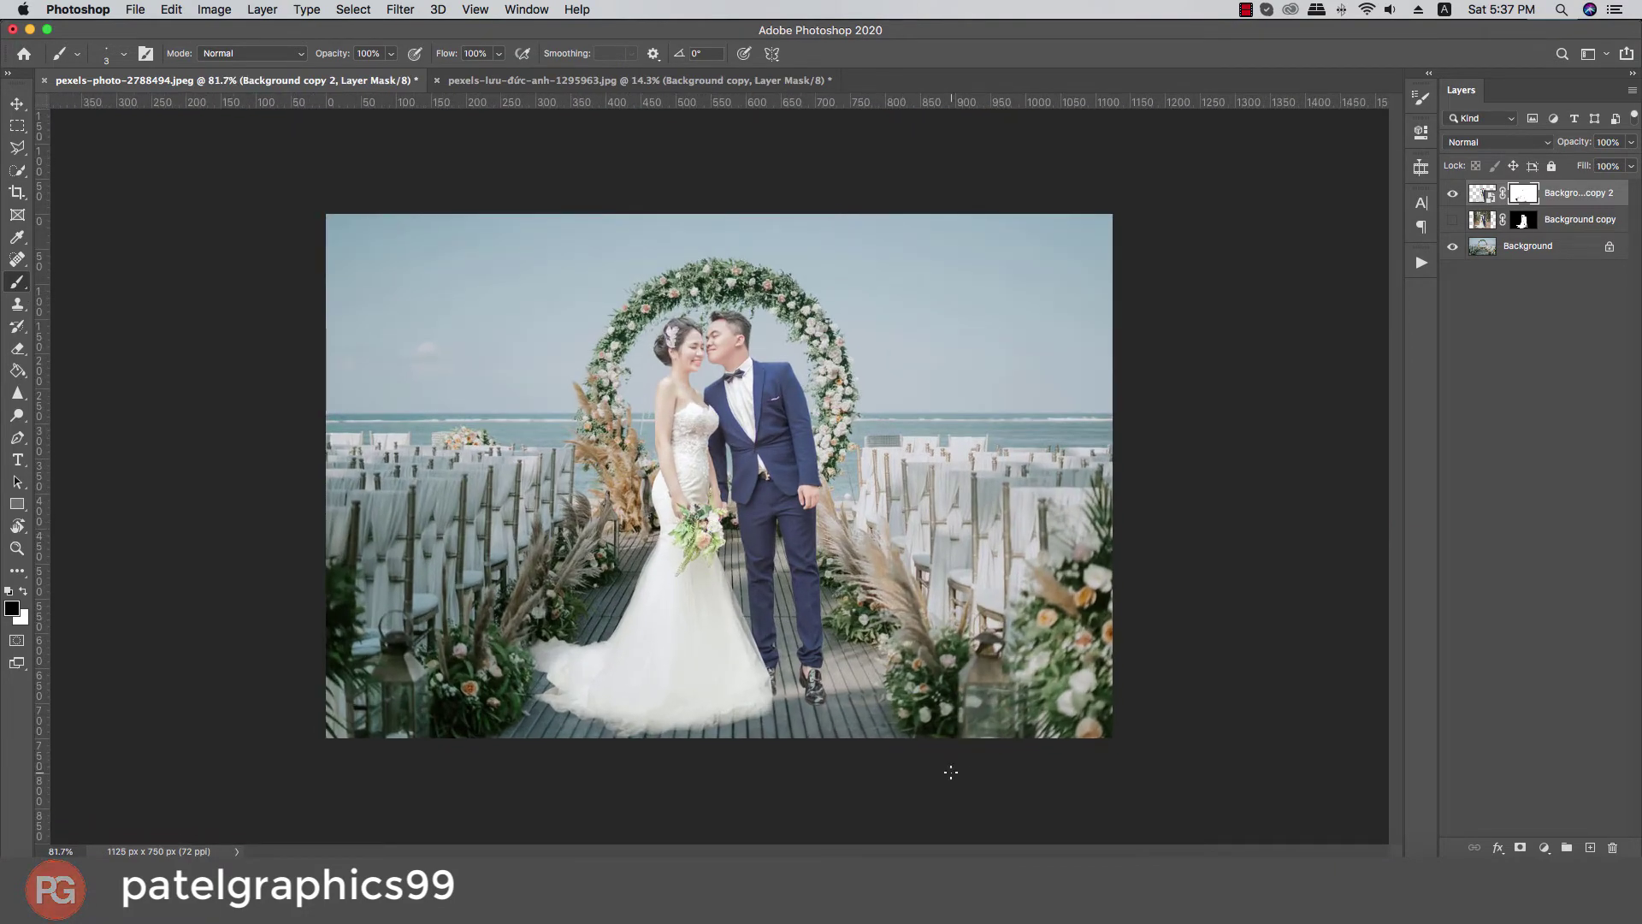
# Step: Add an empty layer directly above the hidden Background copy layer and make black the brush colour
pyautogui.press('v')
pyautogui.scroll(3, 808, 700)
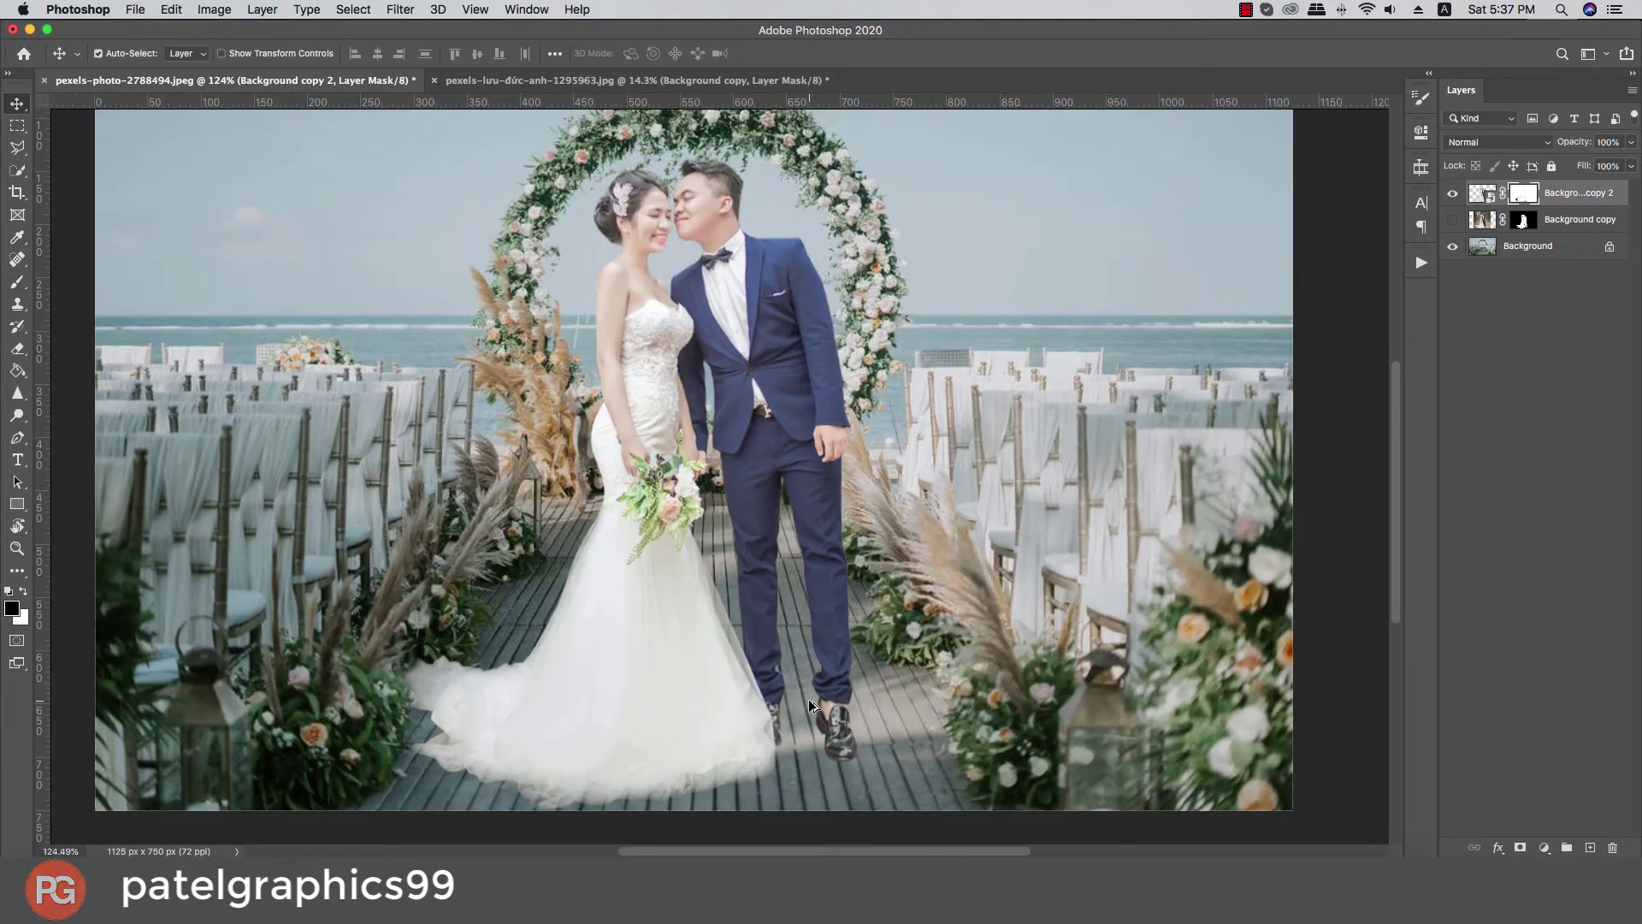
pyautogui.click(1597, 224)
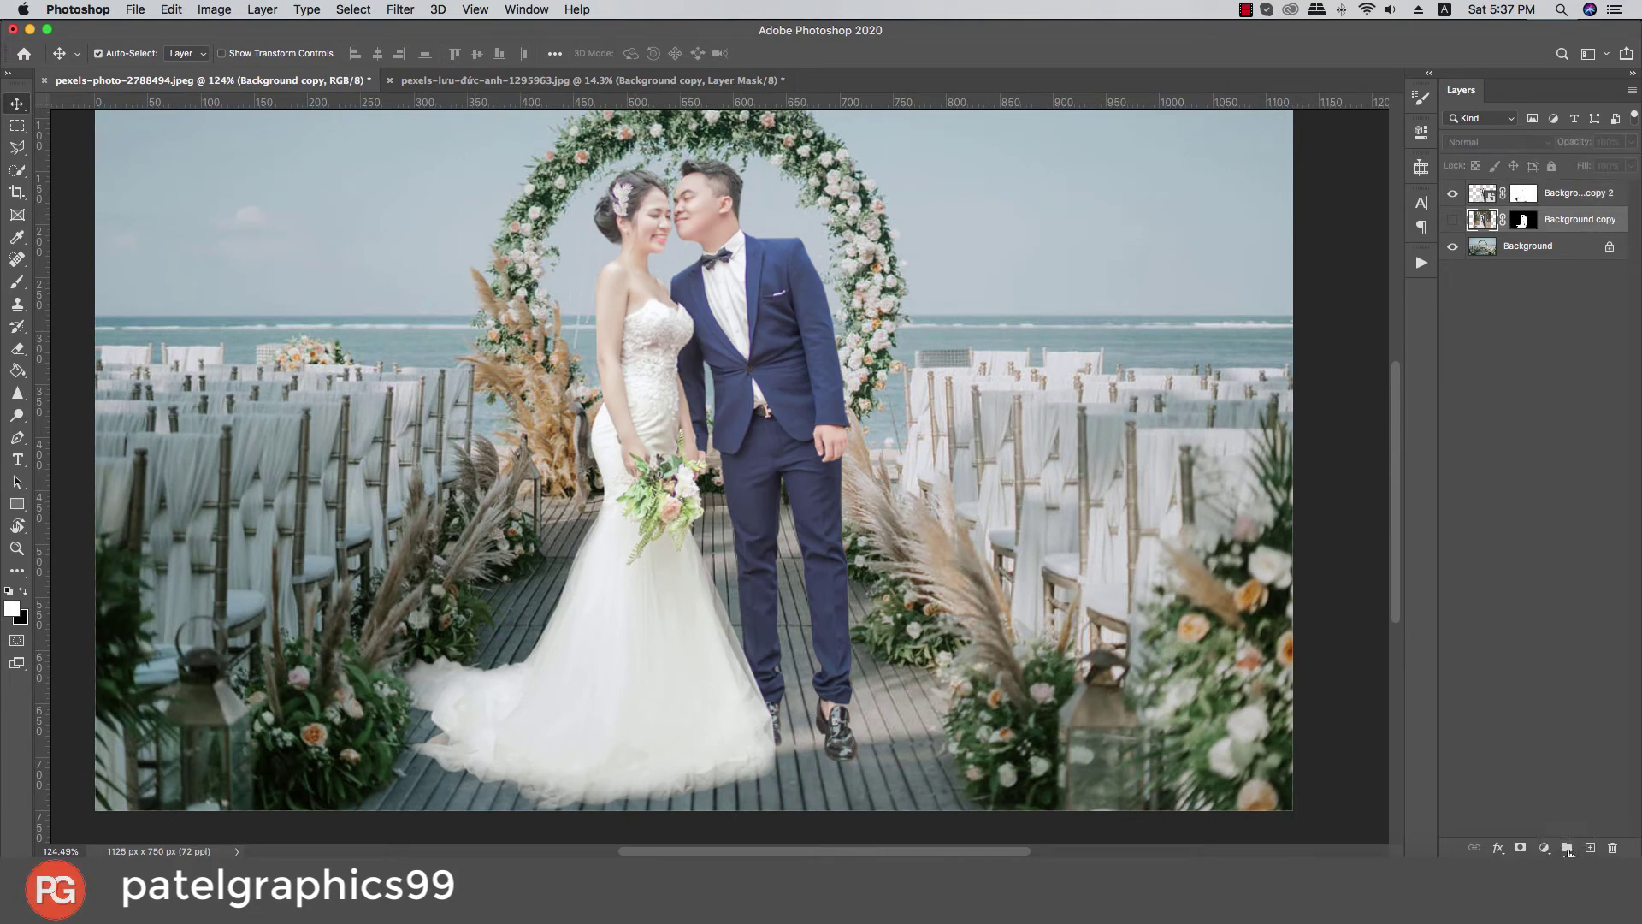
pyautogui.click(1588, 848)
pyautogui.press('b')
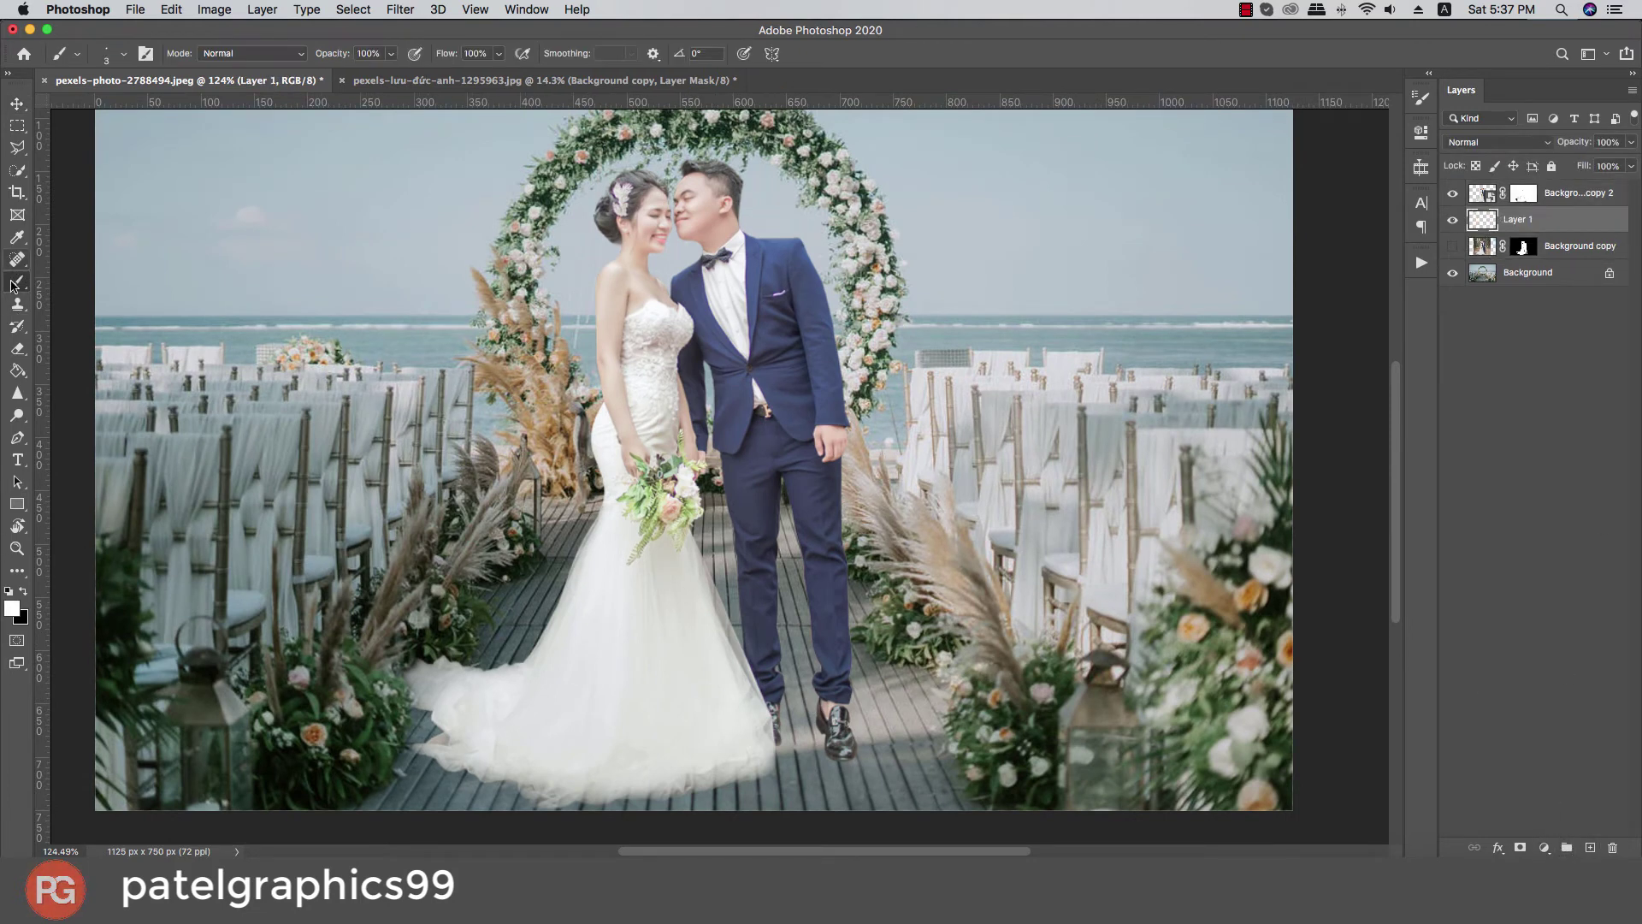
pyautogui.click(24, 591)
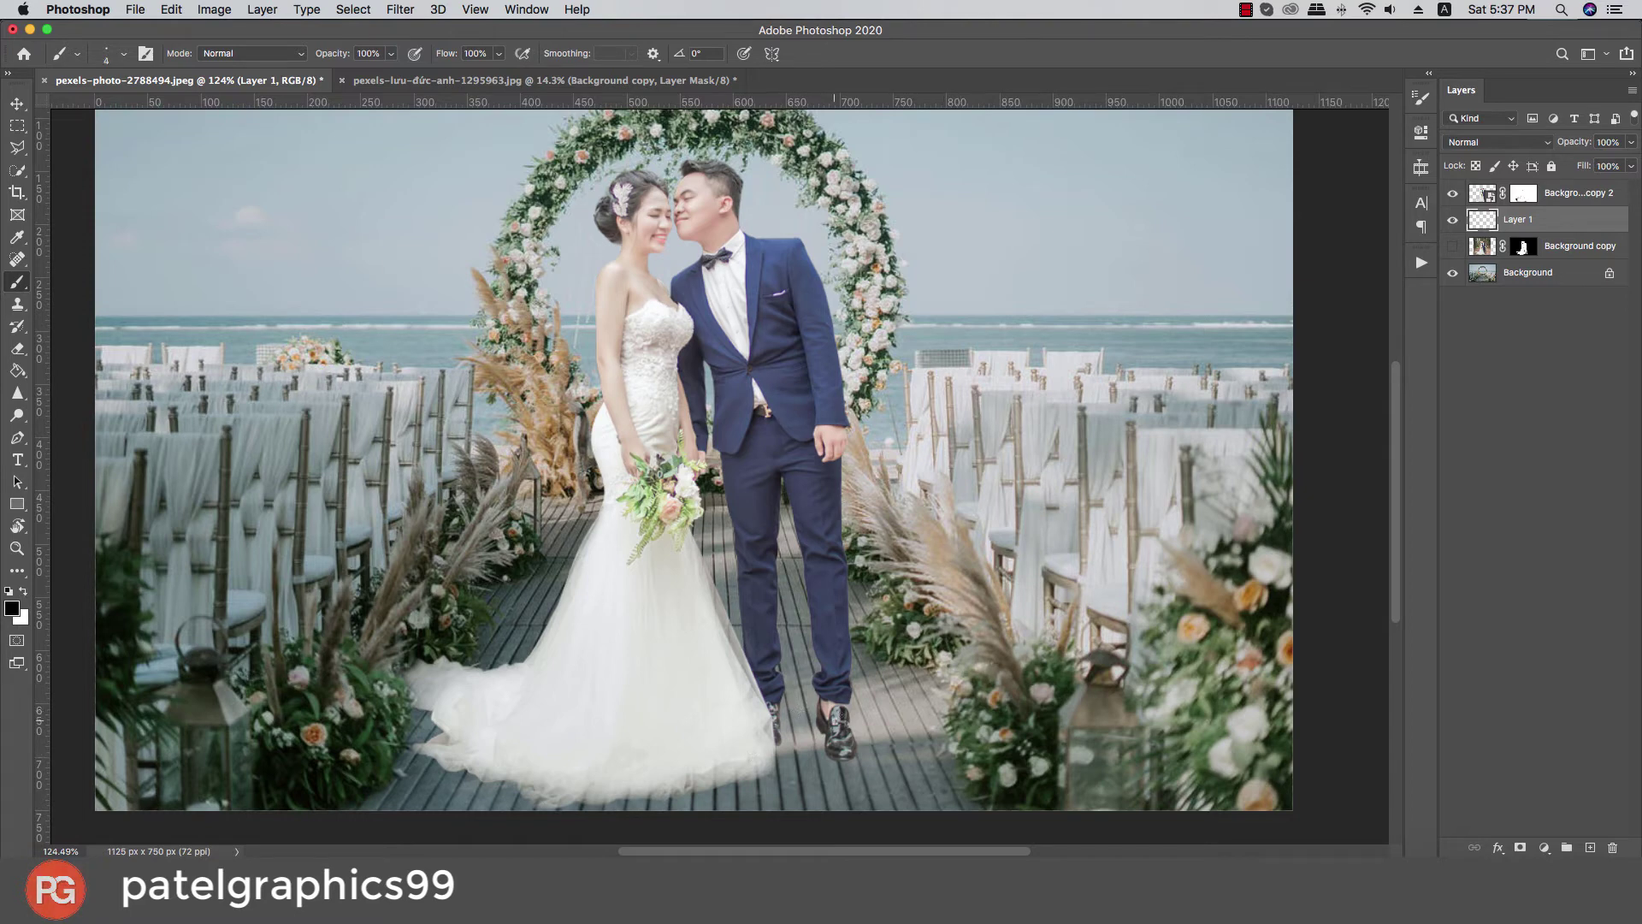
# Step: Flatten the 20 px Soft Round brush tip with 0% hardness into a horizontal ellipse
pyautogui.press(']')
pyautogui.press(']')
pyautogui.press(']')
pyautogui.rightClick(830, 685)
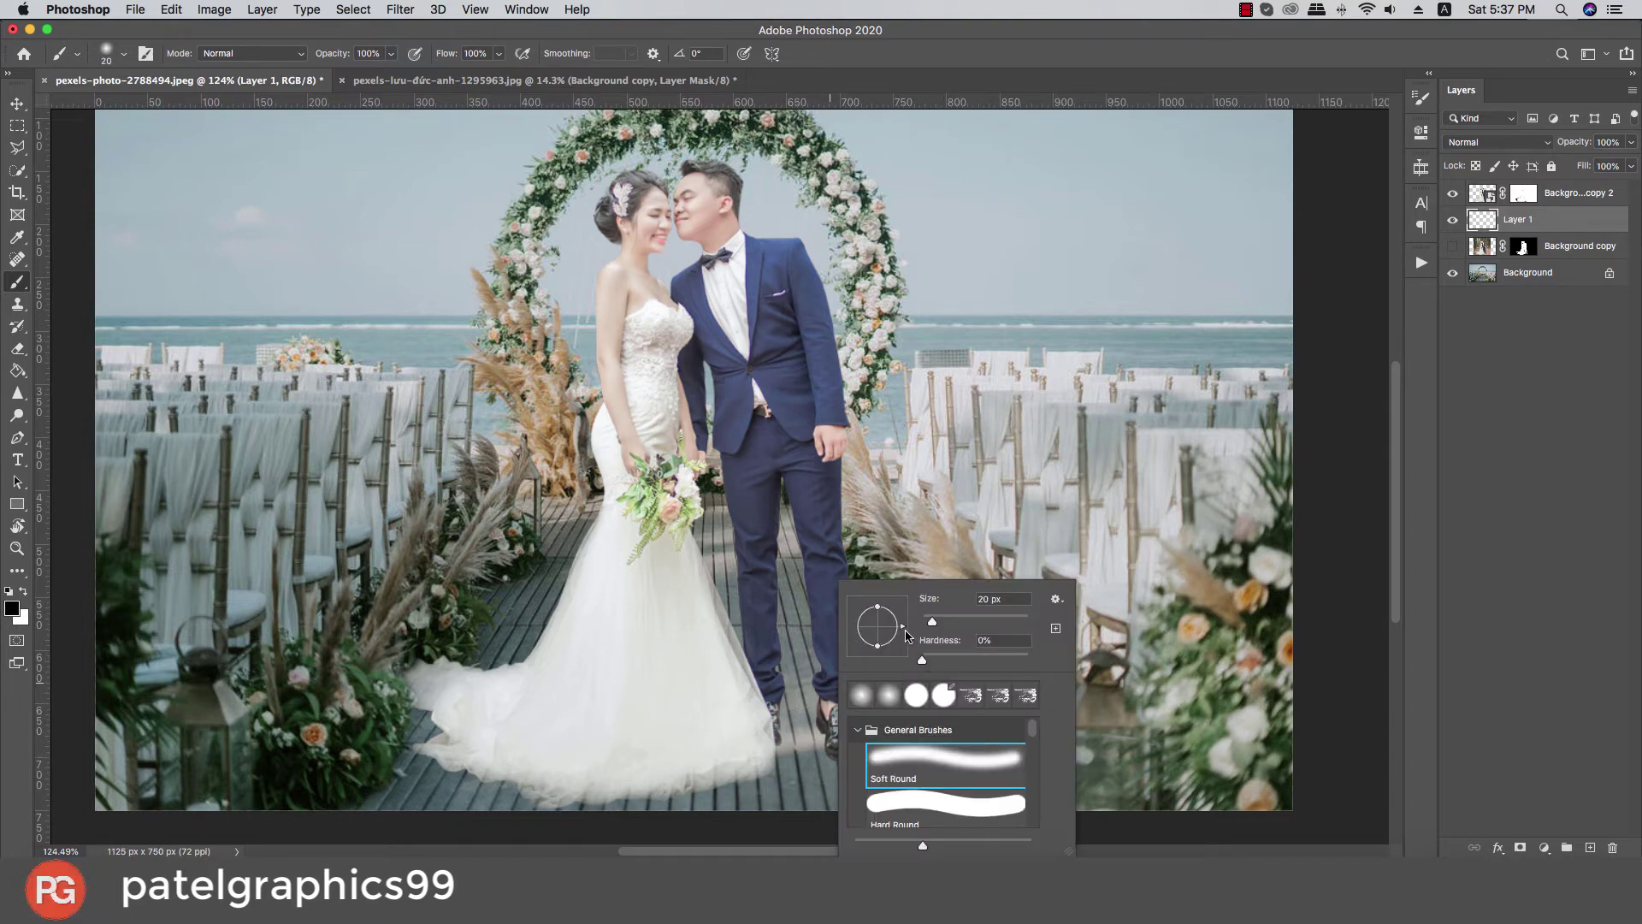
pyautogui.moveTo(877, 612); pyautogui.dragTo(877, 636)
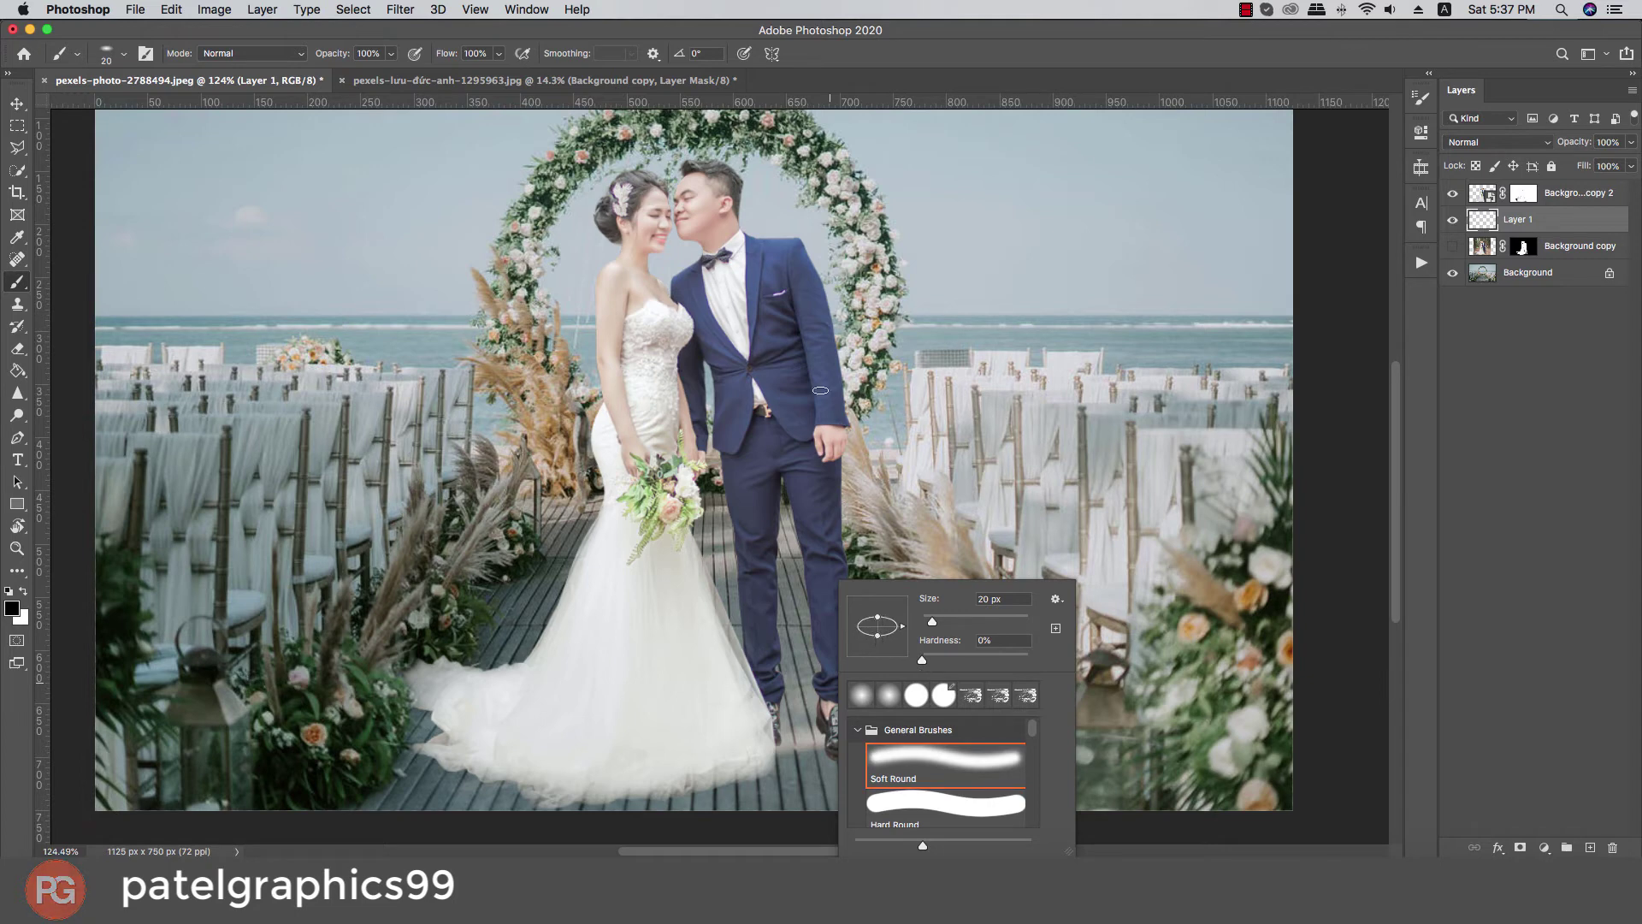
pyautogui.click(852, 58)
# Step: Try a black shadow beside the groom's front shoe with the enlarged elliptical brush and undo it
pyautogui.press(']')
pyautogui.press(']')
pyautogui.press(']')
pyautogui.press(']')
pyautogui.press(']')
pyautogui.press(']')
pyautogui.press(']')
pyautogui.press(']')
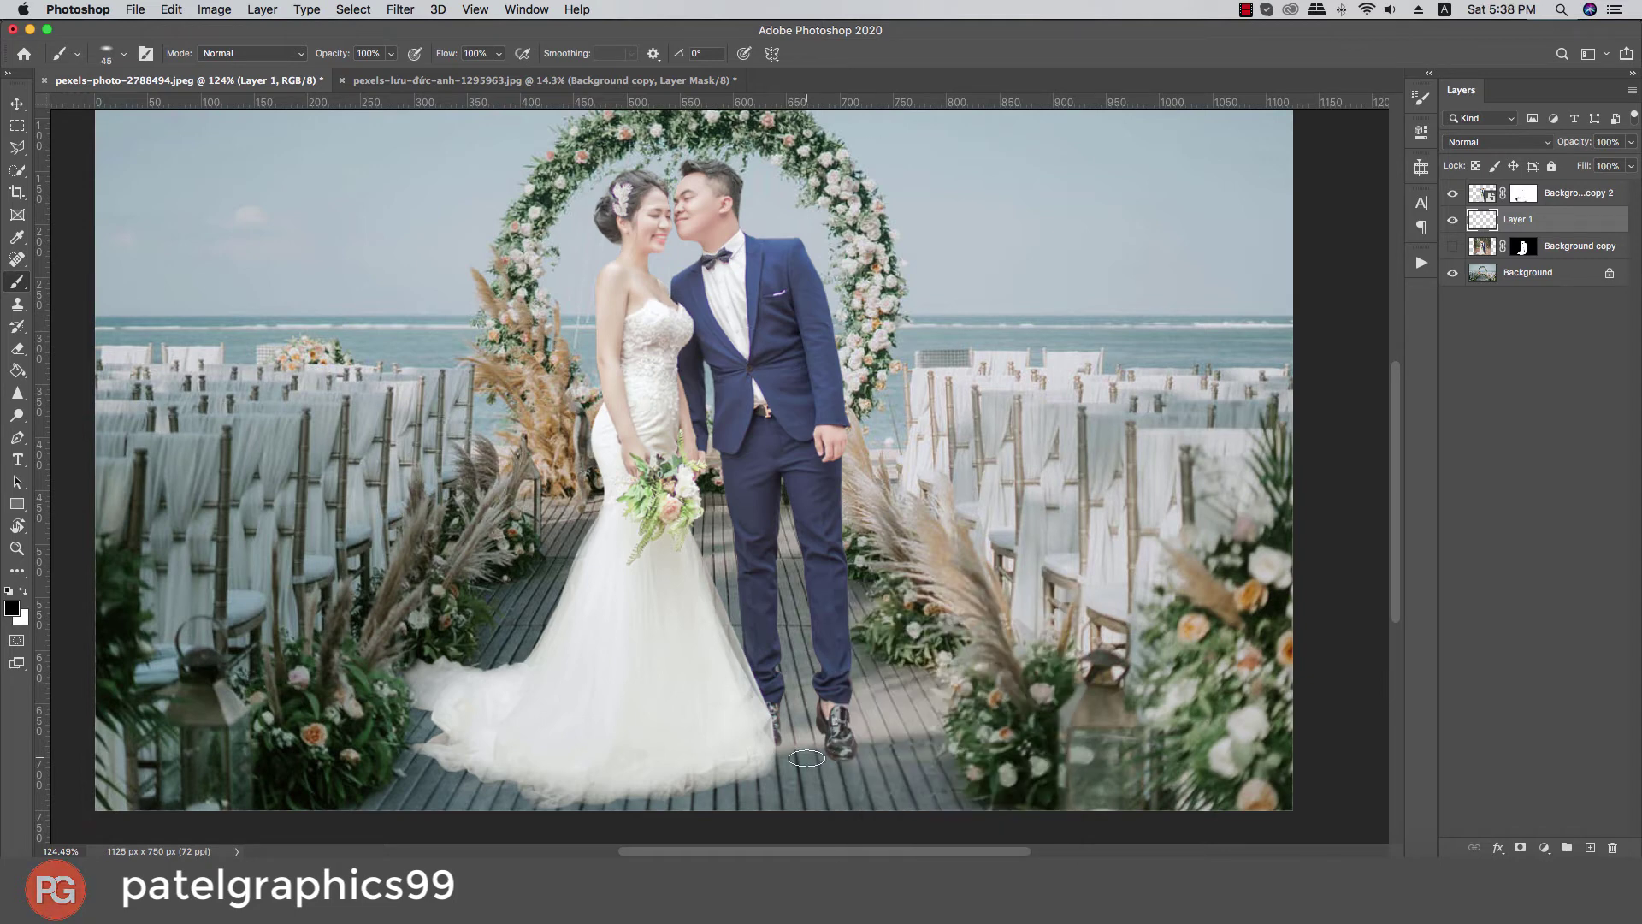
pyautogui.moveTo(821, 750); pyautogui.dragTo(809, 728)
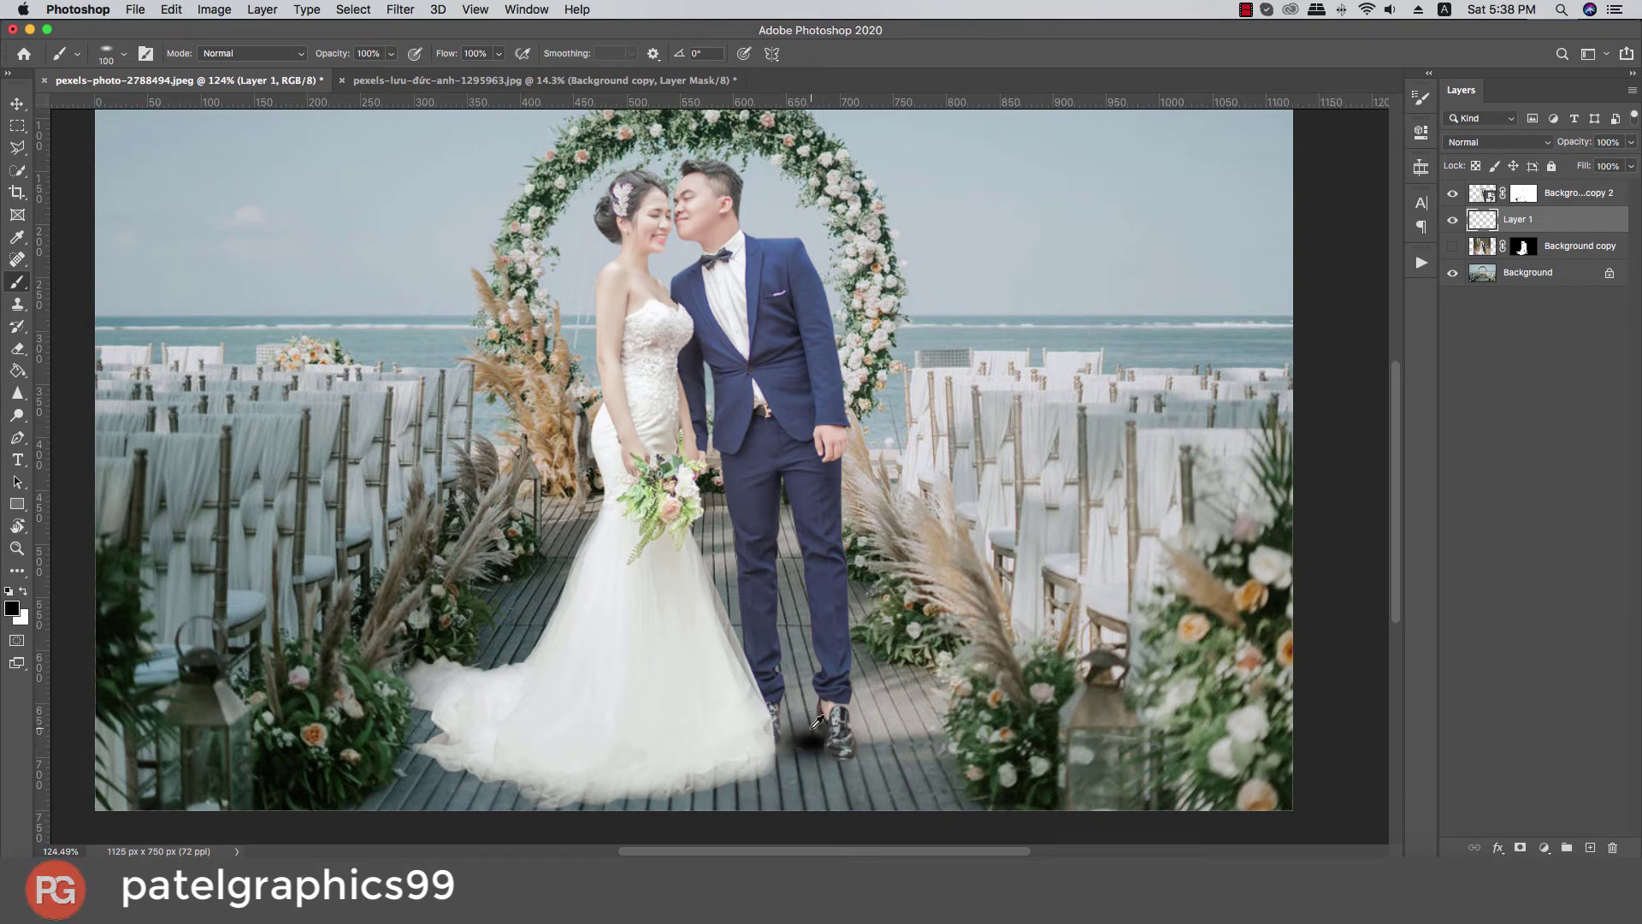
pyautogui.press('super+z')
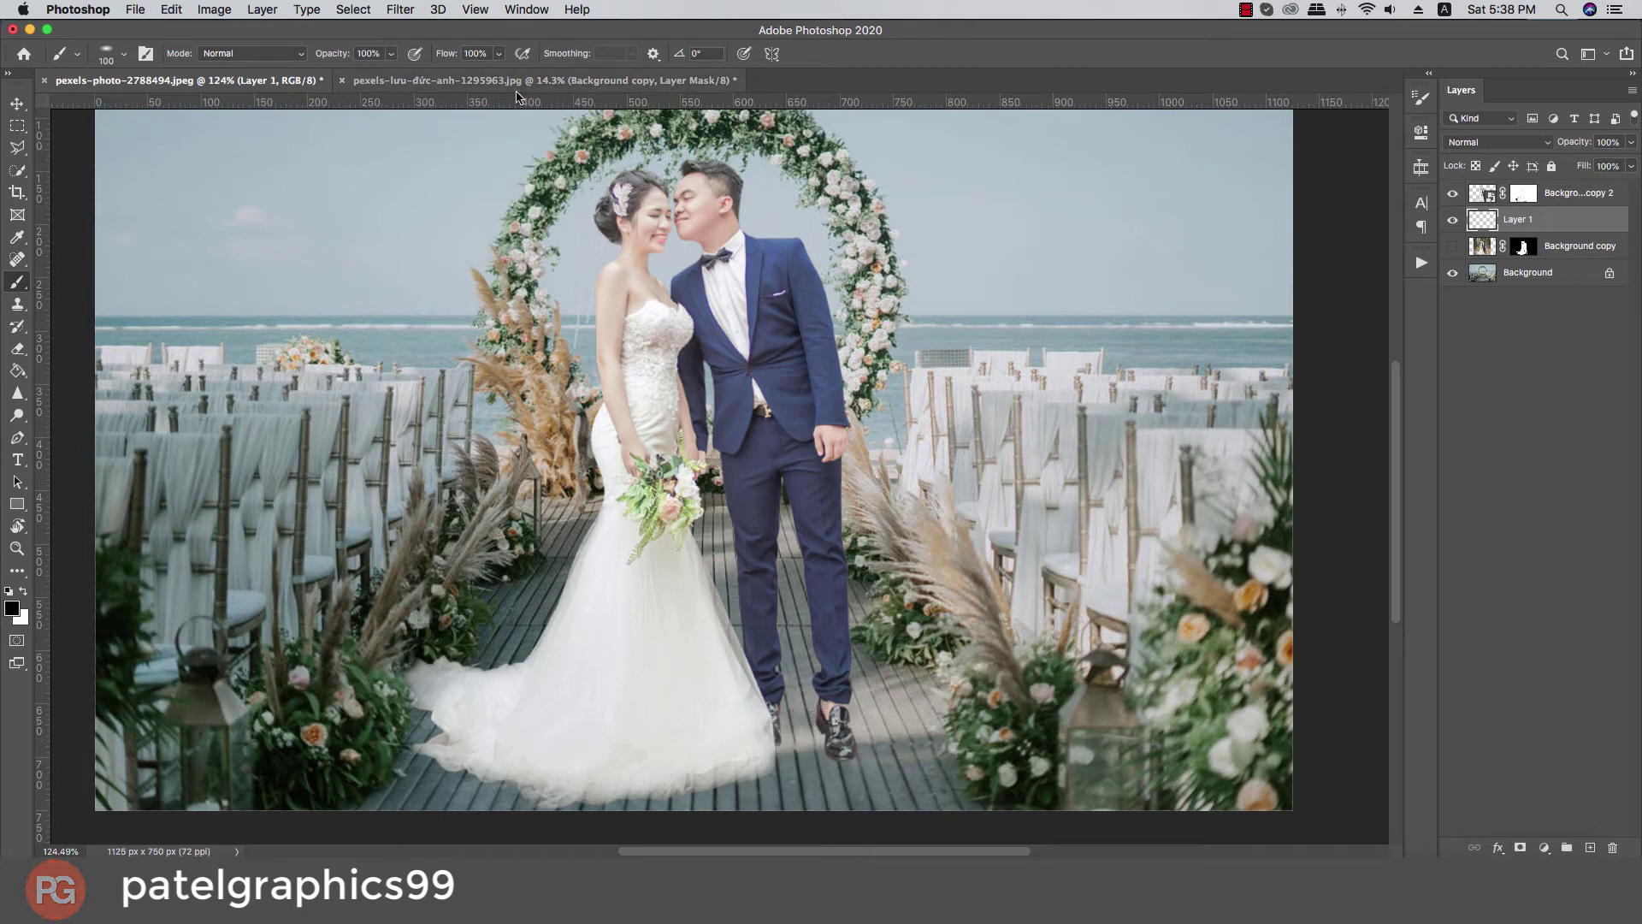
# Step: Show the Background layer in the source couple photo to examine the original shadows around the feet, and return to the composite
pyautogui.click(518, 80)
pyautogui.click(1452, 232)
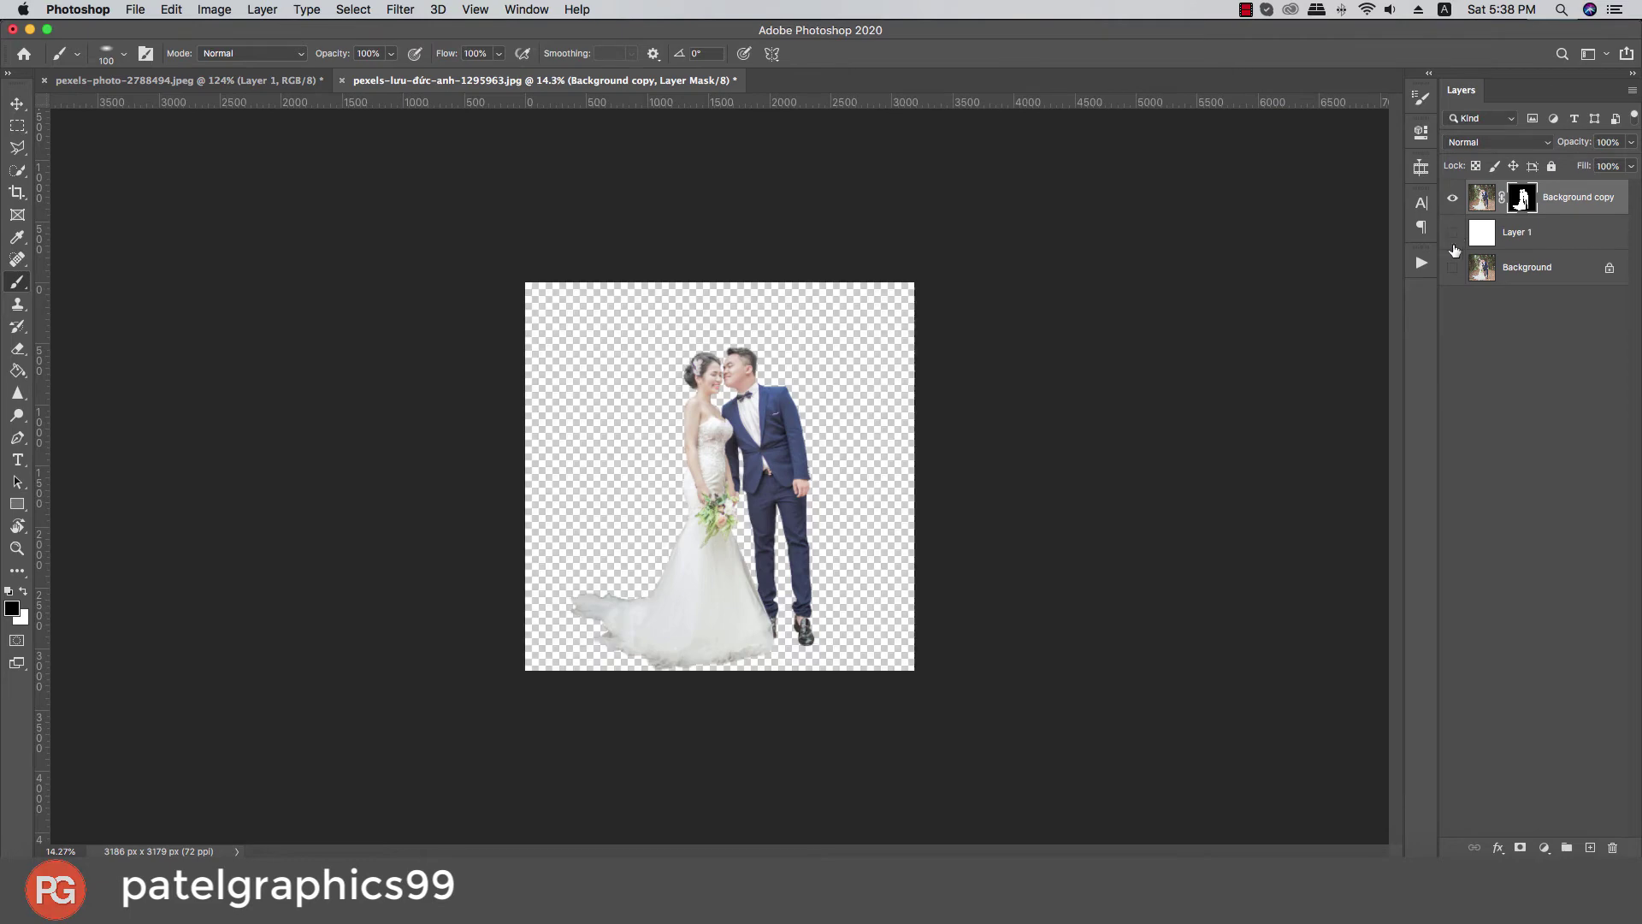
pyautogui.click(1451, 267)
pyautogui.scroll(5, 810, 629)
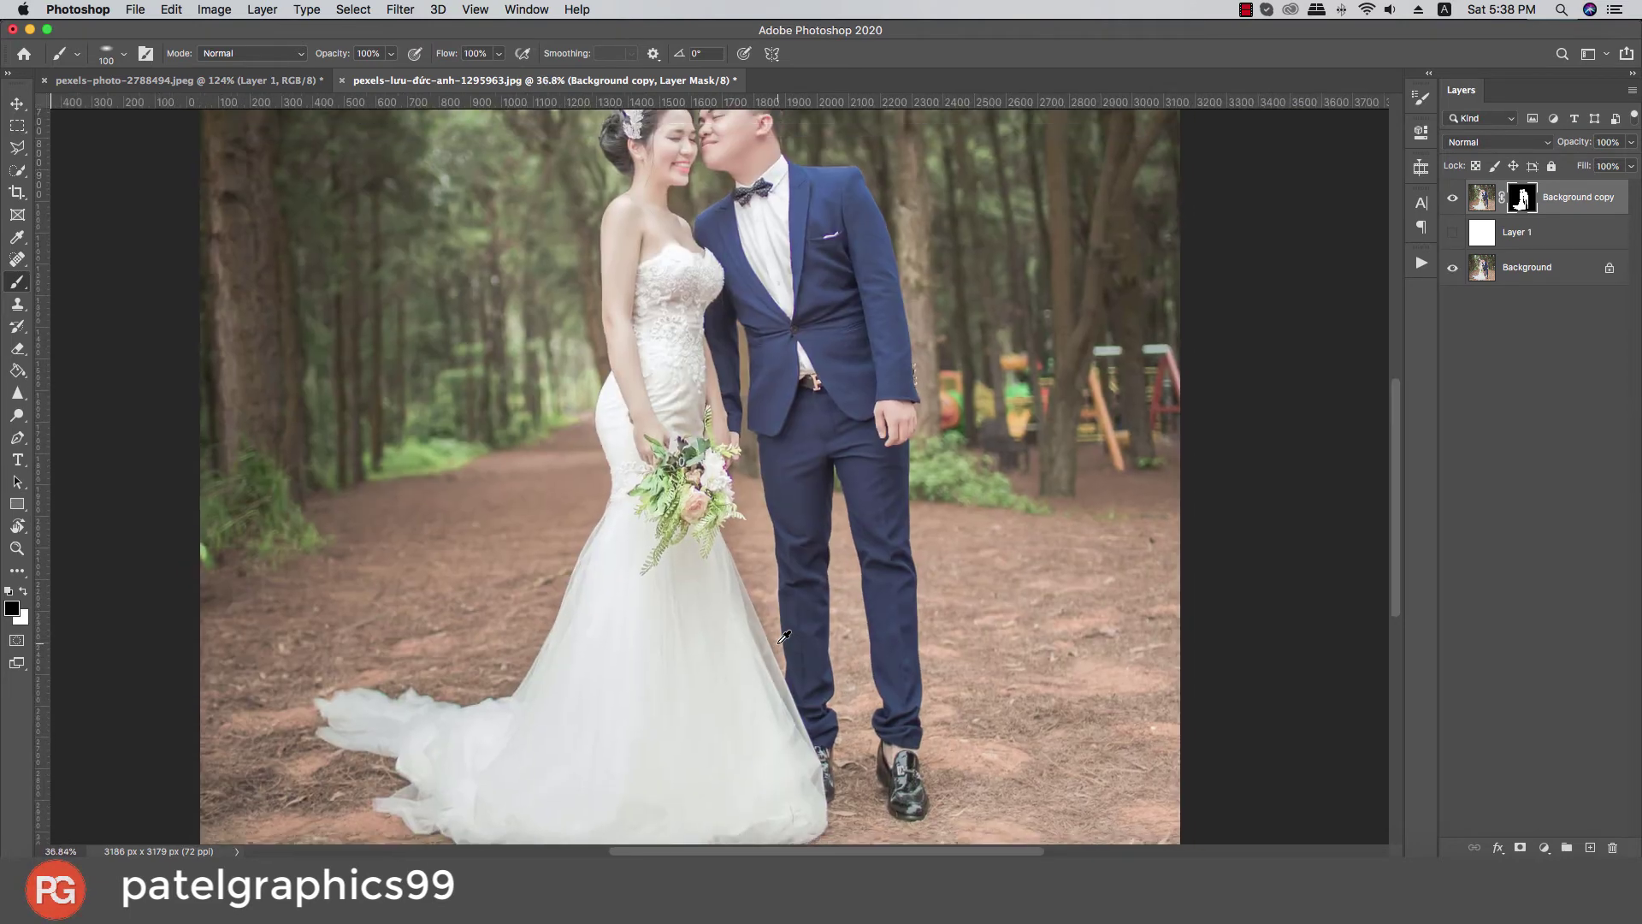
pyautogui.click(102, 80)
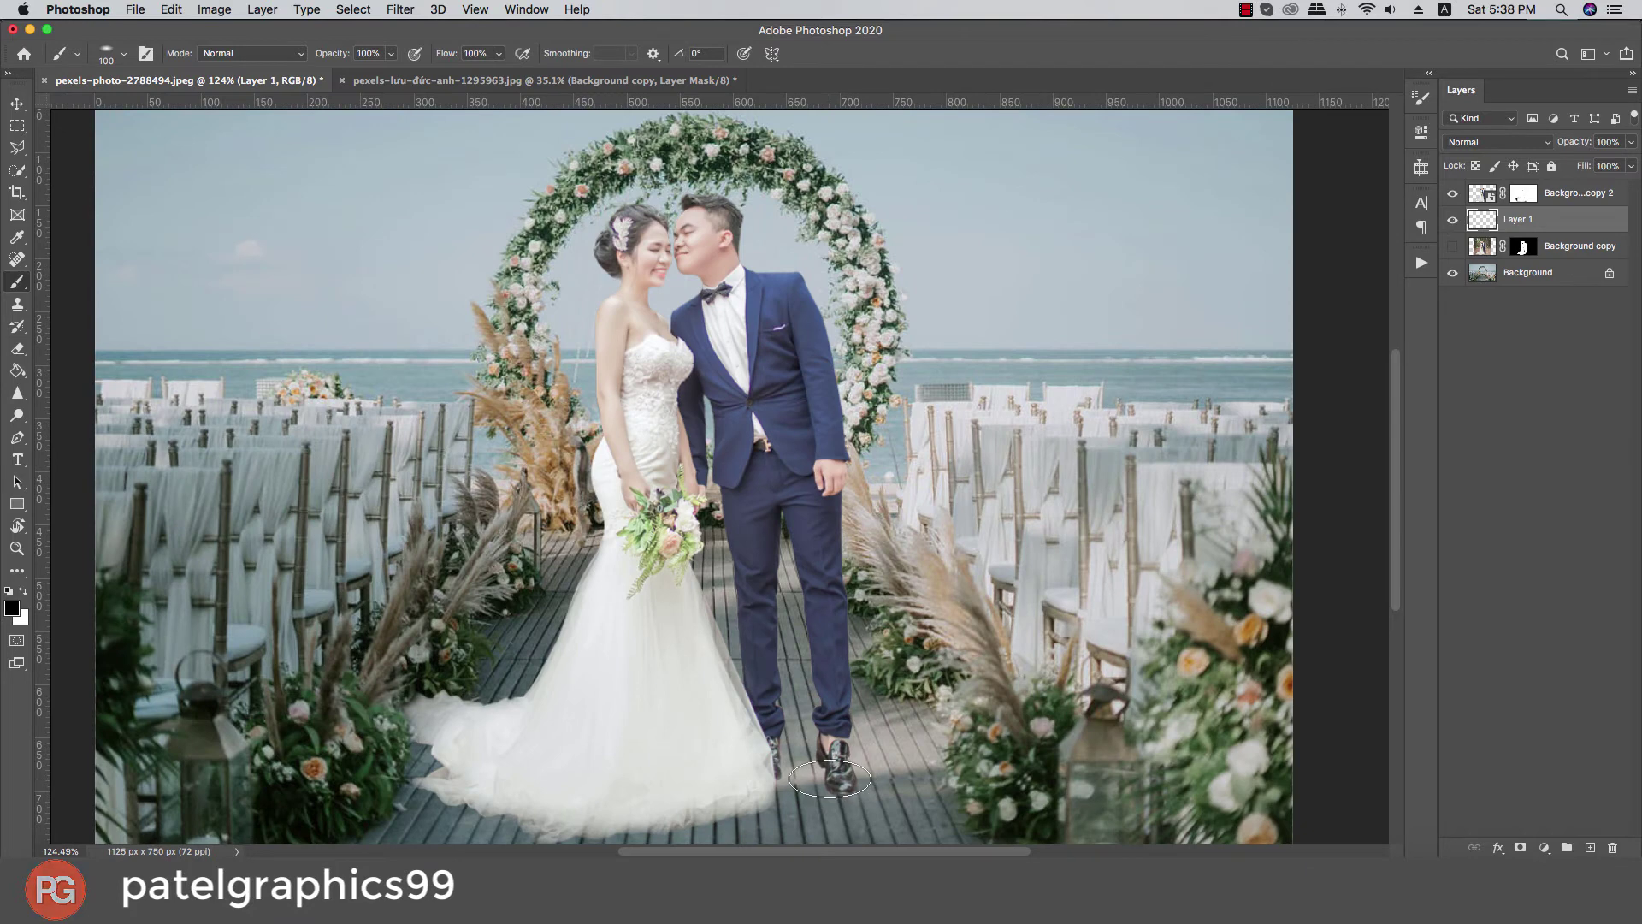
# Step: Paint a soft black shadow beside the groom's front shoe with a single 70 px elliptical brush dab
pyautogui.press('[')
pyautogui.press('[')
pyautogui.press('[')
pyautogui.press('[')
pyautogui.press('[')
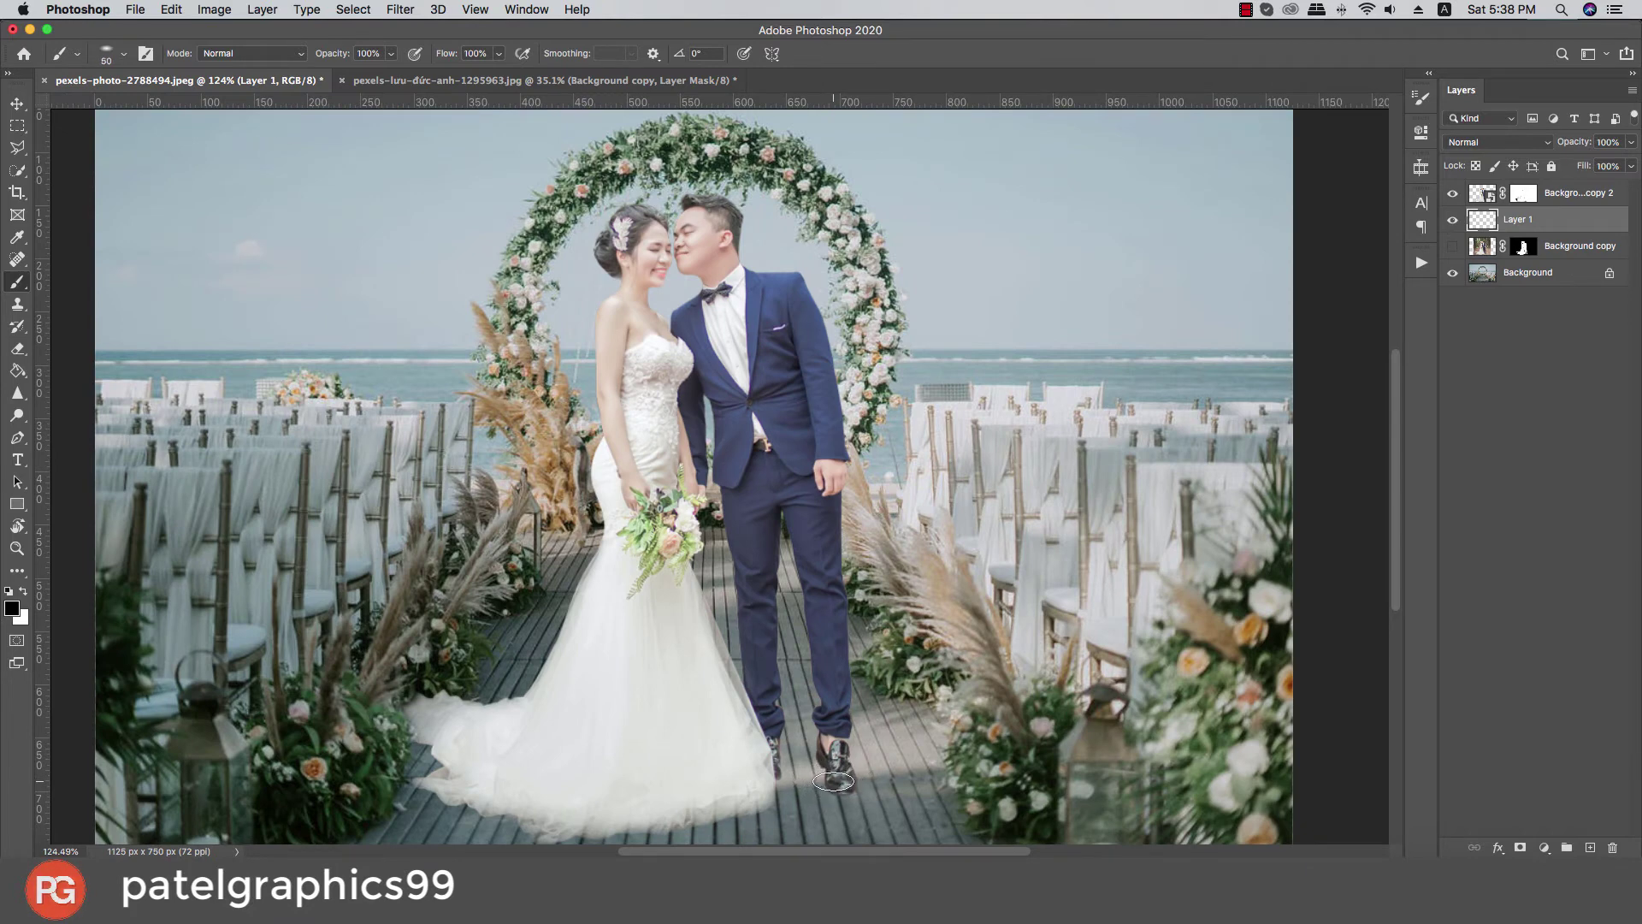
pyautogui.press(']')
pyautogui.press(']')
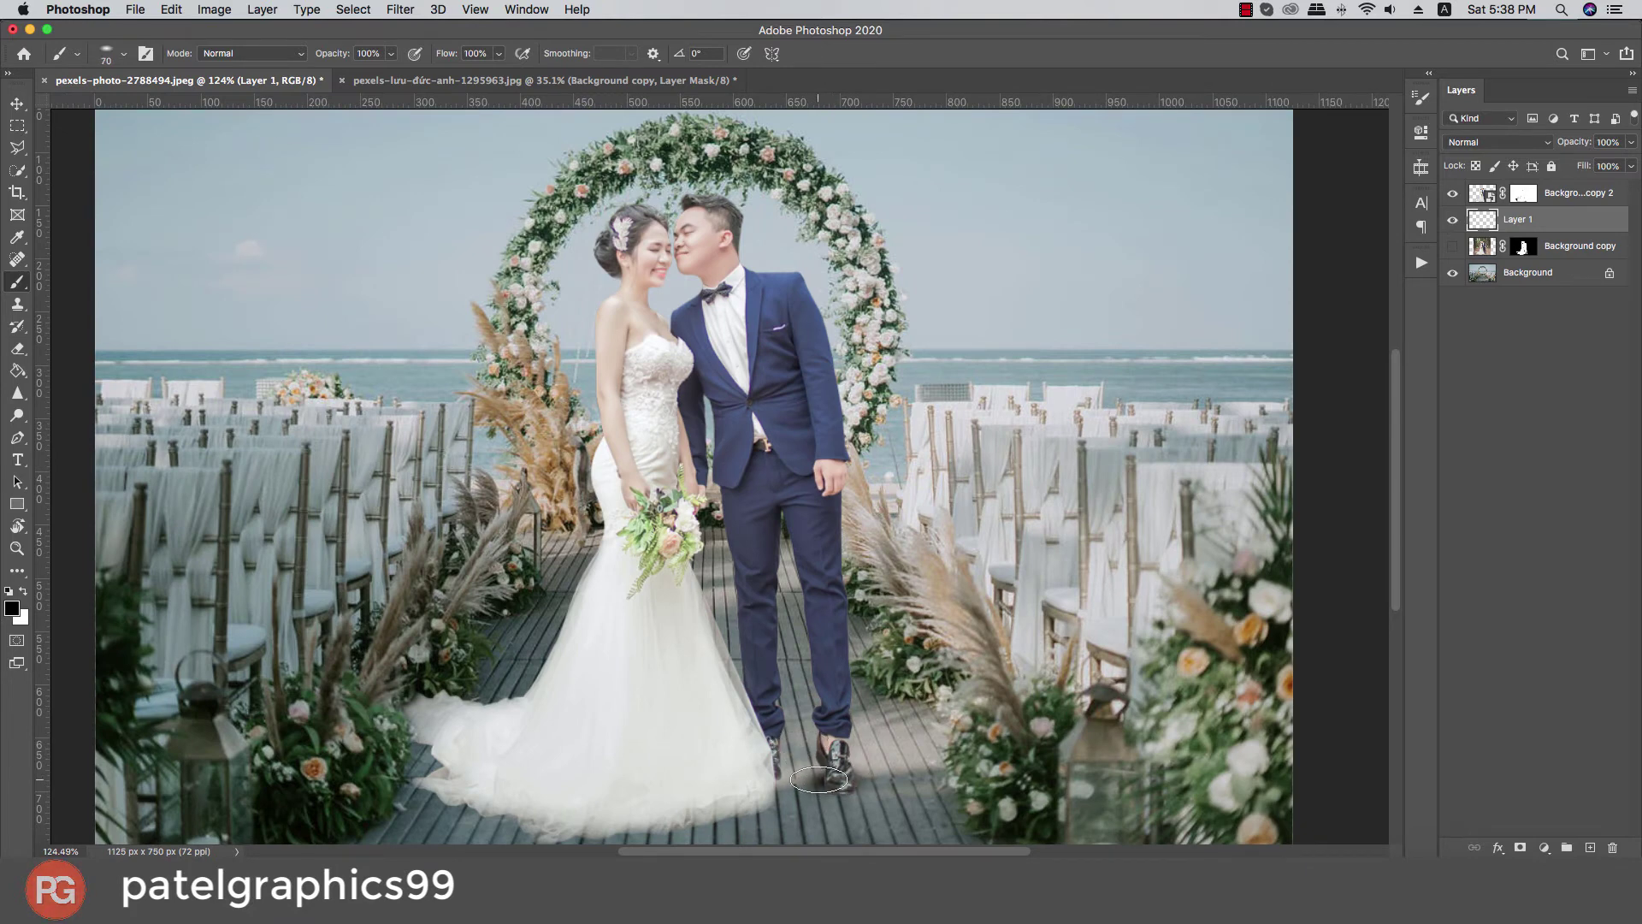
pyautogui.click(822, 778)
# Step: Resize the elliptical shadow brush to 60 px and lower the shadow layer's opacity to 60%
pyautogui.press(']')
pyautogui.press(']')
pyautogui.press(']')
pyautogui.press(']')
pyautogui.press(']')
pyautogui.press(']')
pyautogui.press(']')
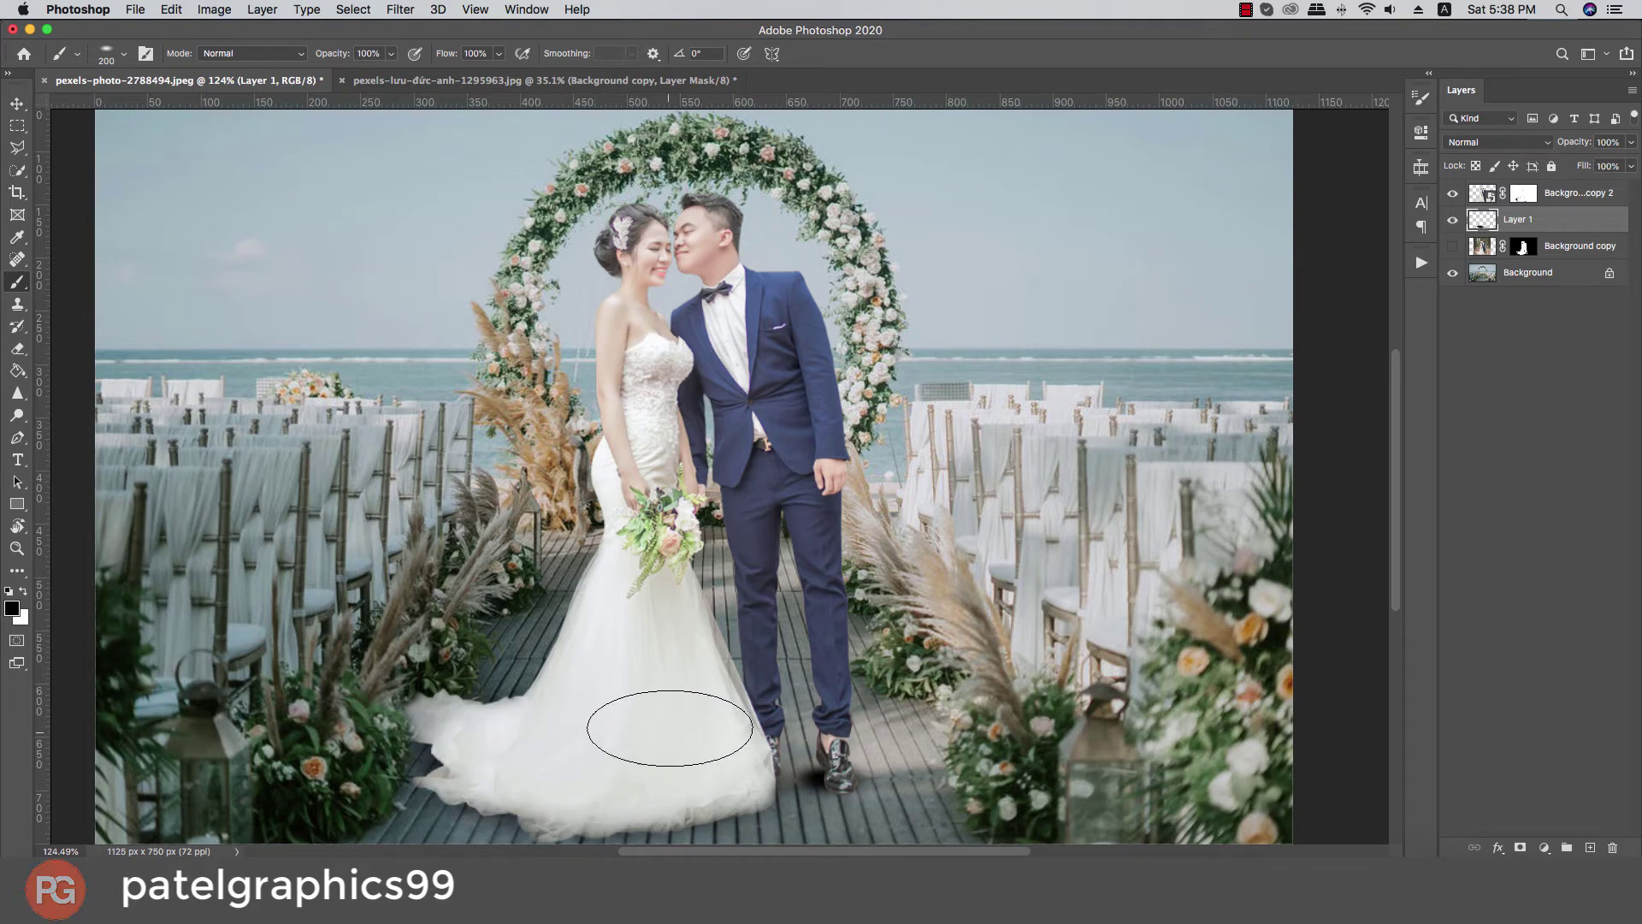
pyautogui.press('[')
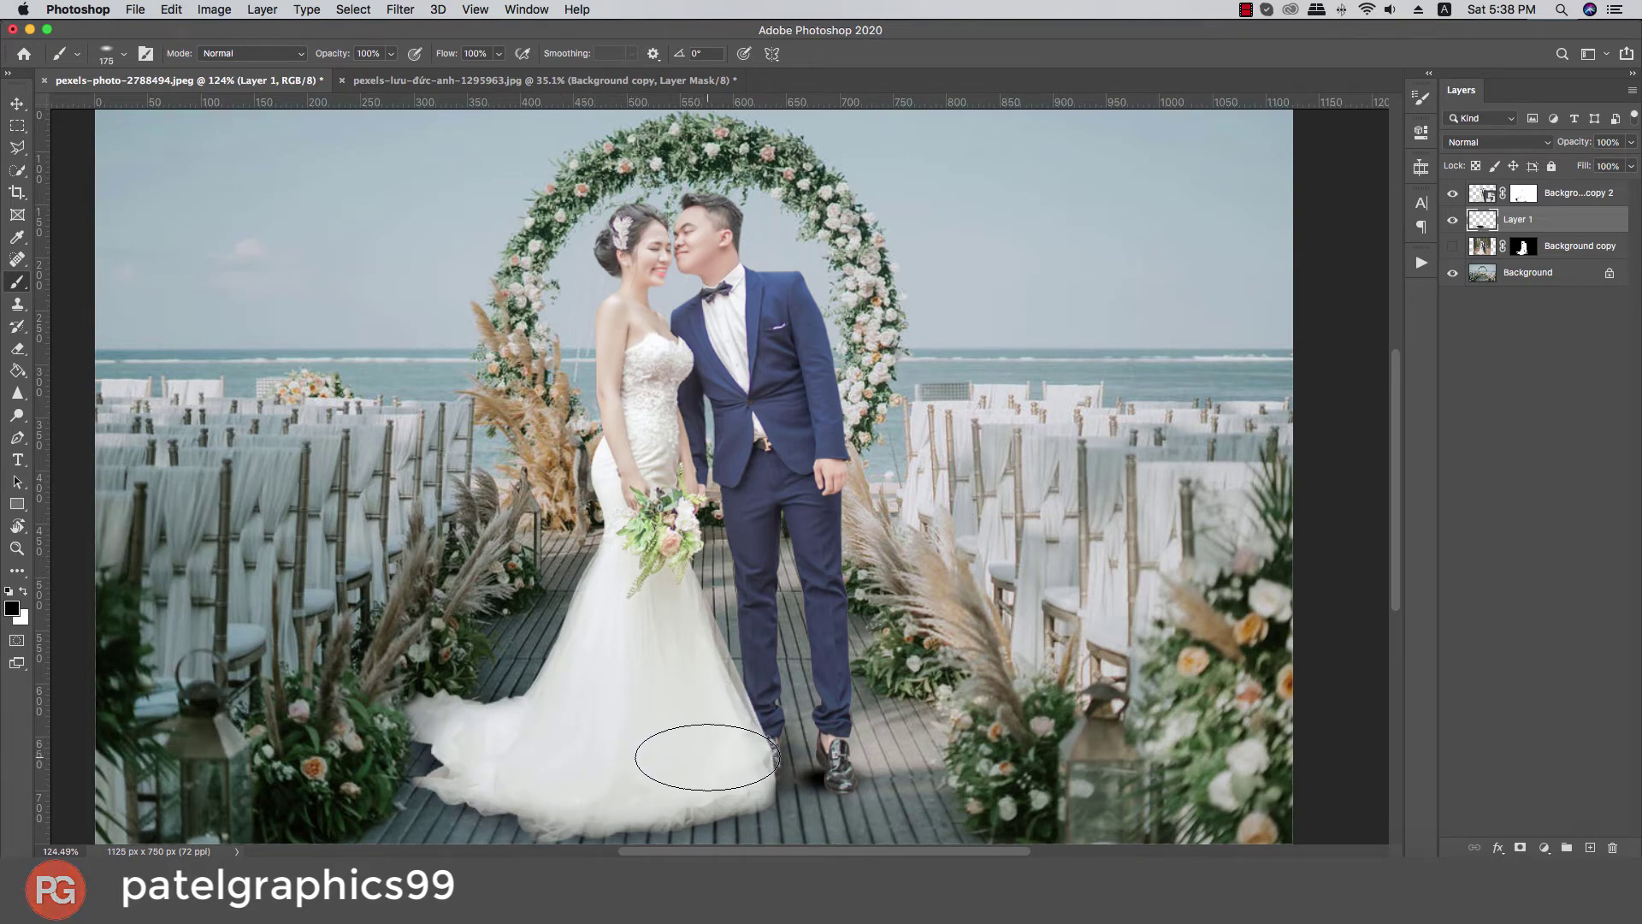
pyautogui.press('[')
pyautogui.press('[')
pyautogui.press('[')
pyautogui.press('[')
pyautogui.press('[')
pyautogui.press('[')
pyautogui.press('[')
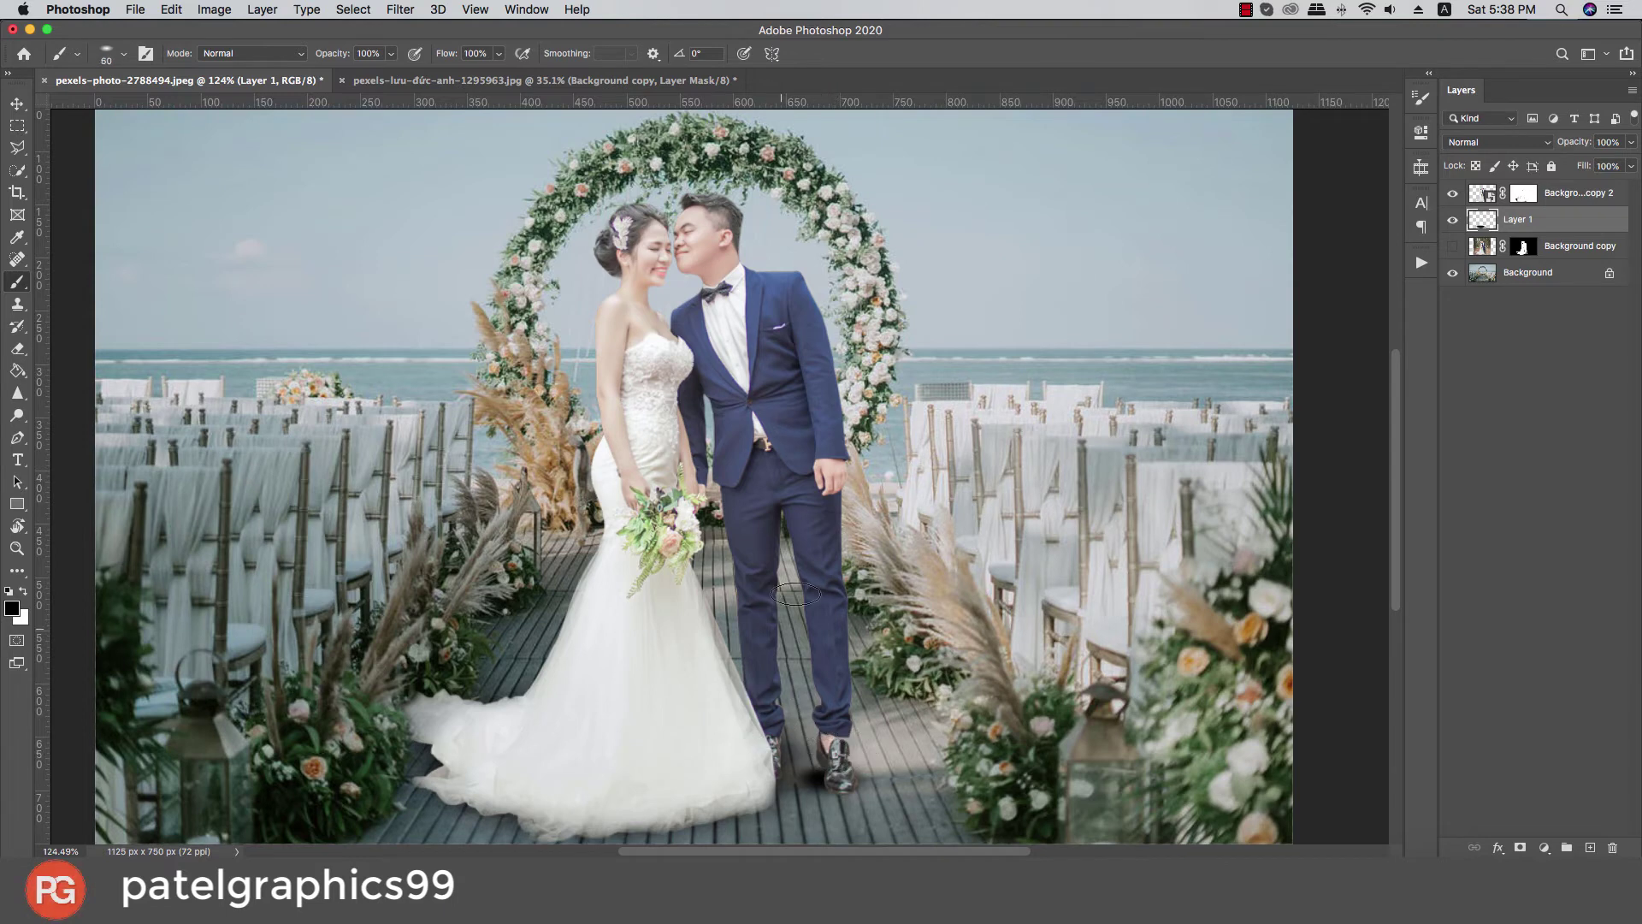
pyautogui.click(1629, 143)
pyautogui.click(1606, 163)
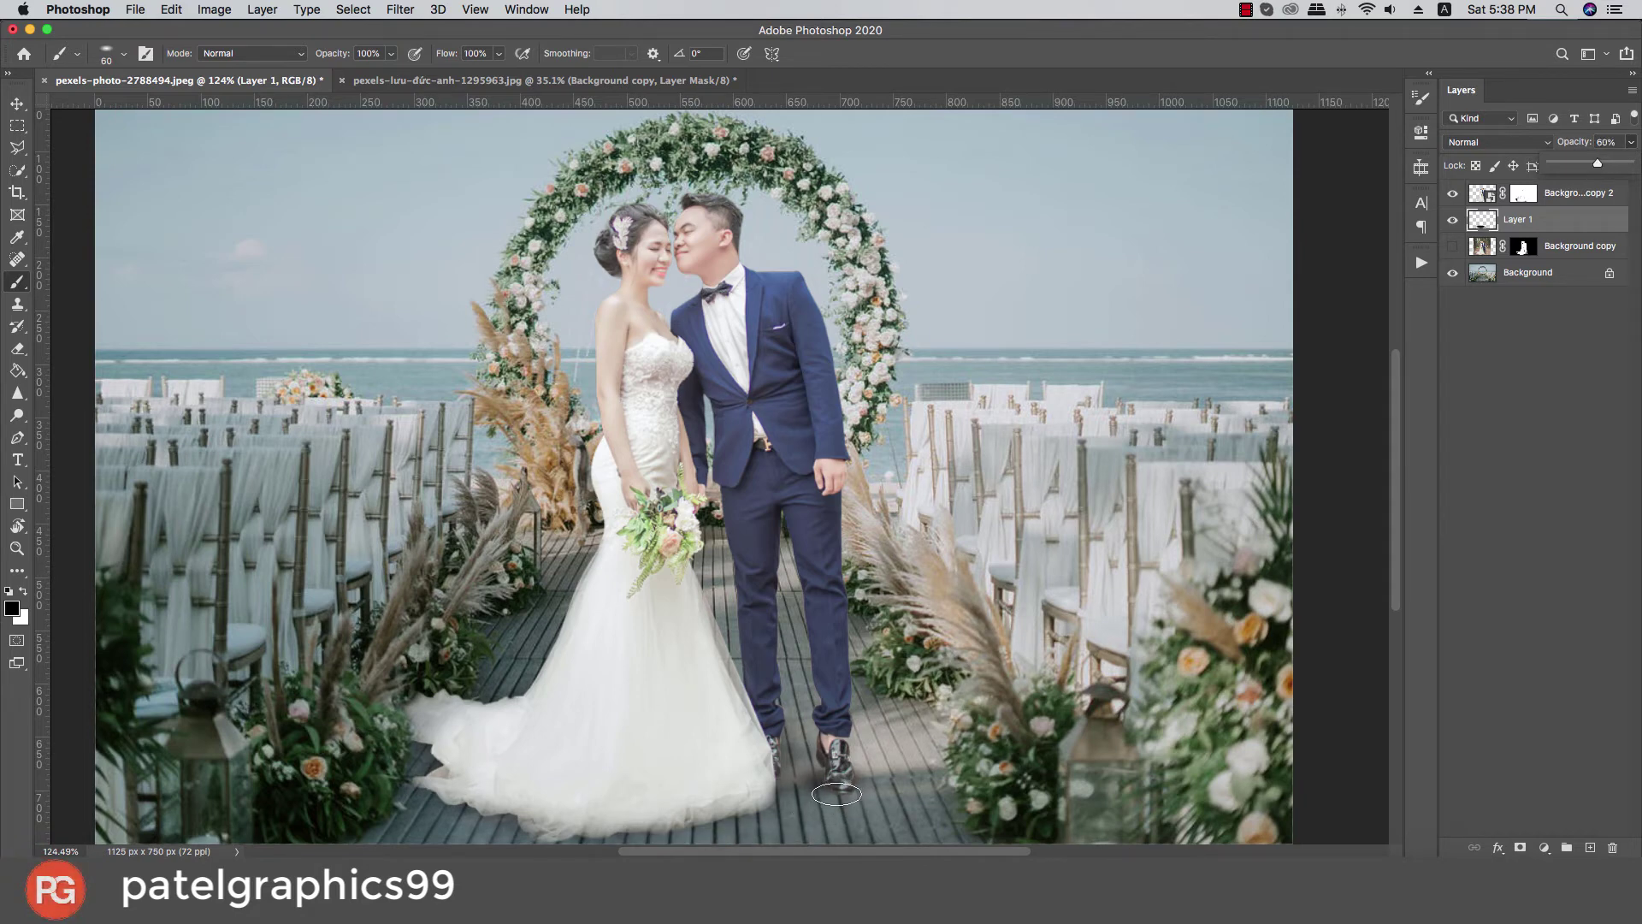
# Step: Switch to the Eraser with a 45 px soft tip for trimming the shadow around the groom's front shoe
pyautogui.press('e')
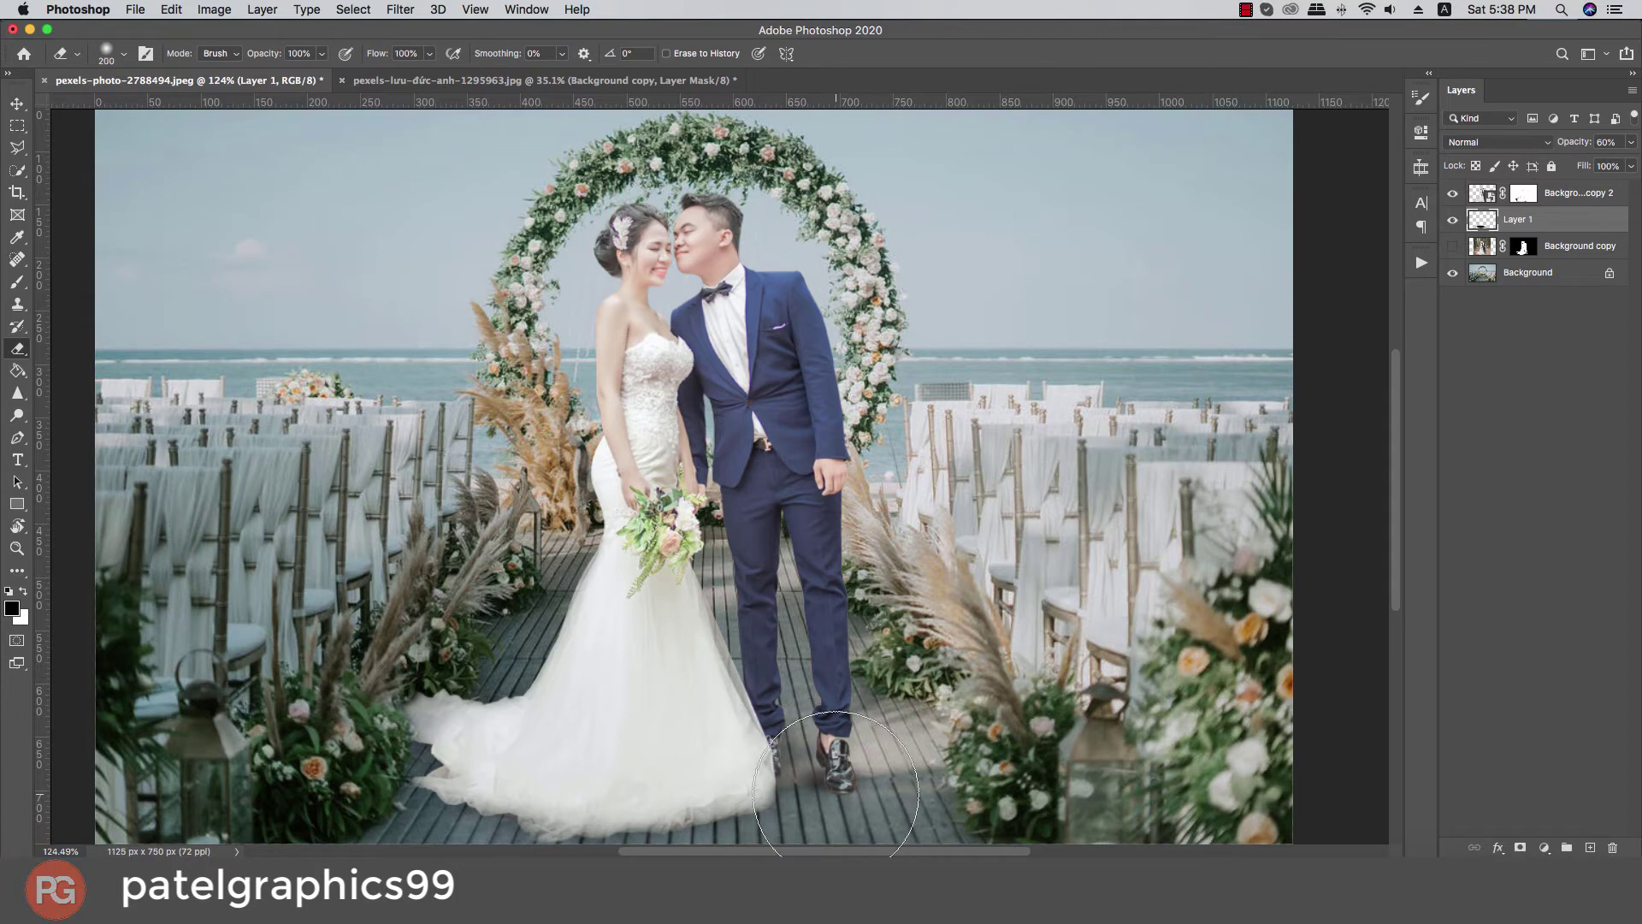
pyautogui.press('[')
pyautogui.press('[')
pyautogui.press('[')
pyautogui.press('[')
pyautogui.press('[')
pyautogui.press('[')
pyautogui.press('[')
pyautogui.press('[')
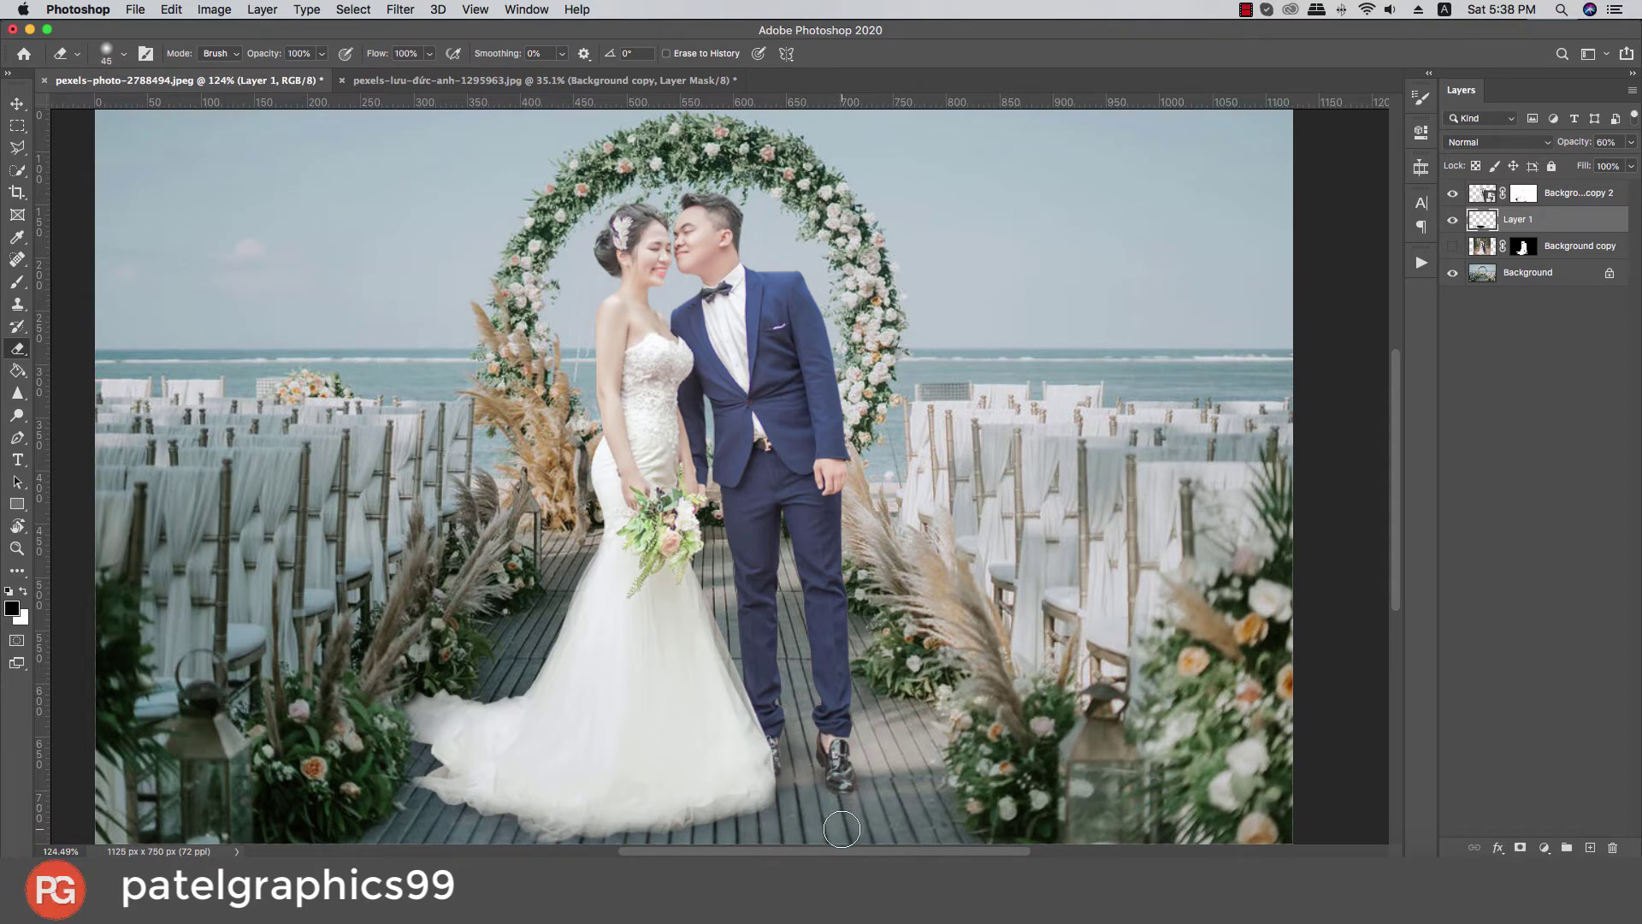
# Step: Restore the flattened Soft Round brush tip to a full circle
pyautogui.press('b')
pyautogui.scroll(3, 843, 796)
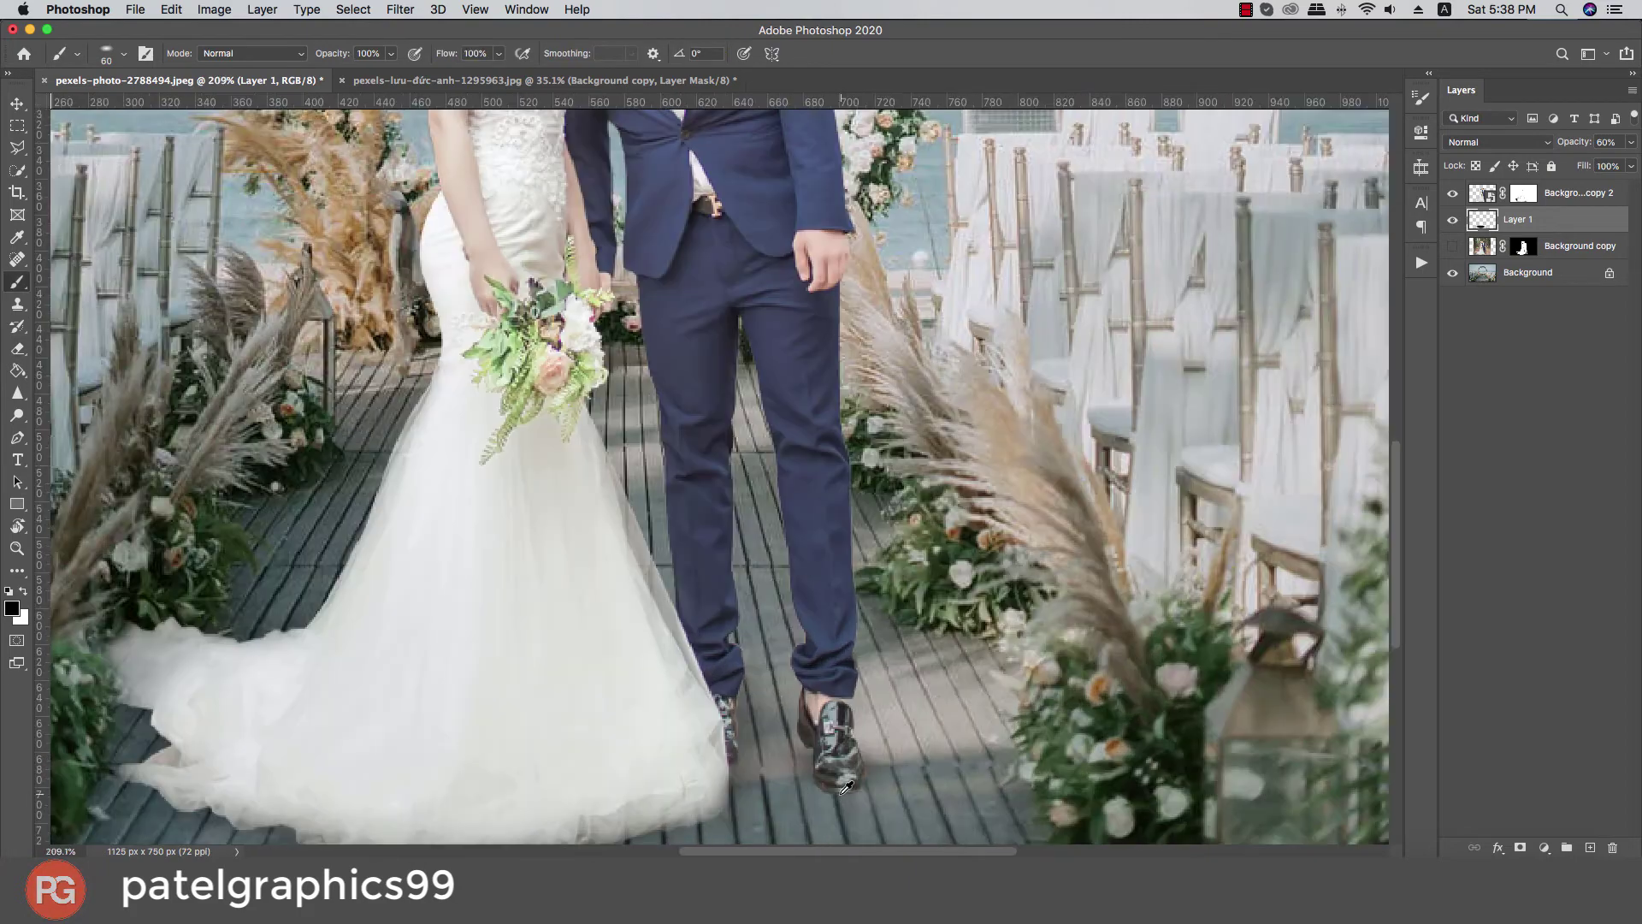
pyautogui.rightClick(846, 788)
pyautogui.moveTo(883, 635); pyautogui.dragTo(890, 671)
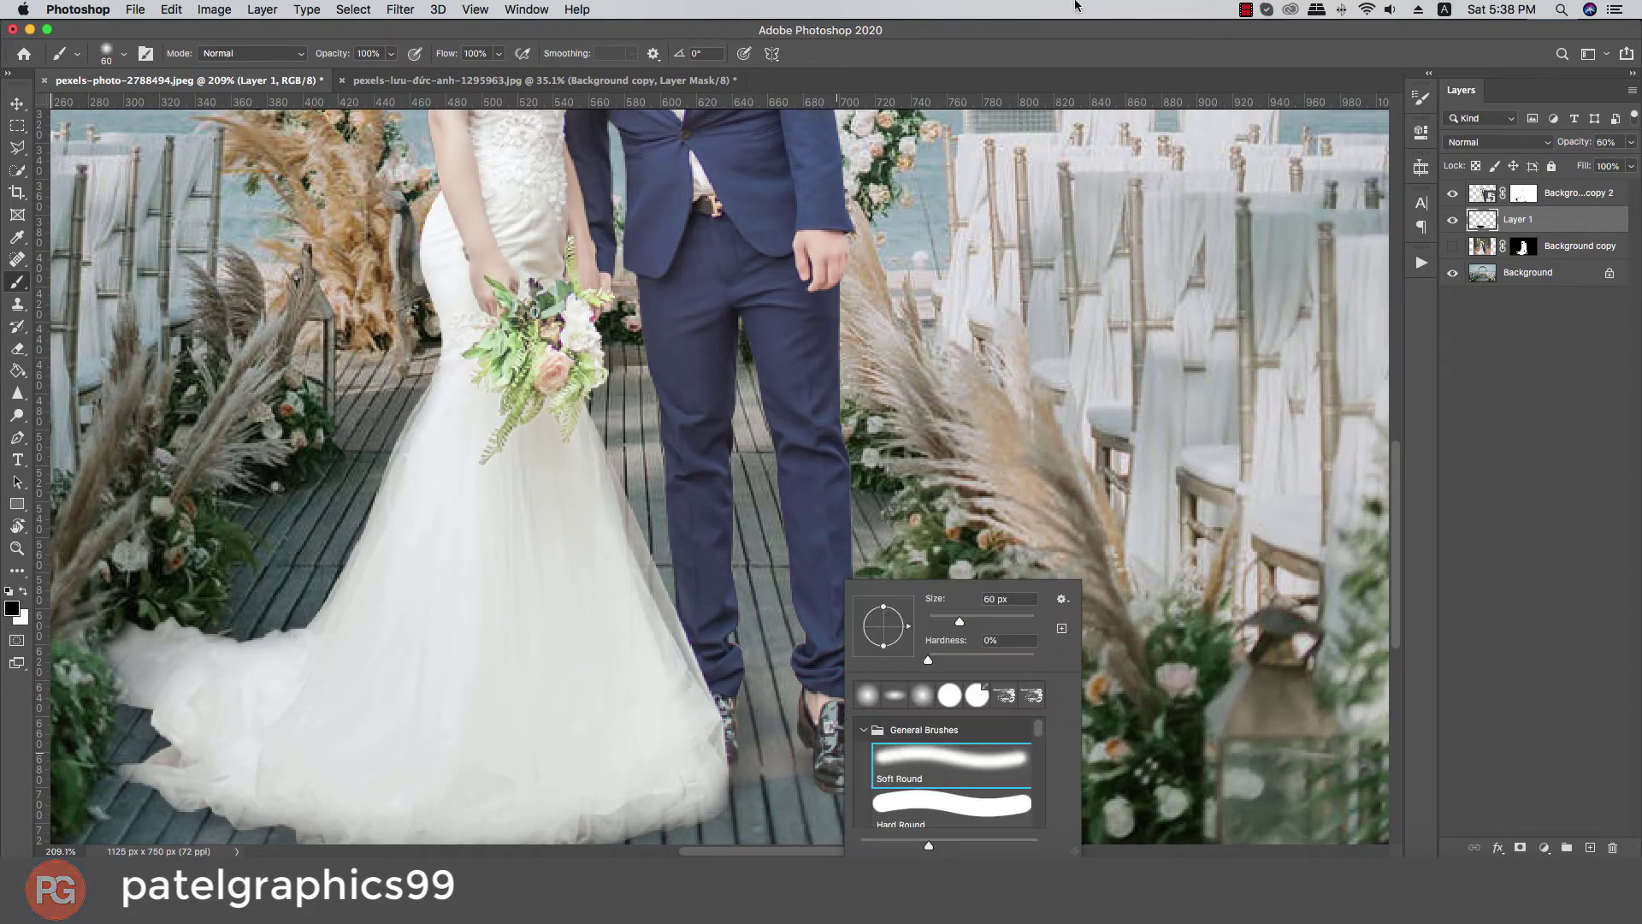
# Step: Paint a black contact shadow around the groom's front shoe with a 25 px soft round brush
pyautogui.click(953, 70)
pyautogui.press('[')
pyautogui.press('[')
pyautogui.press('[')
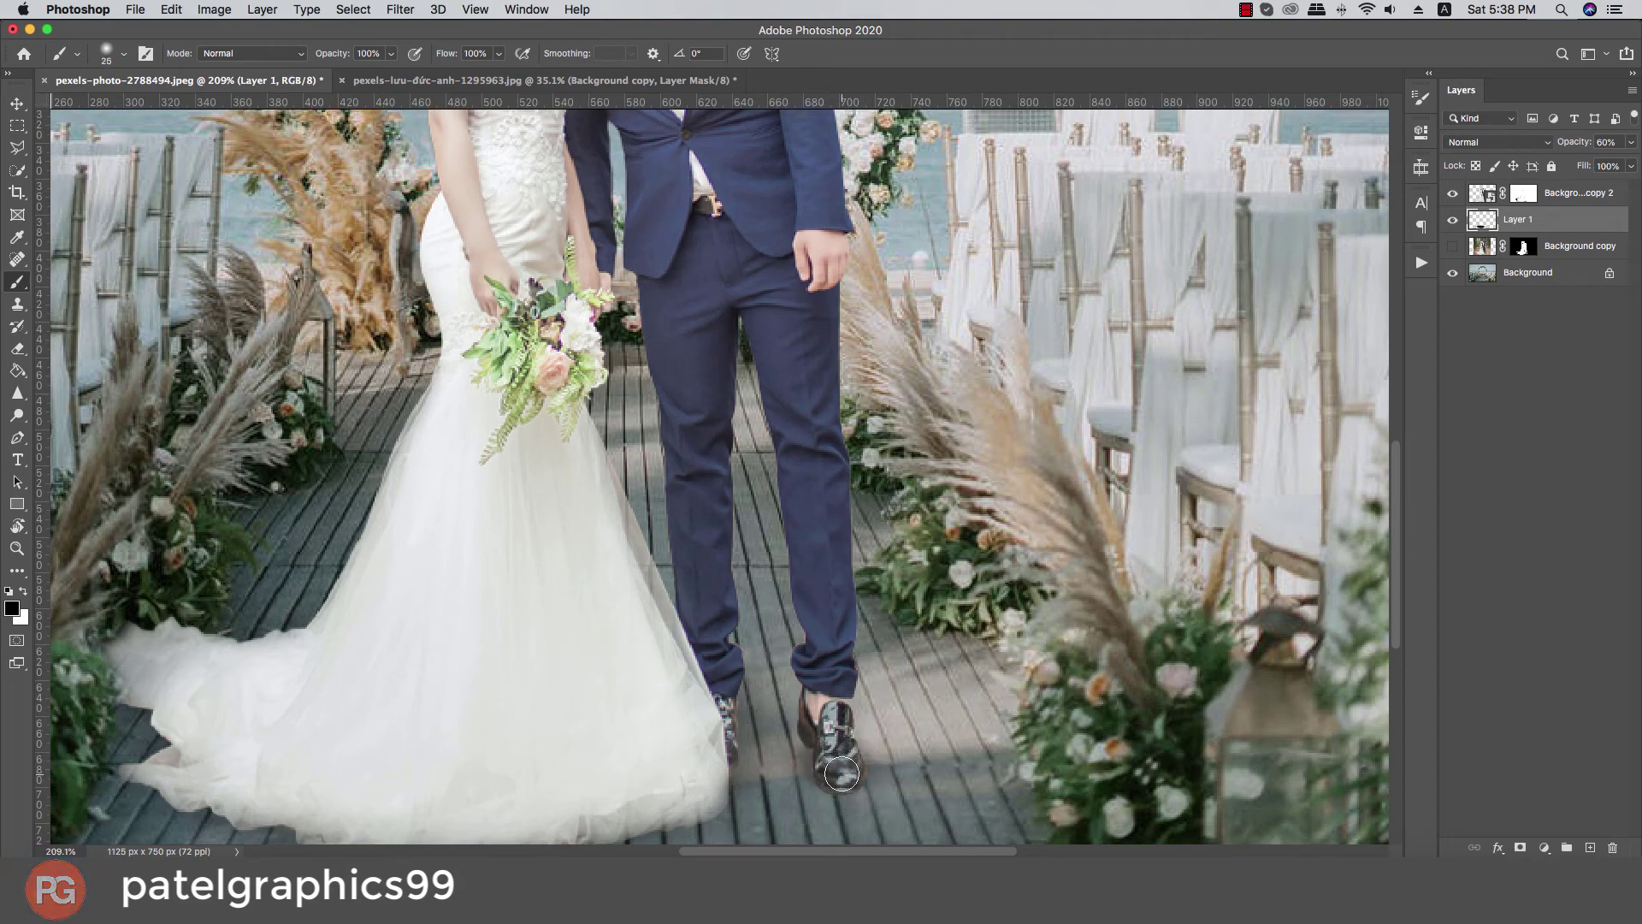
pyautogui.press('[')
pyautogui.moveTo(843, 750); pyautogui.dragTo(834, 719)
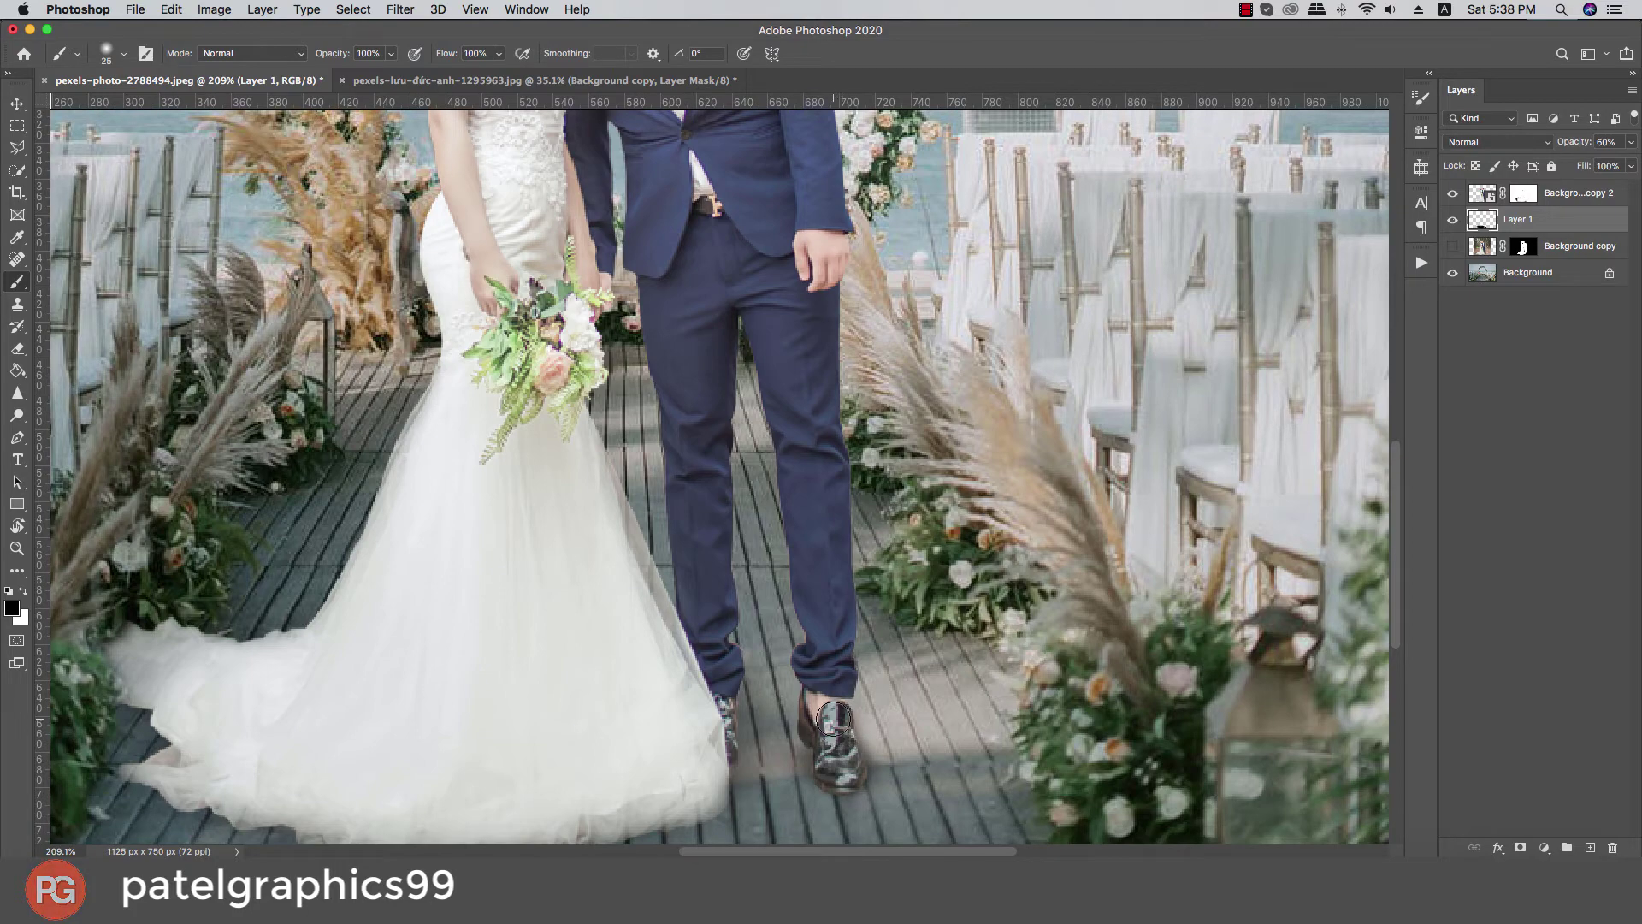
# Step: Examine the groom's shoe shadow up close and against the whole composite
pyautogui.press('x')
pyautogui.press('e')
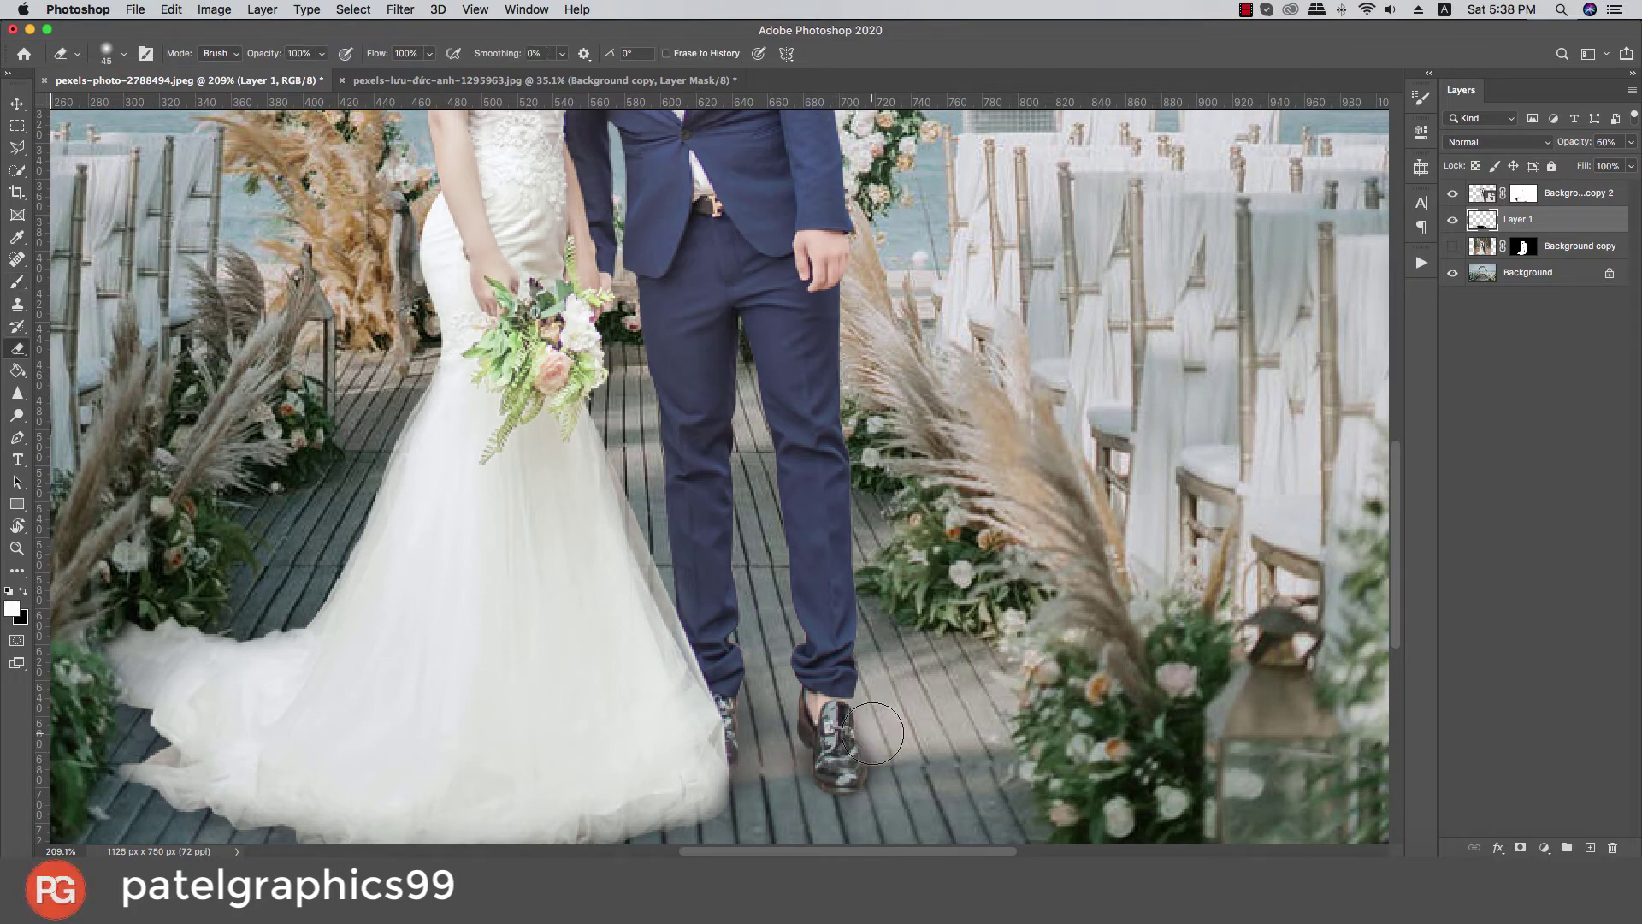
pyautogui.scroll(-10, 937, 711)
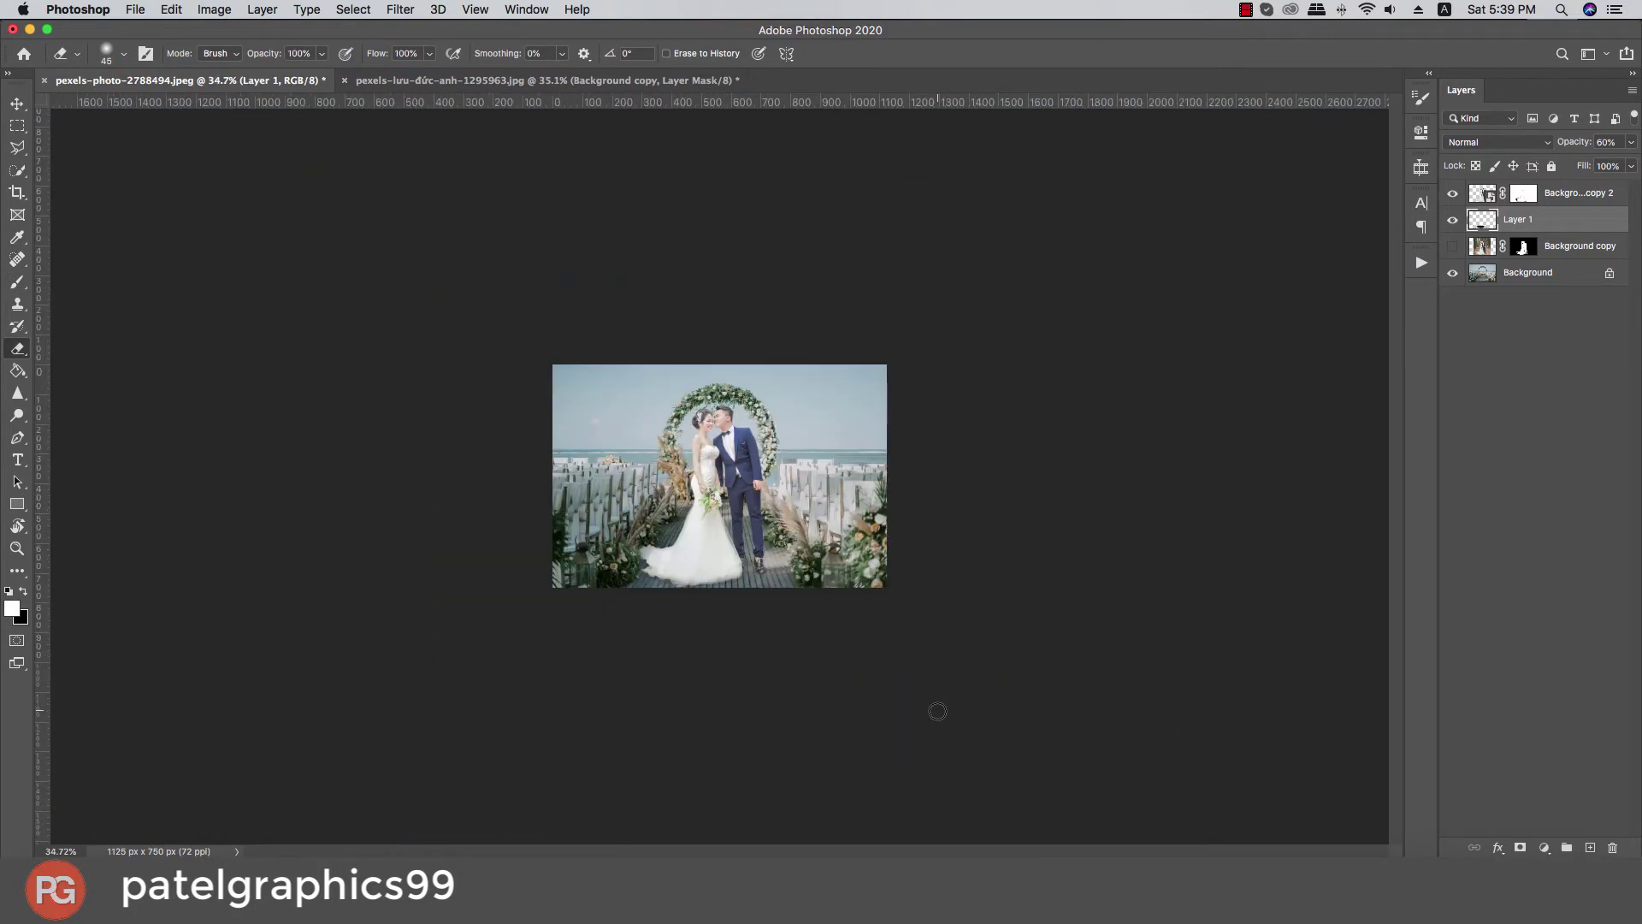
pyautogui.scroll(4, 850, 705)
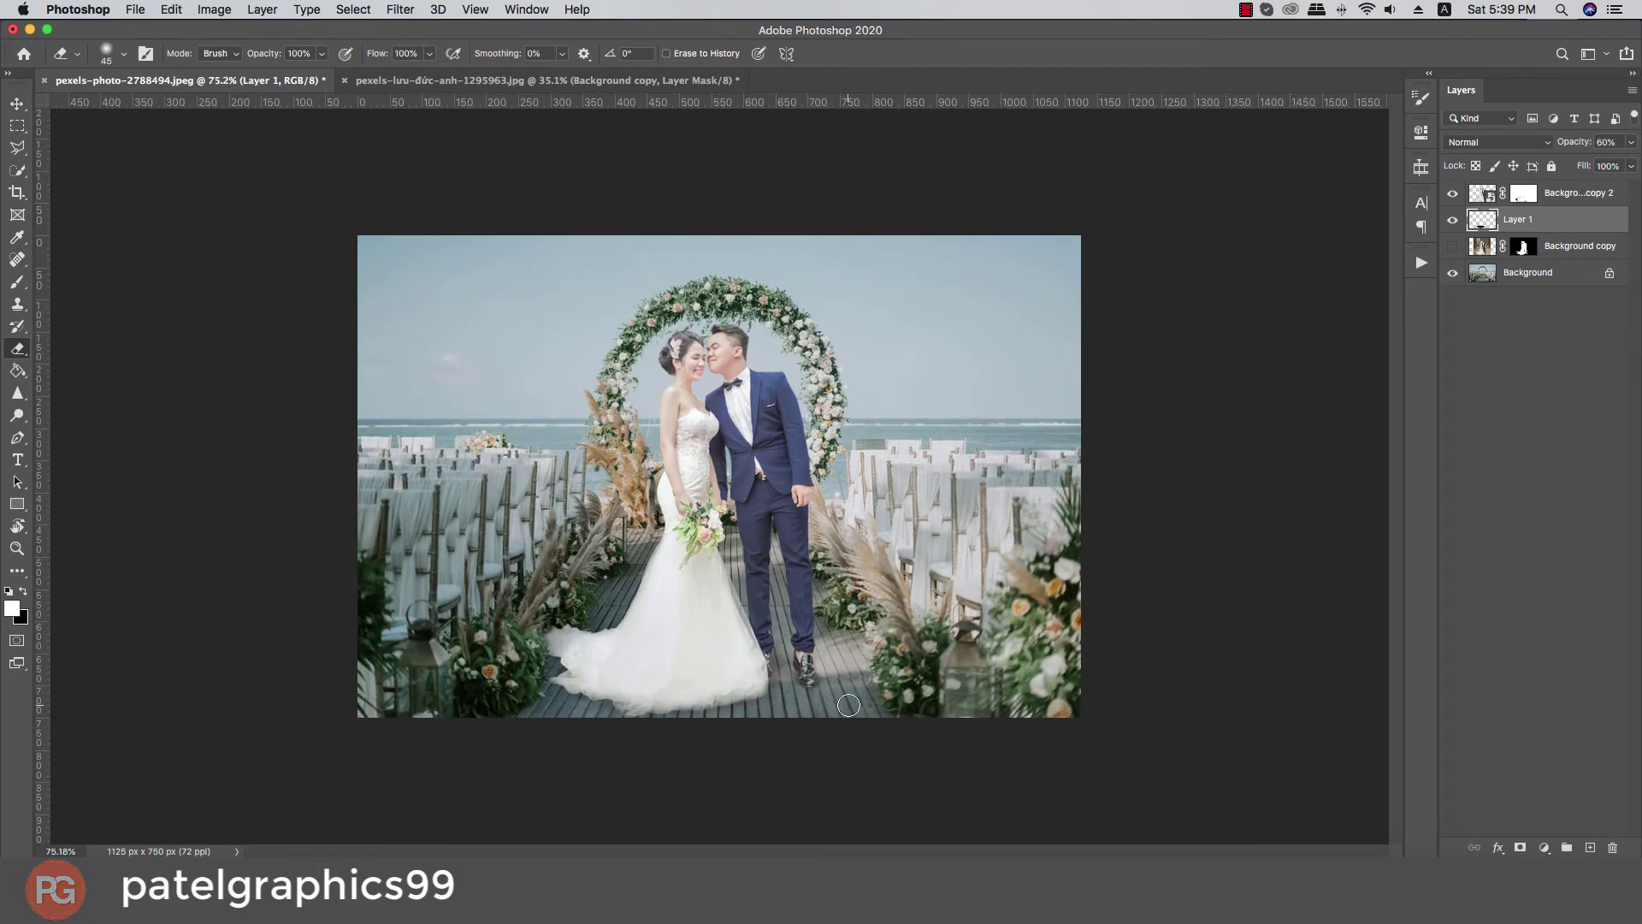
pyautogui.scroll(1, 848, 705)
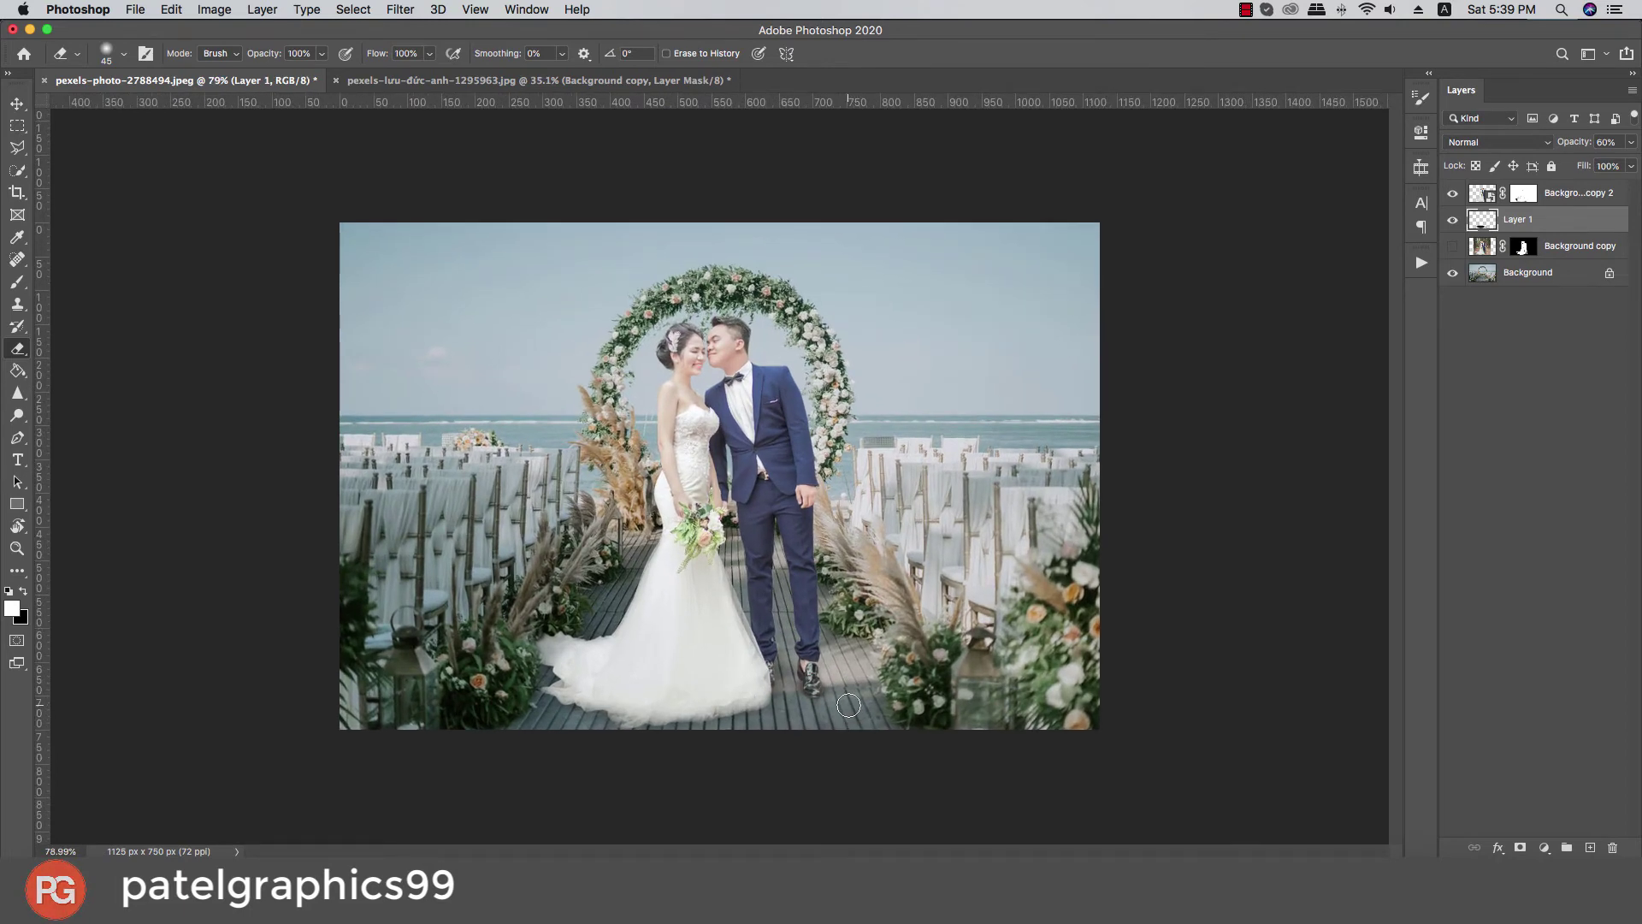
pyautogui.scroll(2, 848, 705)
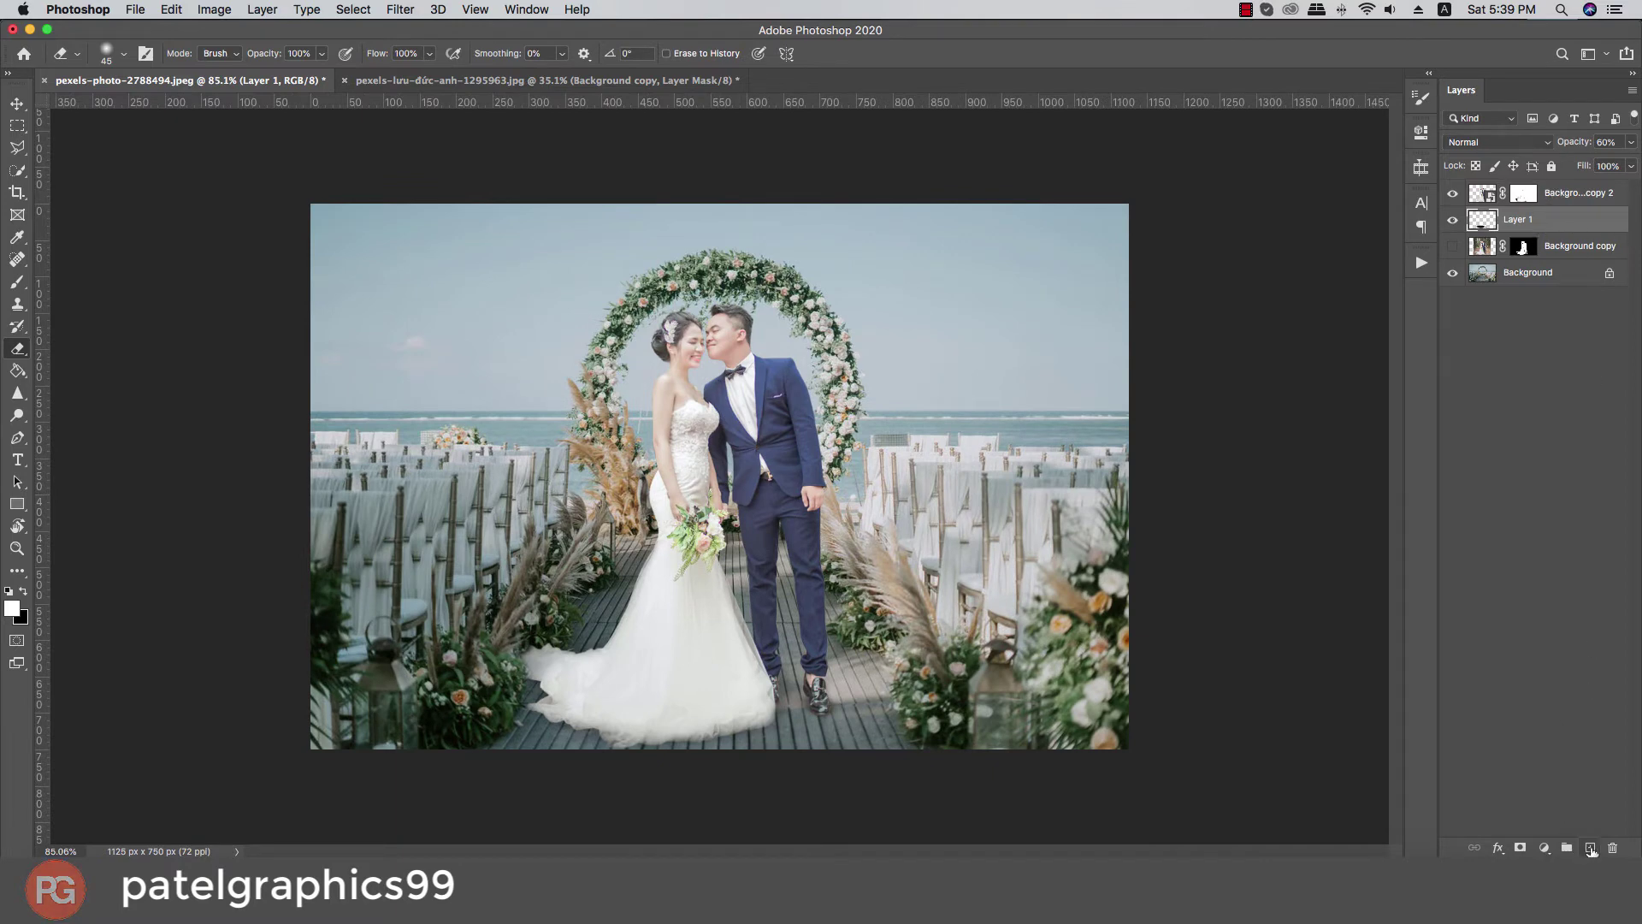
# Step: Add a new layer above the Background copy 2 couple layer and clip it to that layer
pyautogui.click(1582, 192)
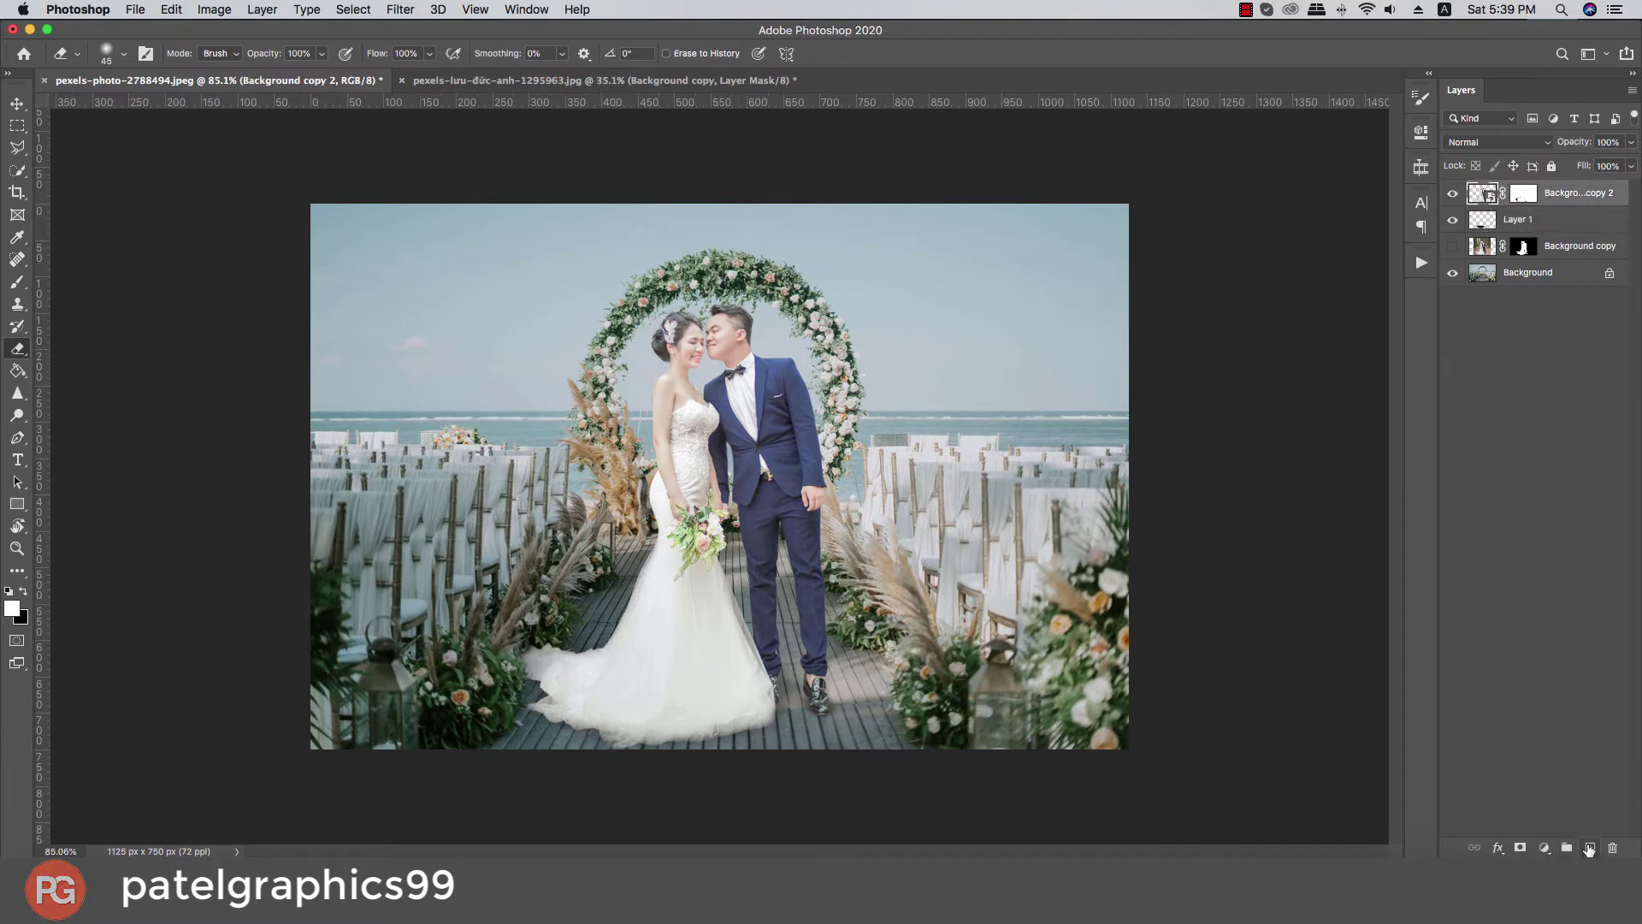
pyautogui.click(1590, 847)
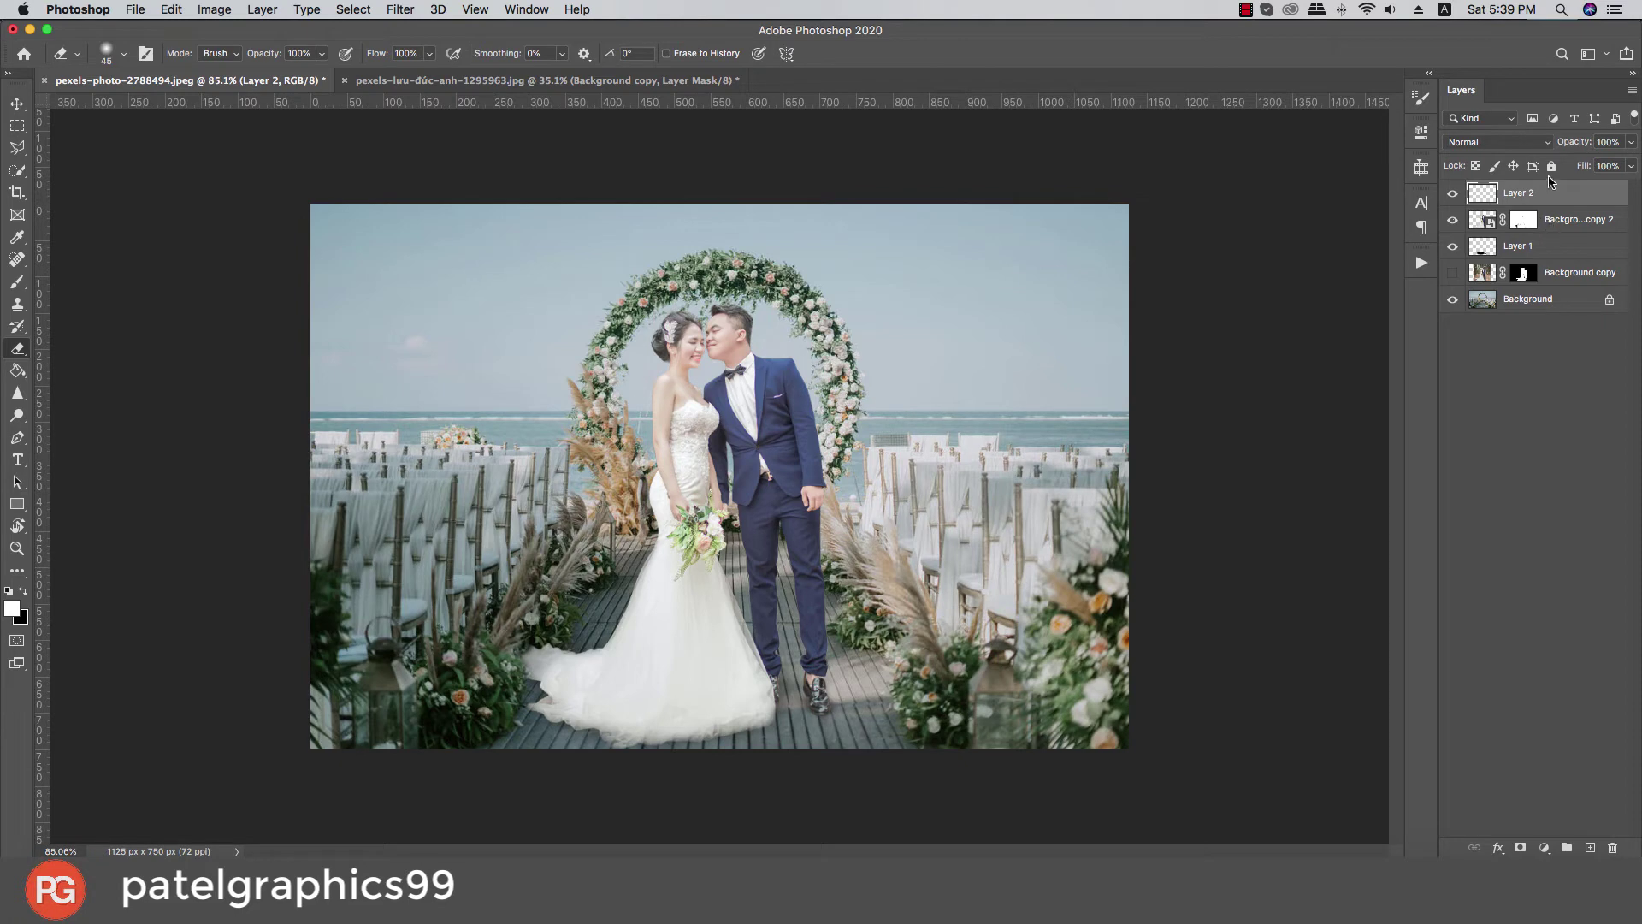
pyautogui.rightClick(1568, 197)
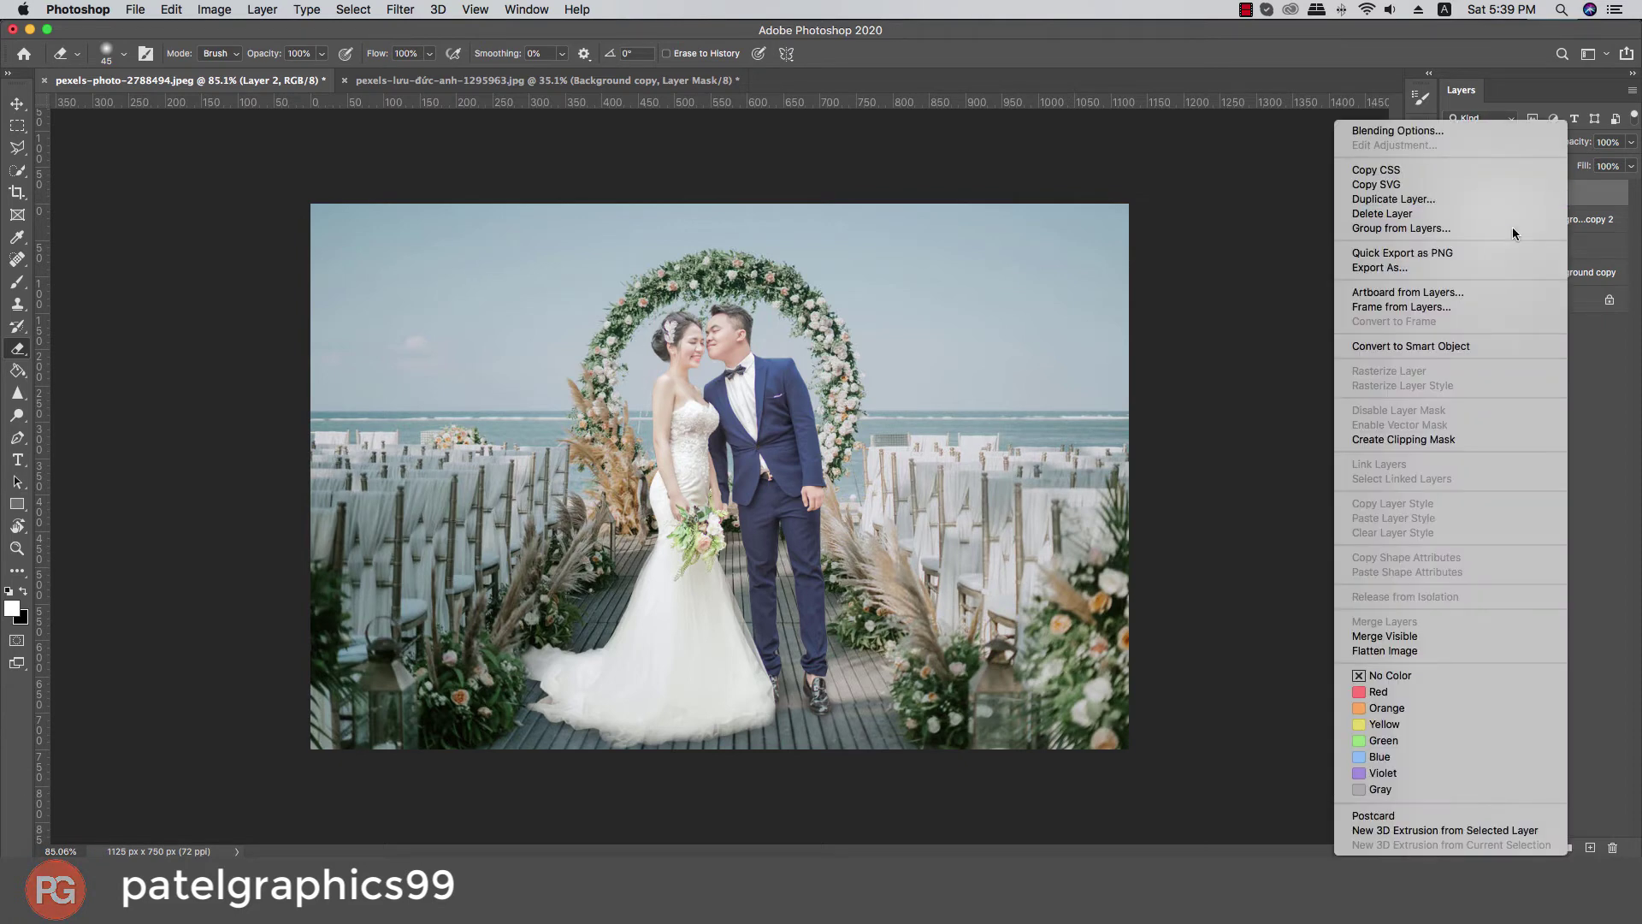
pyautogui.click(1409, 438)
# Step: Paint black shading across the lower dress and groom's shoes on the clipped layer with a 700 px soft brush
pyautogui.click(24, 591)
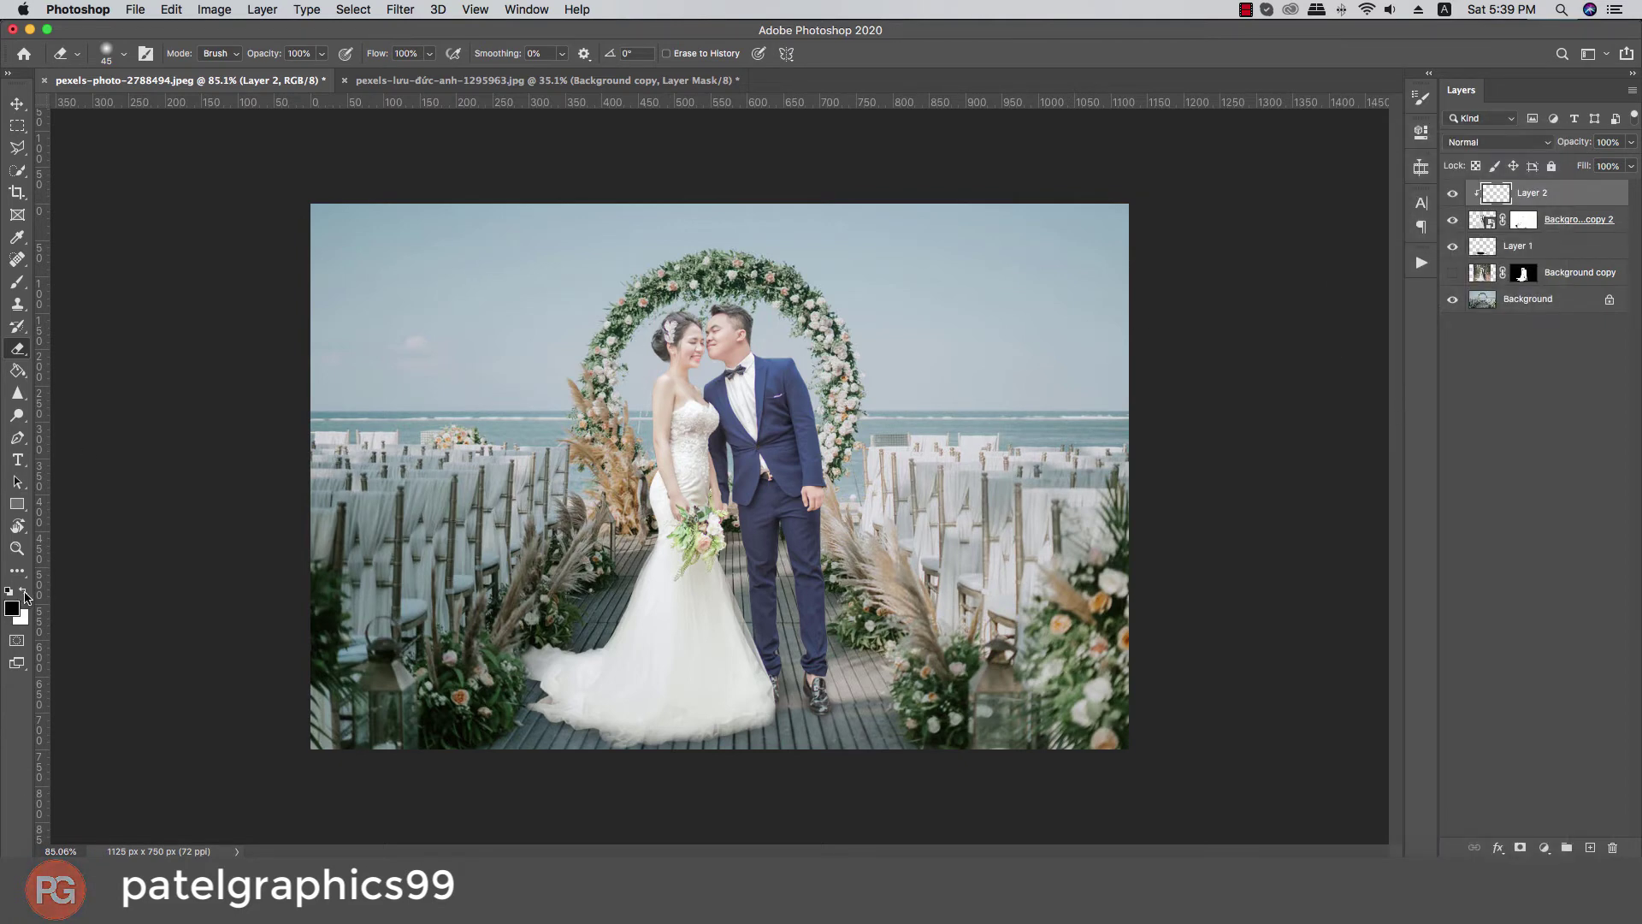
pyautogui.press('b')
pyautogui.scroll(-5, 537, 599)
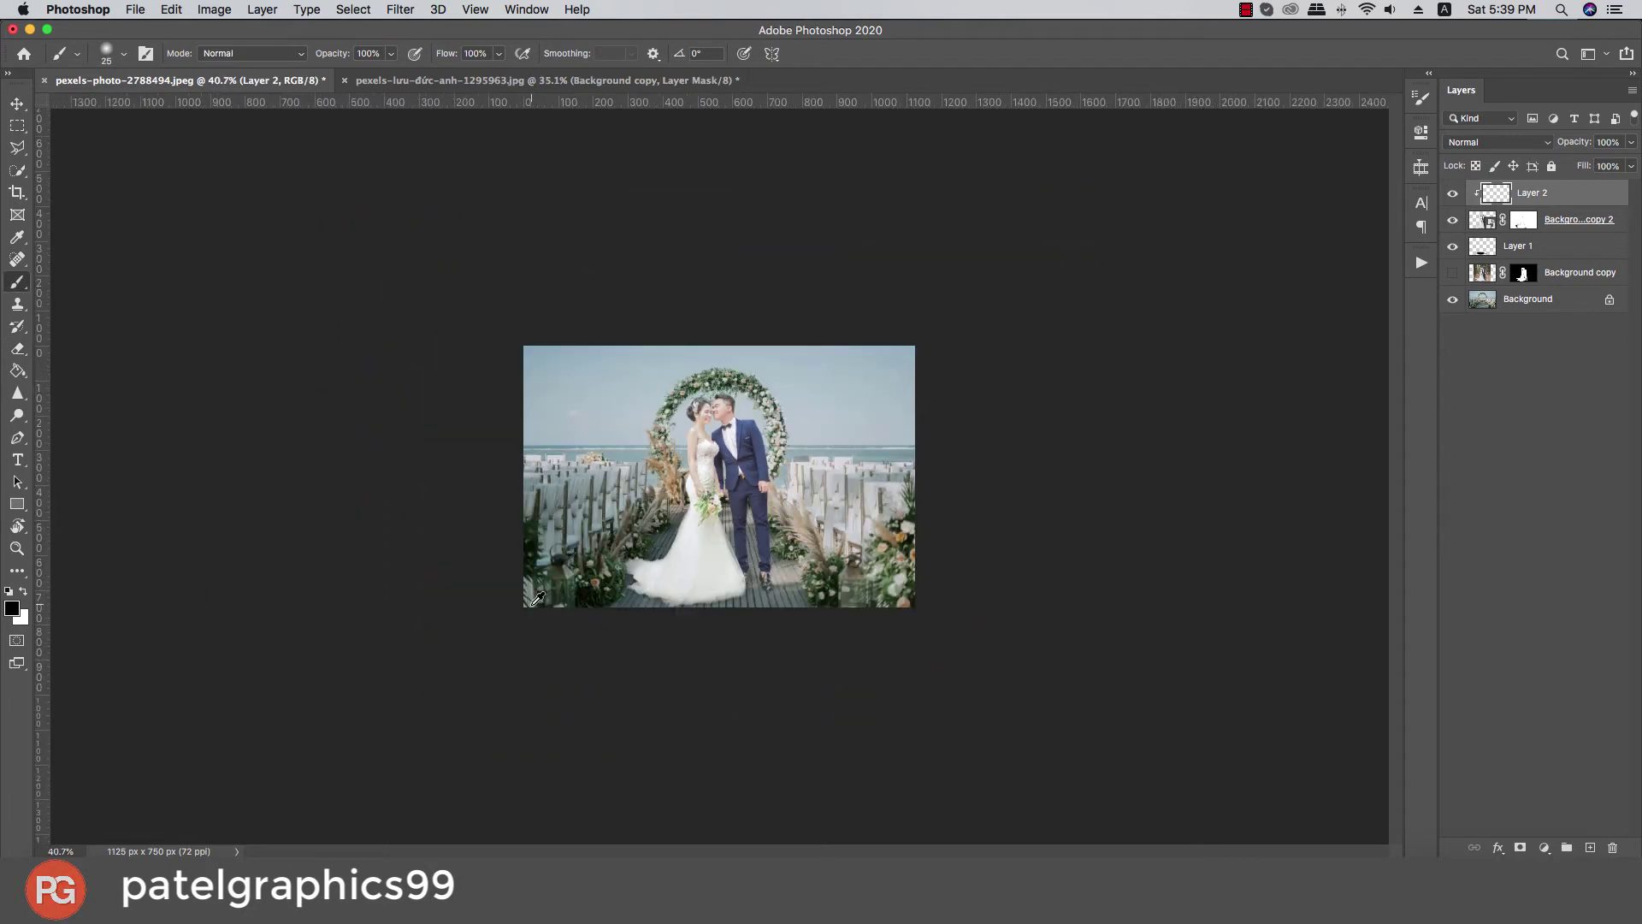
pyautogui.press(']')
pyautogui.press(']')
pyautogui.press(']')
pyautogui.press(']')
pyautogui.press(']')
pyautogui.press(']')
pyautogui.press(']')
pyautogui.press(']')
pyautogui.press(']')
pyautogui.press(']')
pyautogui.press(']')
pyautogui.press(']')
pyautogui.press(']')
pyautogui.press(']')
pyautogui.press(']')
pyautogui.press(']')
pyautogui.press(']')
pyautogui.moveTo(557, 619); pyautogui.dragTo(755, 614)
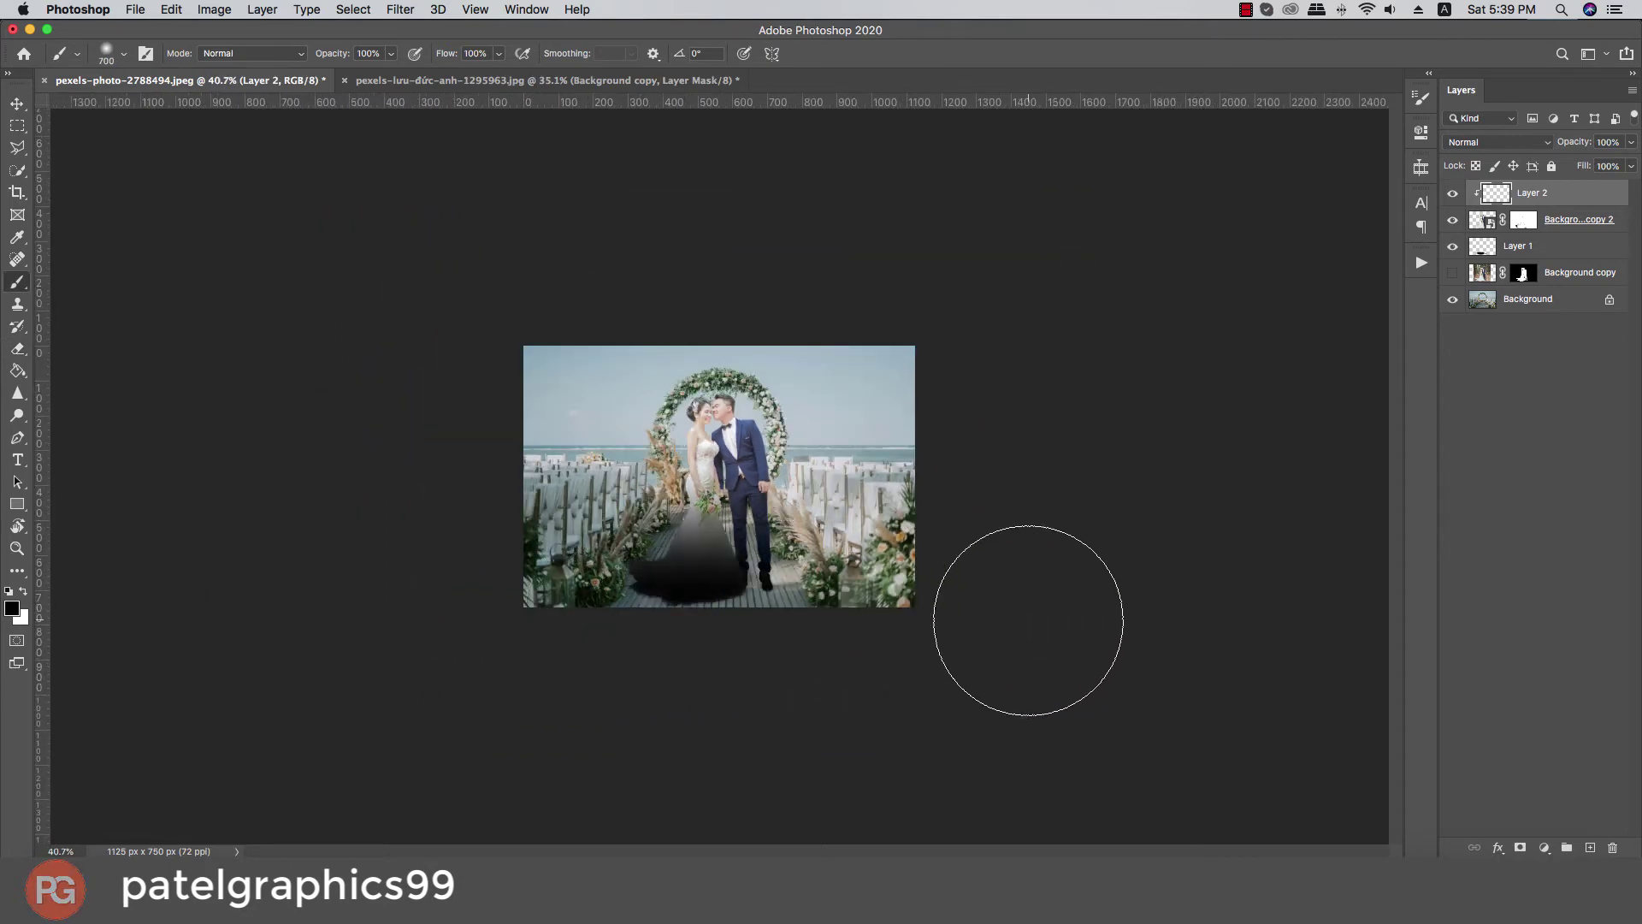
# Step: Lower the clipped shading layer's opacity to 5% and squash it vertically toward the foot of the couple
pyautogui.click(1628, 144)
pyautogui.moveTo(1628, 161); pyautogui.dragTo(1556, 166)
pyautogui.press('super+t')
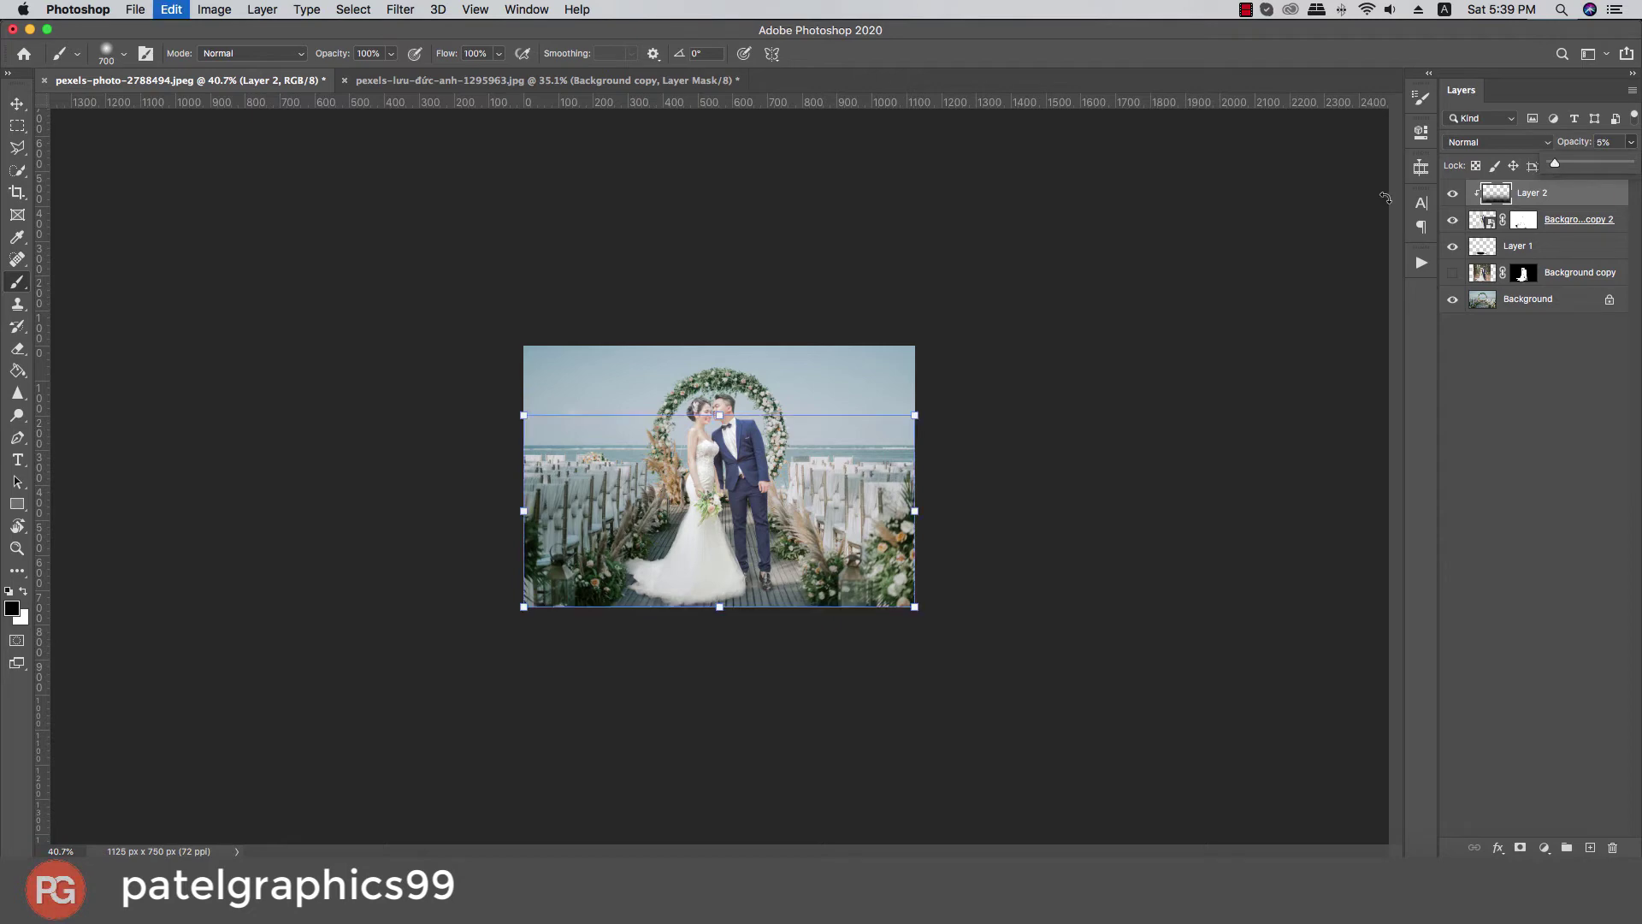
pyautogui.moveTo(719, 346); pyautogui.dragTo(722, 515)
pyautogui.press('Return')
# Step: Raise the clipped shading layer's opacity to 18%
pyautogui.scroll(6, 738, 455)
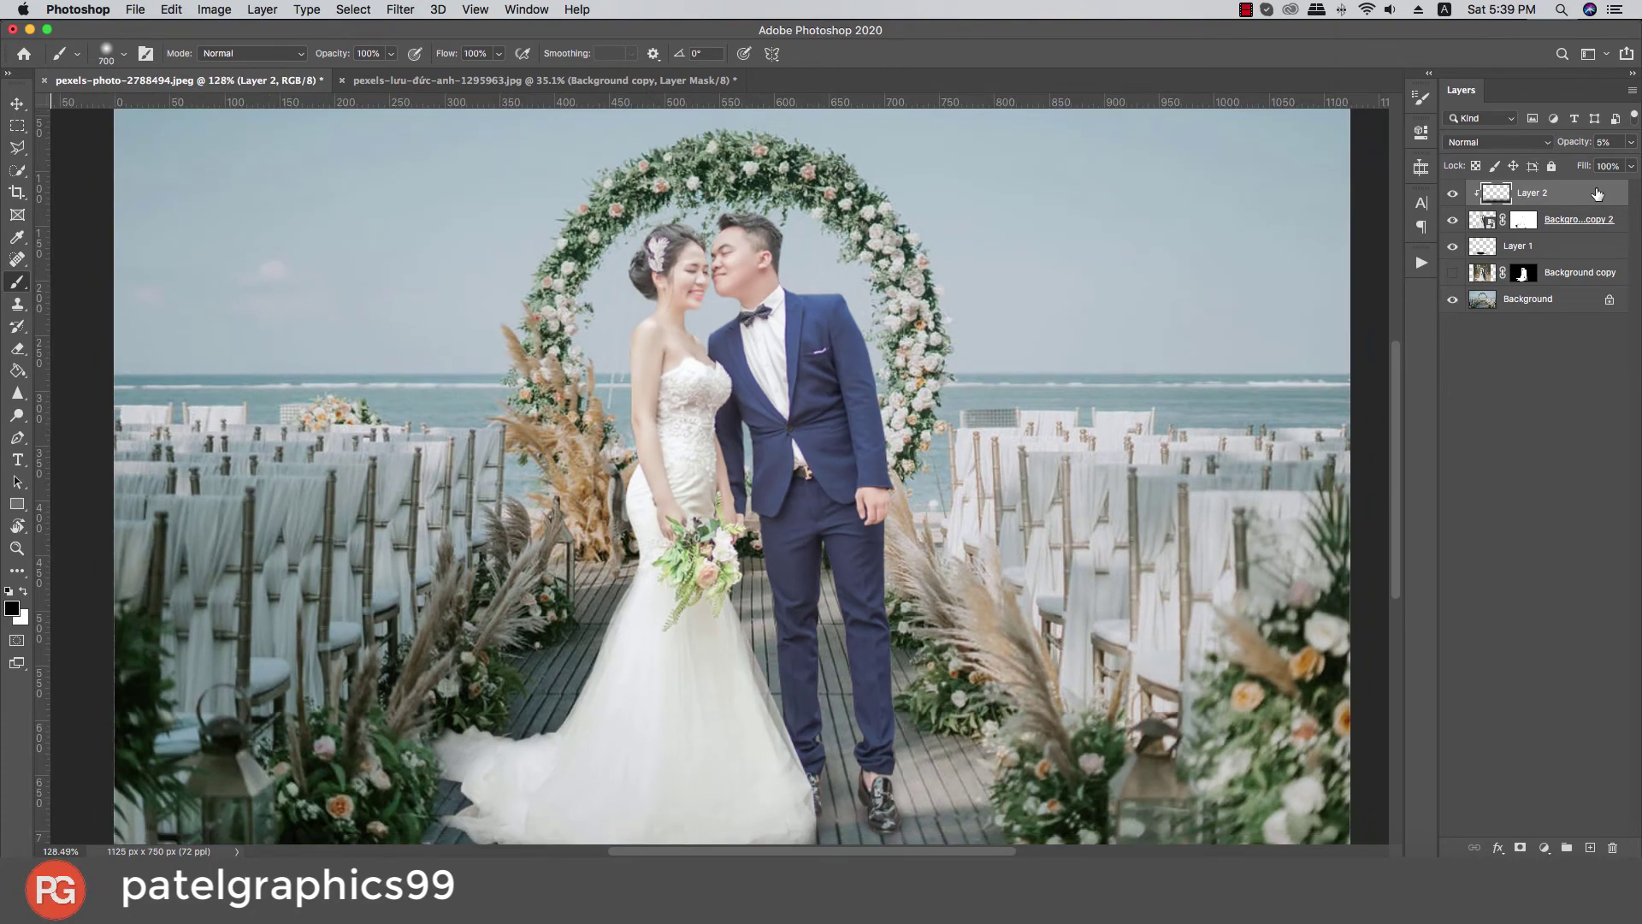
pyautogui.scroll(-3, 986, 449)
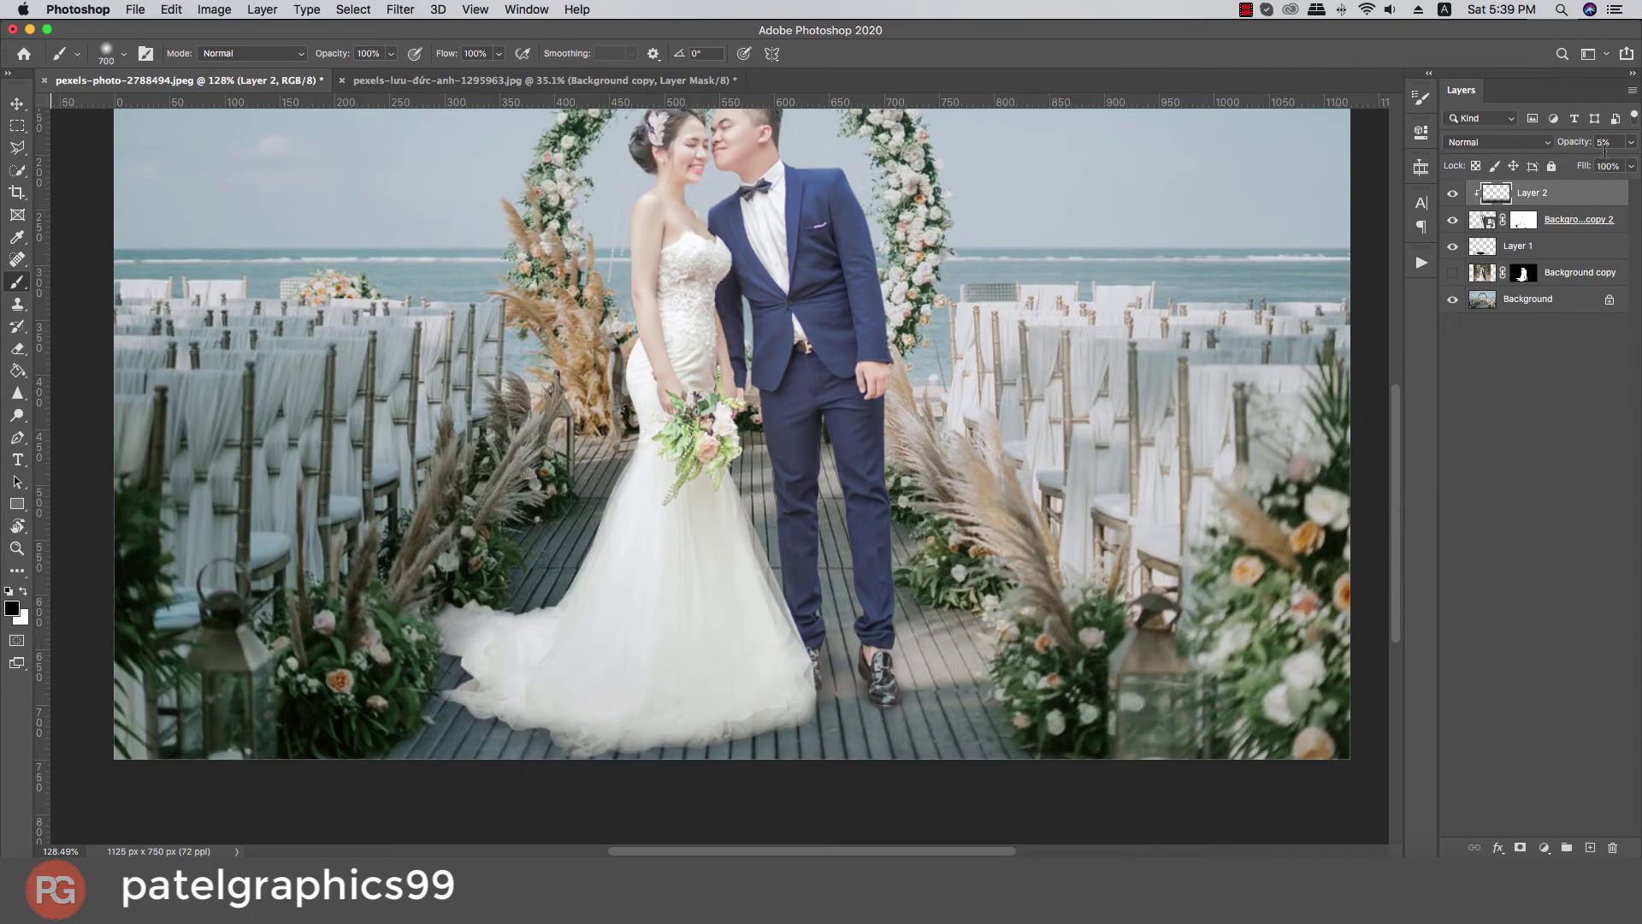
pyautogui.click(1630, 142)
pyautogui.moveTo(1558, 165); pyautogui.dragTo(1570, 172)
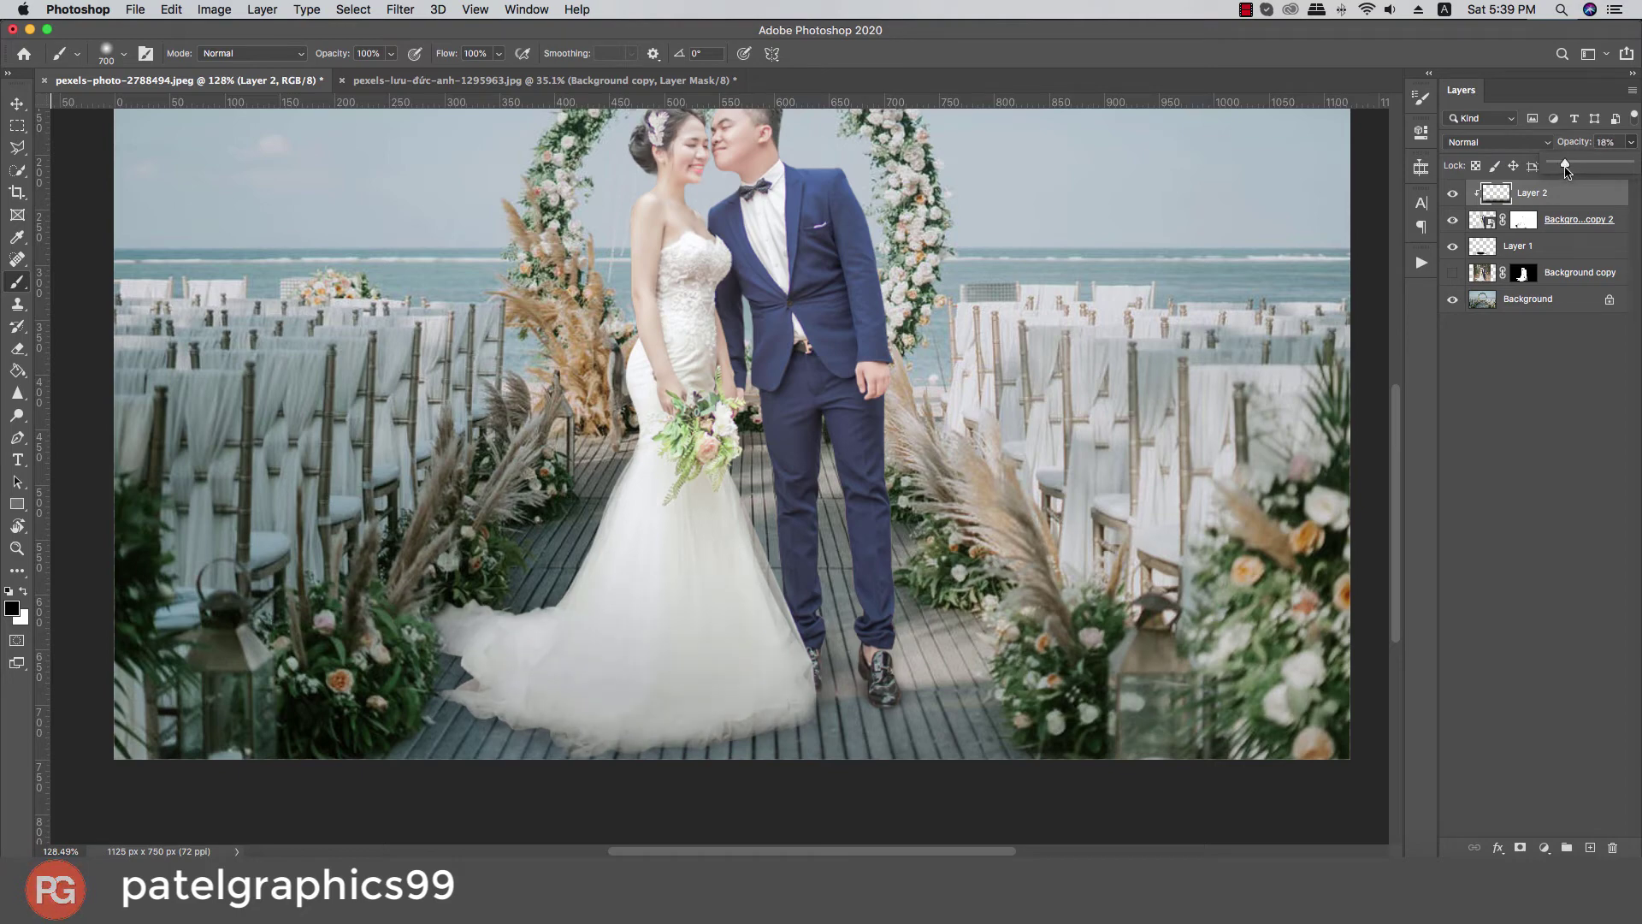
# Step: Examine how the shaded dress, shoes and ground shadows blend across the whole composite
pyautogui.scroll(-5, 776, 617)
pyautogui.scroll(-2, 775, 618)
pyautogui.scroll(8, 775, 617)
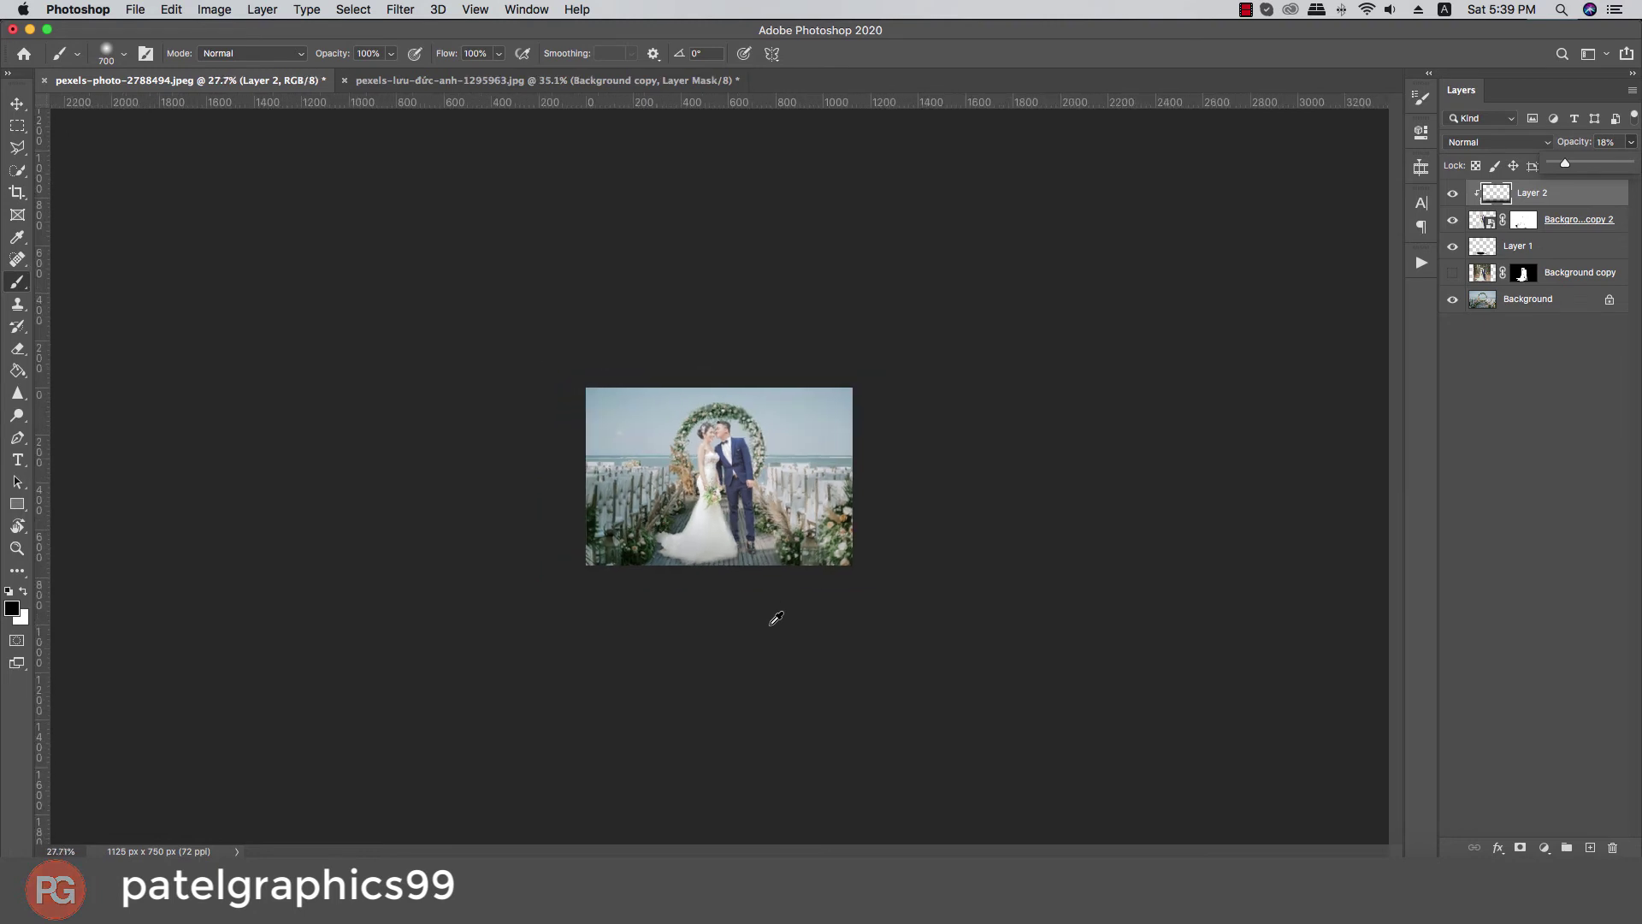
pyautogui.press('[')
pyautogui.press('[')
pyautogui.press('[')
pyautogui.press('[')
pyautogui.press('[')
pyautogui.press('[')
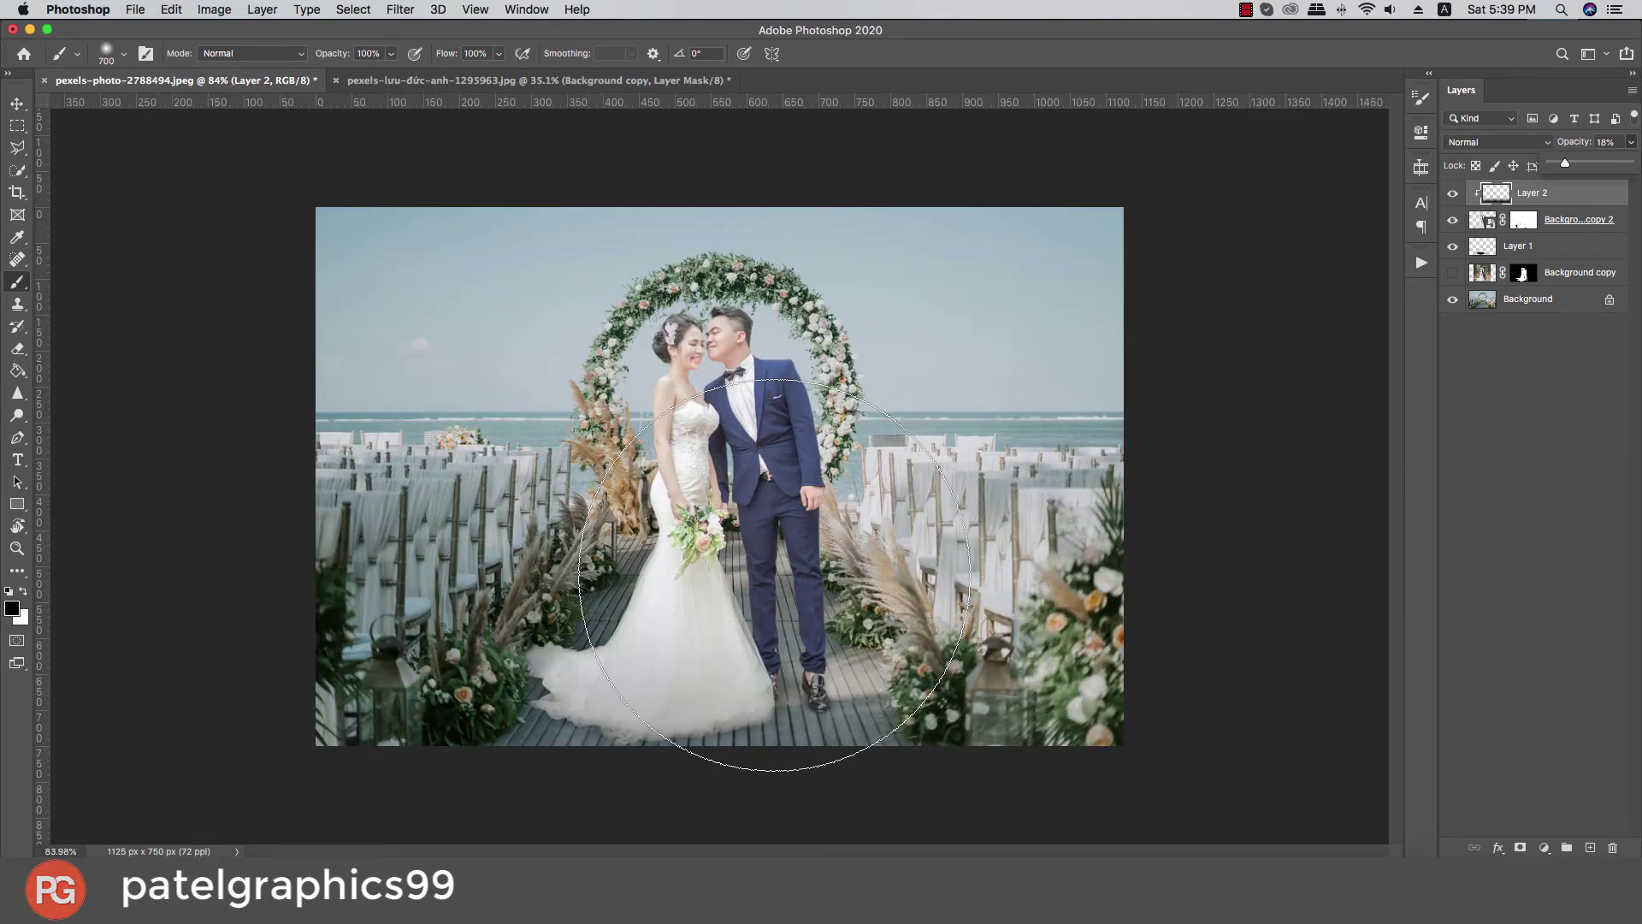
pyautogui.press('[')
pyautogui.press('[')
pyautogui.press('[')
pyautogui.press('[')
pyautogui.press('[')
pyautogui.press('[')
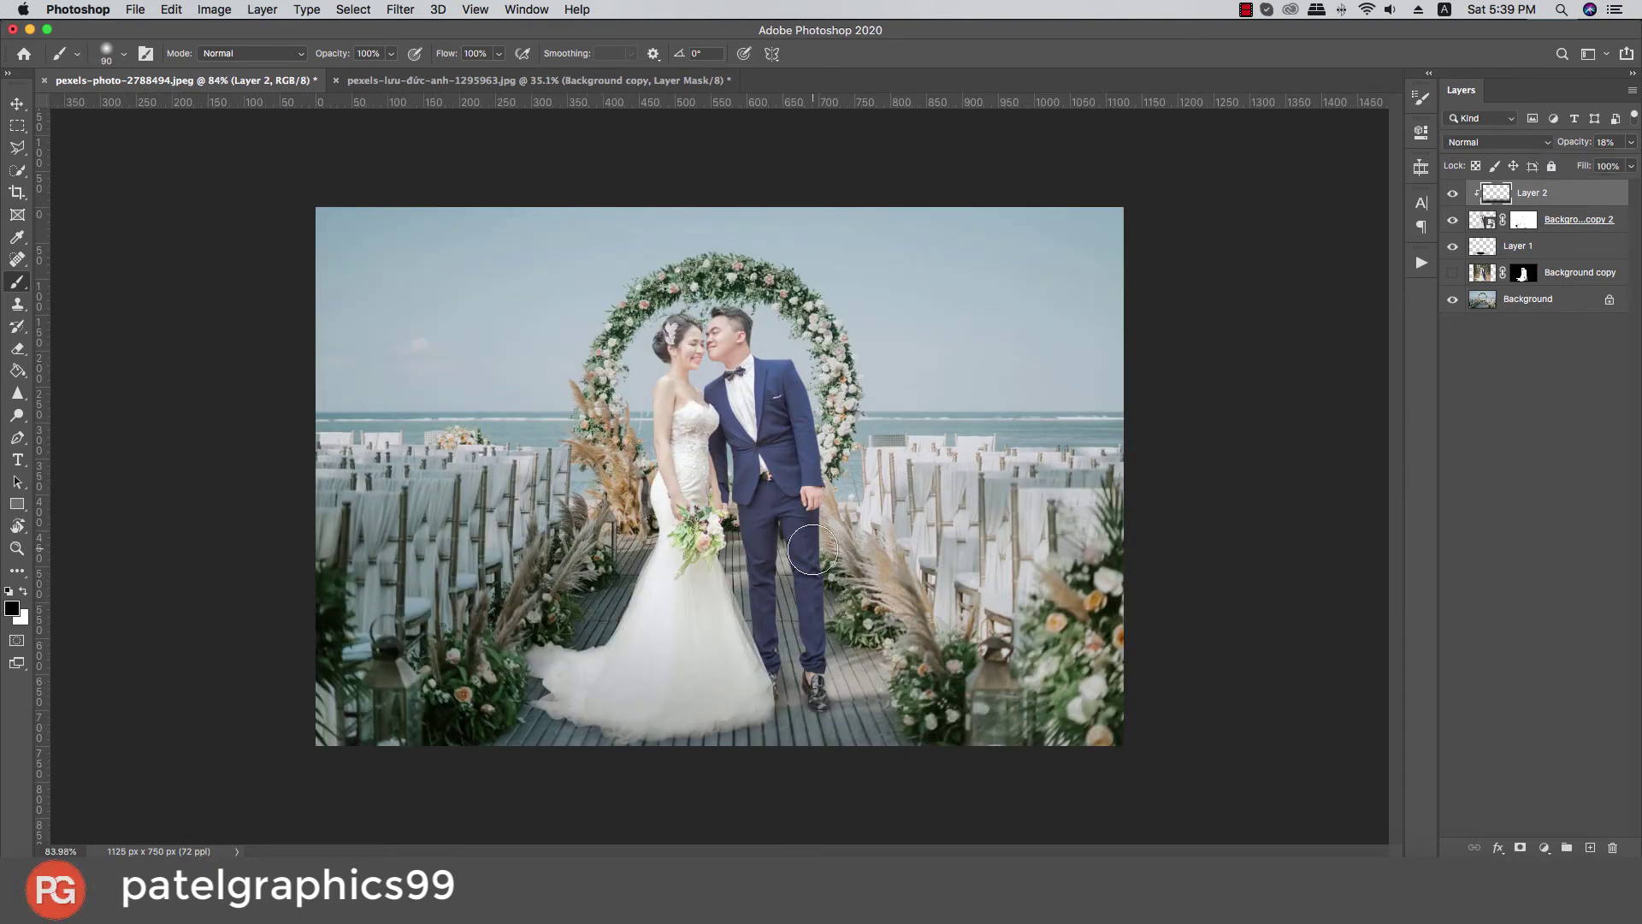
pyautogui.scroll(10, 817, 565)
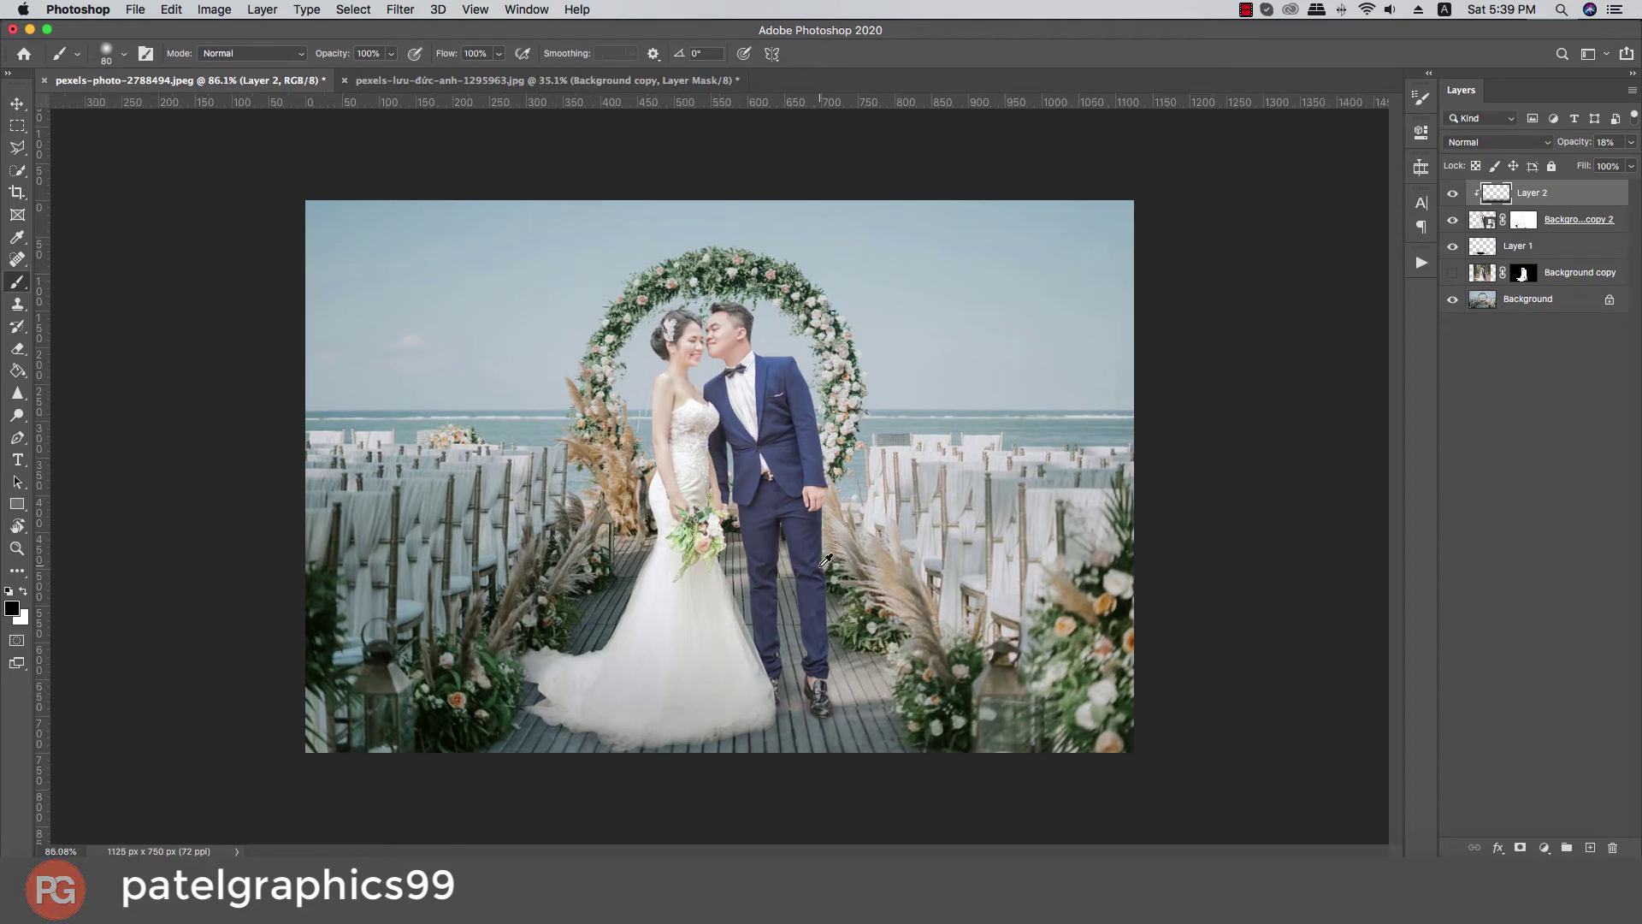
pyautogui.scroll(-10, 825, 560)
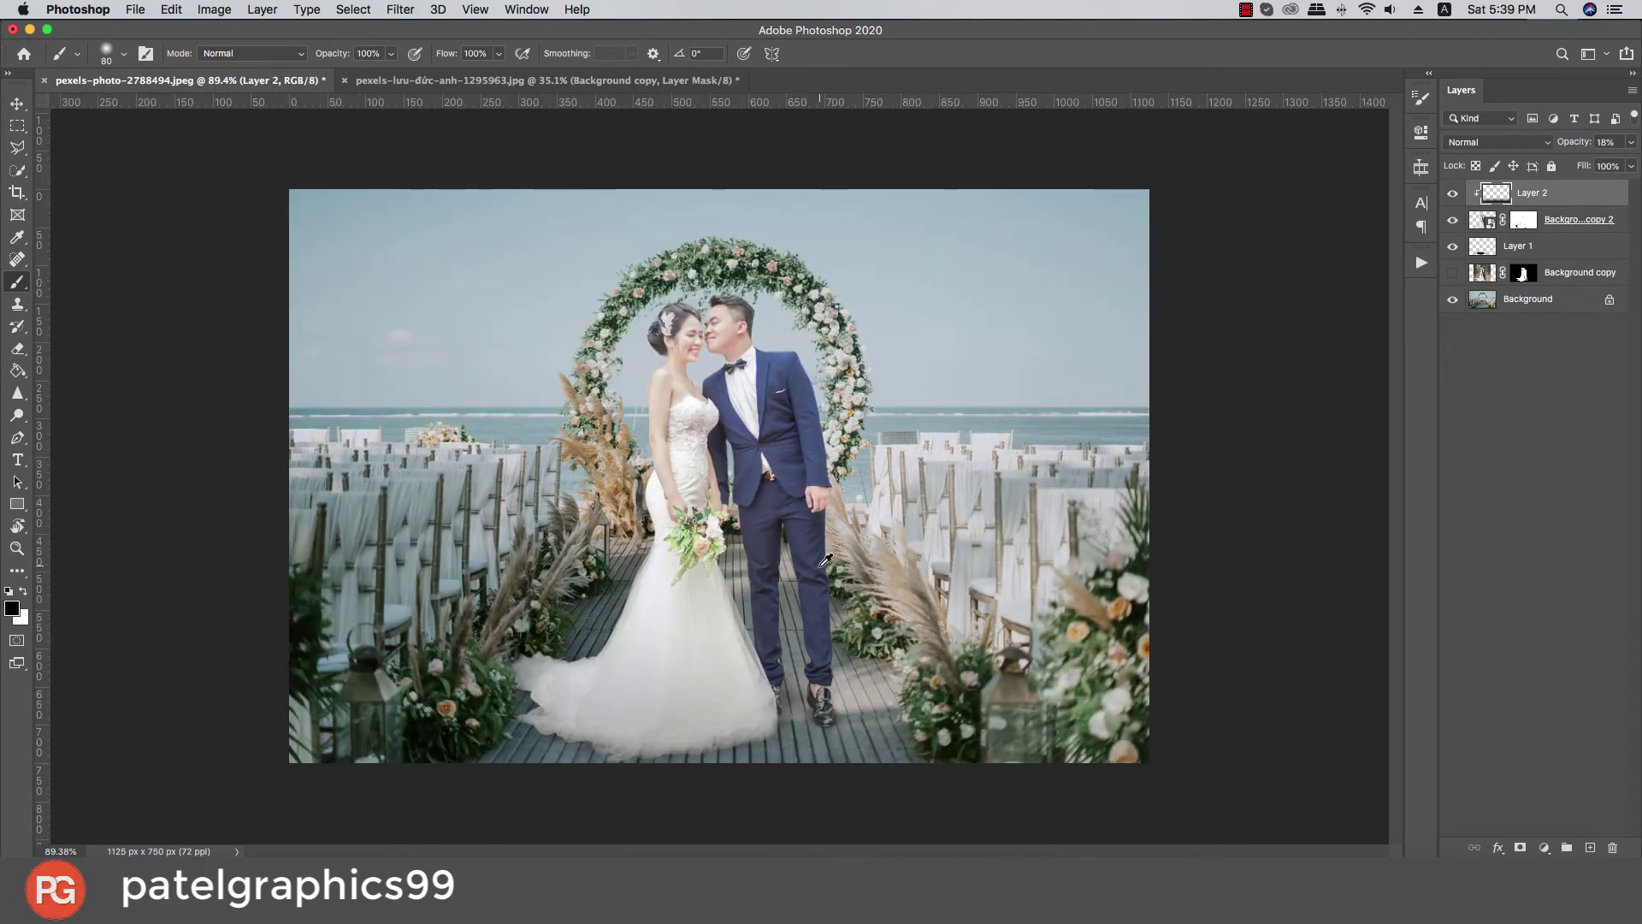
pyautogui.scroll(2, 825, 560)
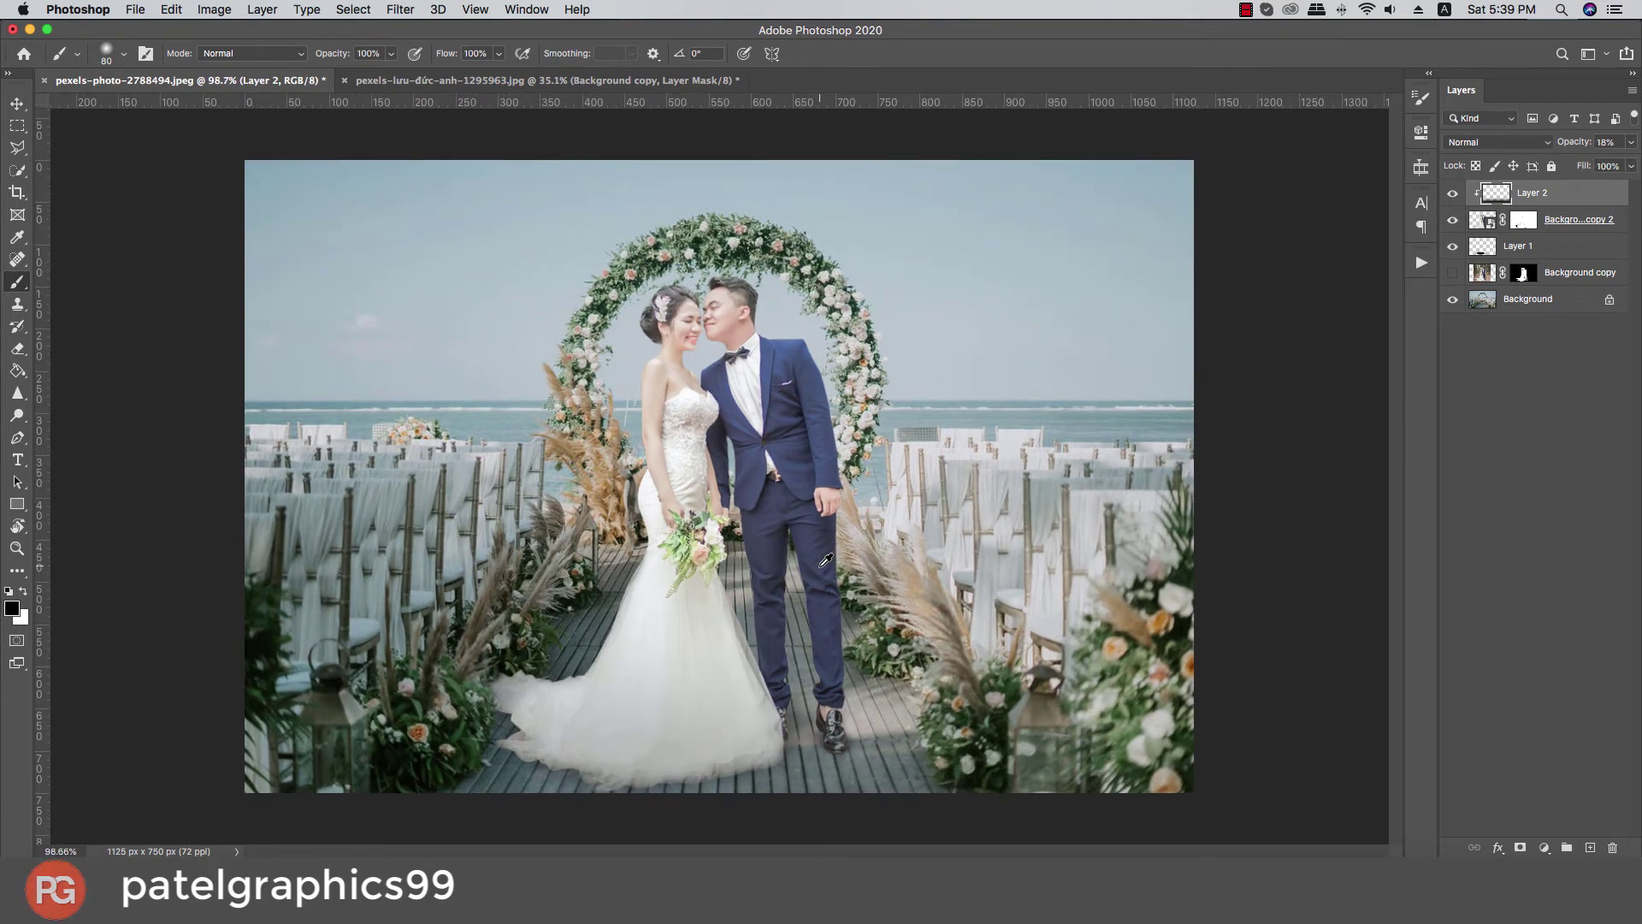
pyautogui.scroll(1, 825, 560)
pyautogui.scroll(-5, 826, 560)
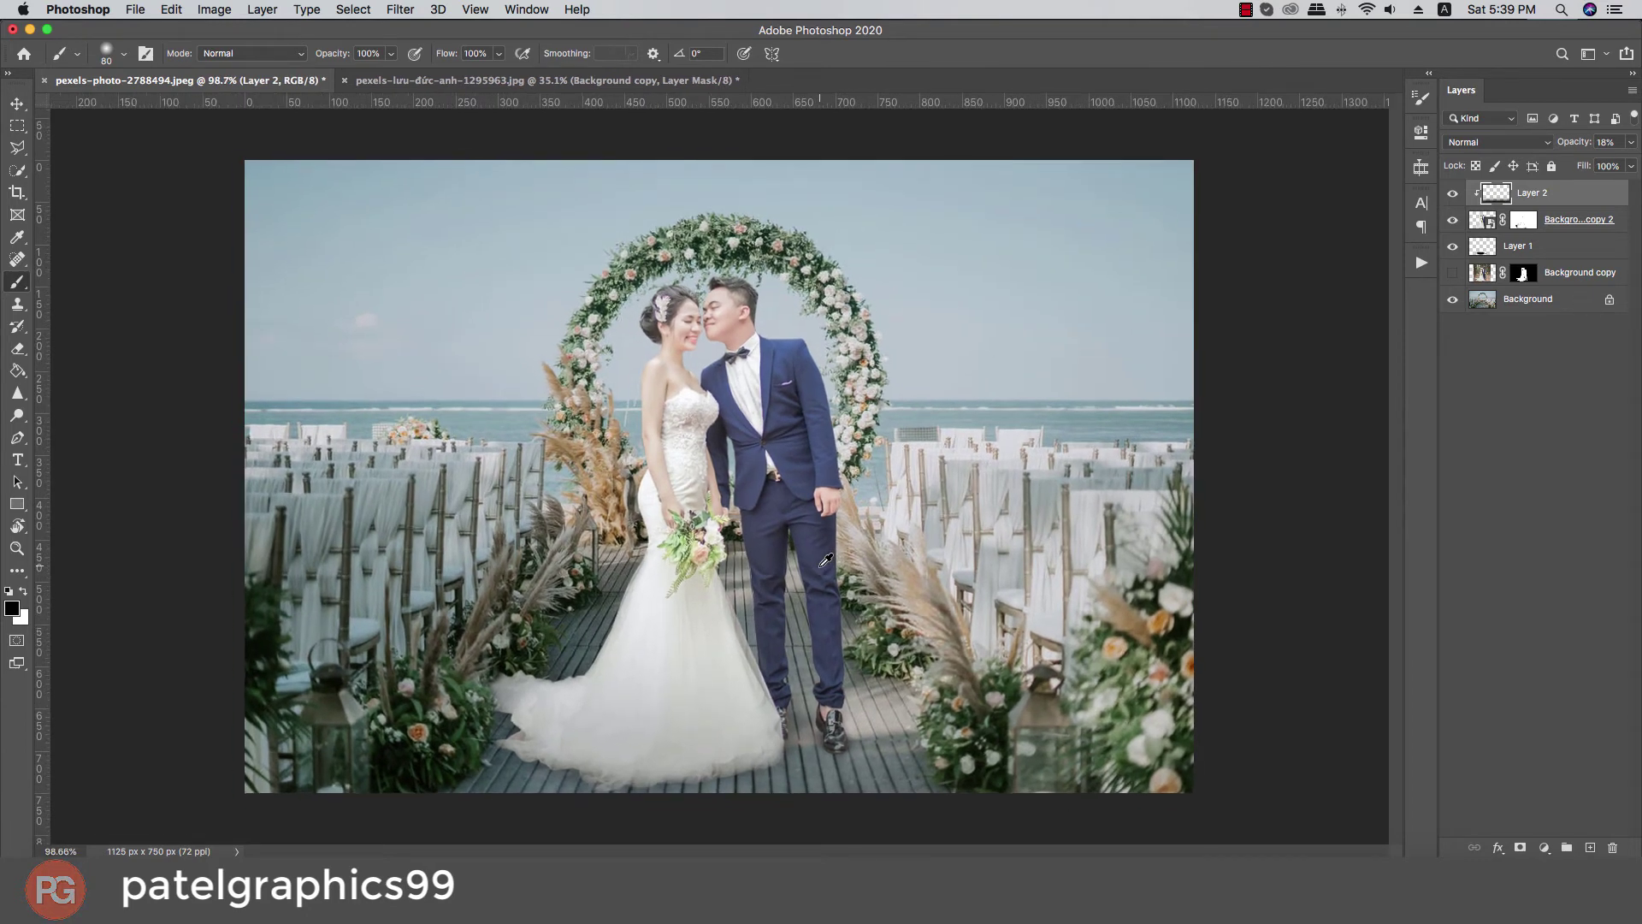
pyautogui.scroll(6, 825, 560)
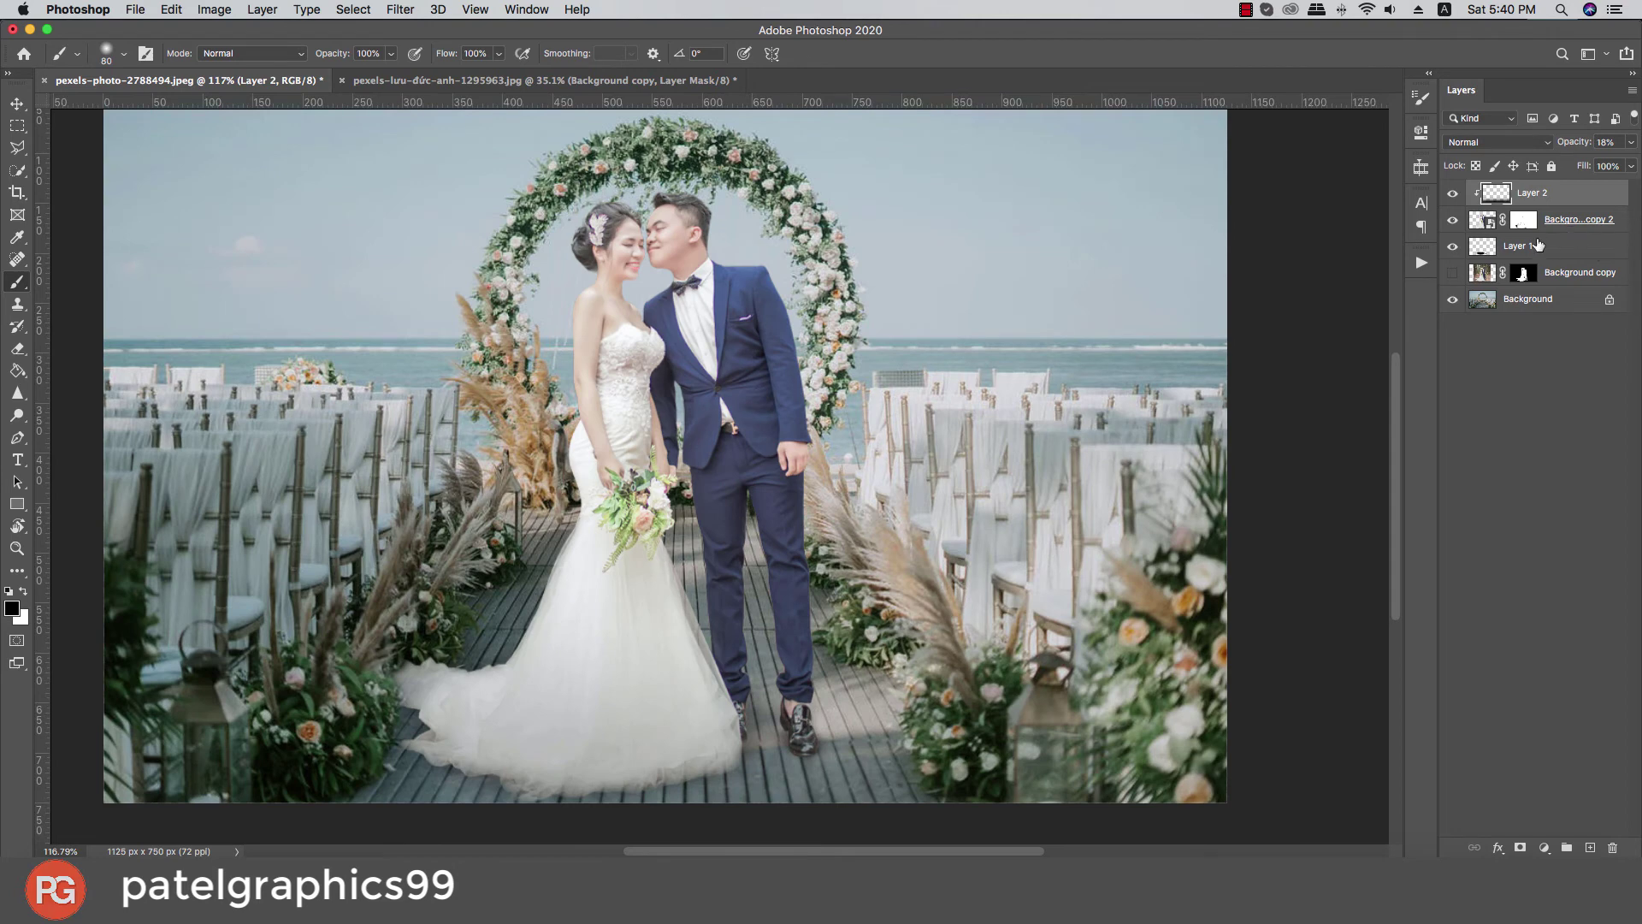
# Step: Target the couple layer's mask and set up a white brush at 25 px for retouching the dress edges
pyautogui.click(1523, 220)
pyautogui.press('[')
pyautogui.press('[')
pyautogui.press('[')
pyautogui.press('[')
pyautogui.press('[')
pyautogui.press('[')
pyautogui.press('[')
pyautogui.press('[')
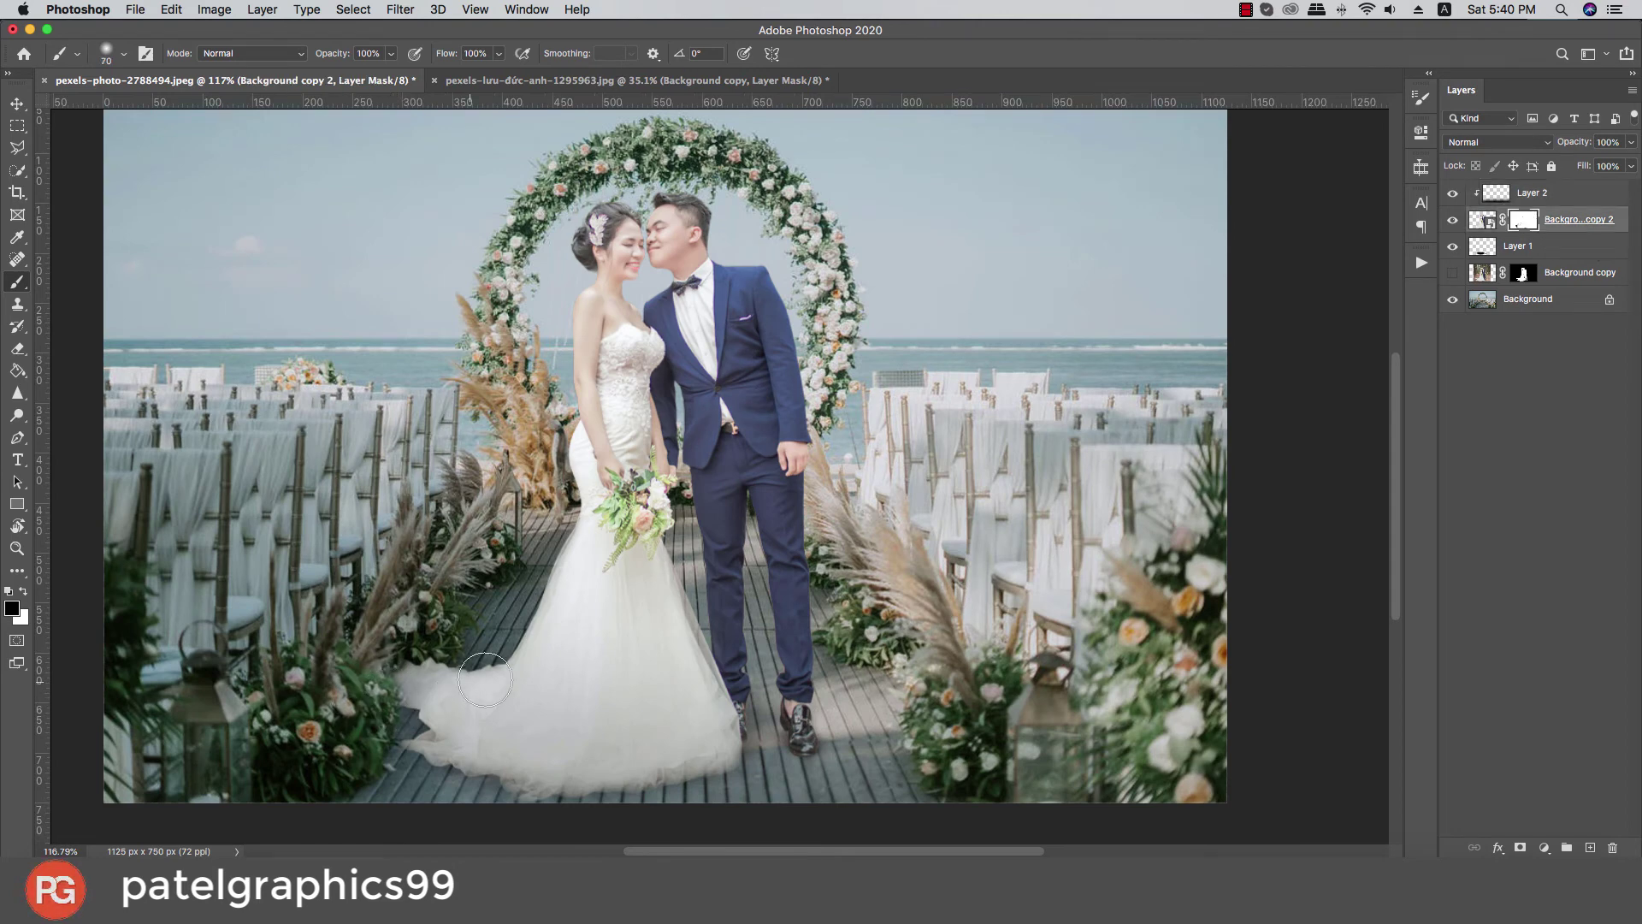
pyautogui.press('x')
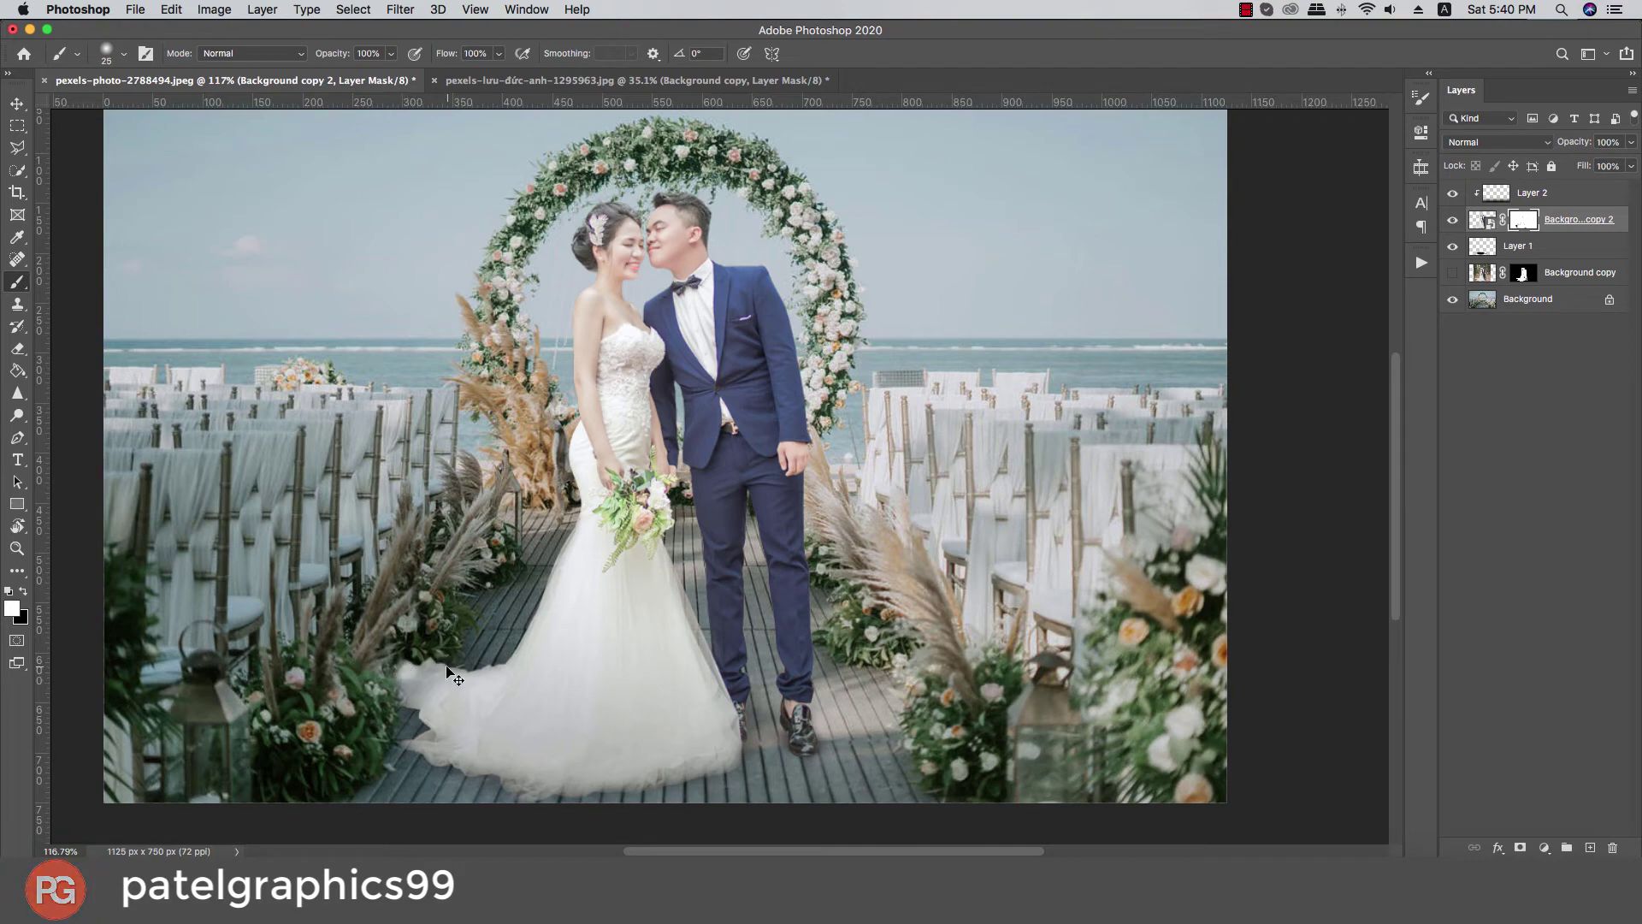
pyautogui.scroll(-2, 572, 608)
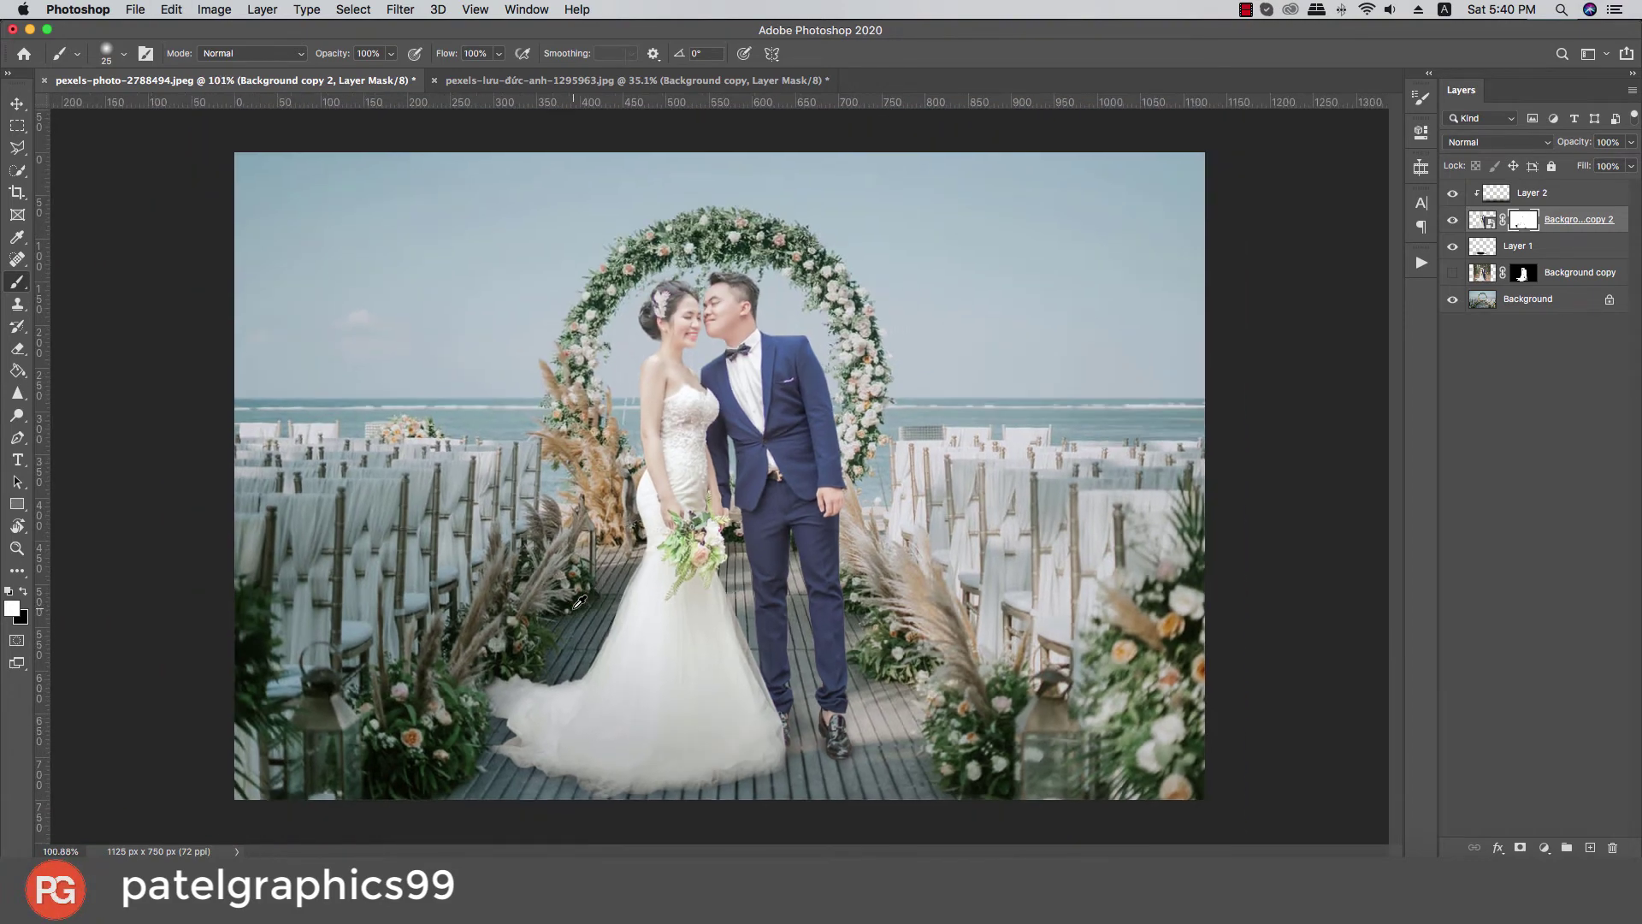
# Step: Add a Multiply inner shadow to the couple layer, basing its colour on a tone sampled from the photo and shifting it to #597274
pyautogui.doubleClick(1619, 220)
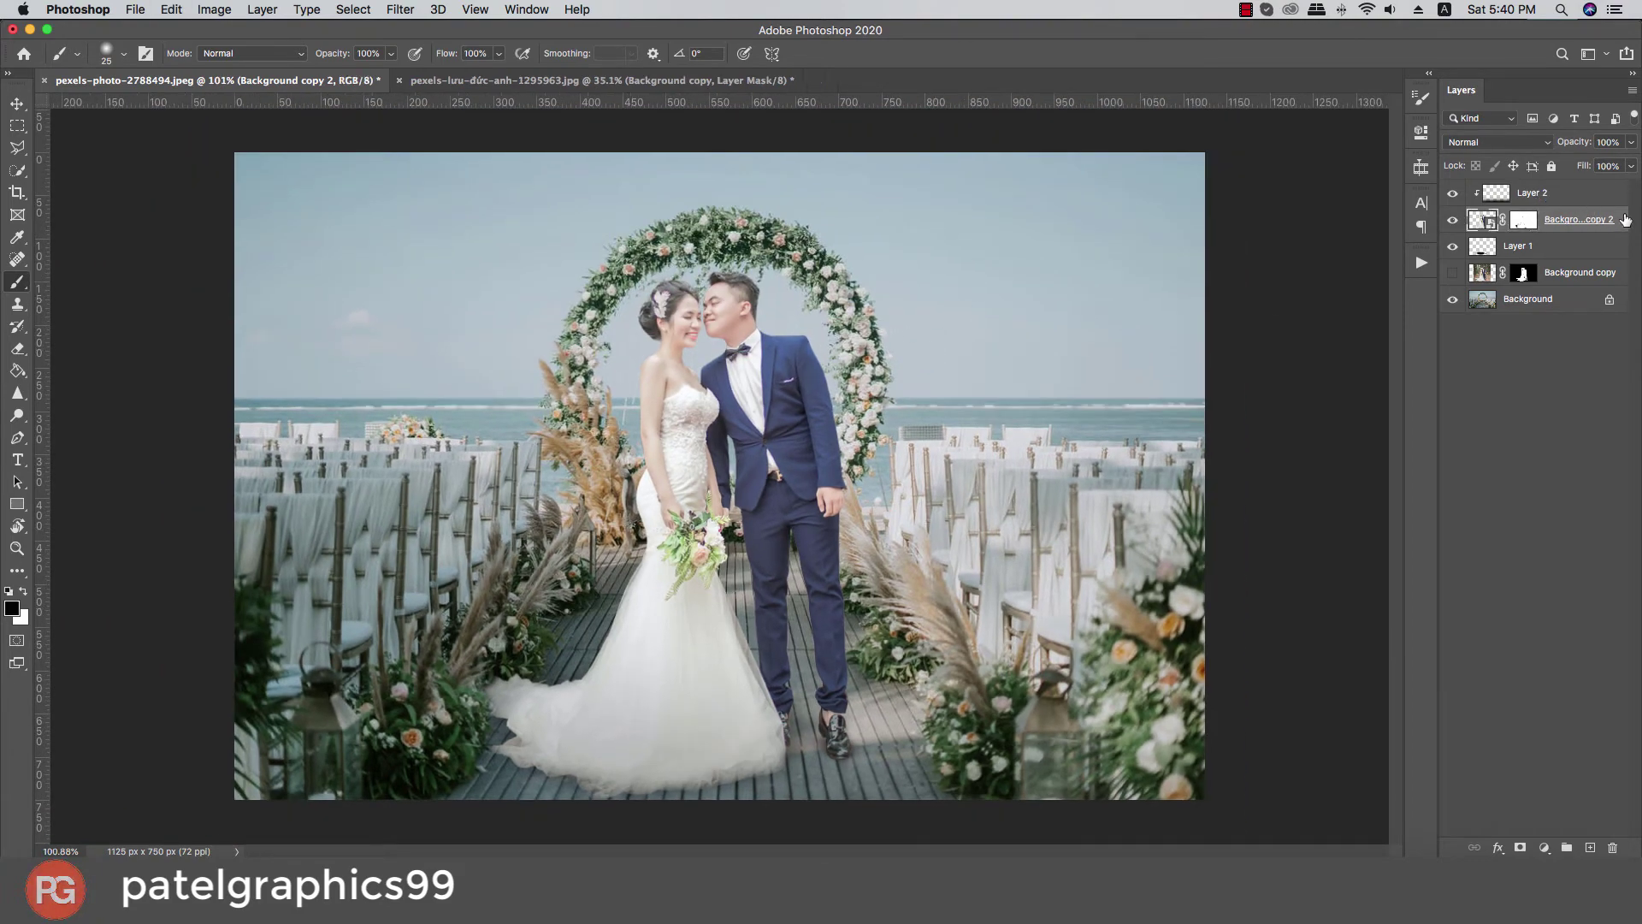
pyautogui.click(1009, 455)
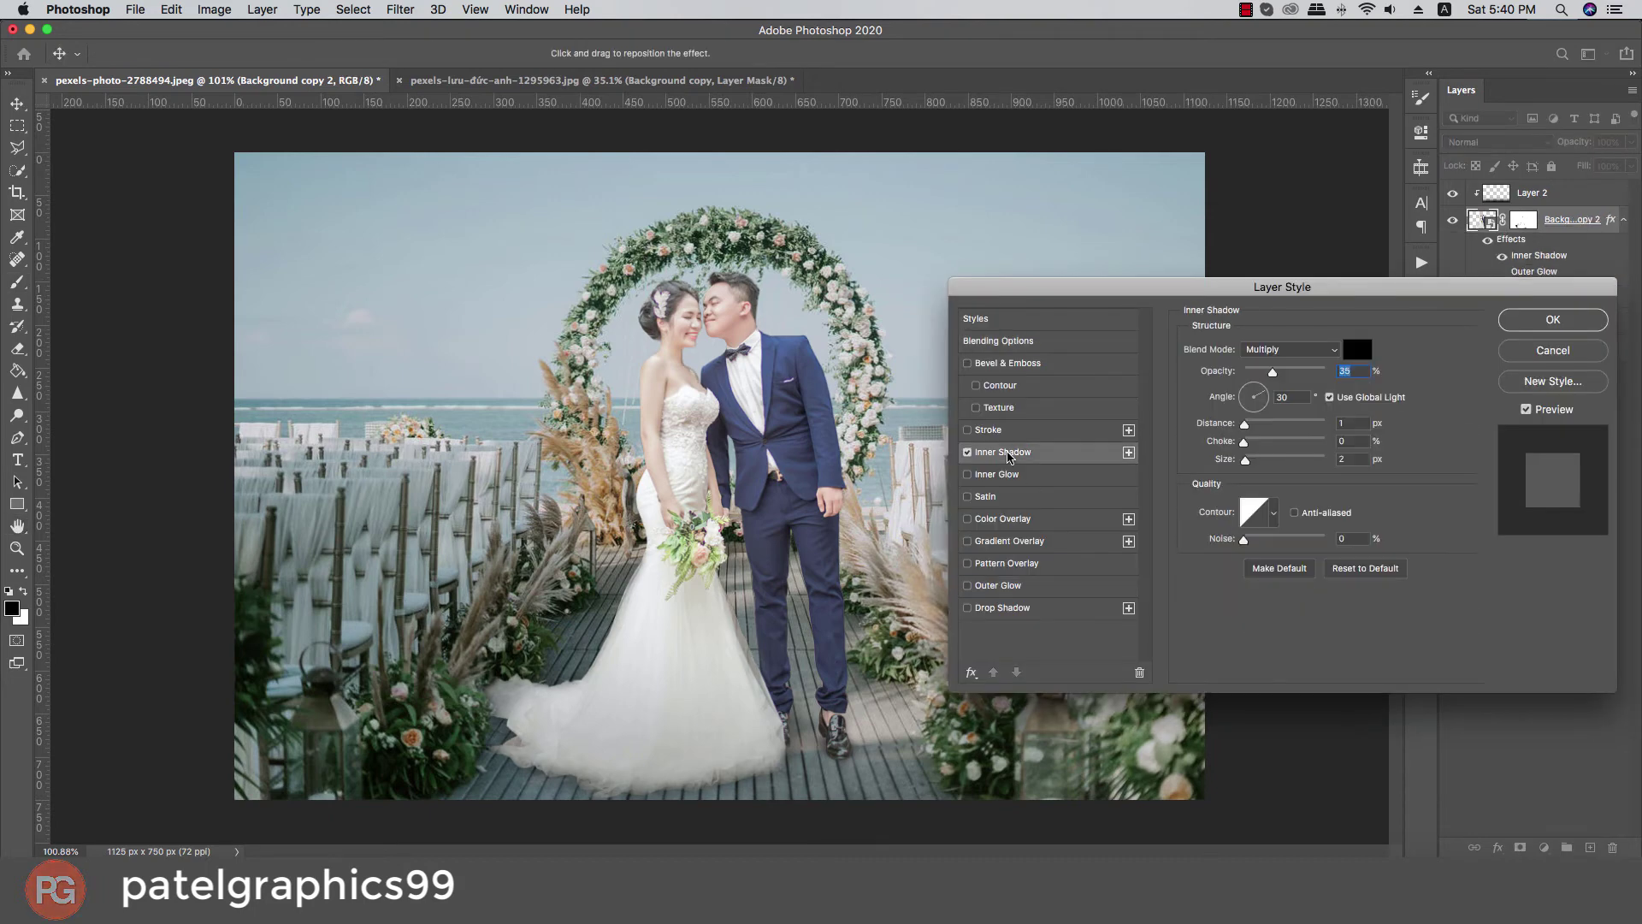
pyautogui.click(1366, 357)
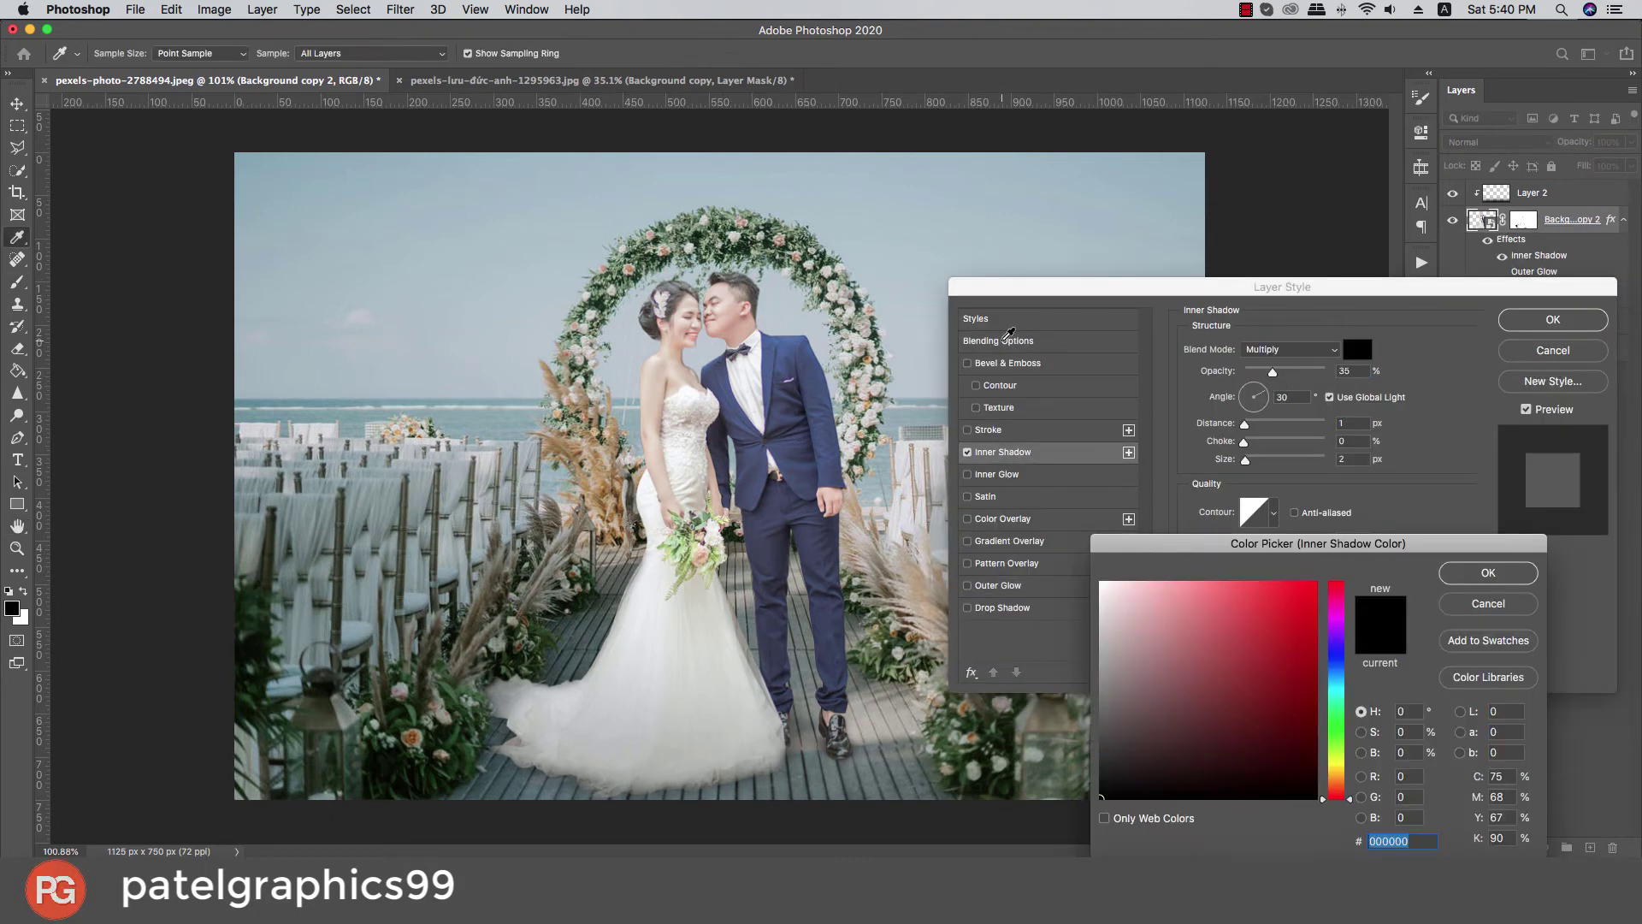
pyautogui.click(898, 417)
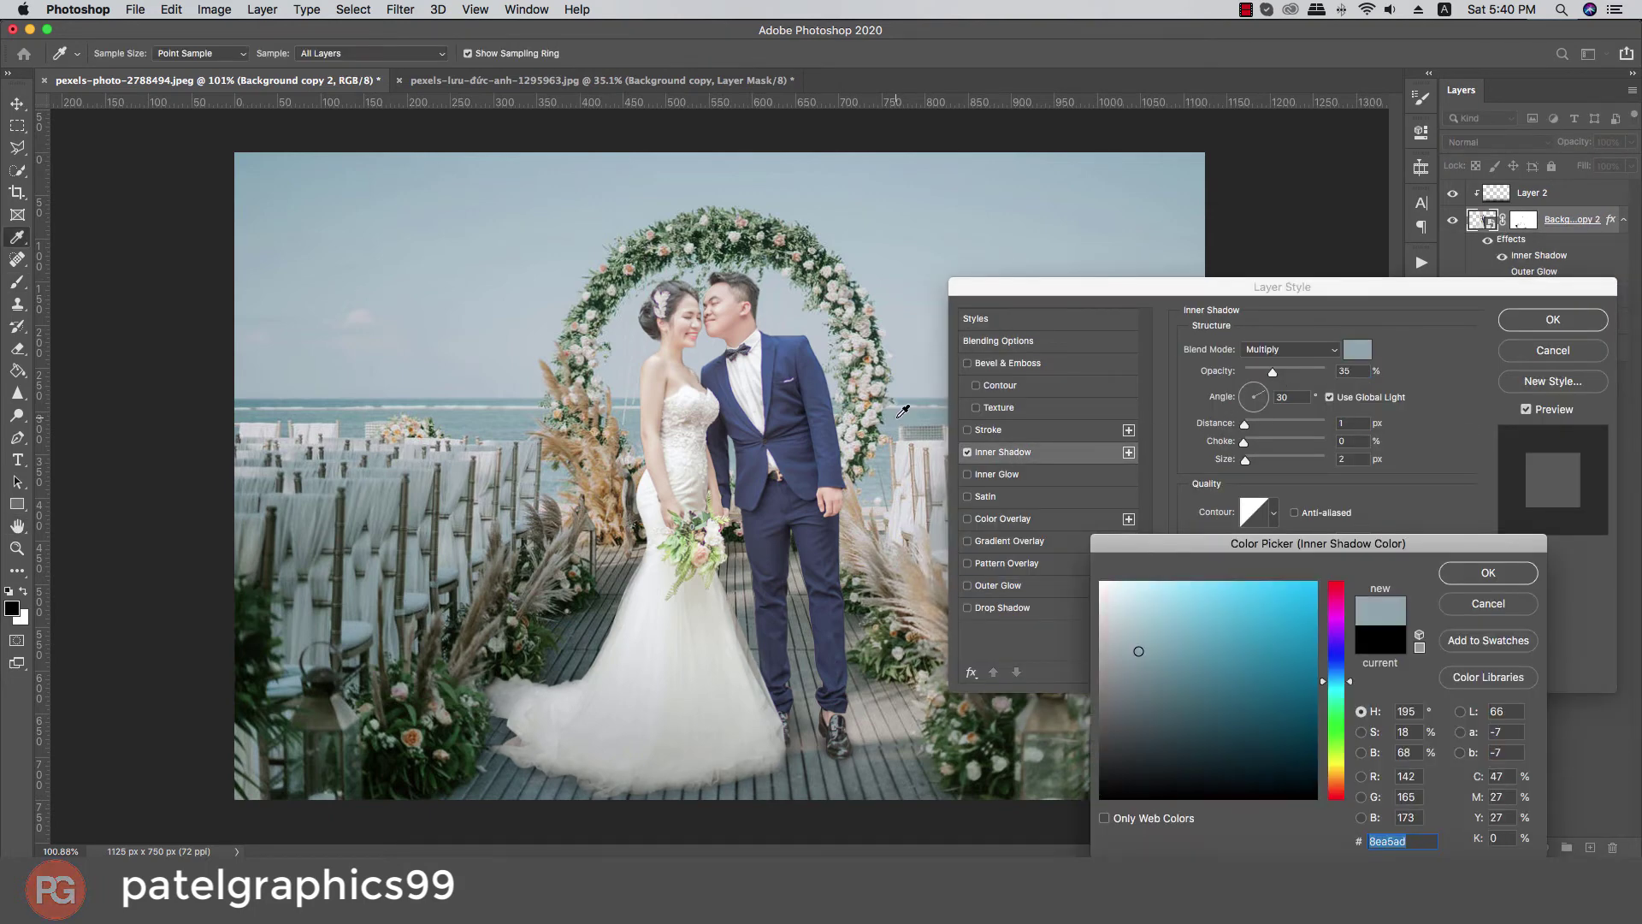
pyautogui.click(766, 785)
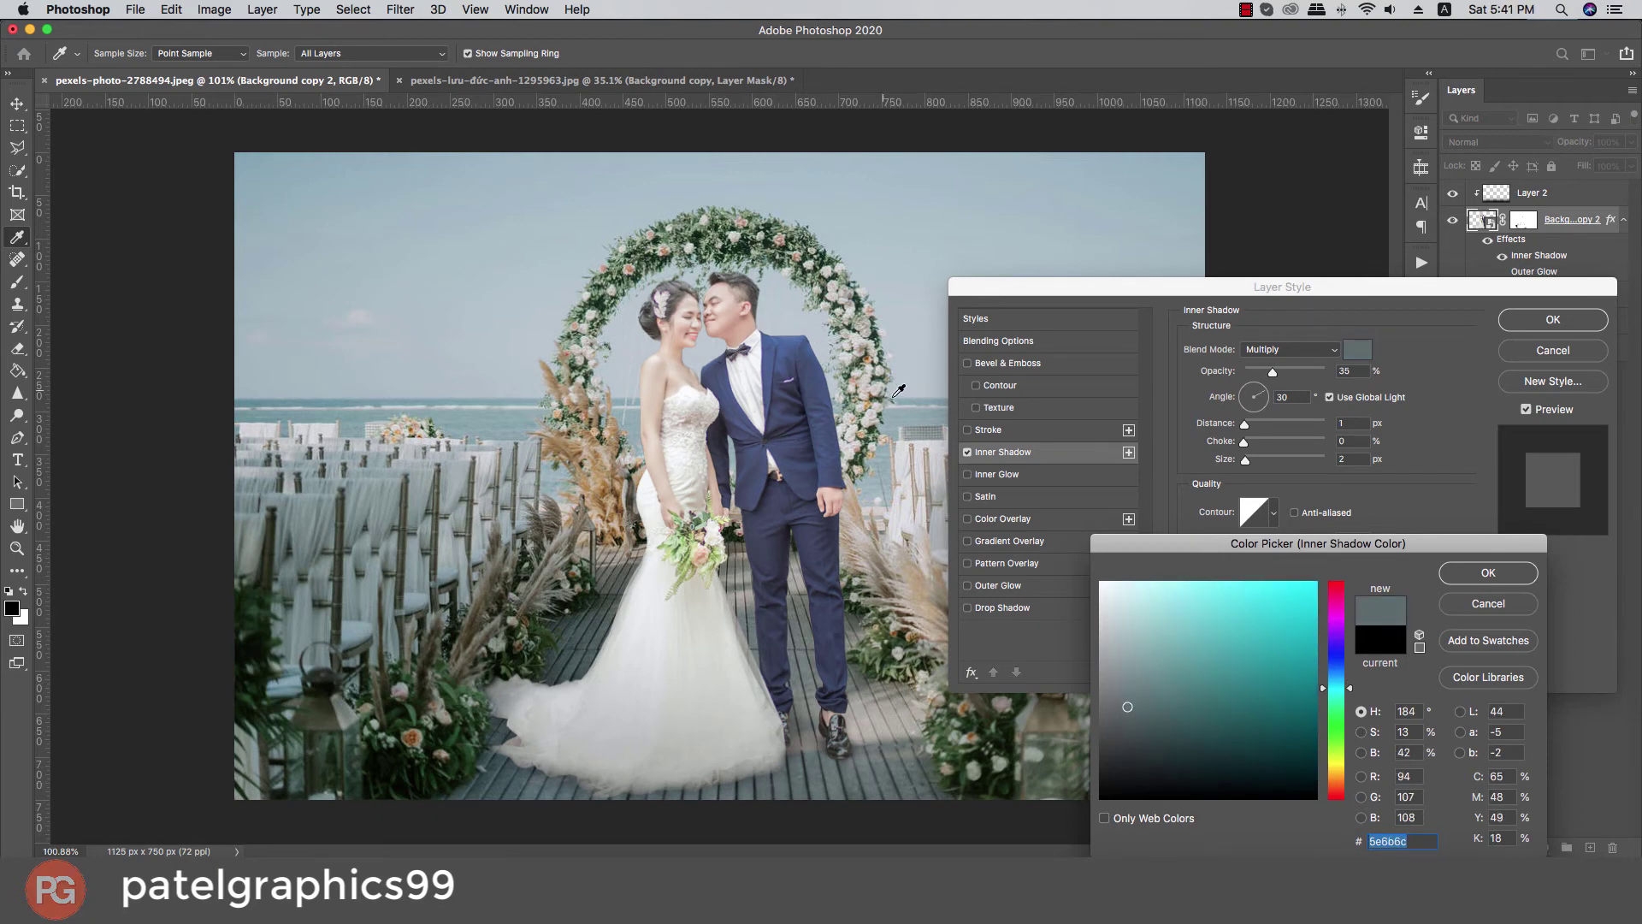
pyautogui.click(1150, 699)
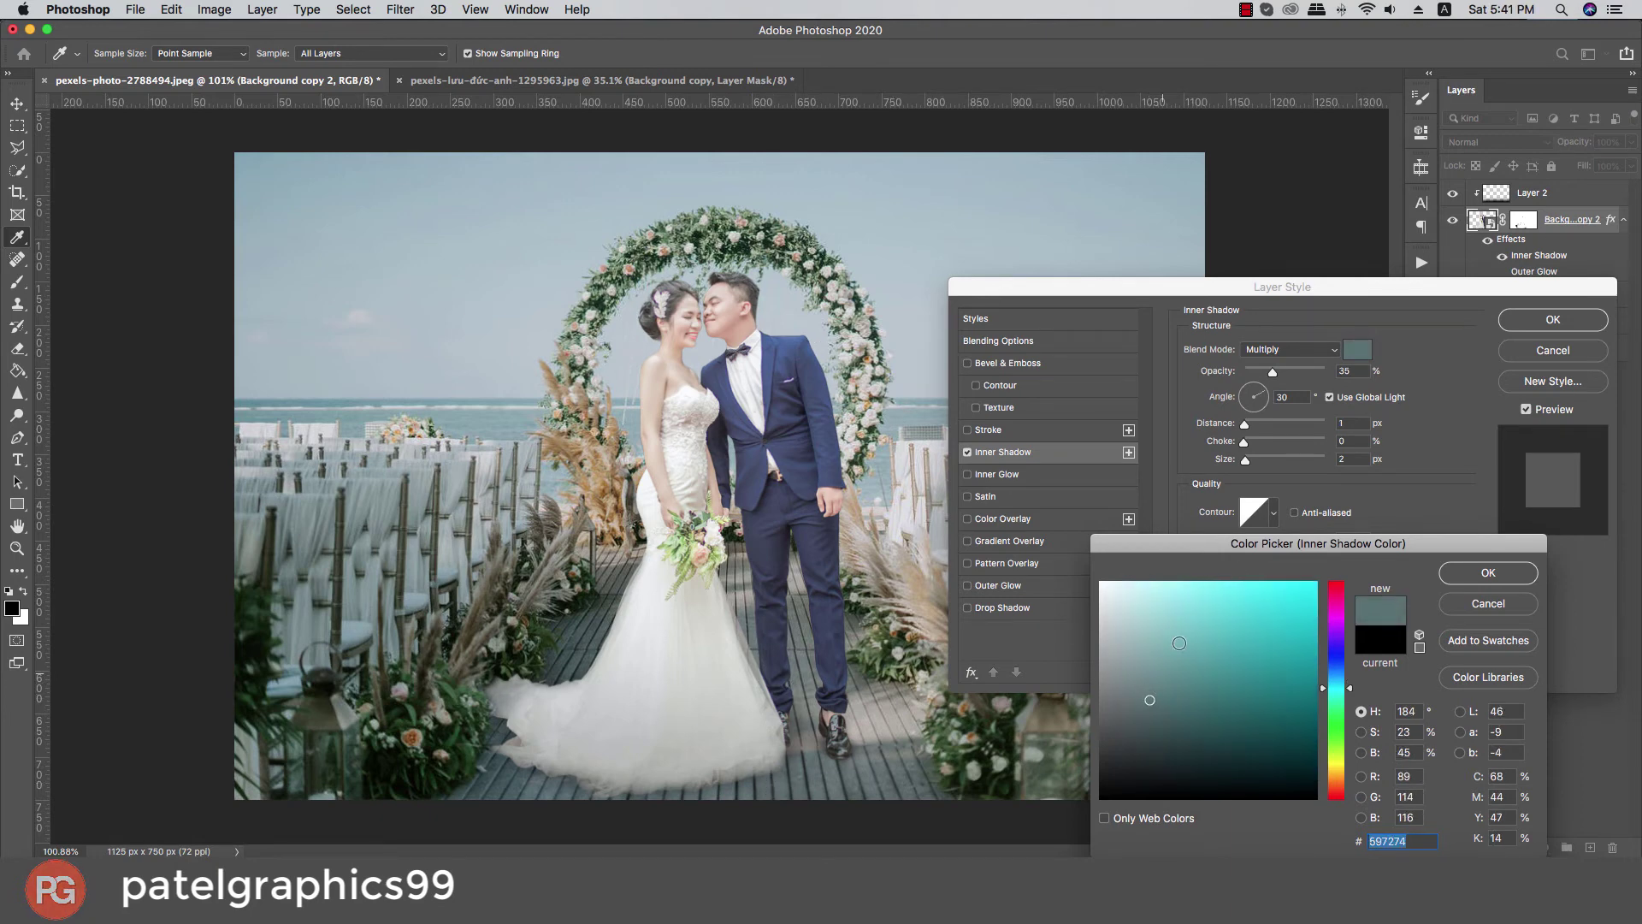
pyautogui.click(1488, 573)
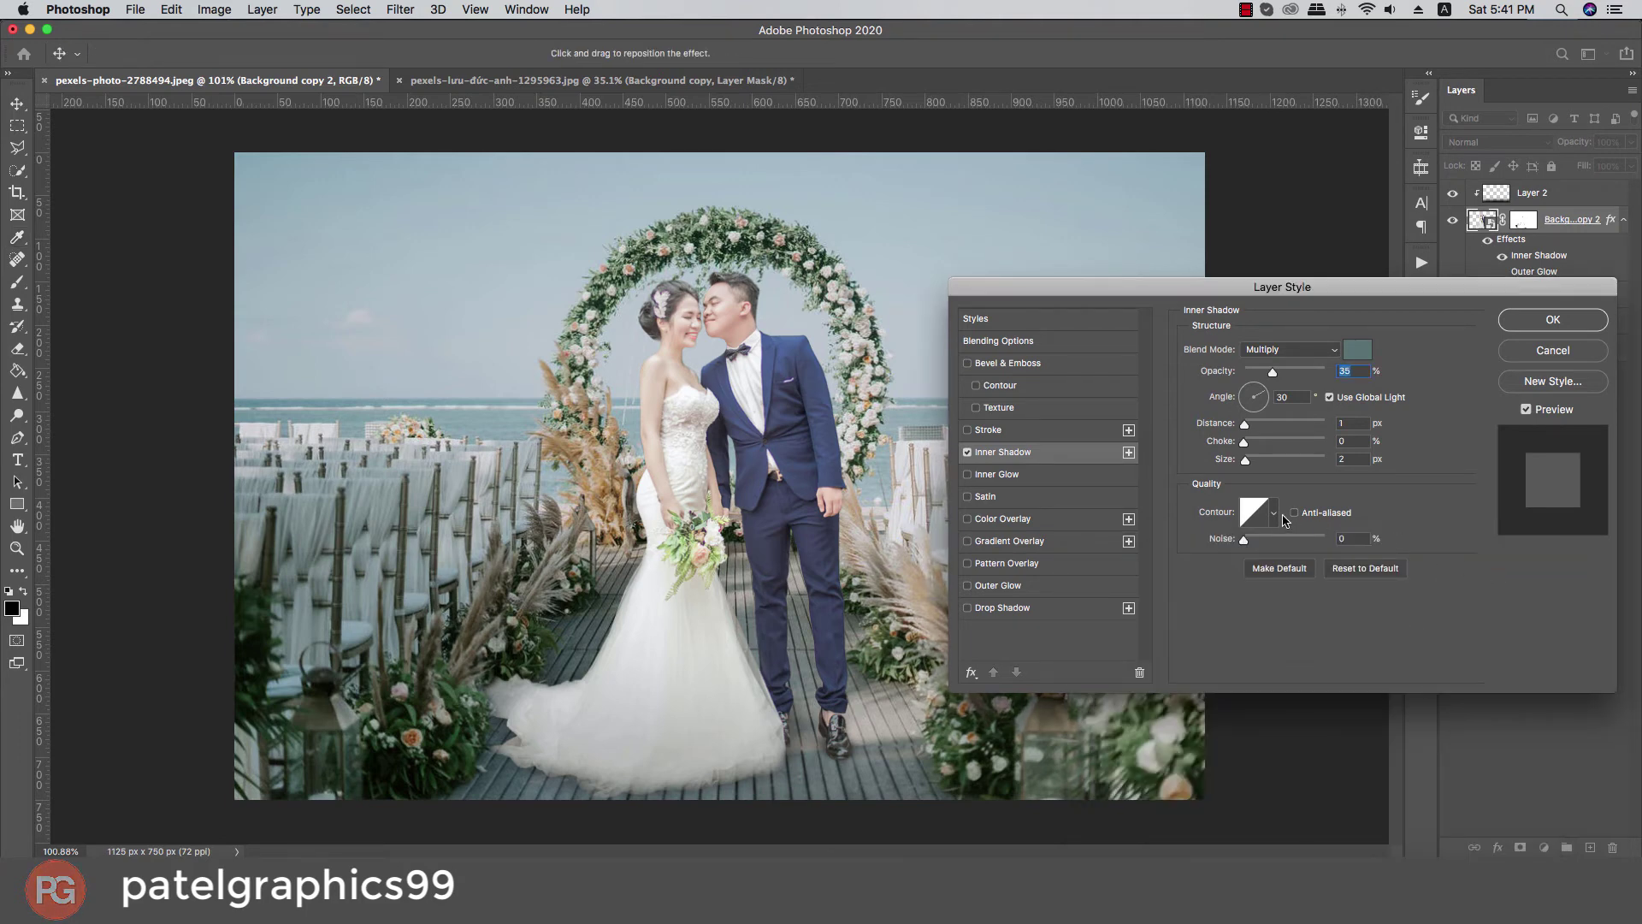
# Step: Set the couple's inner shadow to 32% opacity, 7 px size and colour #6baeb3, and apply the layer style
pyautogui.moveTo(1274, 375); pyautogui.dragTo(1273, 374)
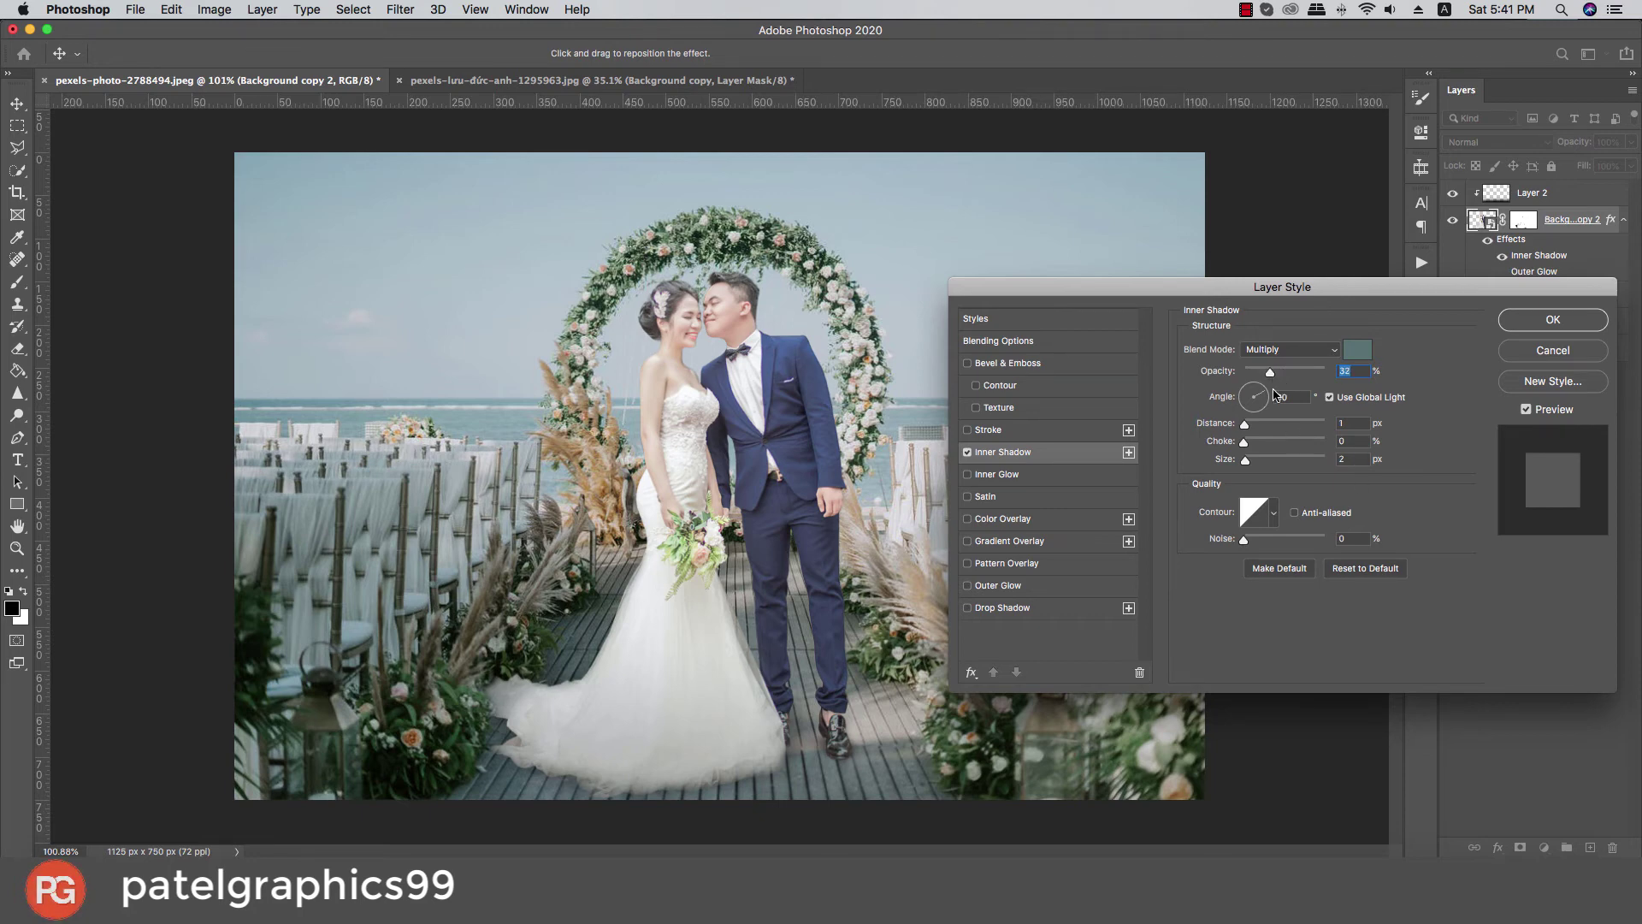
pyautogui.moveTo(1246, 463); pyautogui.dragTo(1255, 462)
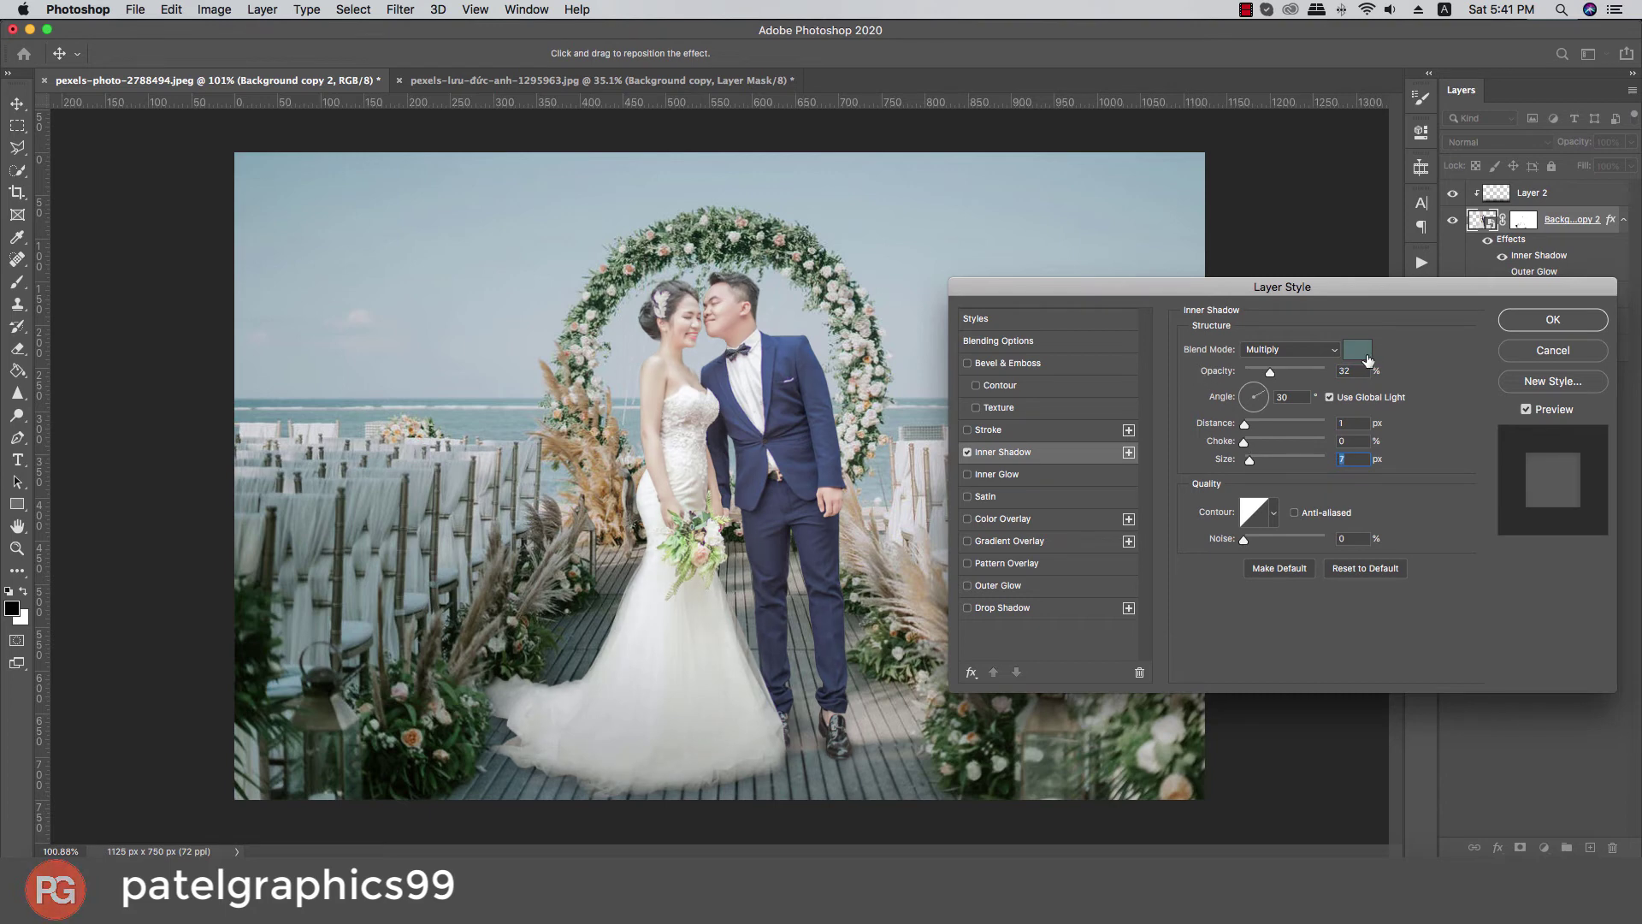
pyautogui.click(1360, 351)
pyautogui.moveTo(1164, 683); pyautogui.dragTo(1188, 645)
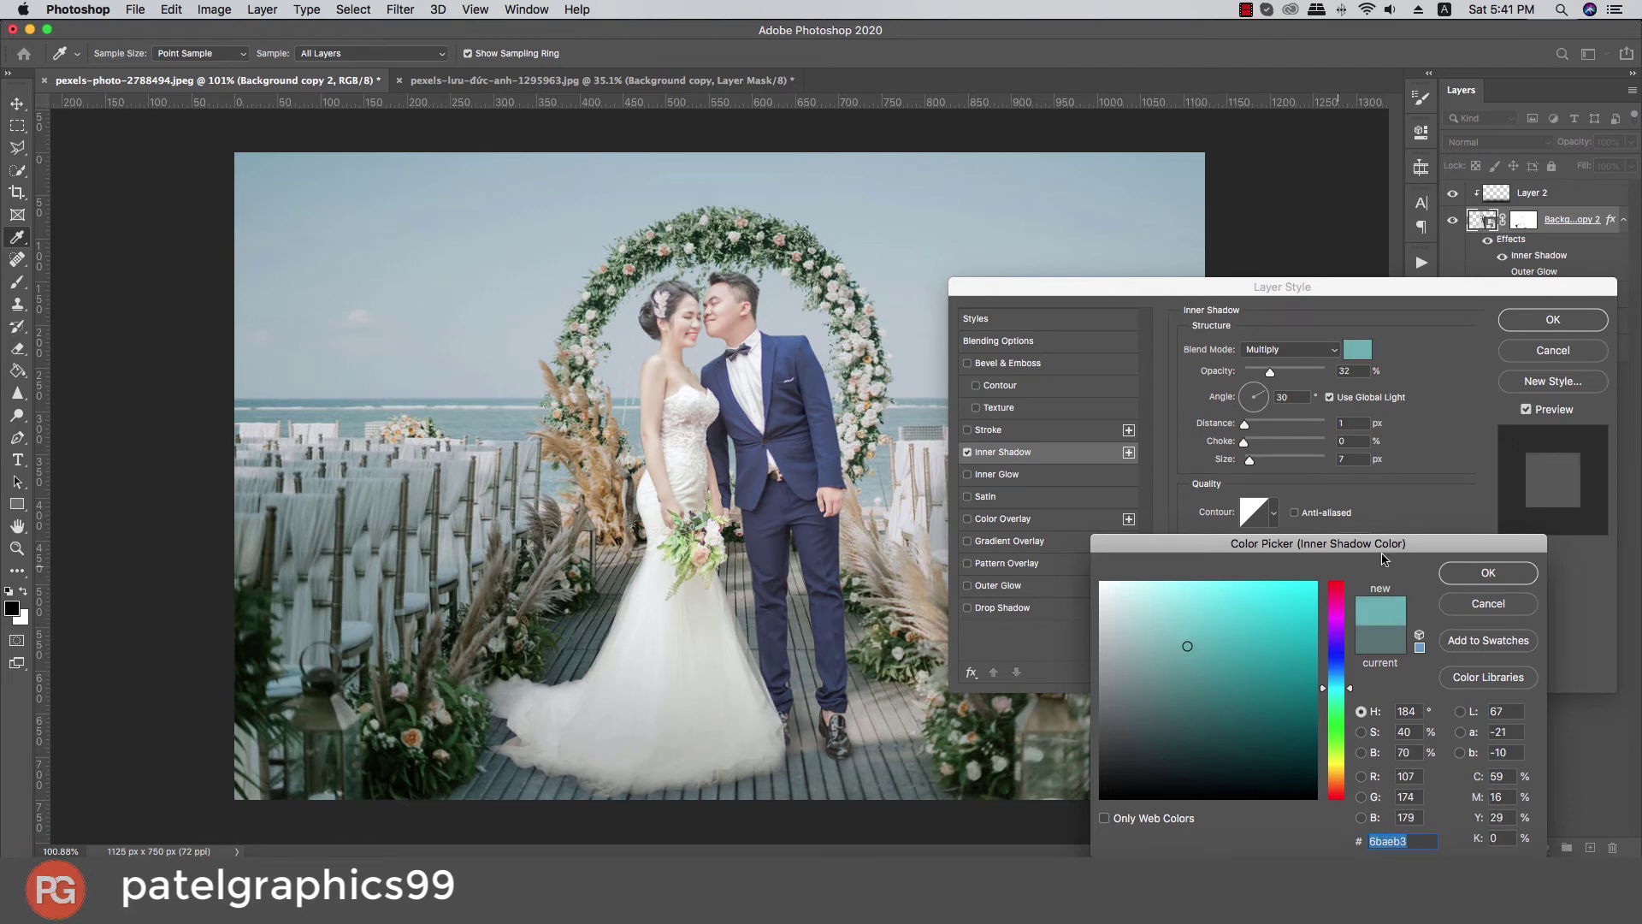
pyautogui.click(1510, 571)
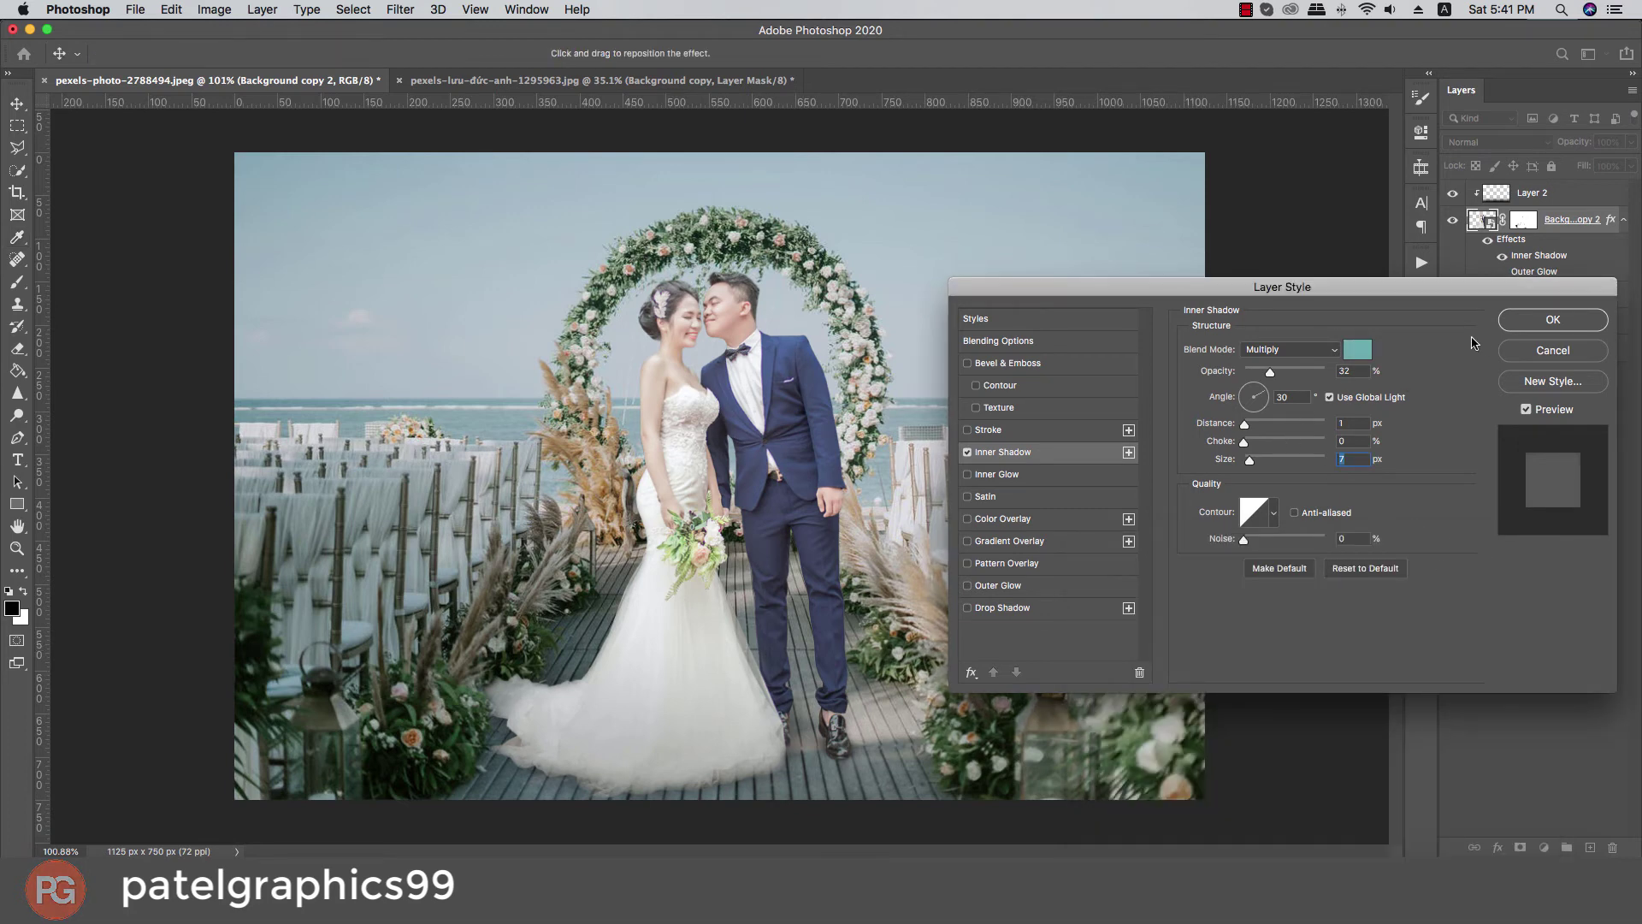
pyautogui.click(1507, 327)
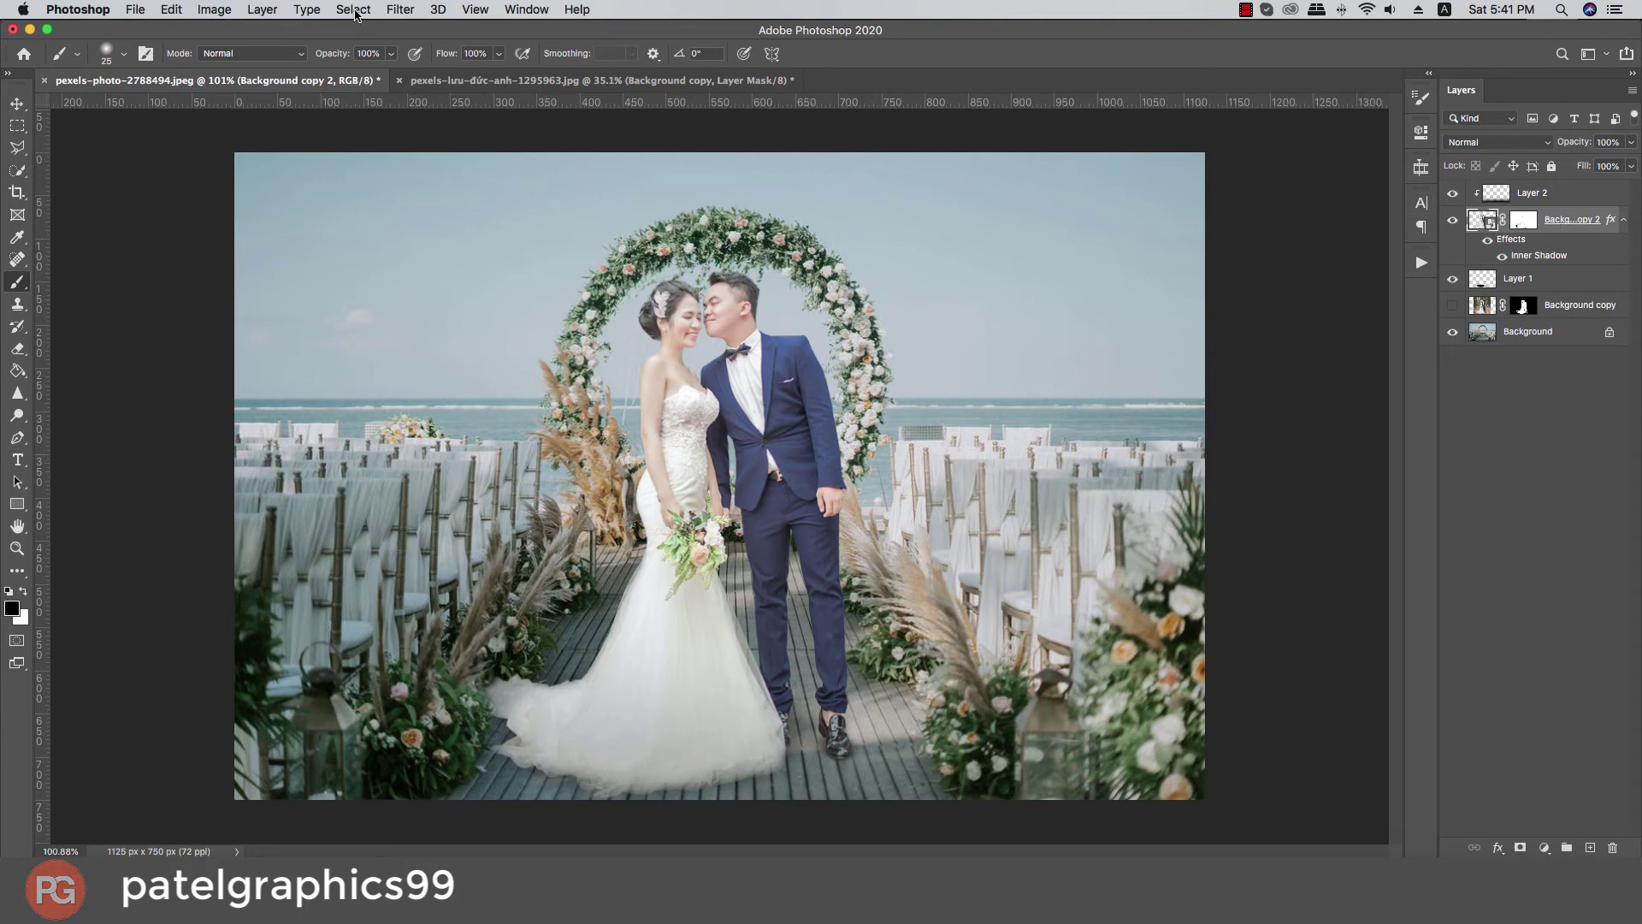
# Step: Auto-correct the couple layer's tones in the Camera Raw Filter and set Vibrance to +27
pyautogui.click(400, 9)
pyautogui.click(423, 117)
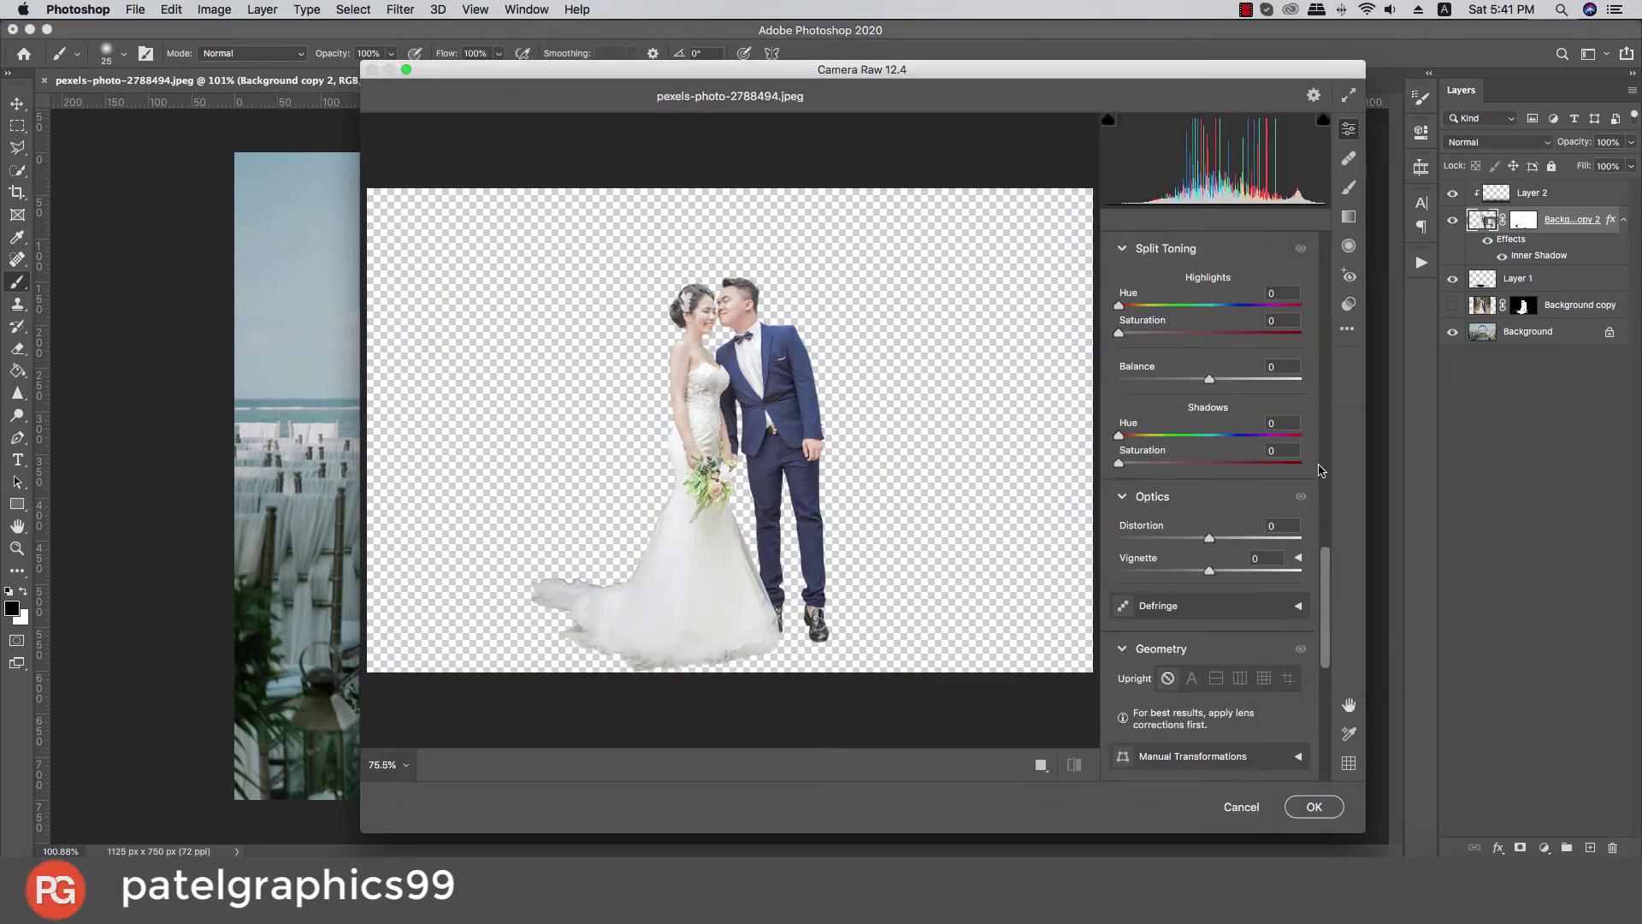
pyautogui.scroll(10, 1321, 470)
pyautogui.click(1250, 249)
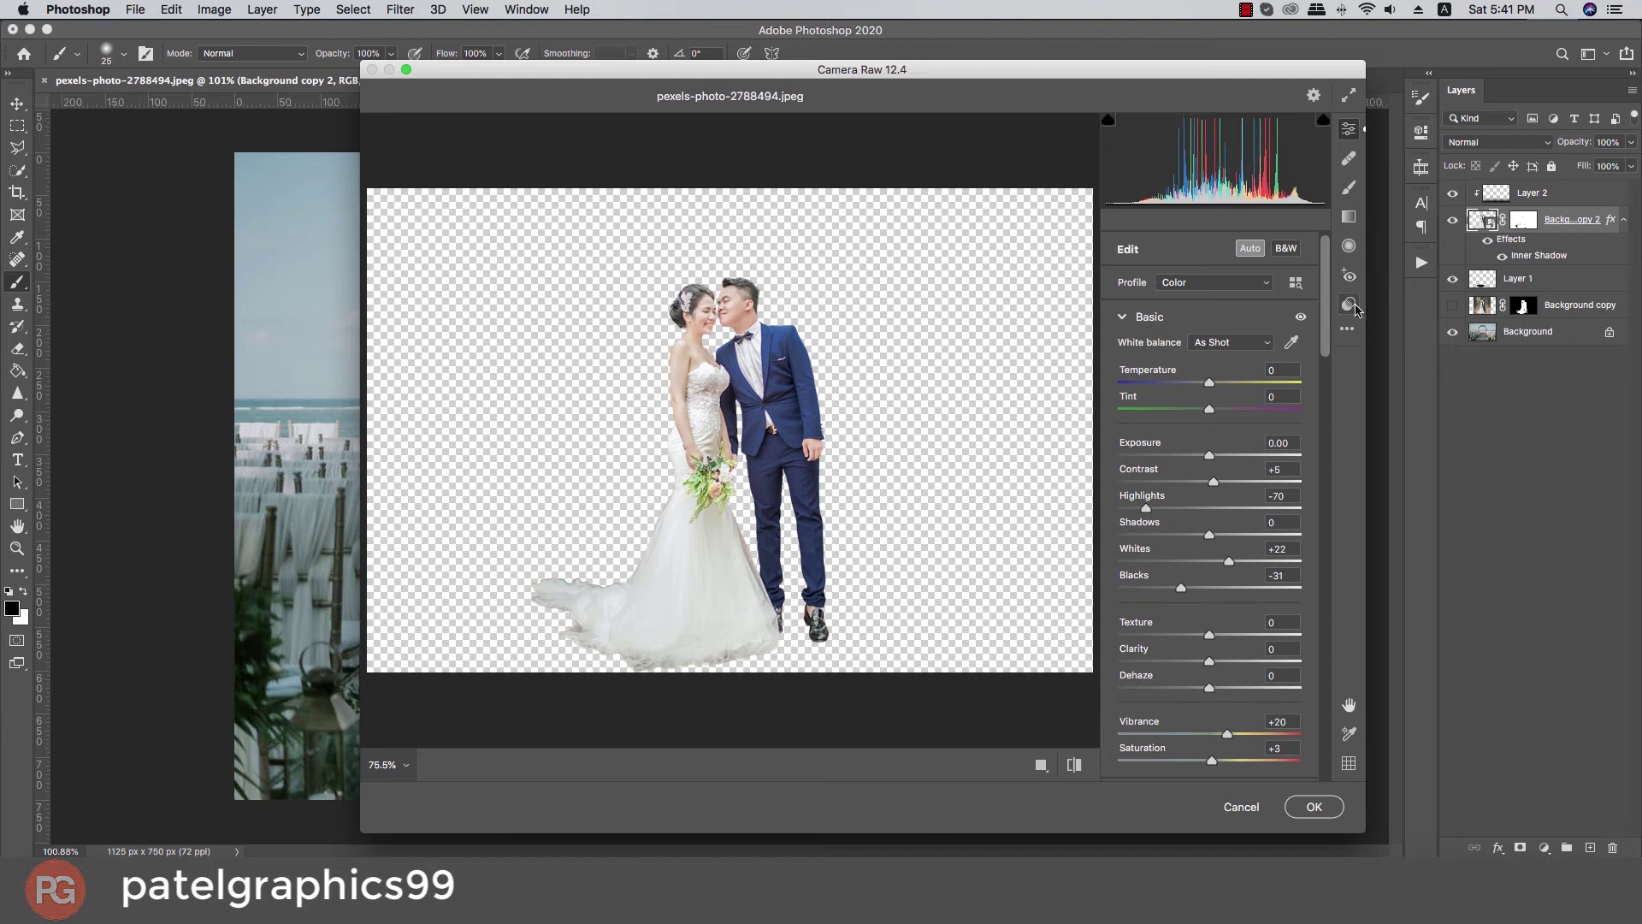
pyautogui.scroll(-4, 1325, 366)
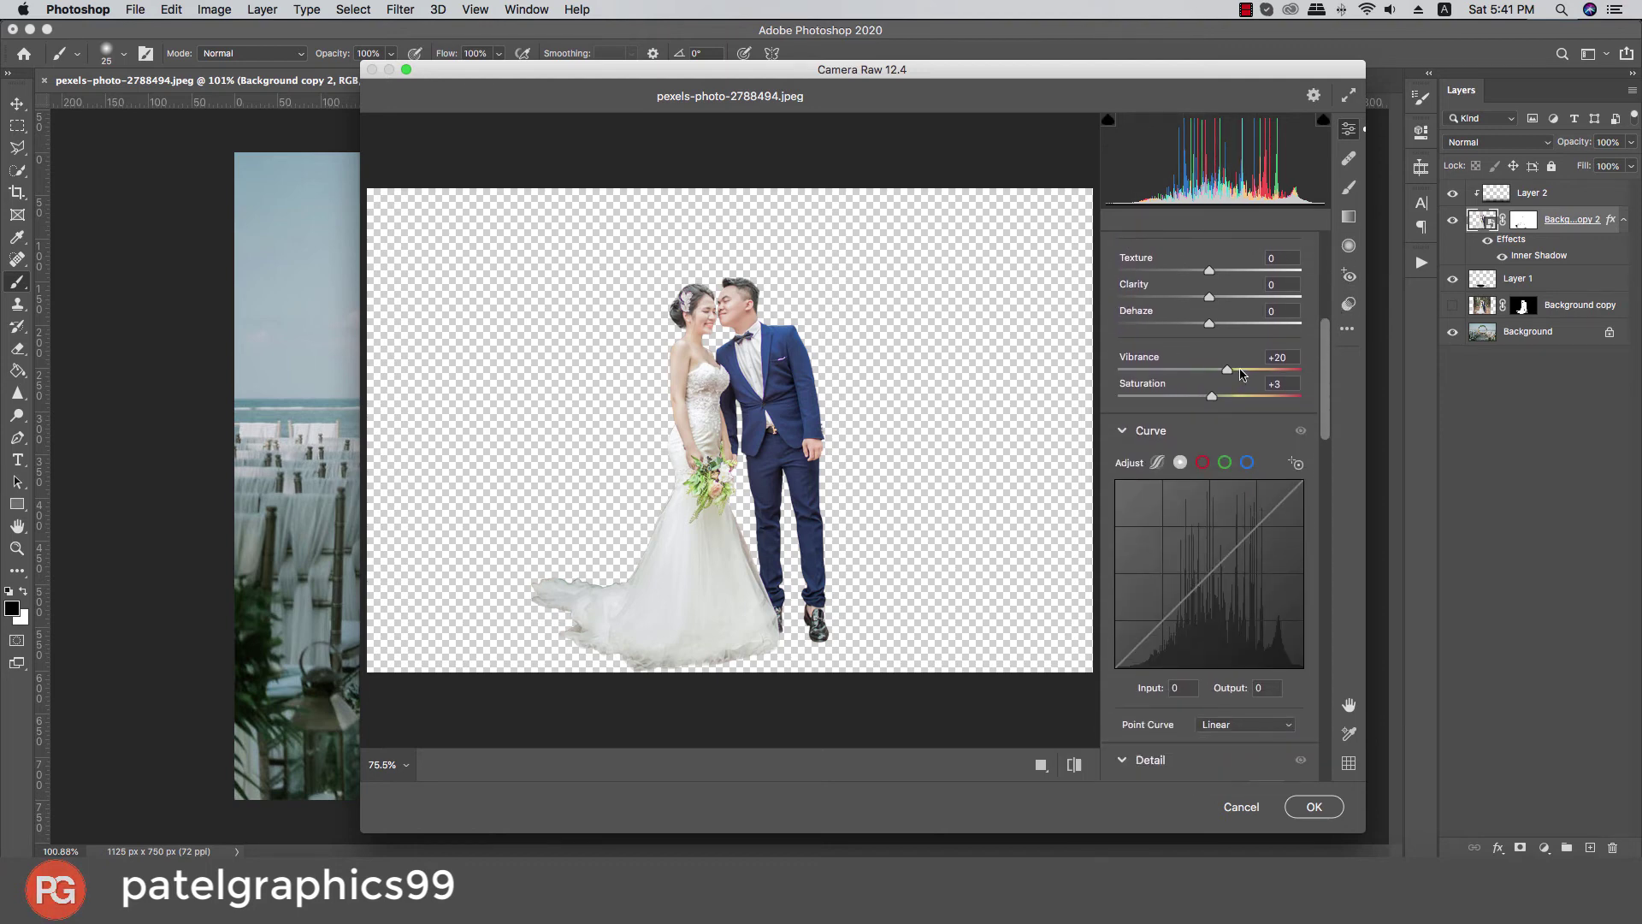
pyautogui.click(1234, 370)
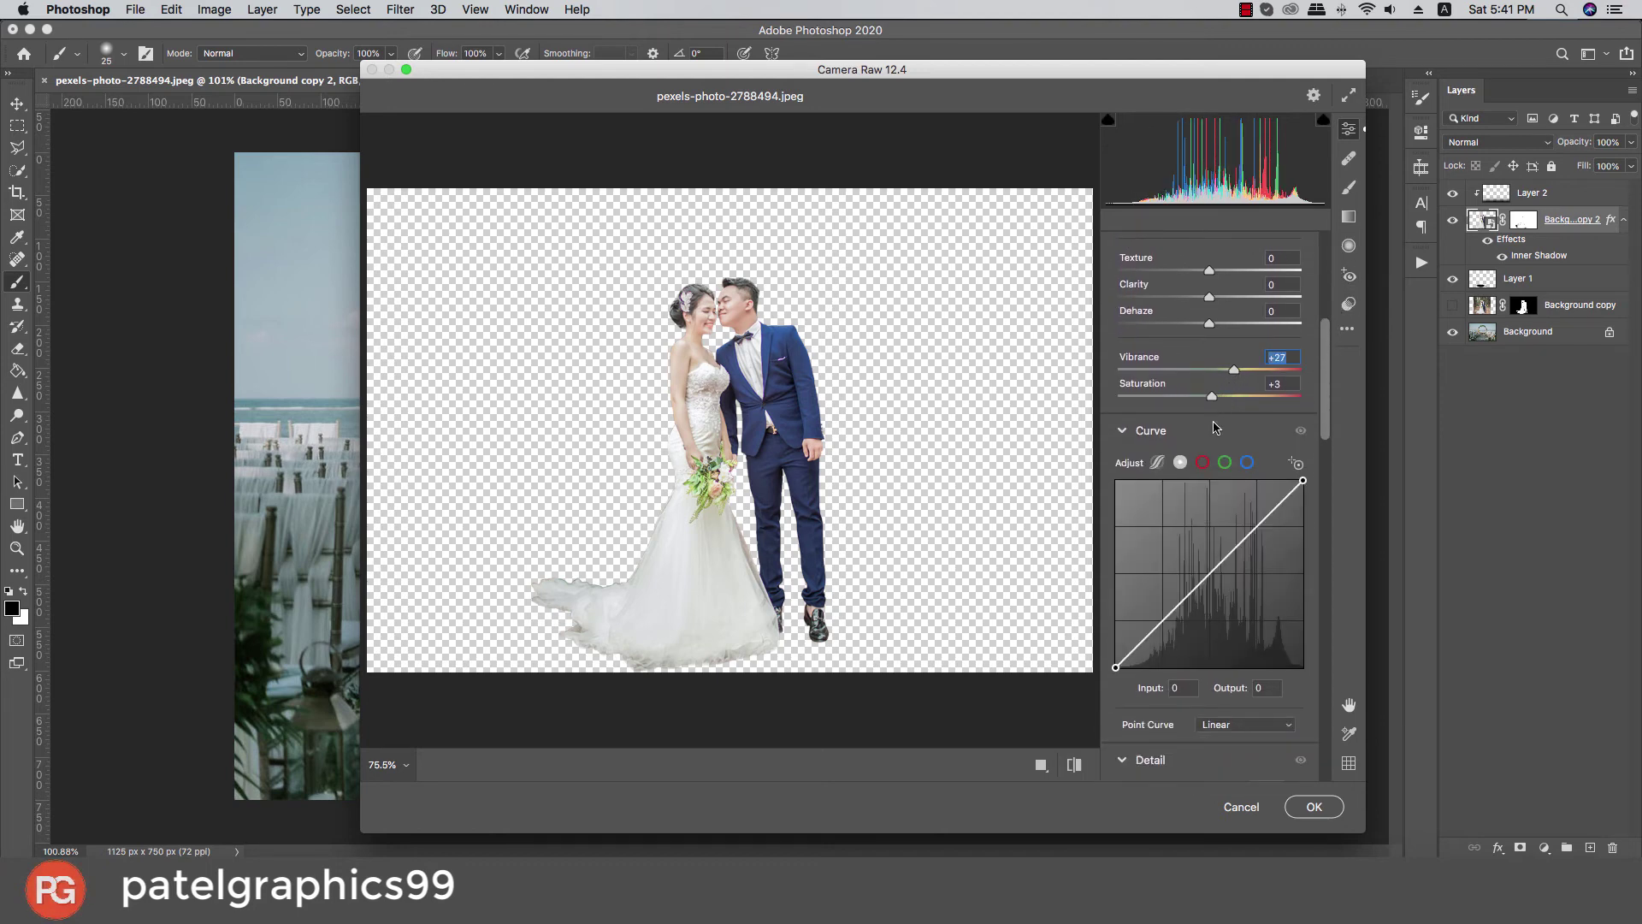
# Step: Add some noise reduction, set the Blue Primary calibration saturation to +14, and apply the Camera Raw Filter to the couple
pyautogui.scroll(-10, 1224, 395)
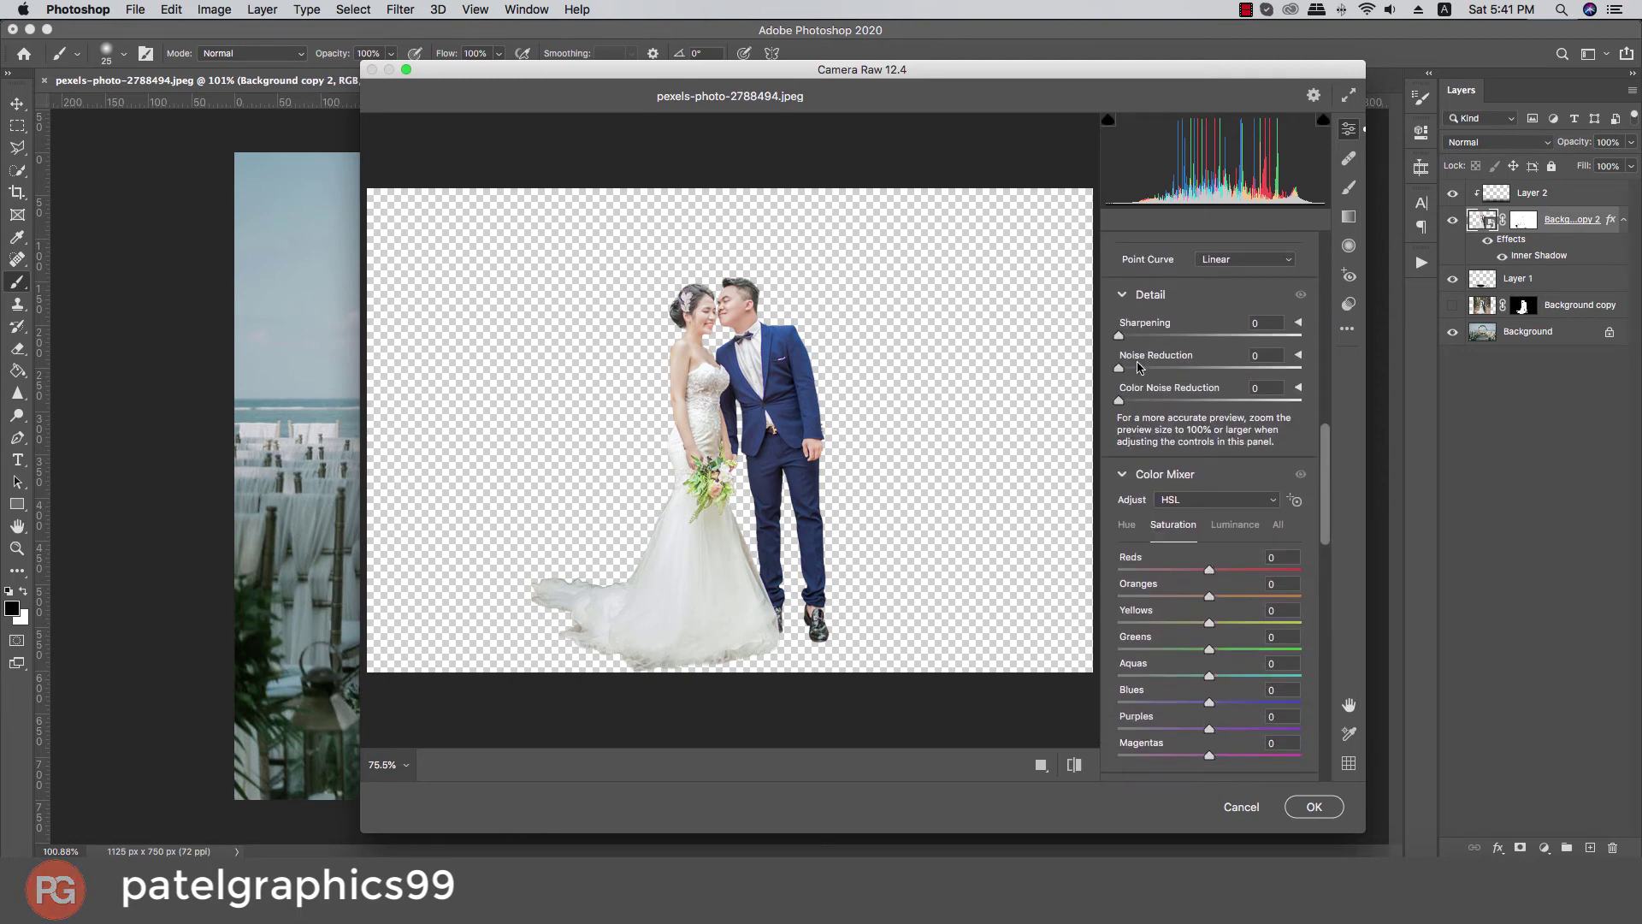
pyautogui.click(1151, 368)
pyautogui.moveTo(1328, 462); pyautogui.dragTo(1232, 774)
pyautogui.click(1223, 764)
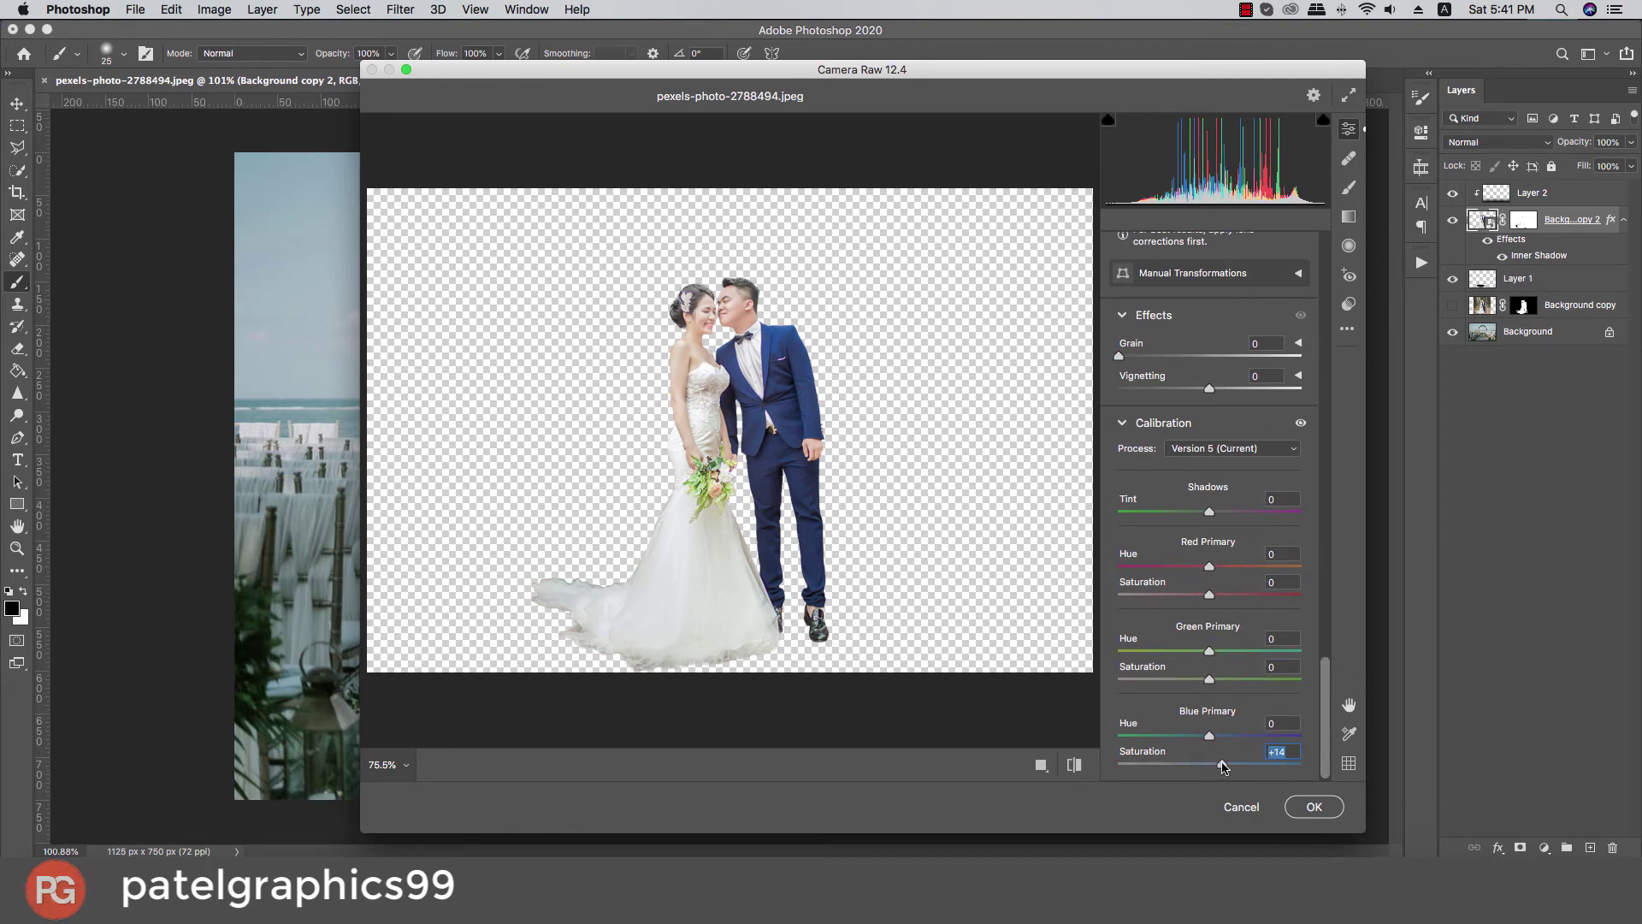
pyautogui.click(1306, 807)
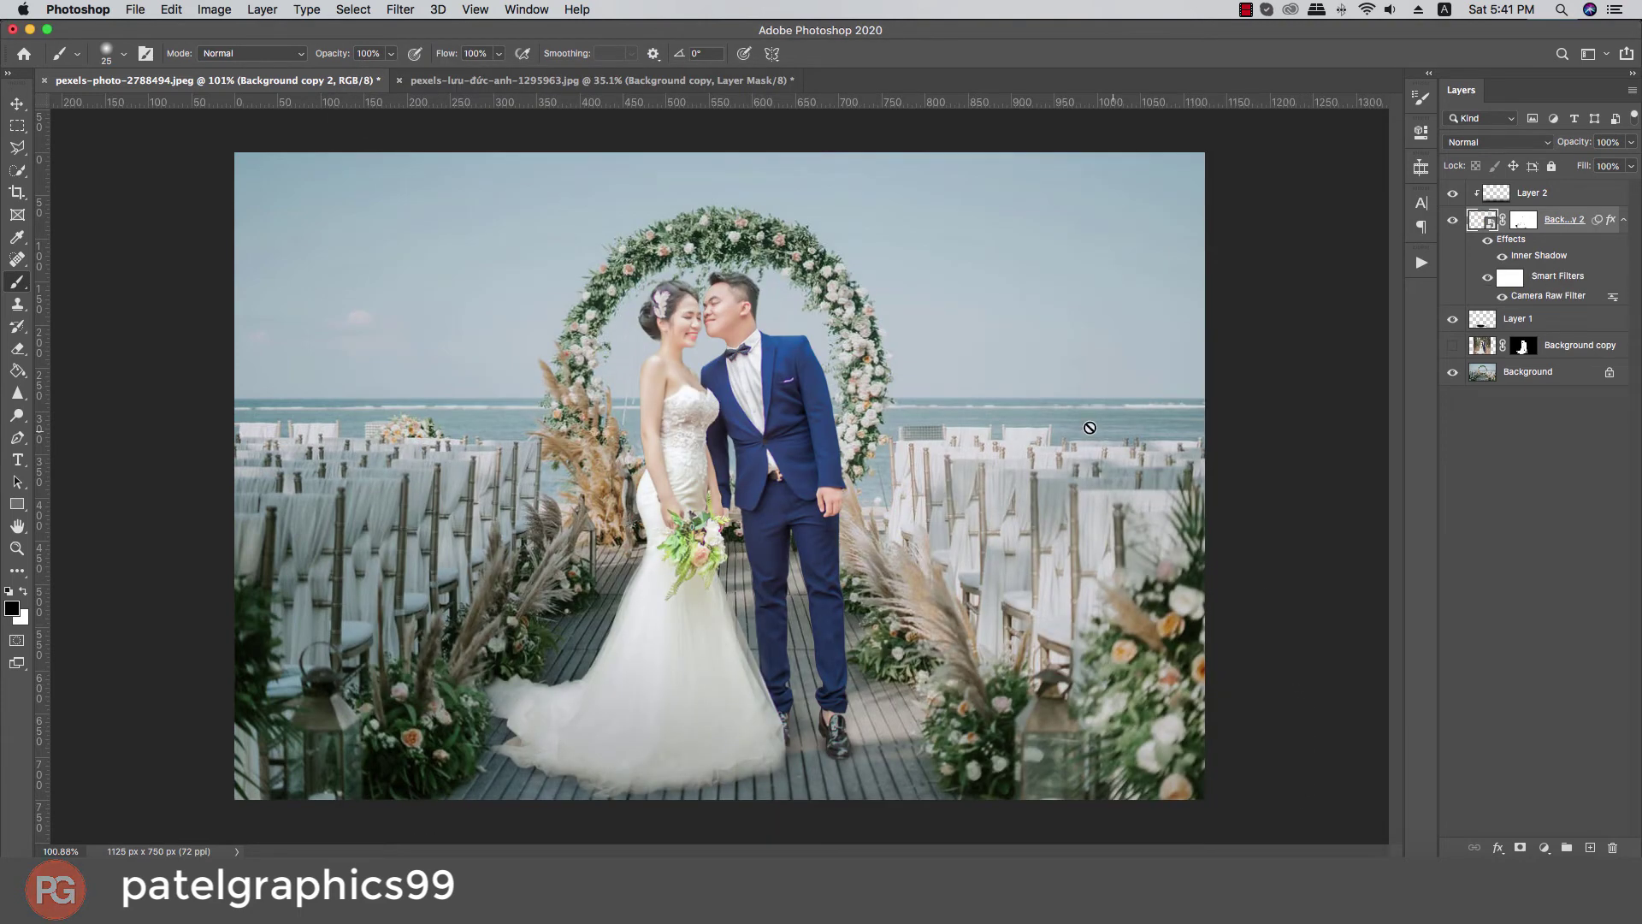
# Step: Duplicate the beach Background layer and grade the copy with the last-used Camera Raw settings, followed by a second Camera Raw pass
pyautogui.click(1543, 383)
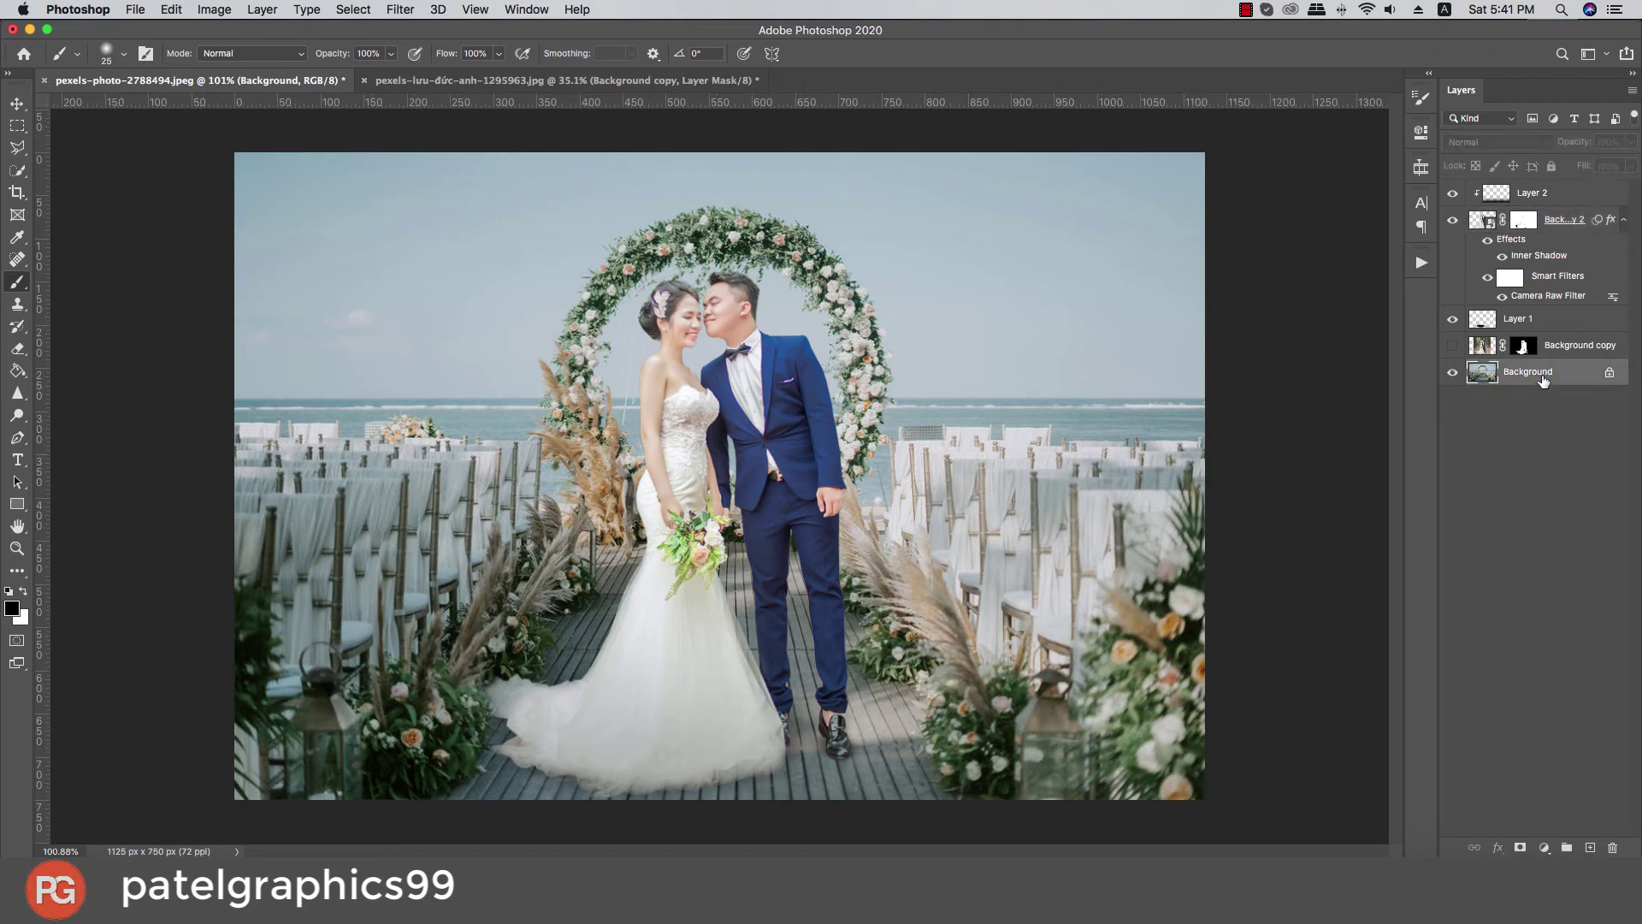
pyautogui.press('super+j')
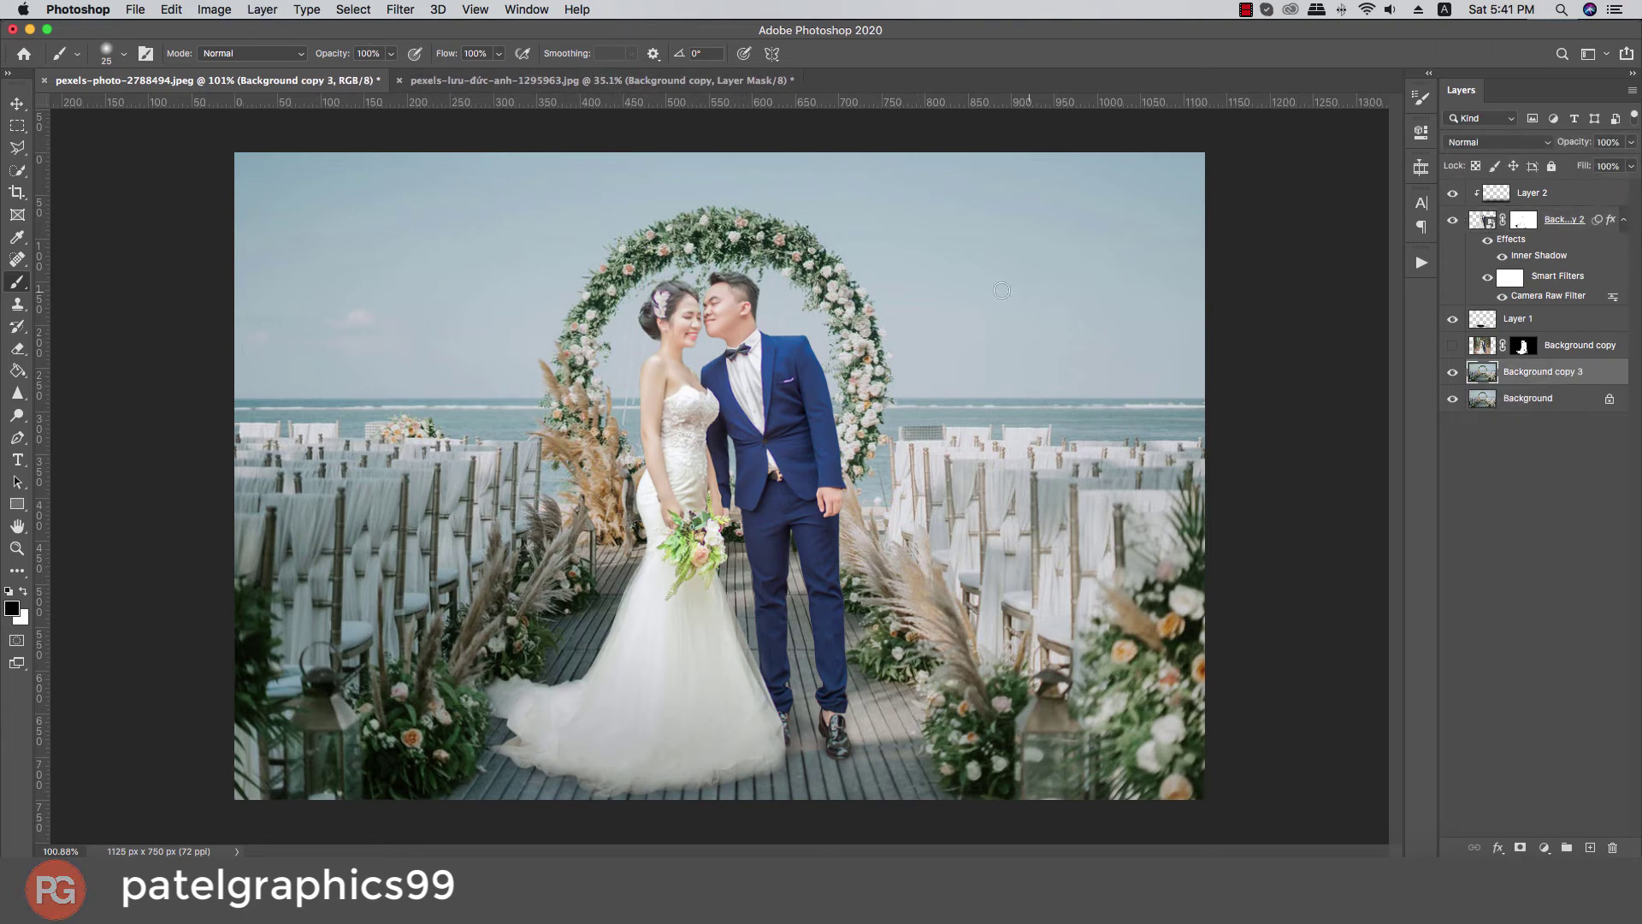
pyautogui.click(401, 11)
pyautogui.click(428, 34)
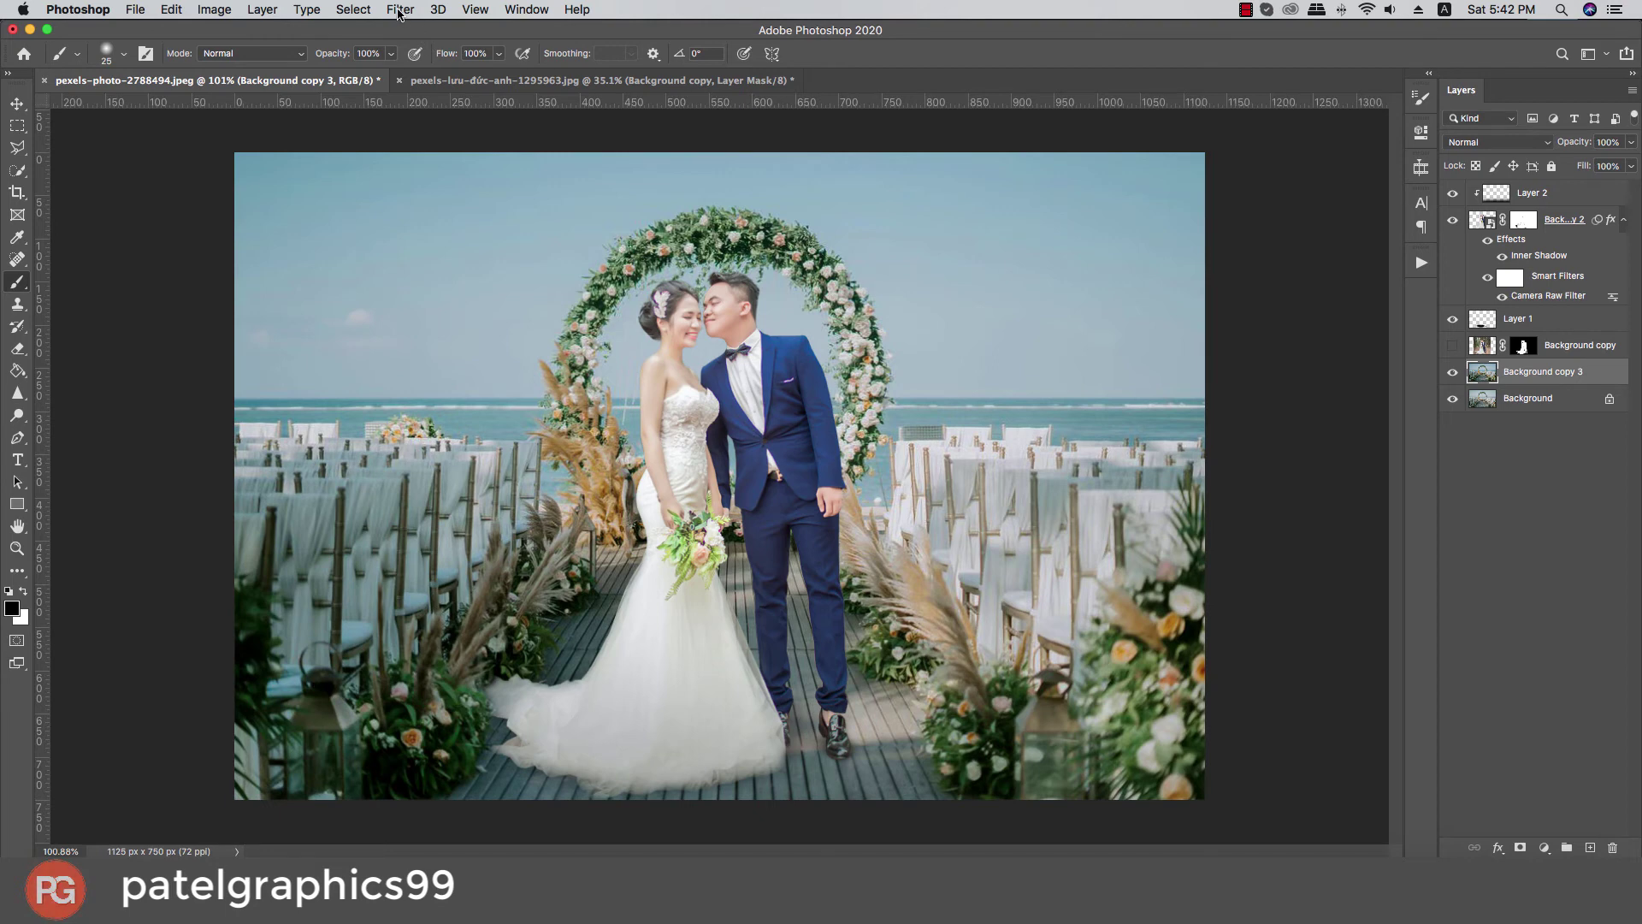
pyautogui.click(399, 10)
pyautogui.click(438, 117)
# Step: Create a new clipped layer directly above the couple layer and set the foreground colour to pale yellow #ffe99d
pyautogui.click(1568, 245)
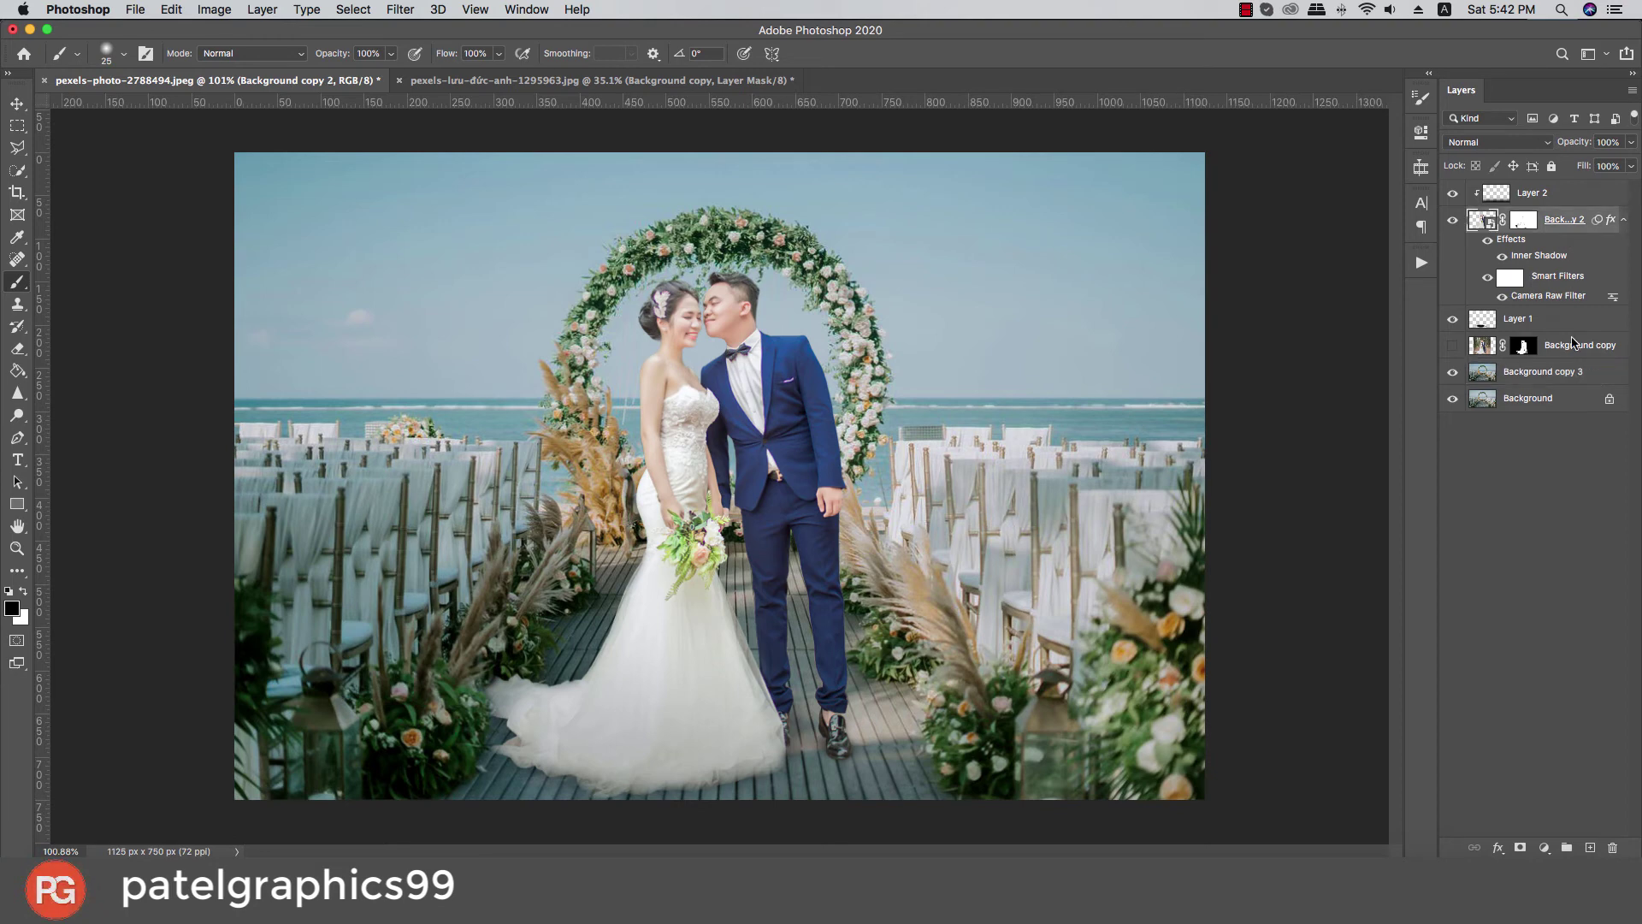
pyautogui.click(1587, 842)
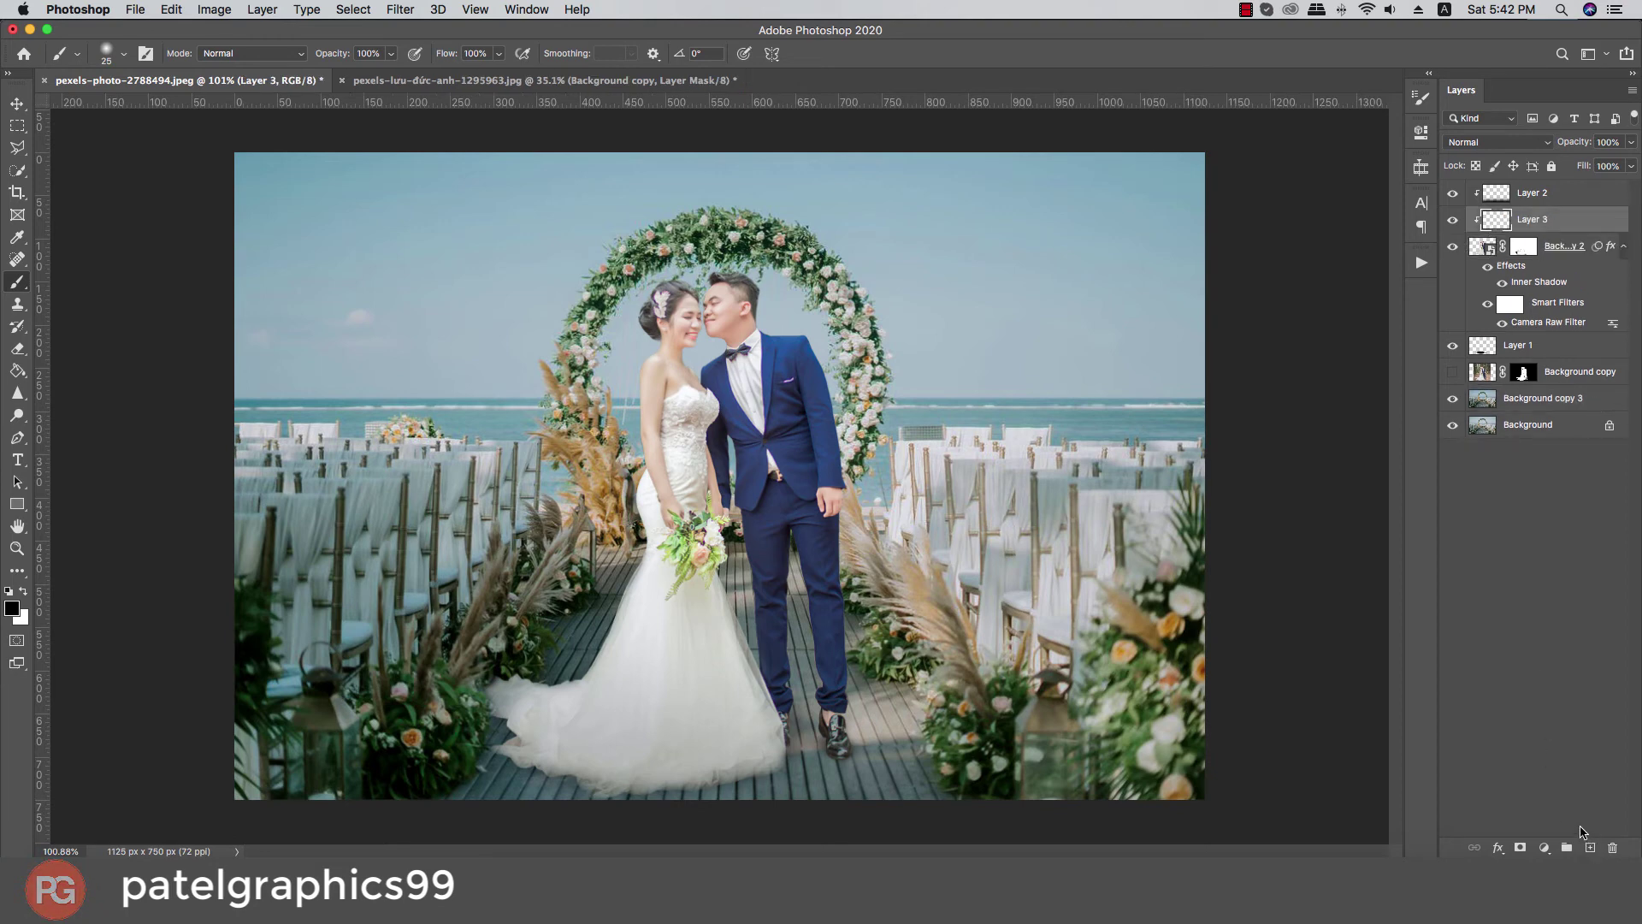
pyautogui.click(24, 591)
pyautogui.click(12, 608)
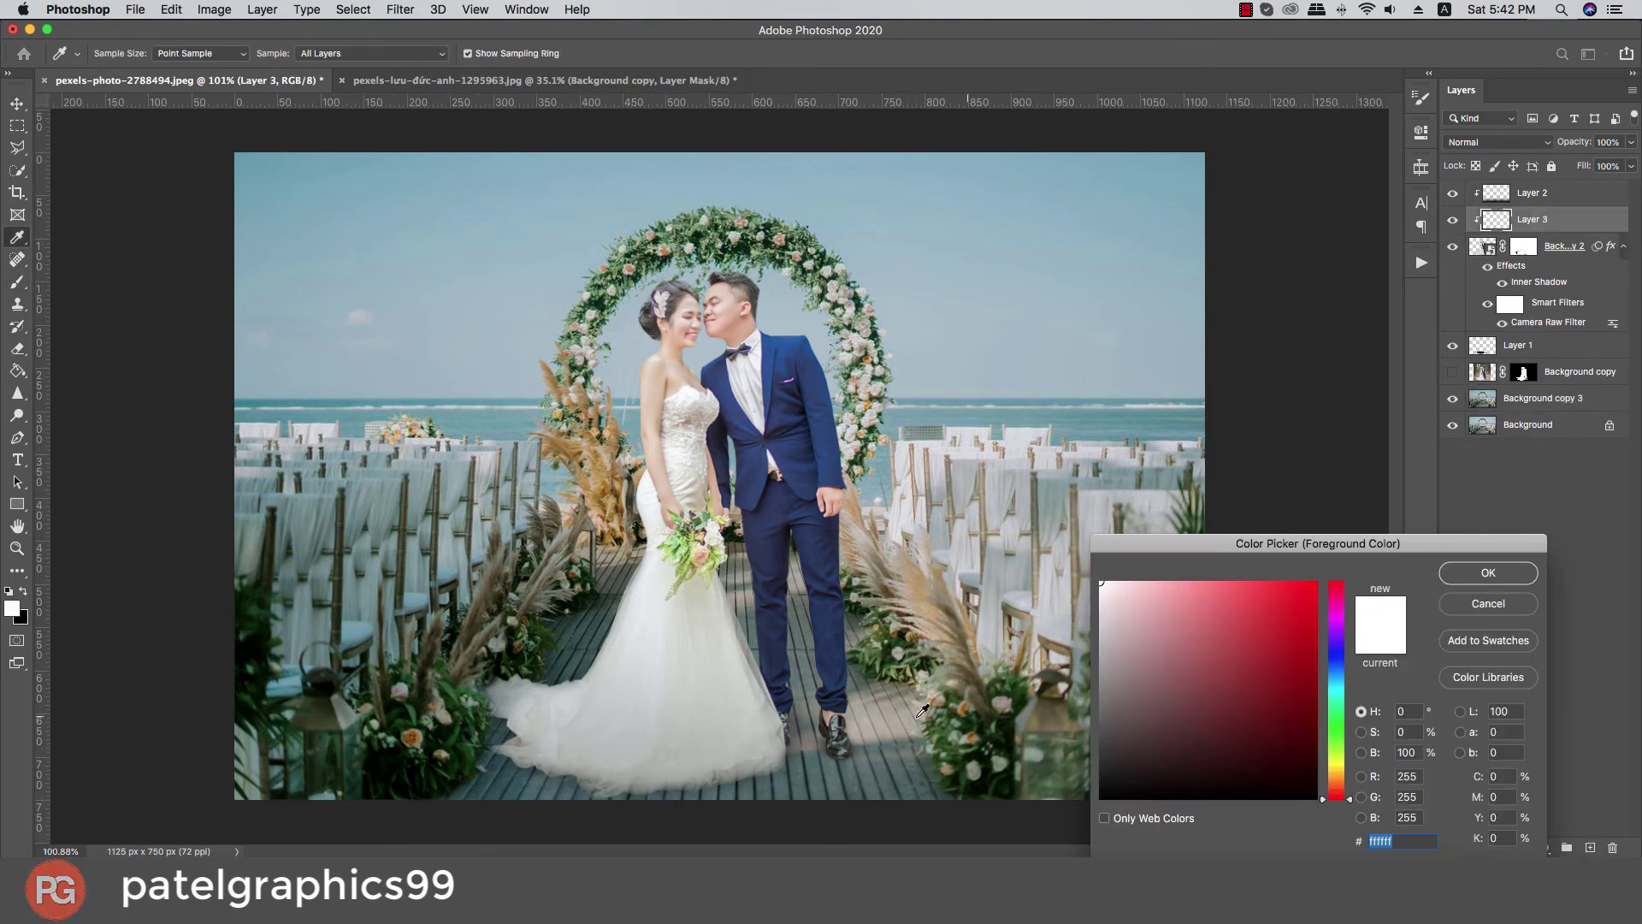
pyautogui.click(852, 731)
pyautogui.moveTo(1120, 644); pyautogui.dragTo(1183, 569)
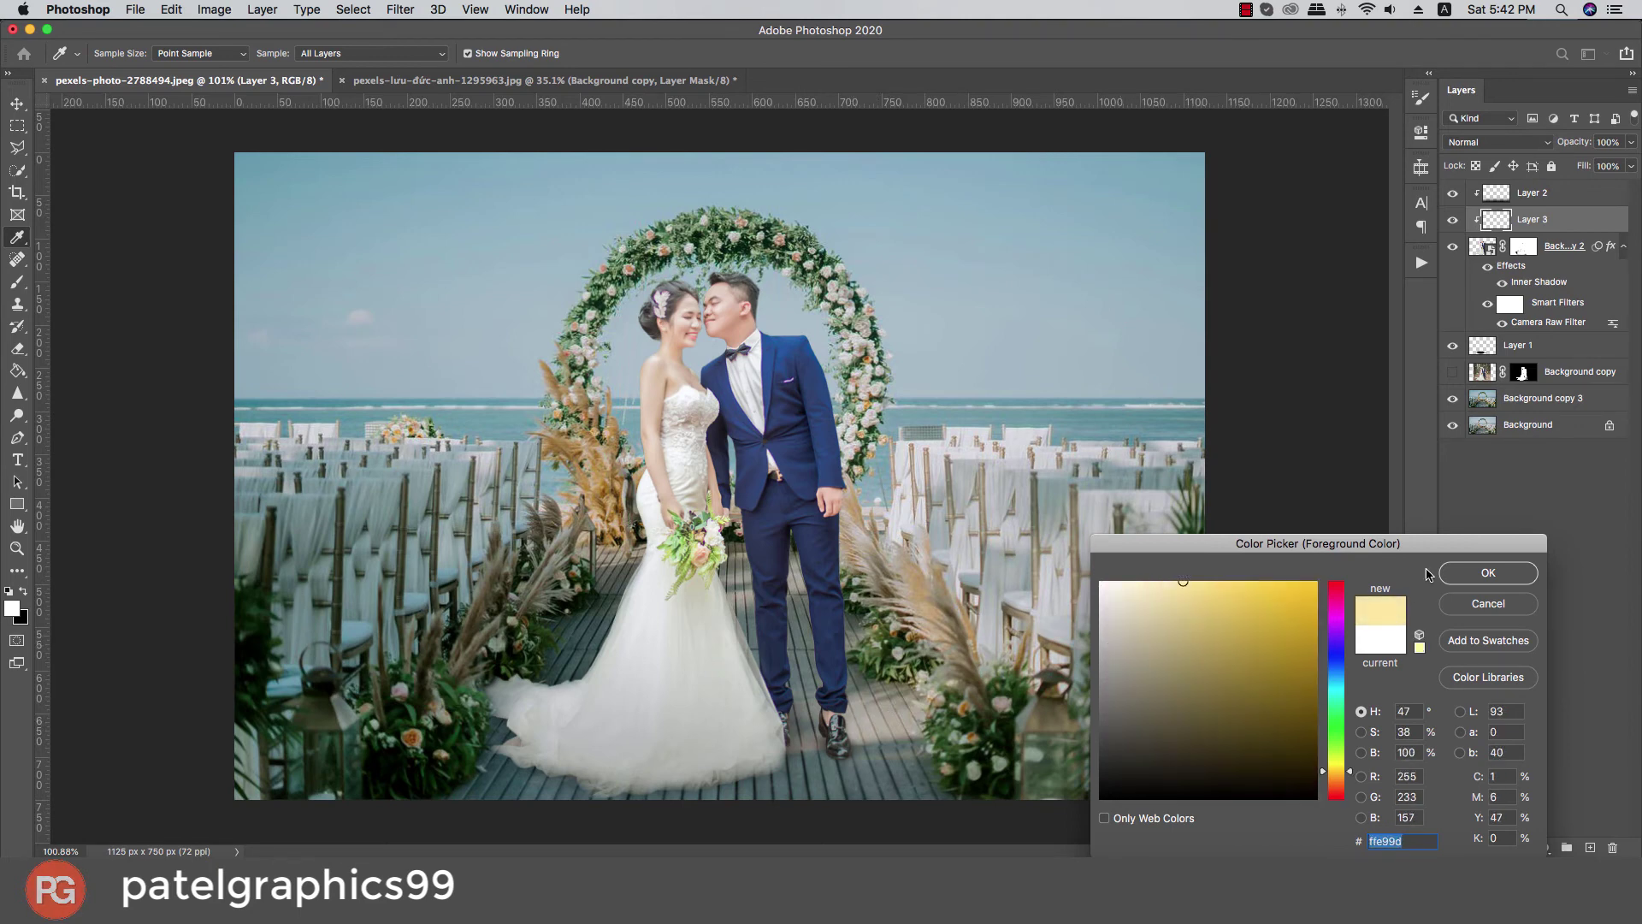
pyautogui.click(1454, 573)
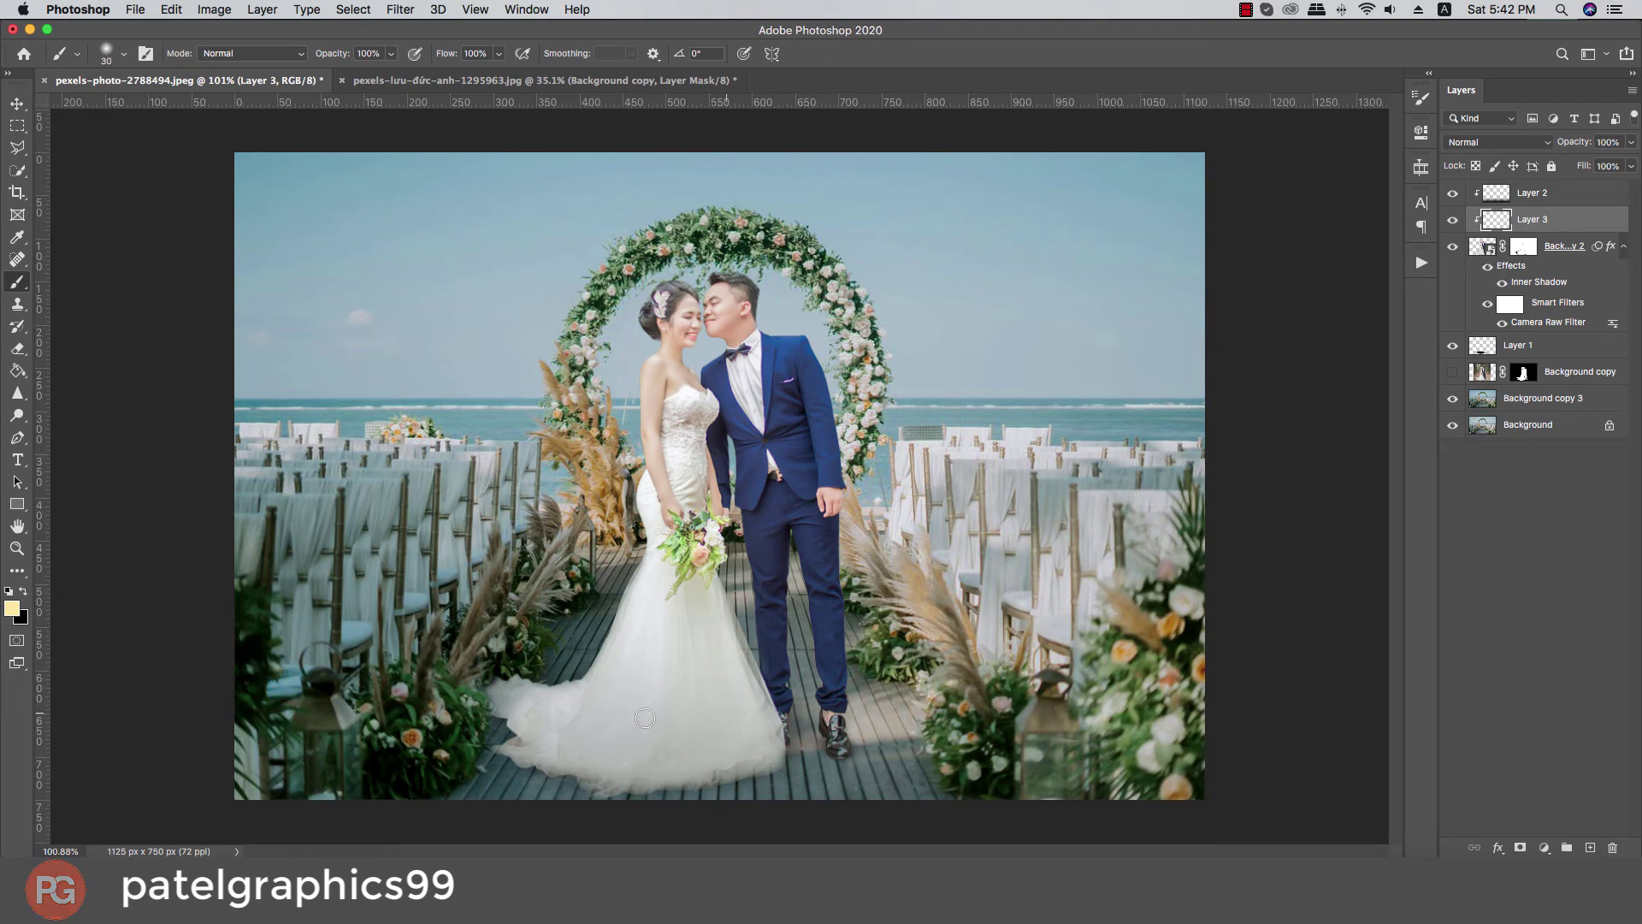
# Step: Paint pale yellow across the lower dress and the groom's shoes on the clipped layer with a 90 px soft brush
pyautogui.press(']')
pyautogui.press(']')
pyautogui.press(']')
pyautogui.press(']')
pyautogui.press(']')
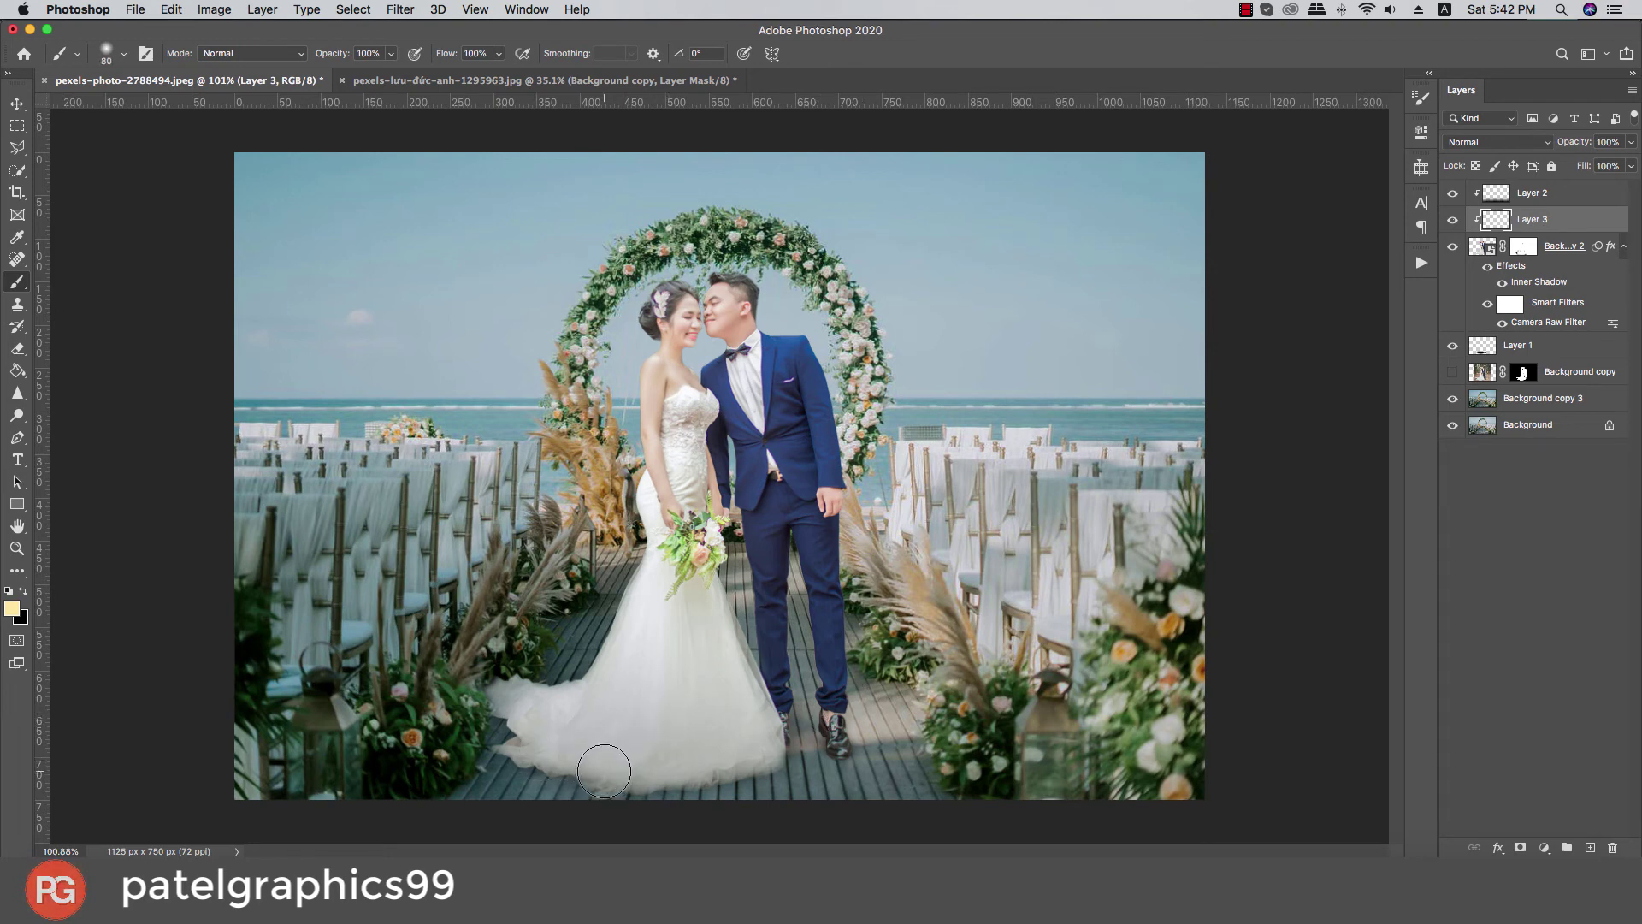
pyautogui.press(']')
pyautogui.moveTo(604, 772)
pyautogui.mouseDown()
pyautogui.moveTo(587, 760)
pyautogui.moveTo(855, 697)
pyautogui.mouseUp()
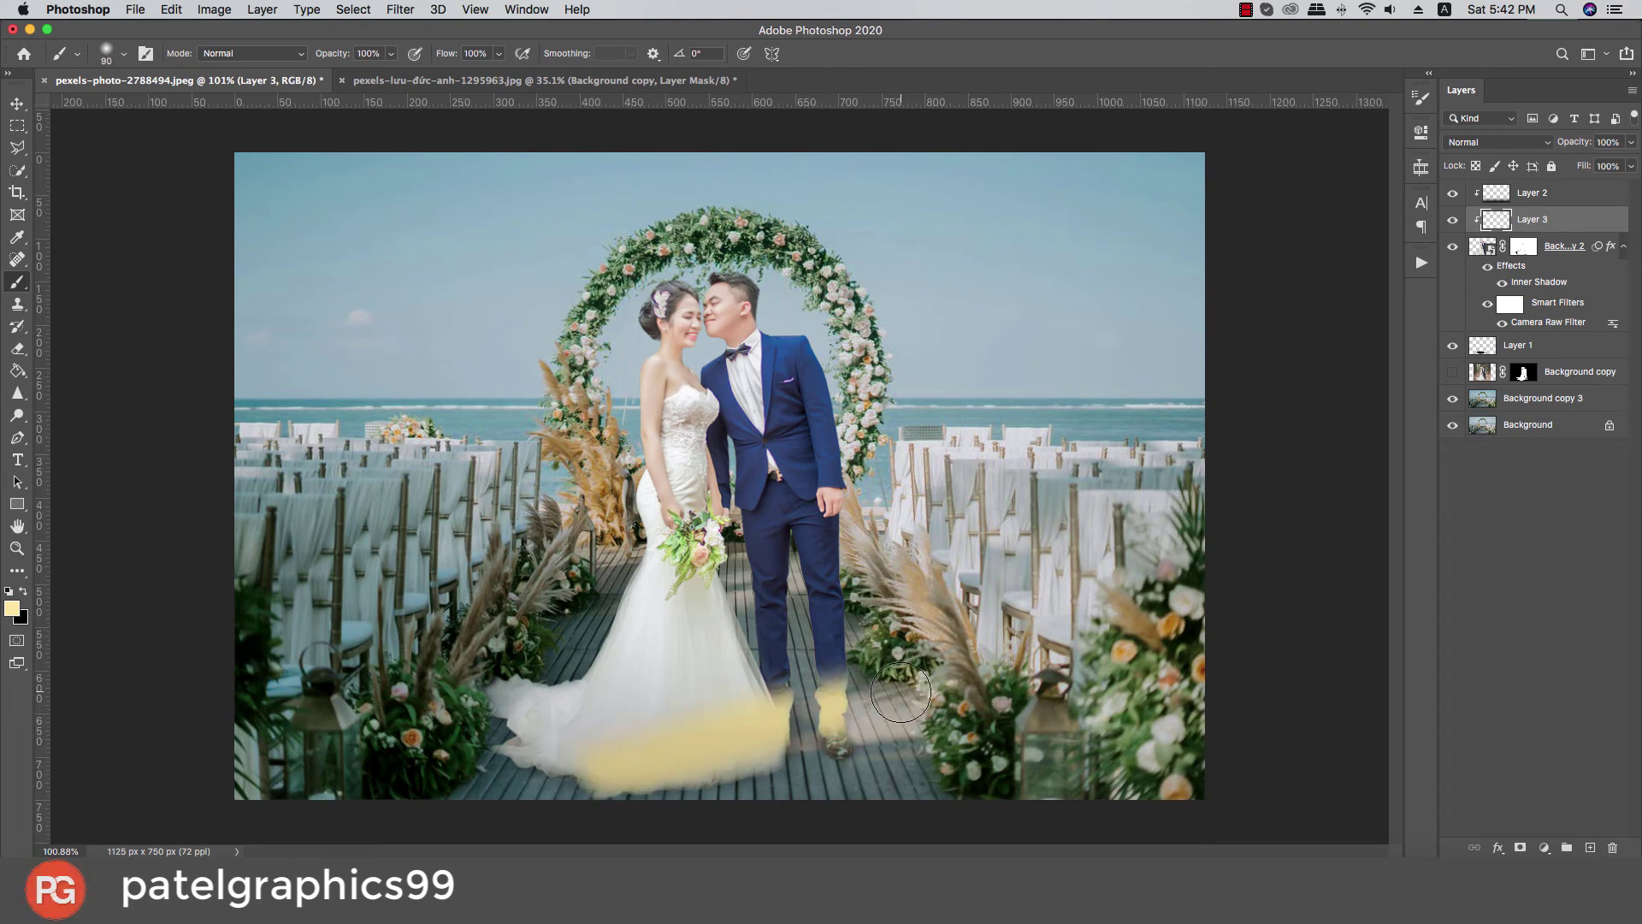
# Step: Trim the upper edge of the yellow paint and its lower edge along the dress hem with a 45 px eraser
pyautogui.press('e')
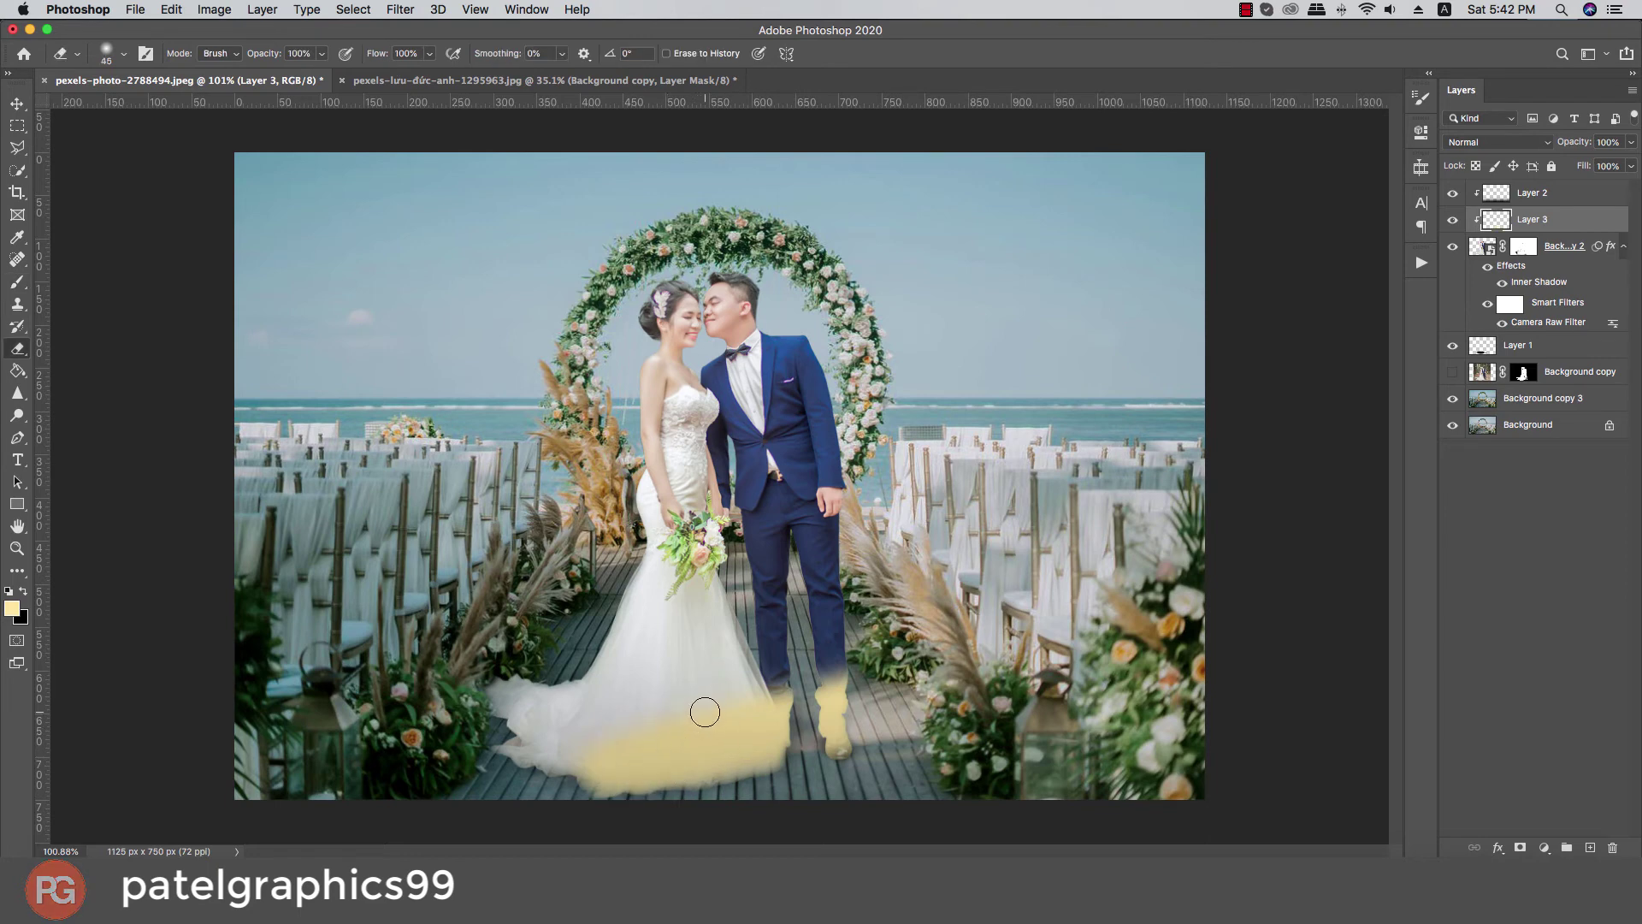
pyautogui.moveTo(587, 740); pyautogui.dragTo(848, 673)
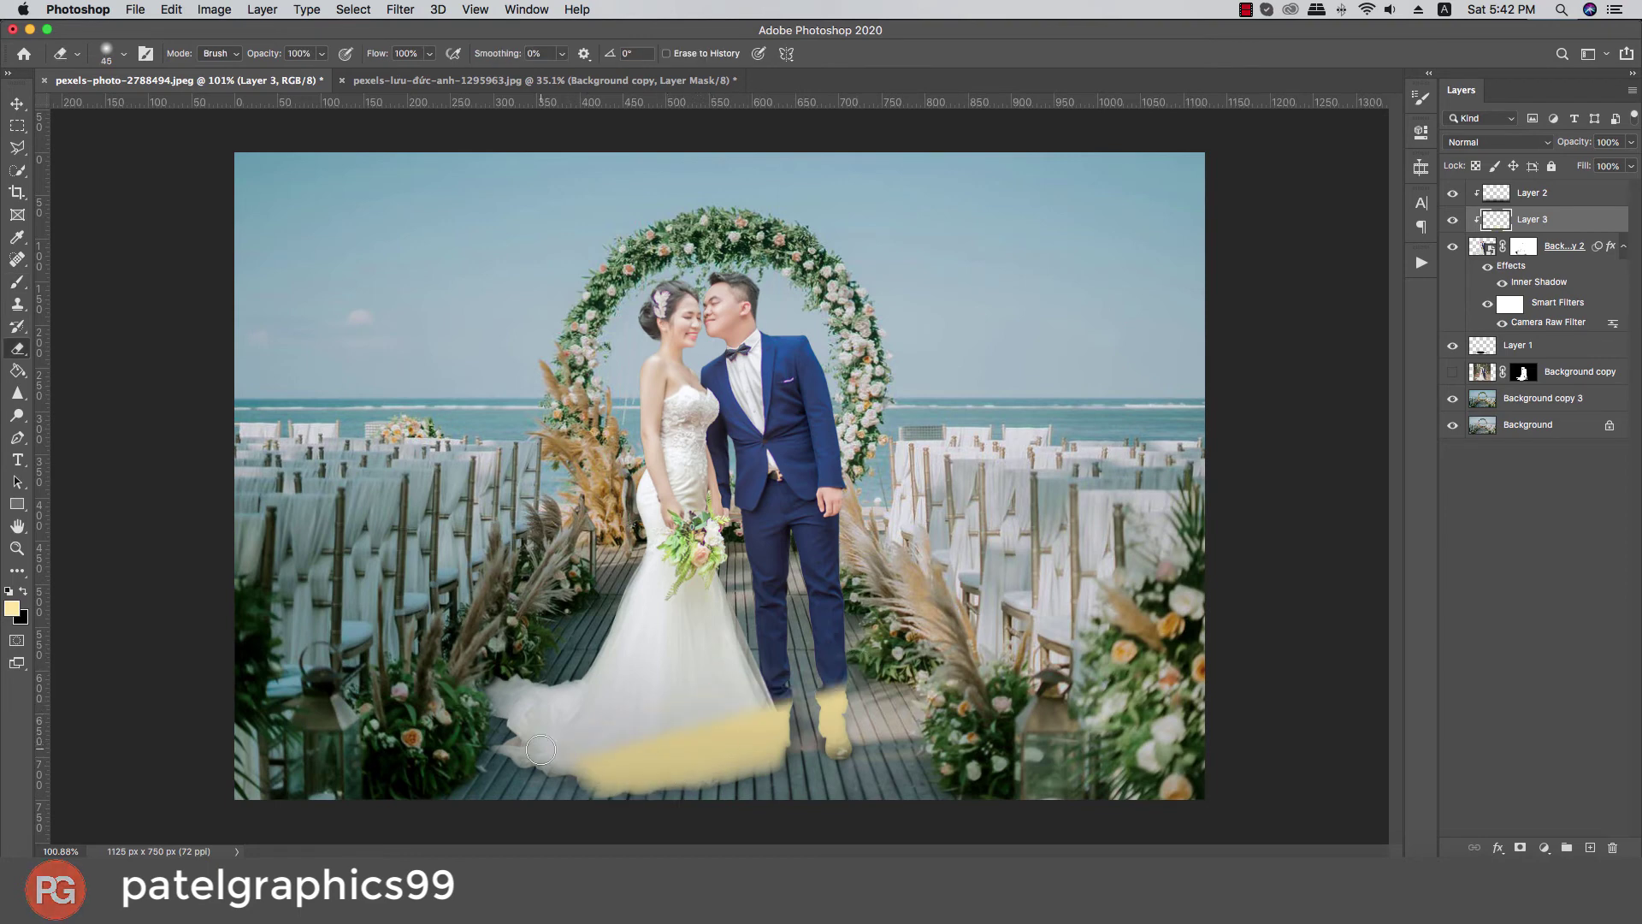
pyautogui.moveTo(642, 792); pyautogui.dragTo(576, 792)
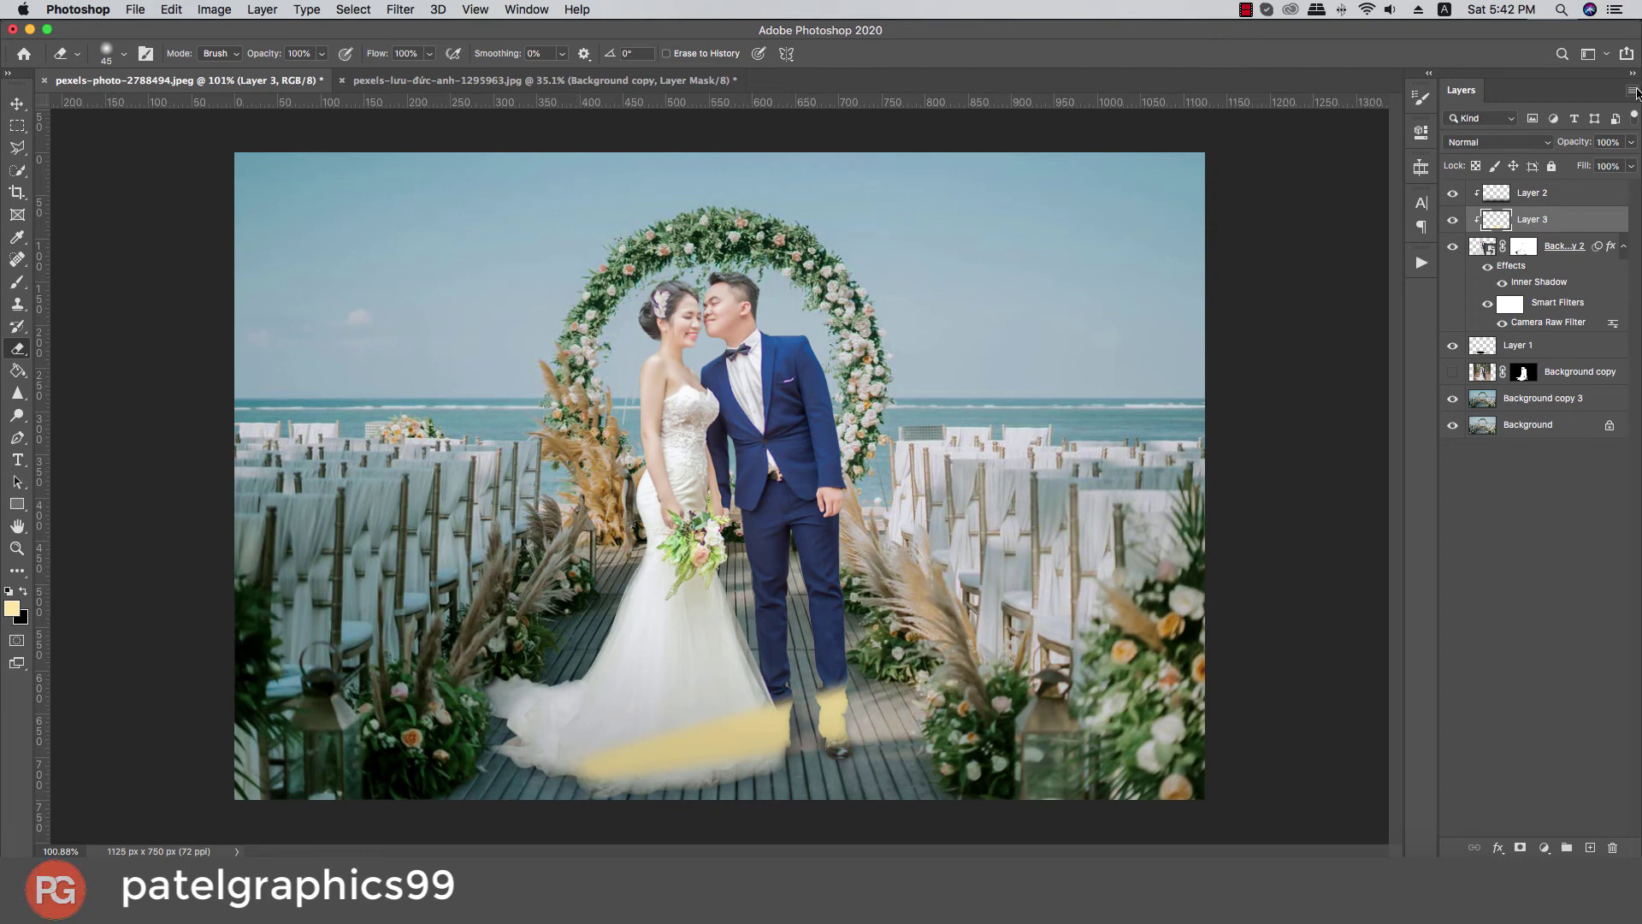
# Step: Try the Soft Light blend mode on the clipped yellow paint layer
pyautogui.click(1468, 142)
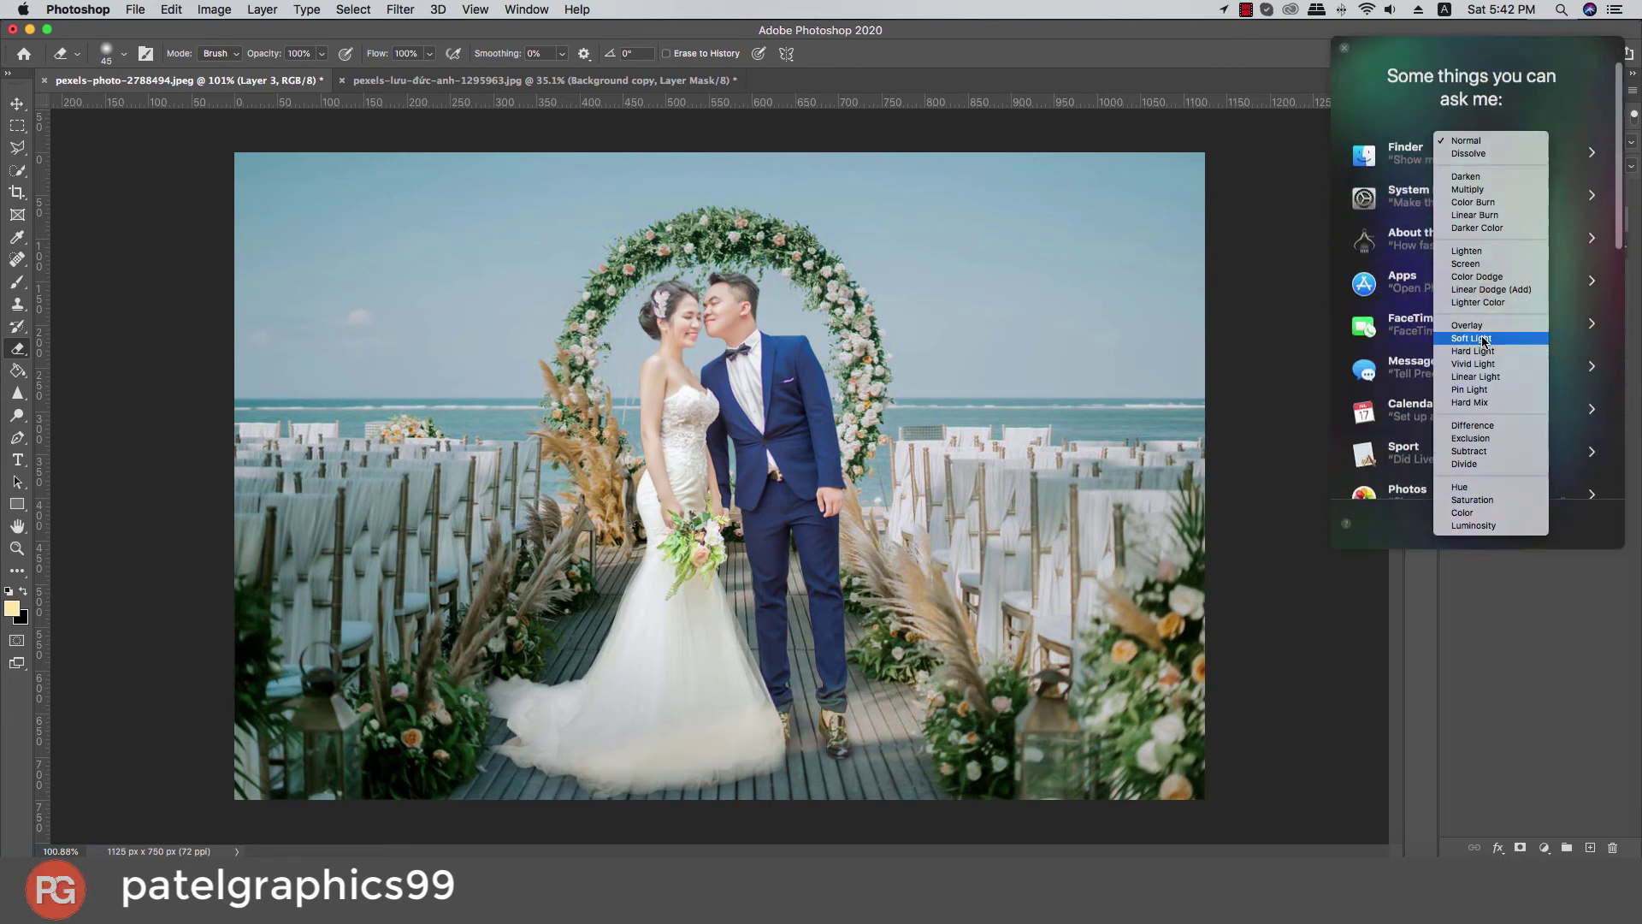
pyautogui.click(1484, 128)
pyautogui.click(1344, 48)
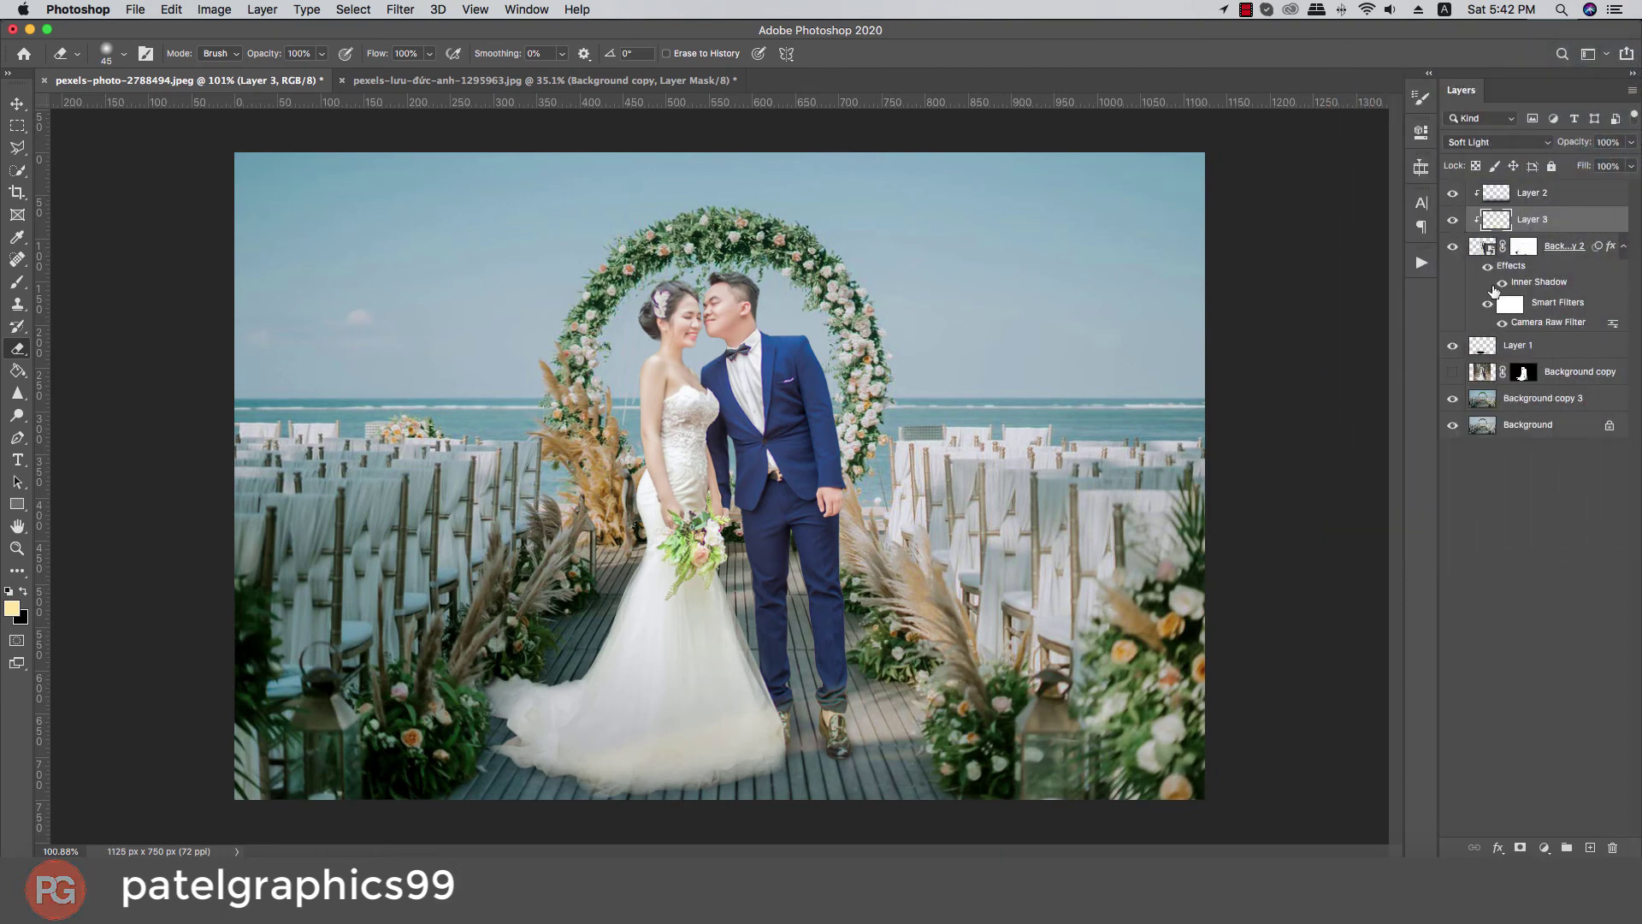
# Step: Set the clipped yellow paint layer to Overlay blend mode and lower its opacity to 27%
pyautogui.click(1493, 143)
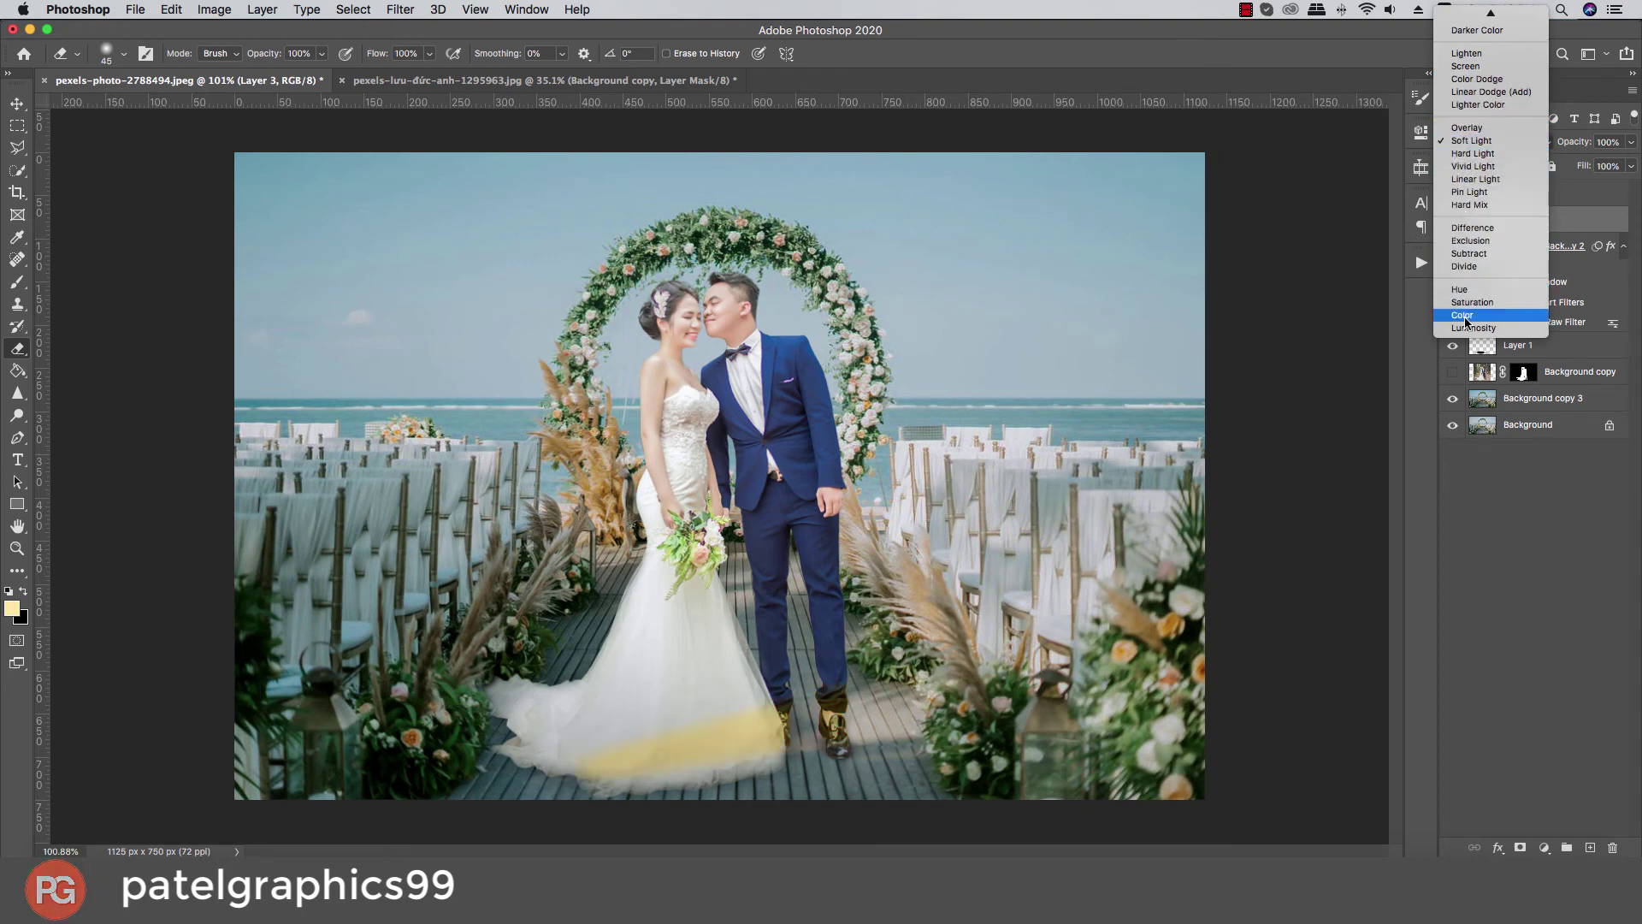
pyautogui.click(1465, 128)
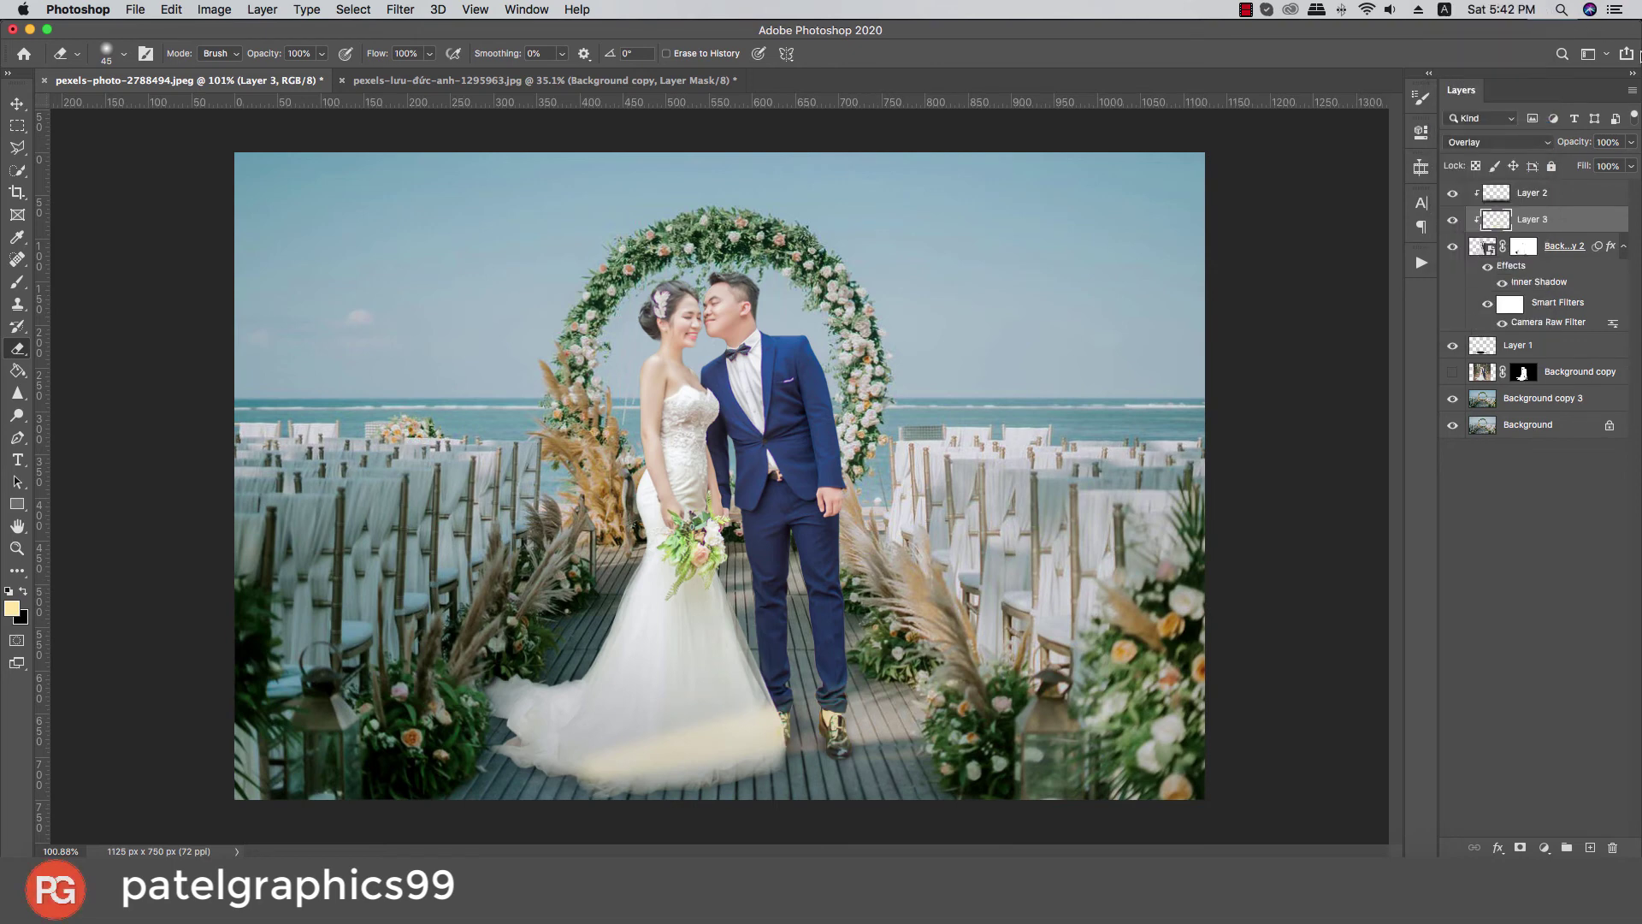
pyautogui.click(1630, 142)
pyautogui.moveTo(1588, 169); pyautogui.dragTo(1573, 170)
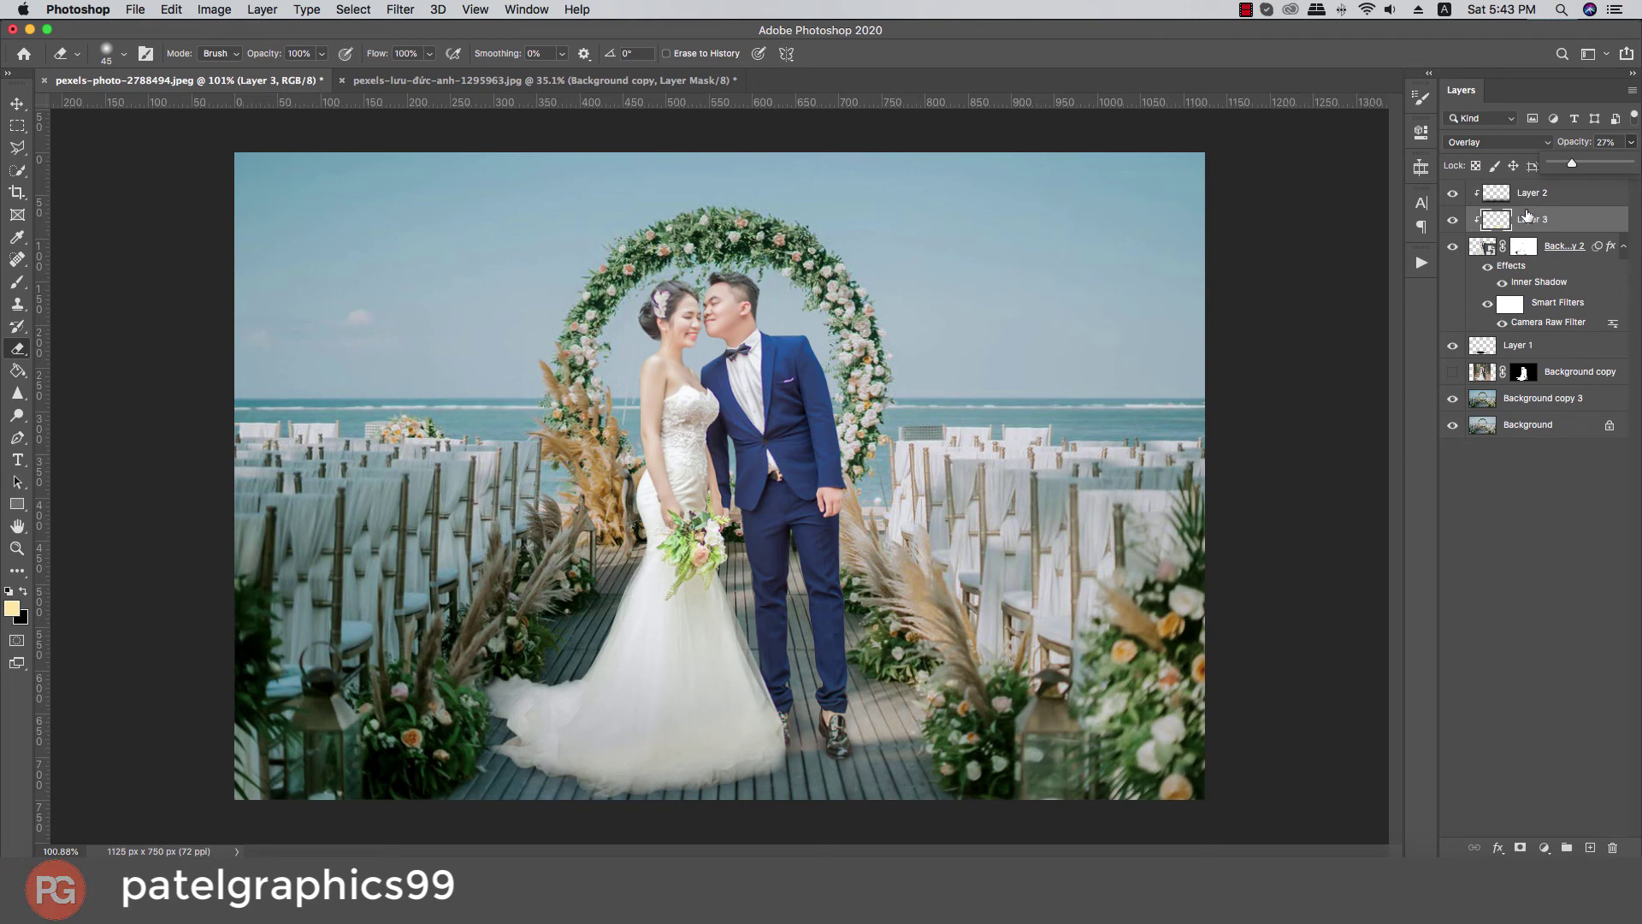
pyautogui.scroll(-3, 732, 263)
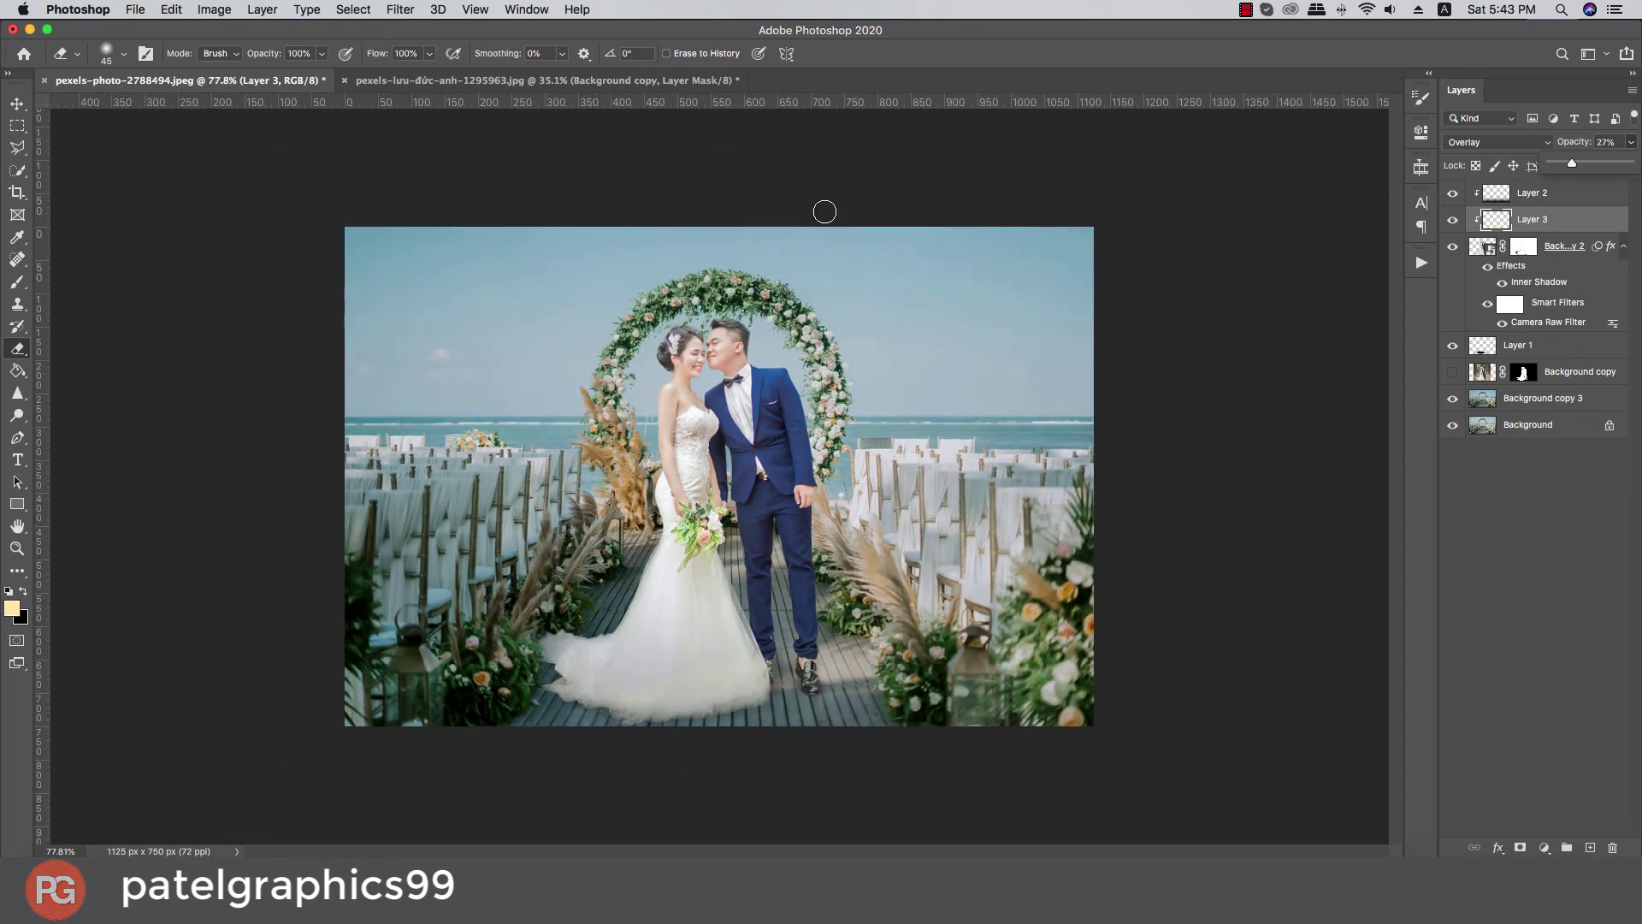
pyautogui.scroll(1, 817, 216)
# Step: Create a new layer above Layer 2 and fill it with the merged composite using Apply Image, Multiply blending at 100% opacity
pyautogui.click(1531, 193)
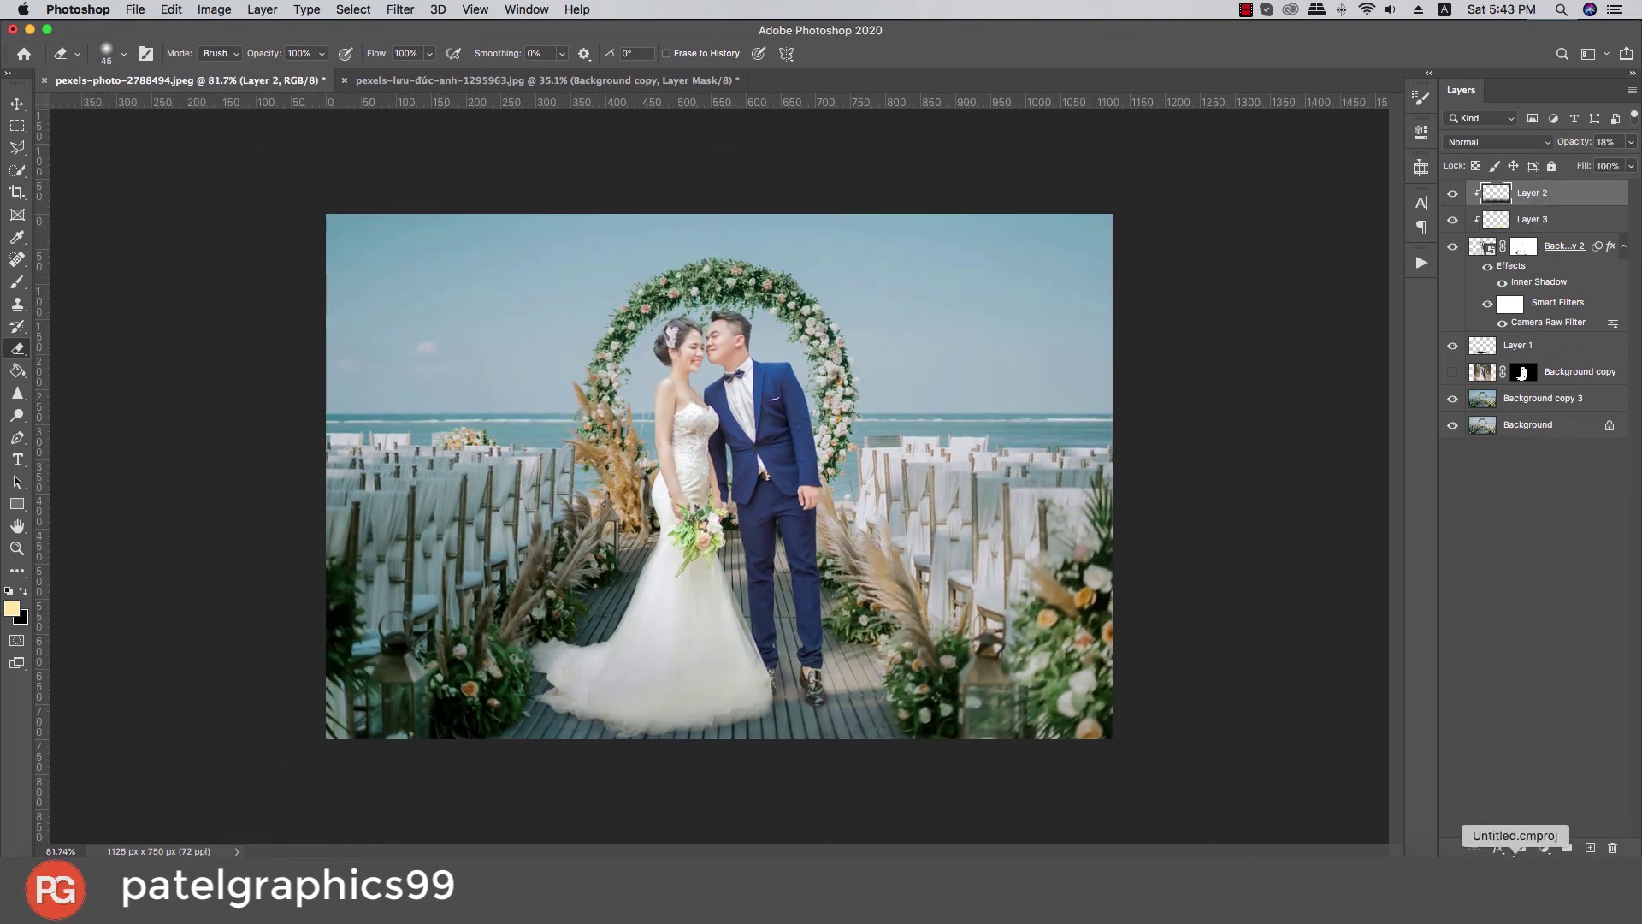
pyautogui.click(1589, 848)
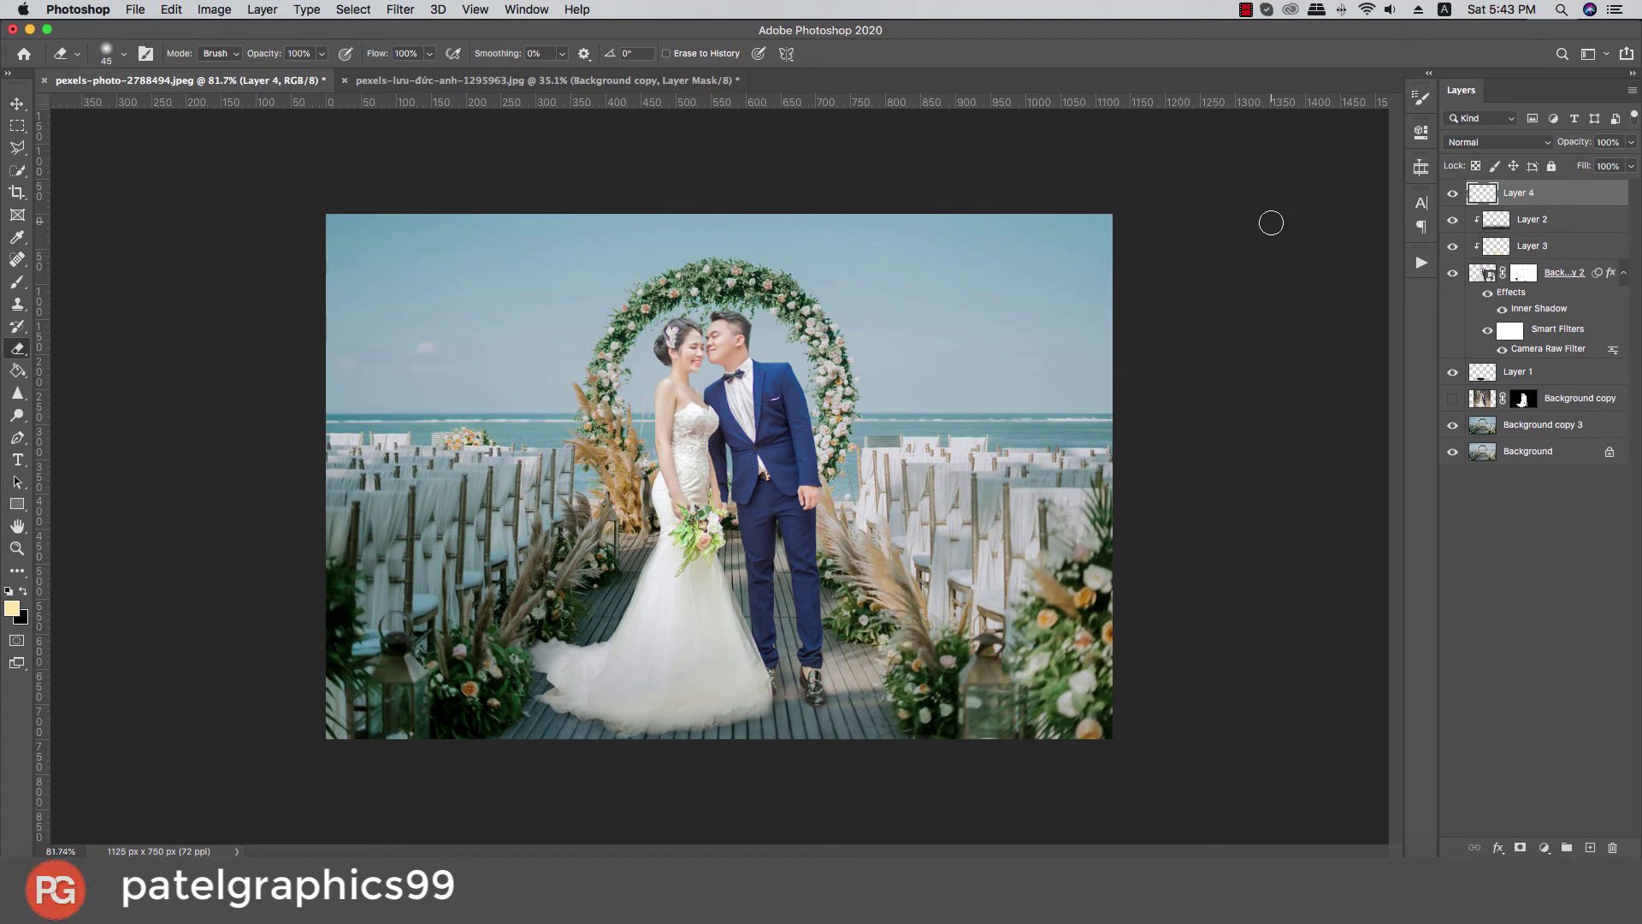
pyautogui.click(207, 10)
pyautogui.click(276, 259)
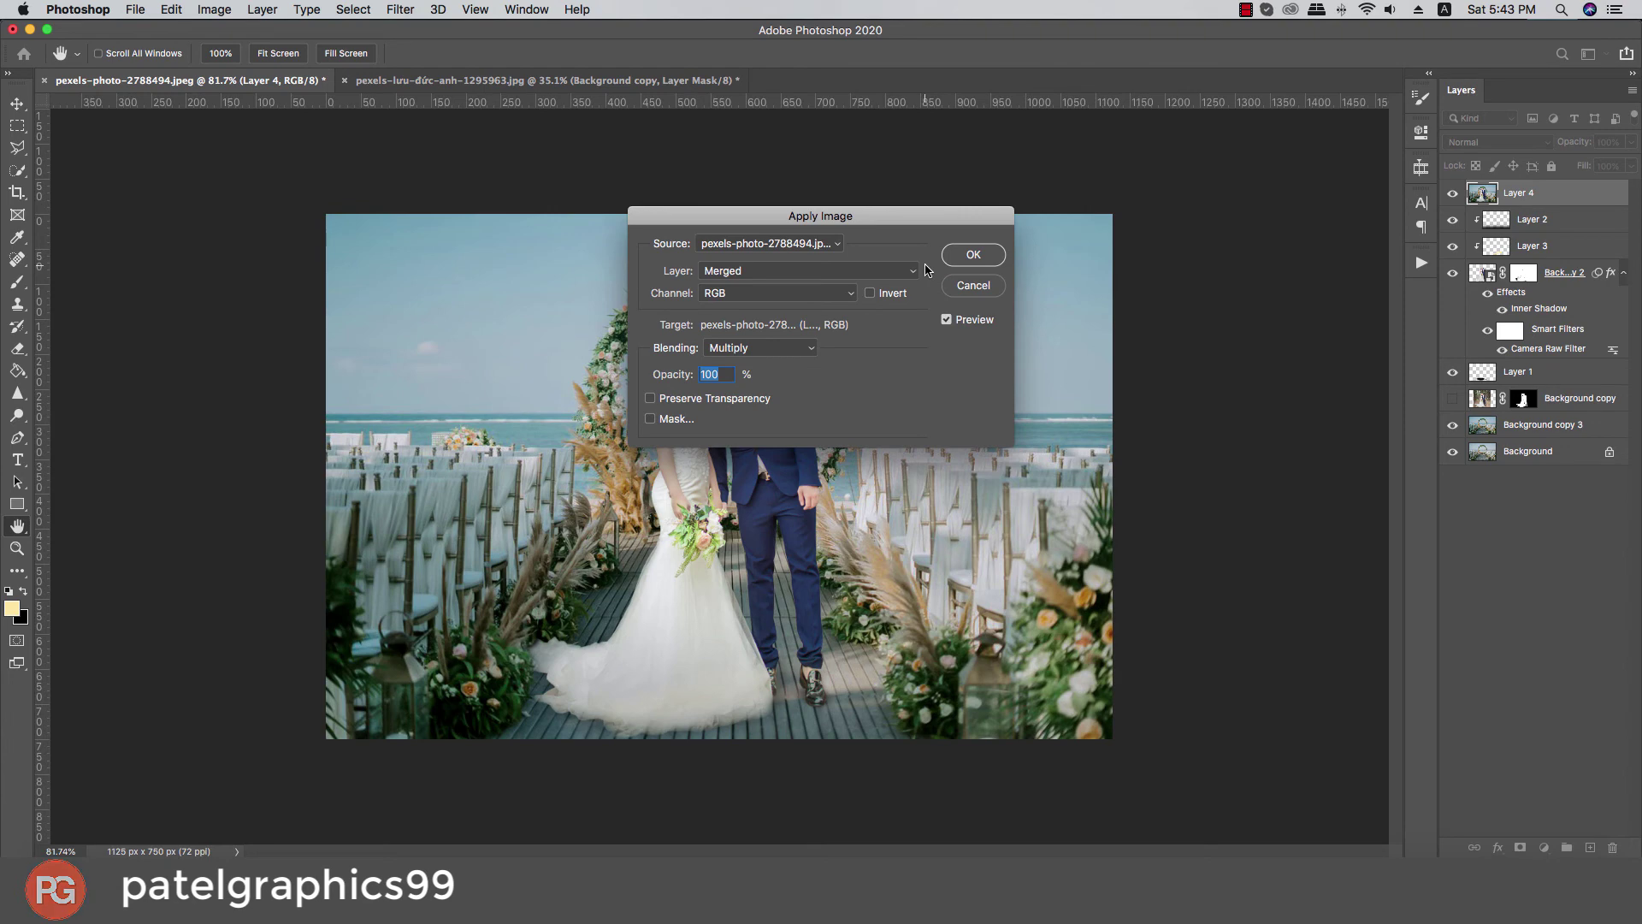
pyautogui.click(997, 256)
pyautogui.press('e')
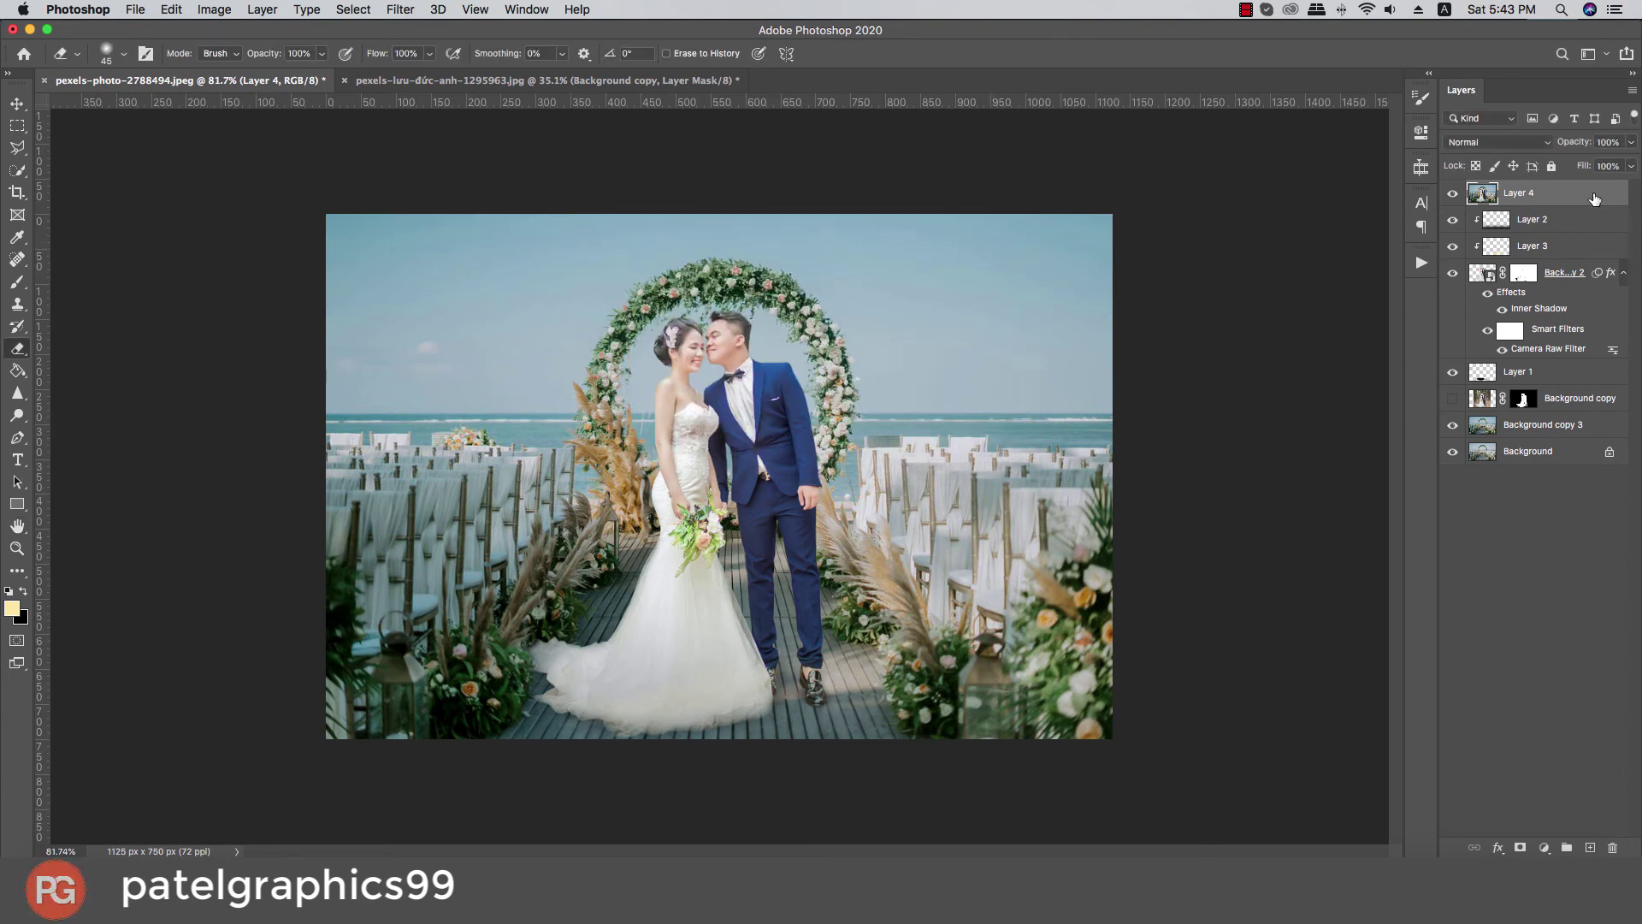
# Step: In the Camera Raw Filter on the merged layer, apply Auto, then set Highlights to -38 and Contrast to +10 and raise Vibrance slightly
pyautogui.click(399, 10)
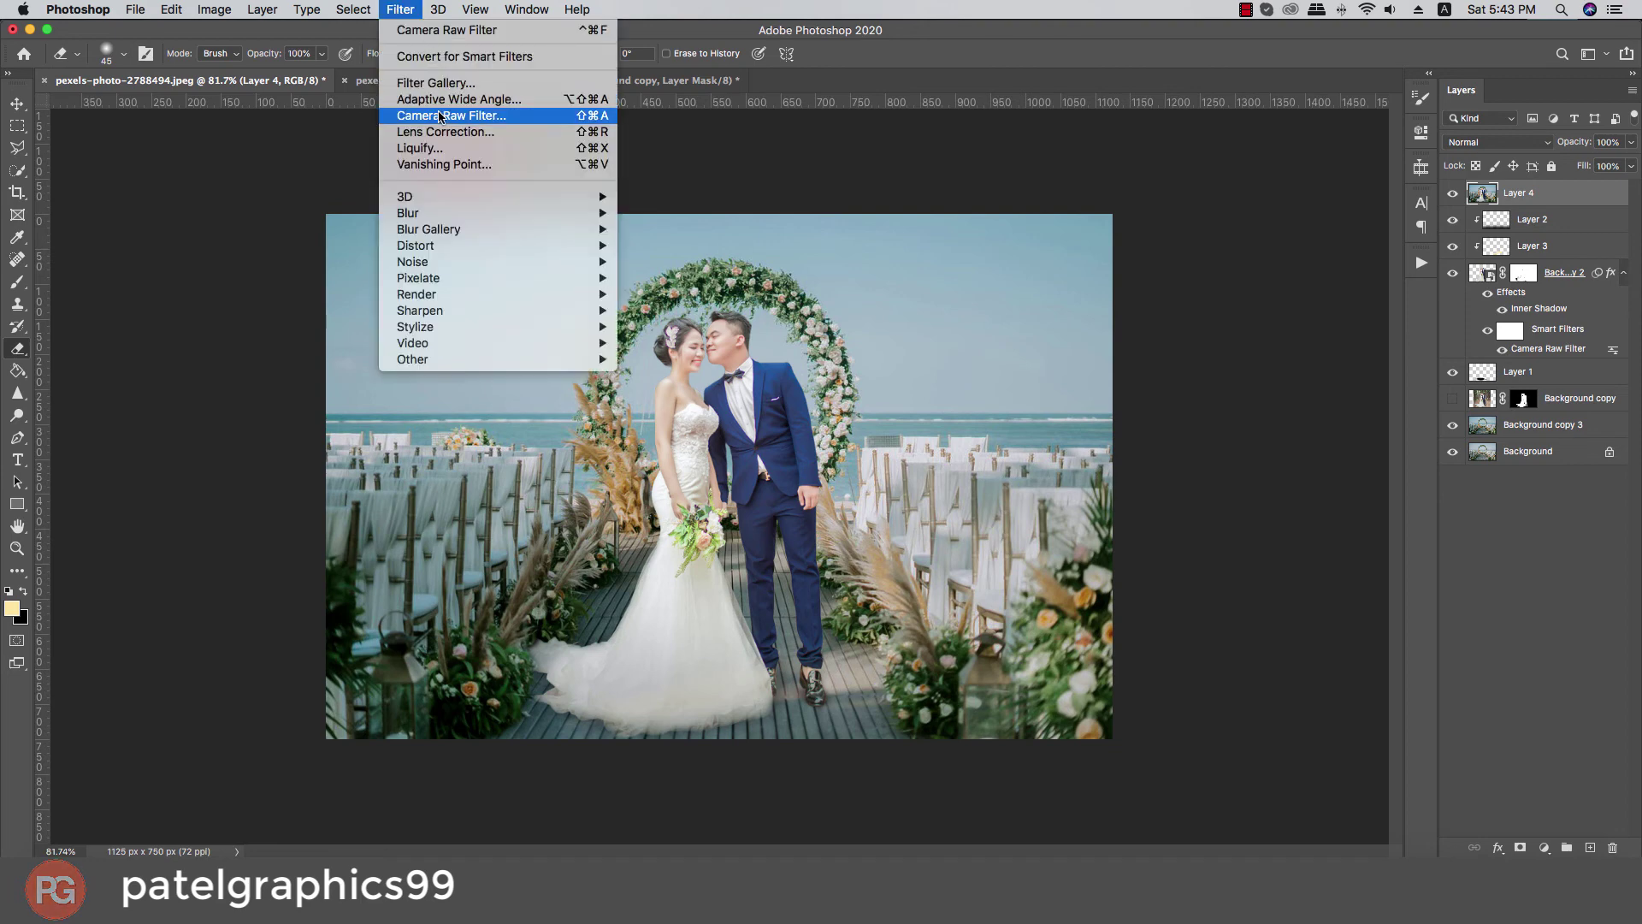
pyautogui.click(452, 110)
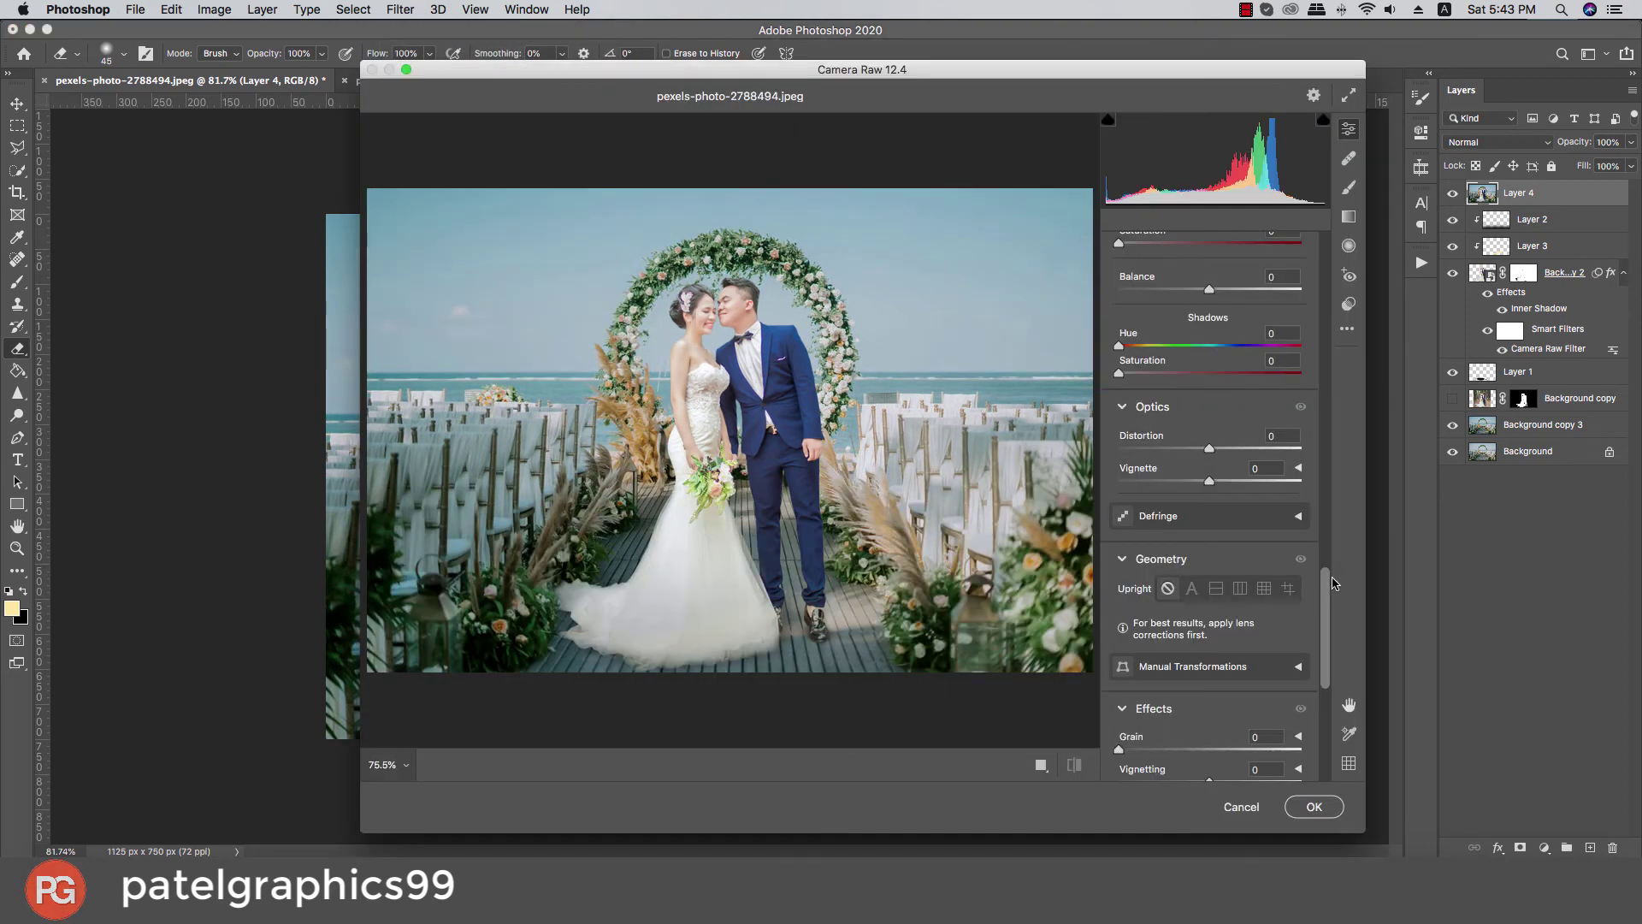
pyautogui.moveTo(1328, 592); pyautogui.dragTo(1336, 254)
pyautogui.click(1250, 249)
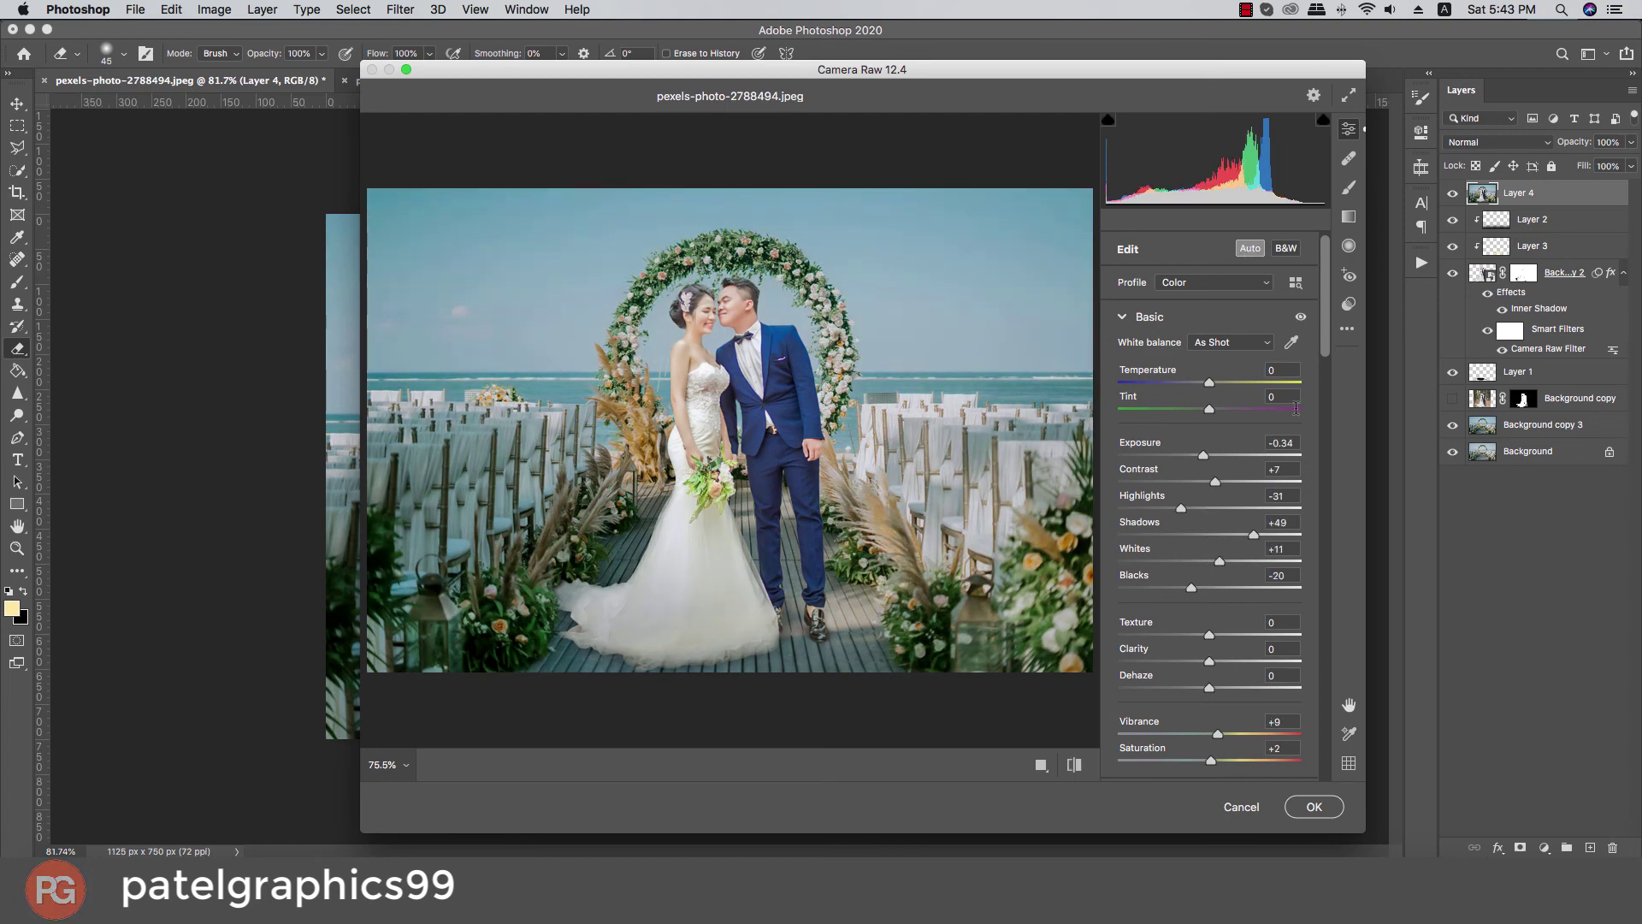
pyautogui.scroll(-3, 1309, 328)
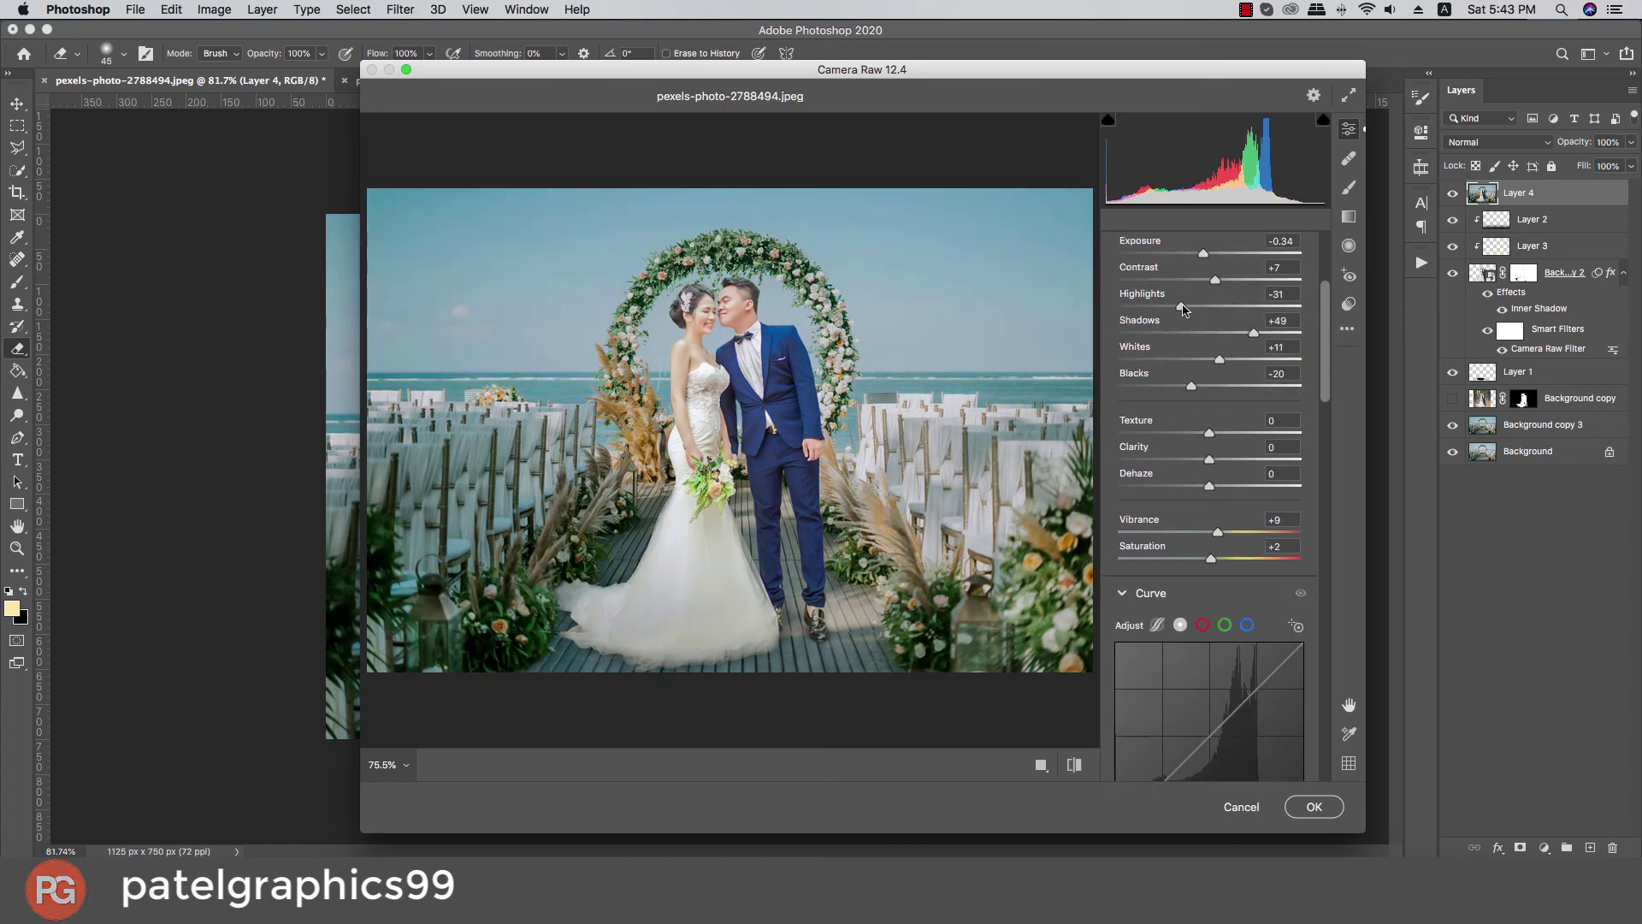
pyautogui.moveTo(1181, 306); pyautogui.dragTo(1225, 283)
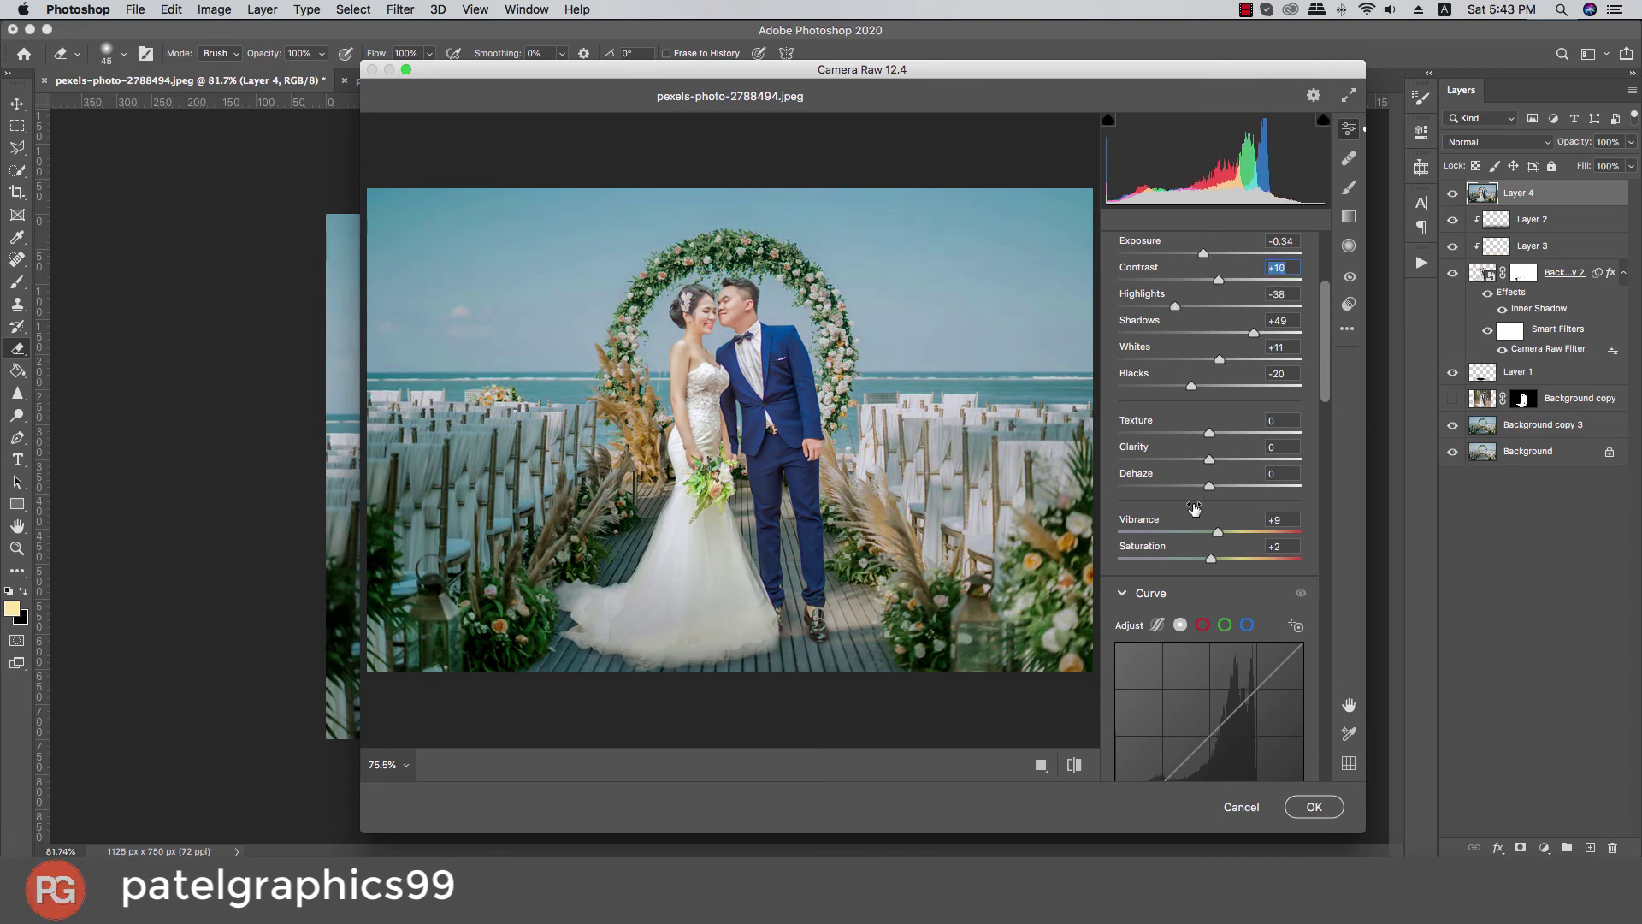
pyautogui.moveTo(1223, 534)
pyautogui.mouseDown()
pyautogui.moveTo(1250, 536)
pyautogui.moveTo(1231, 536)
pyautogui.mouseUp()
# Step: Set Camera Raw Noise Reduction to 13 and the Yellows luminance in the Color Mixer to +1
pyautogui.moveTo(1317, 363); pyautogui.dragTo(1323, 479)
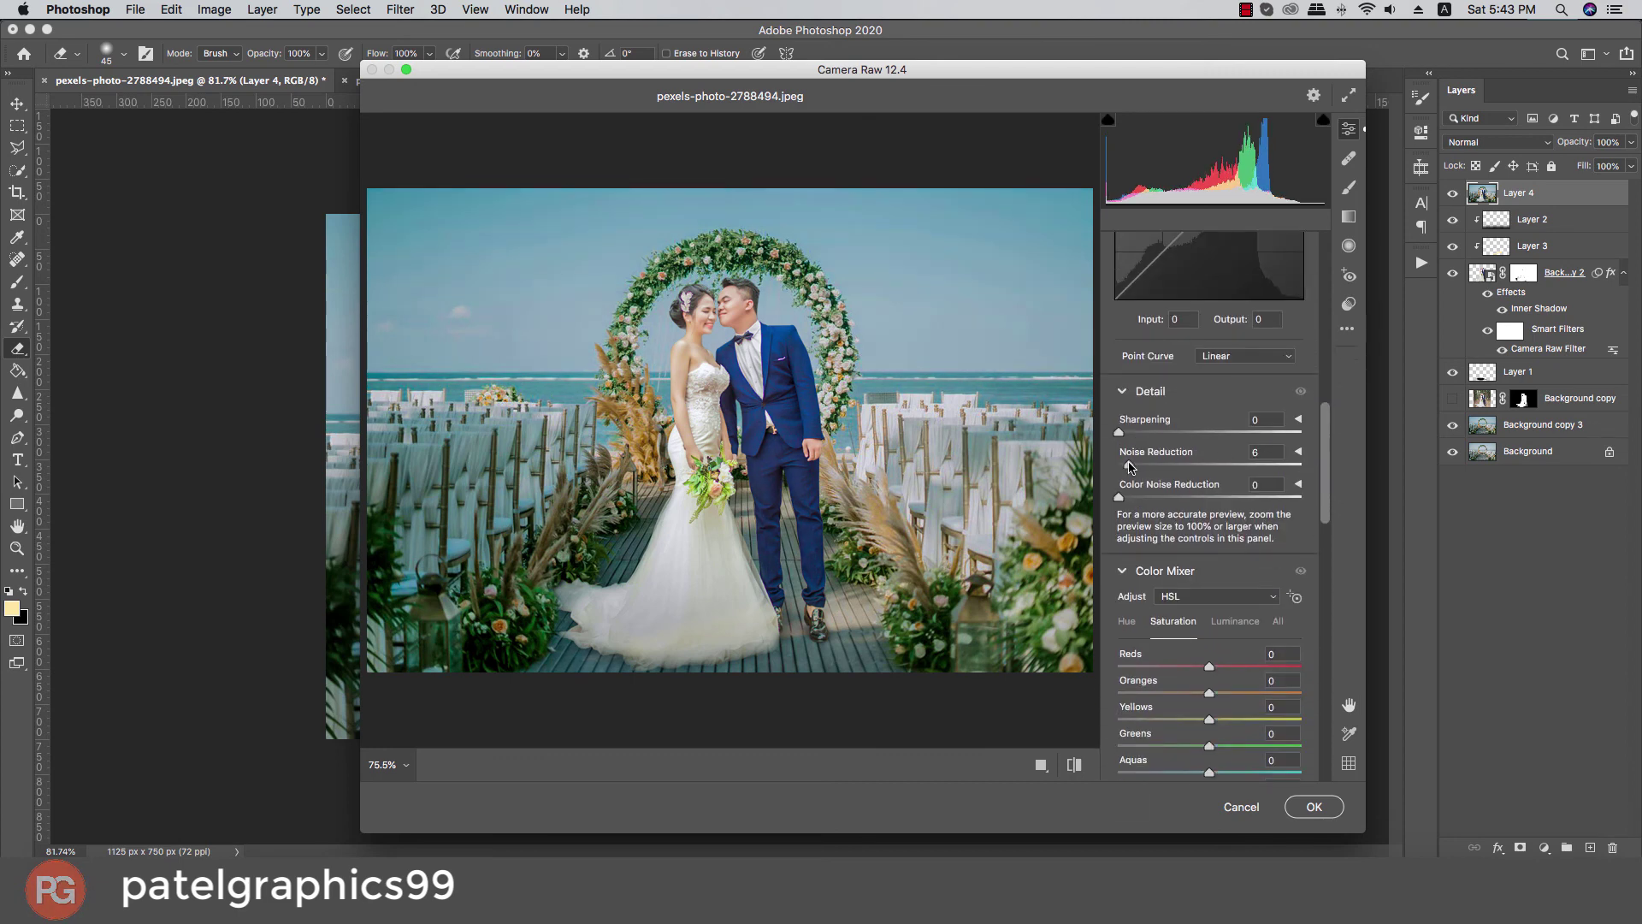
pyautogui.moveTo(1129, 466); pyautogui.dragTo(1143, 464)
pyautogui.moveTo(1329, 460); pyautogui.dragTo(1328, 503)
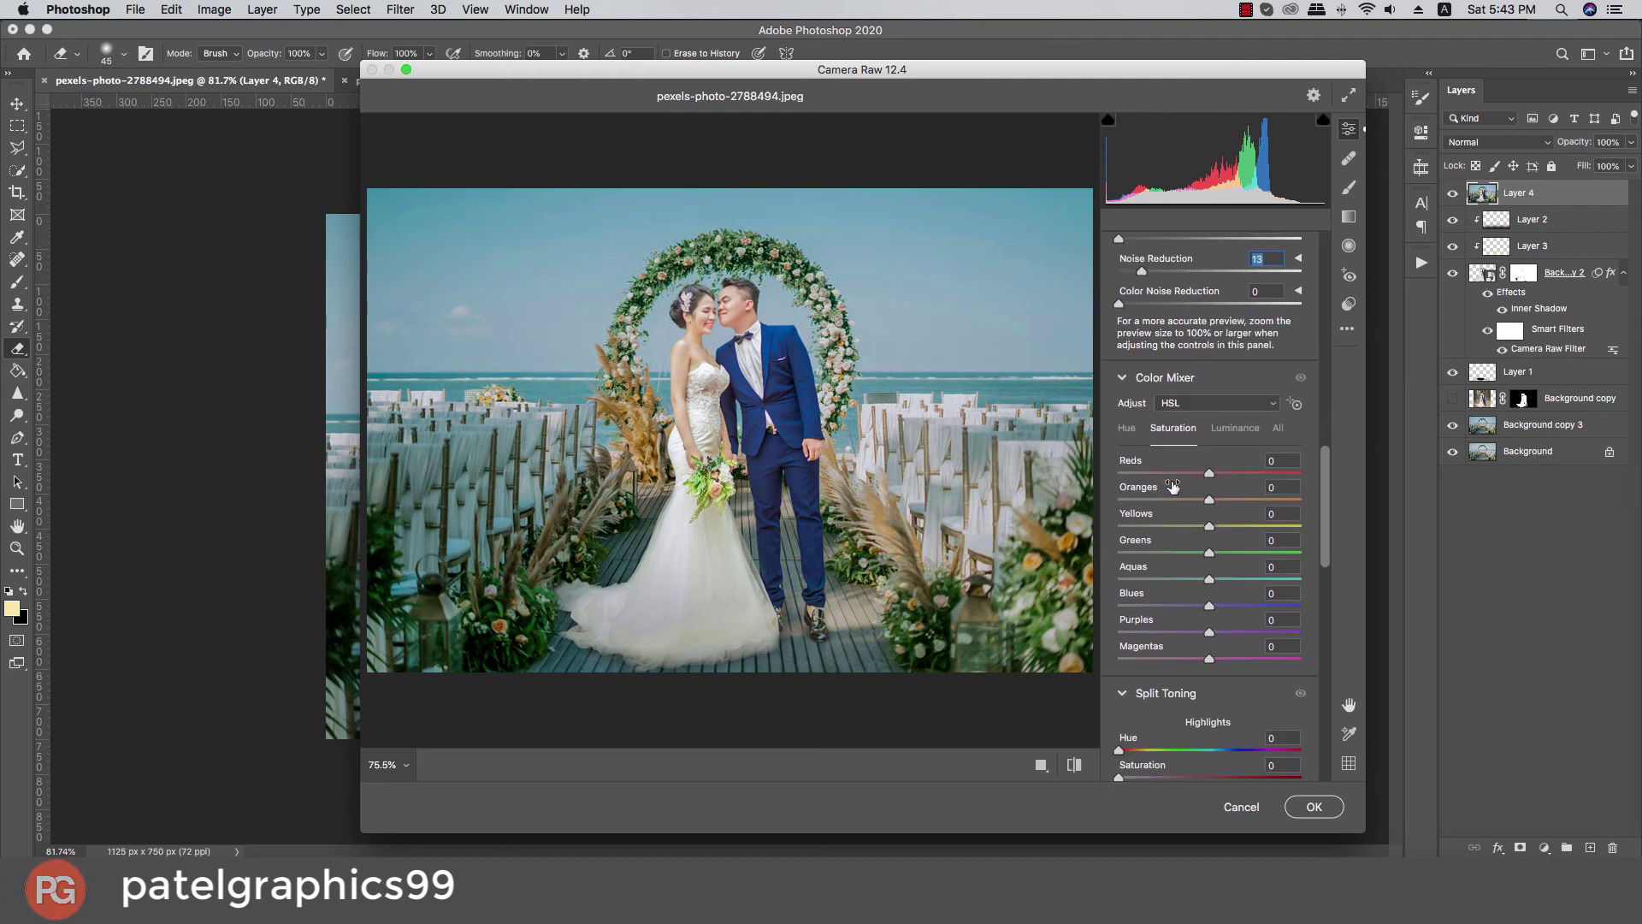
pyautogui.click(1228, 429)
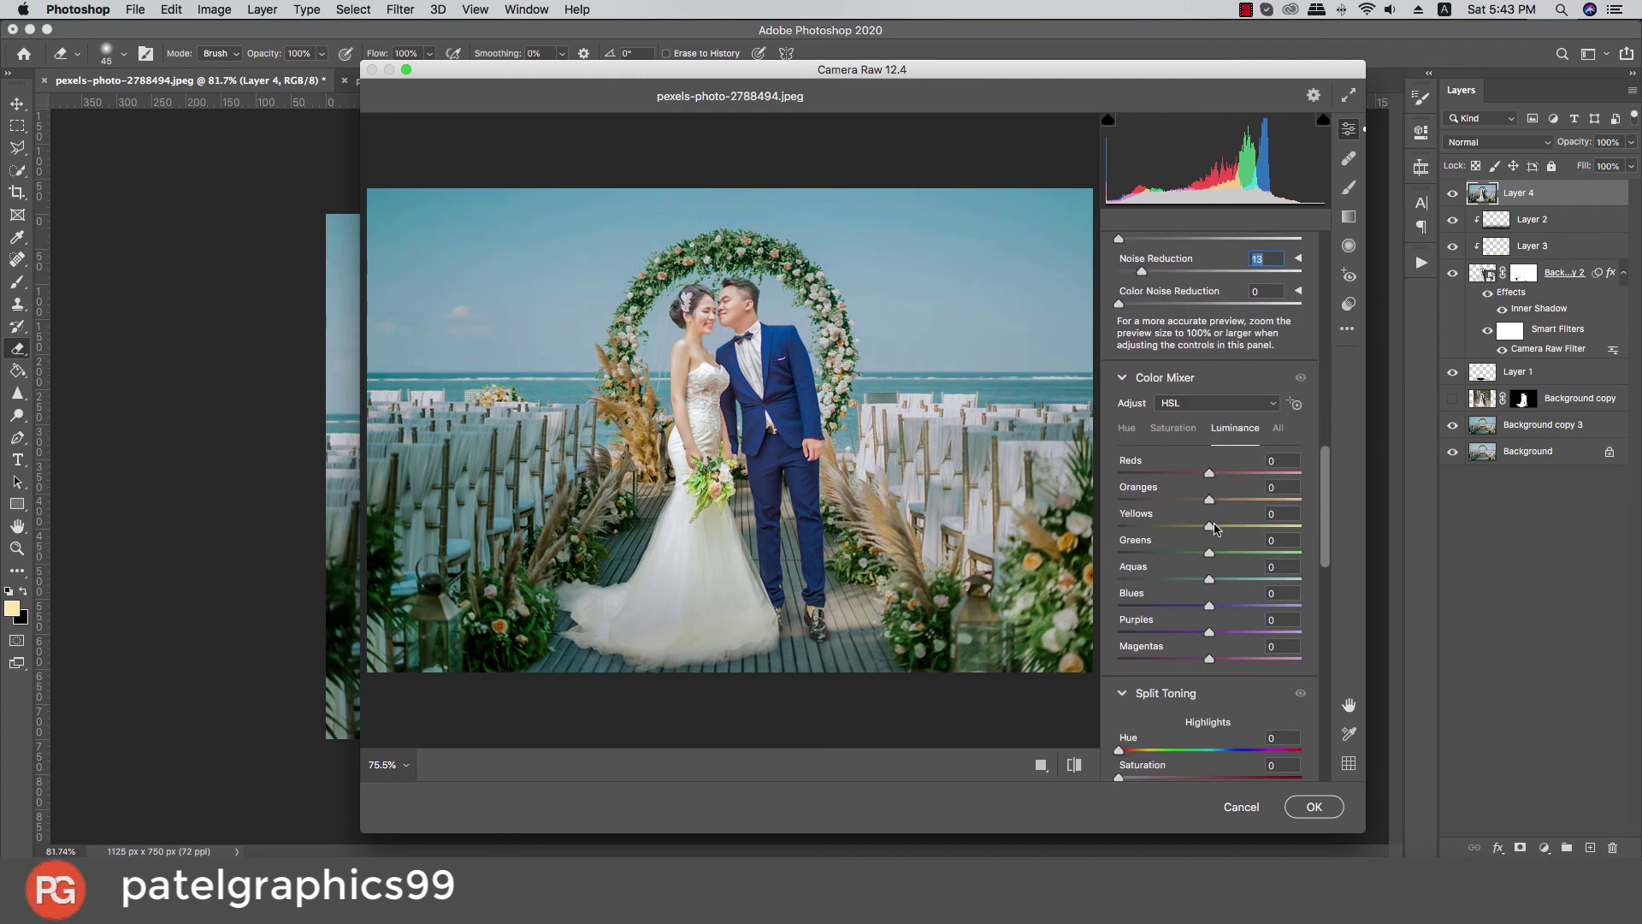
pyautogui.moveTo(1214, 529)
pyautogui.mouseDown()
pyautogui.moveTo(1236, 529)
pyautogui.moveTo(1210, 528)
pyautogui.mouseUp()
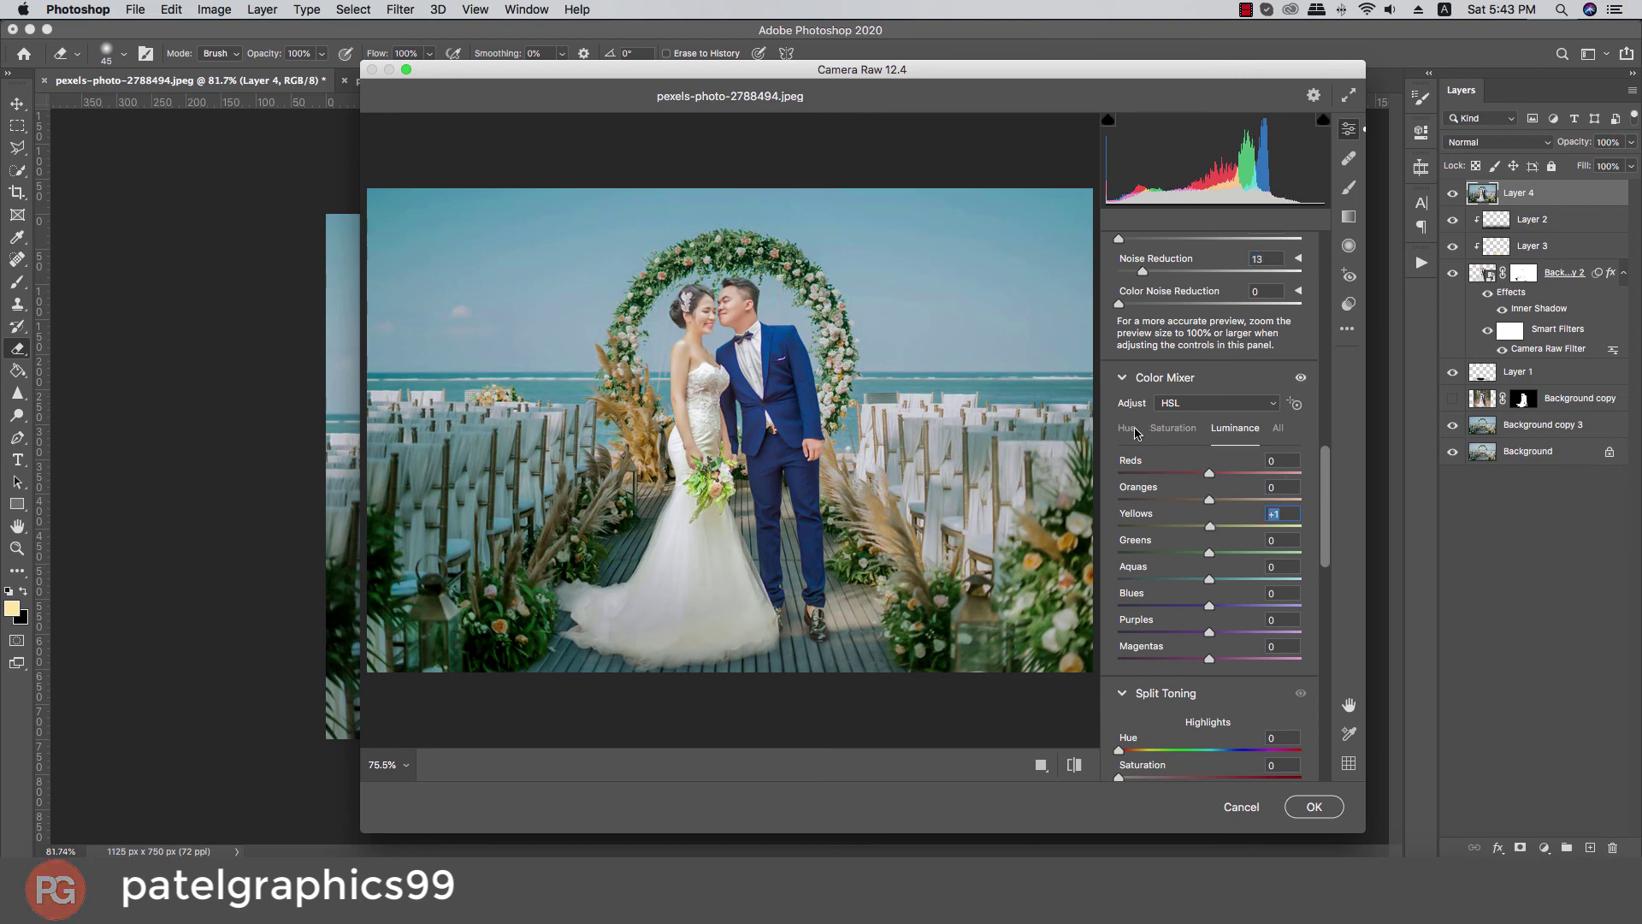
# Step: Set the Greens hue in the Color Mixer to +31 and slightly raise the Oranges luminance
pyautogui.click(1127, 428)
pyautogui.moveTo(1213, 554)
pyautogui.mouseDown()
pyautogui.moveTo(1254, 556)
pyautogui.moveTo(1214, 557)
pyautogui.moveTo(1238, 554)
pyautogui.mouseUp()
pyautogui.scroll(-1, 1226, 541)
pyautogui.scroll(-1, 1226, 541)
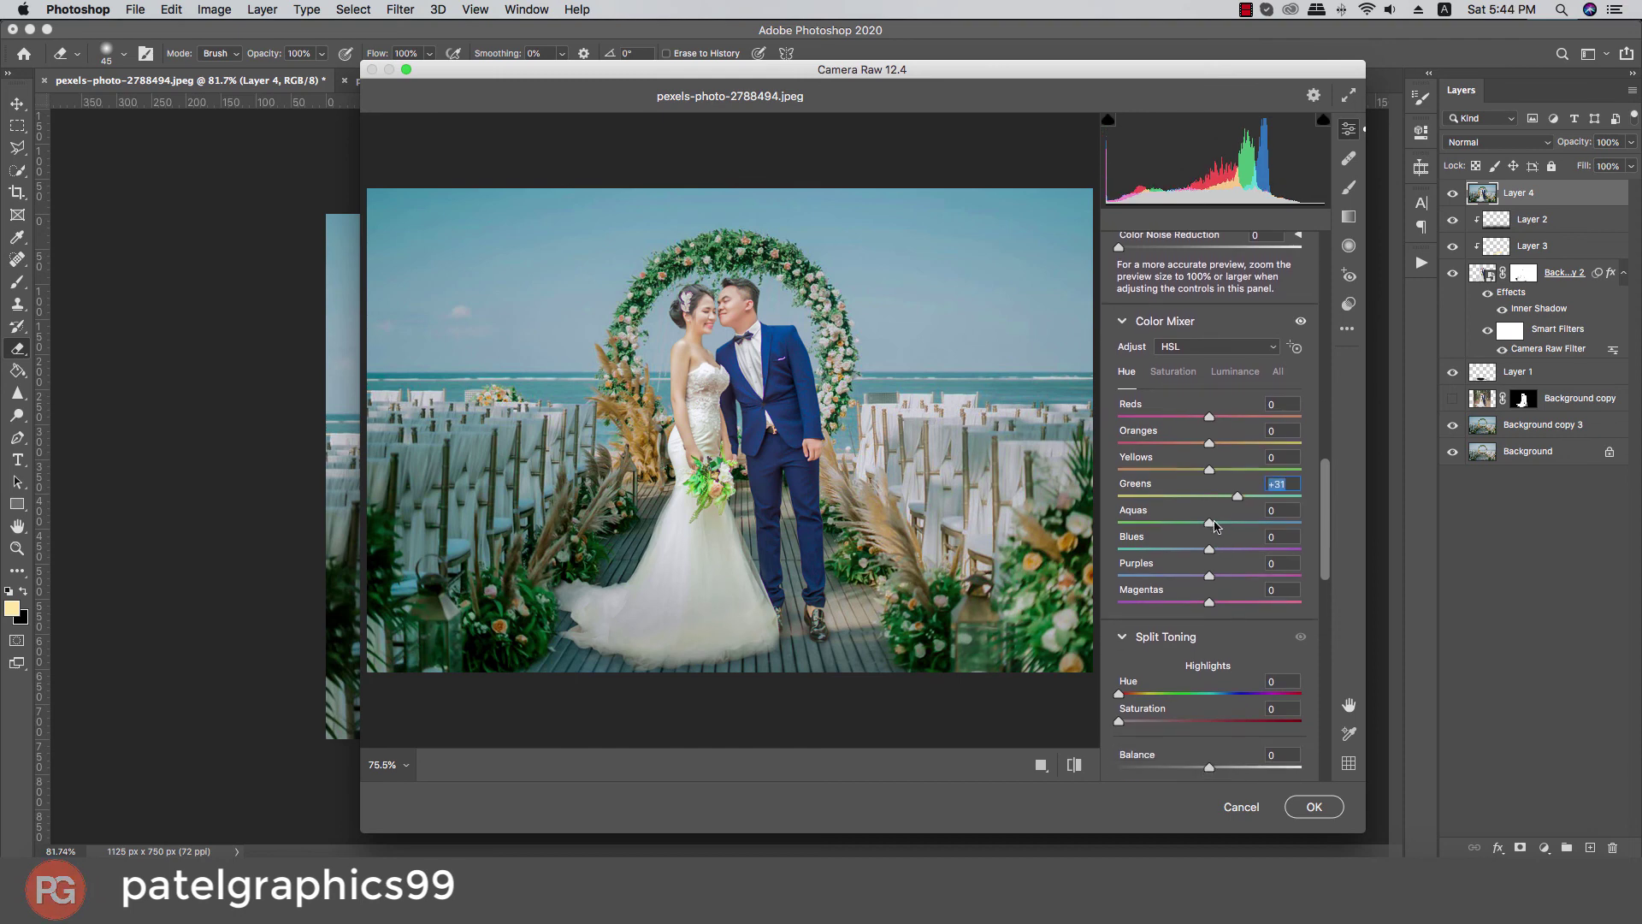
pyautogui.click(1225, 373)
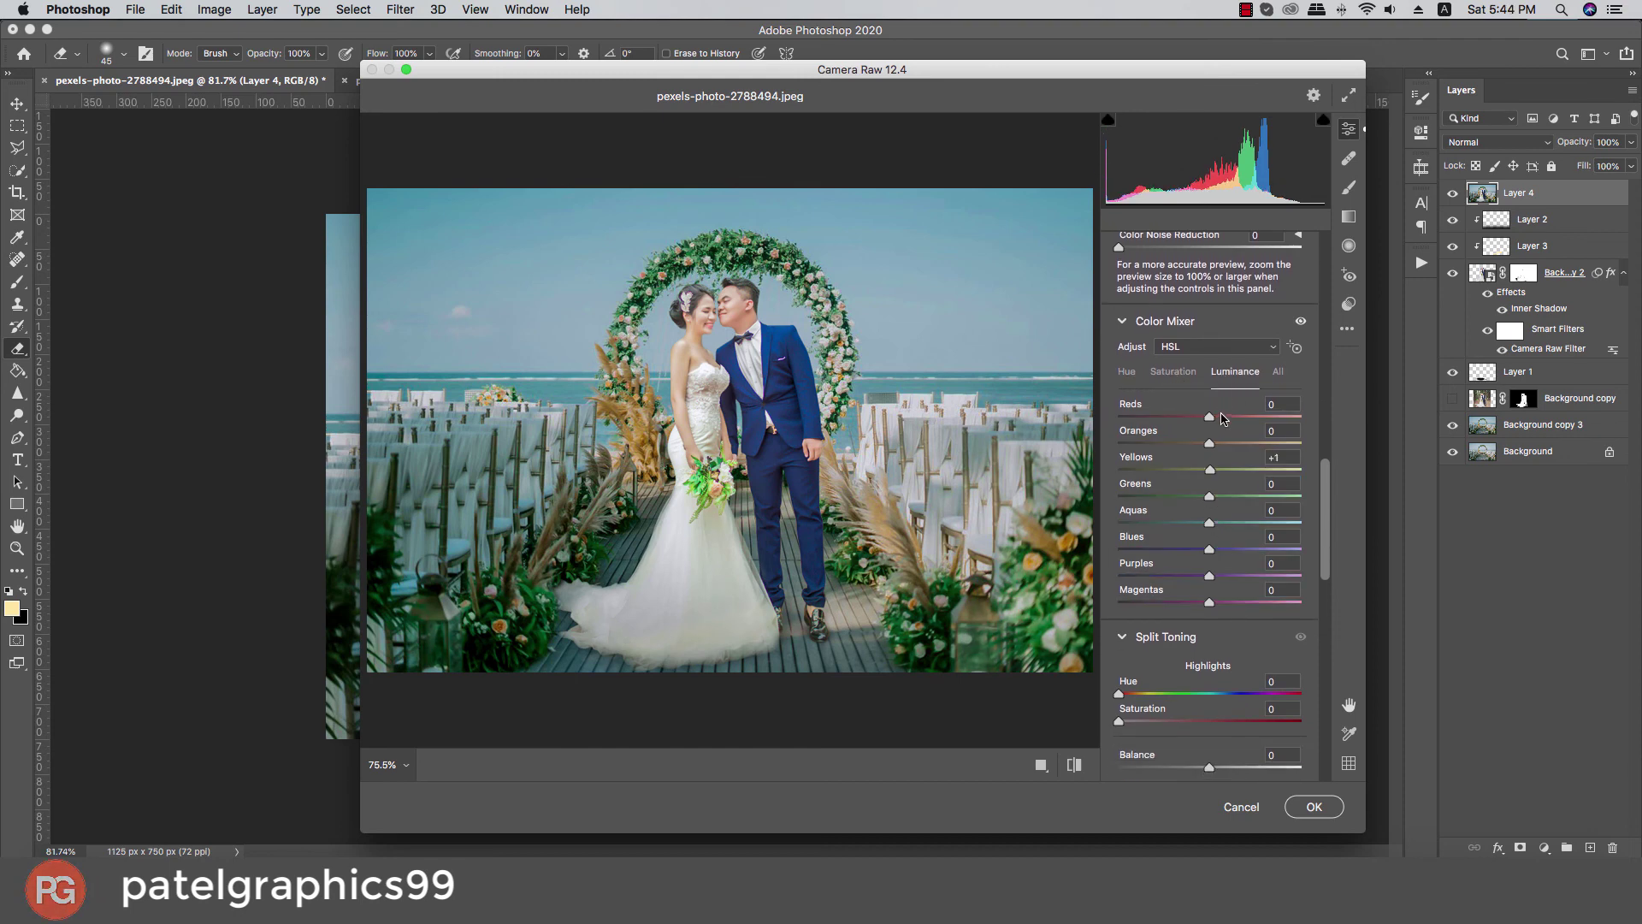
pyautogui.moveTo(1210, 443); pyautogui.dragTo(1219, 445)
# Step: Set Vignetting to -28, adjust the Blue Primary saturation in Calibration, and apply the Camera Raw grade
pyautogui.moveTo(1324, 498); pyautogui.dragTo(1339, 646)
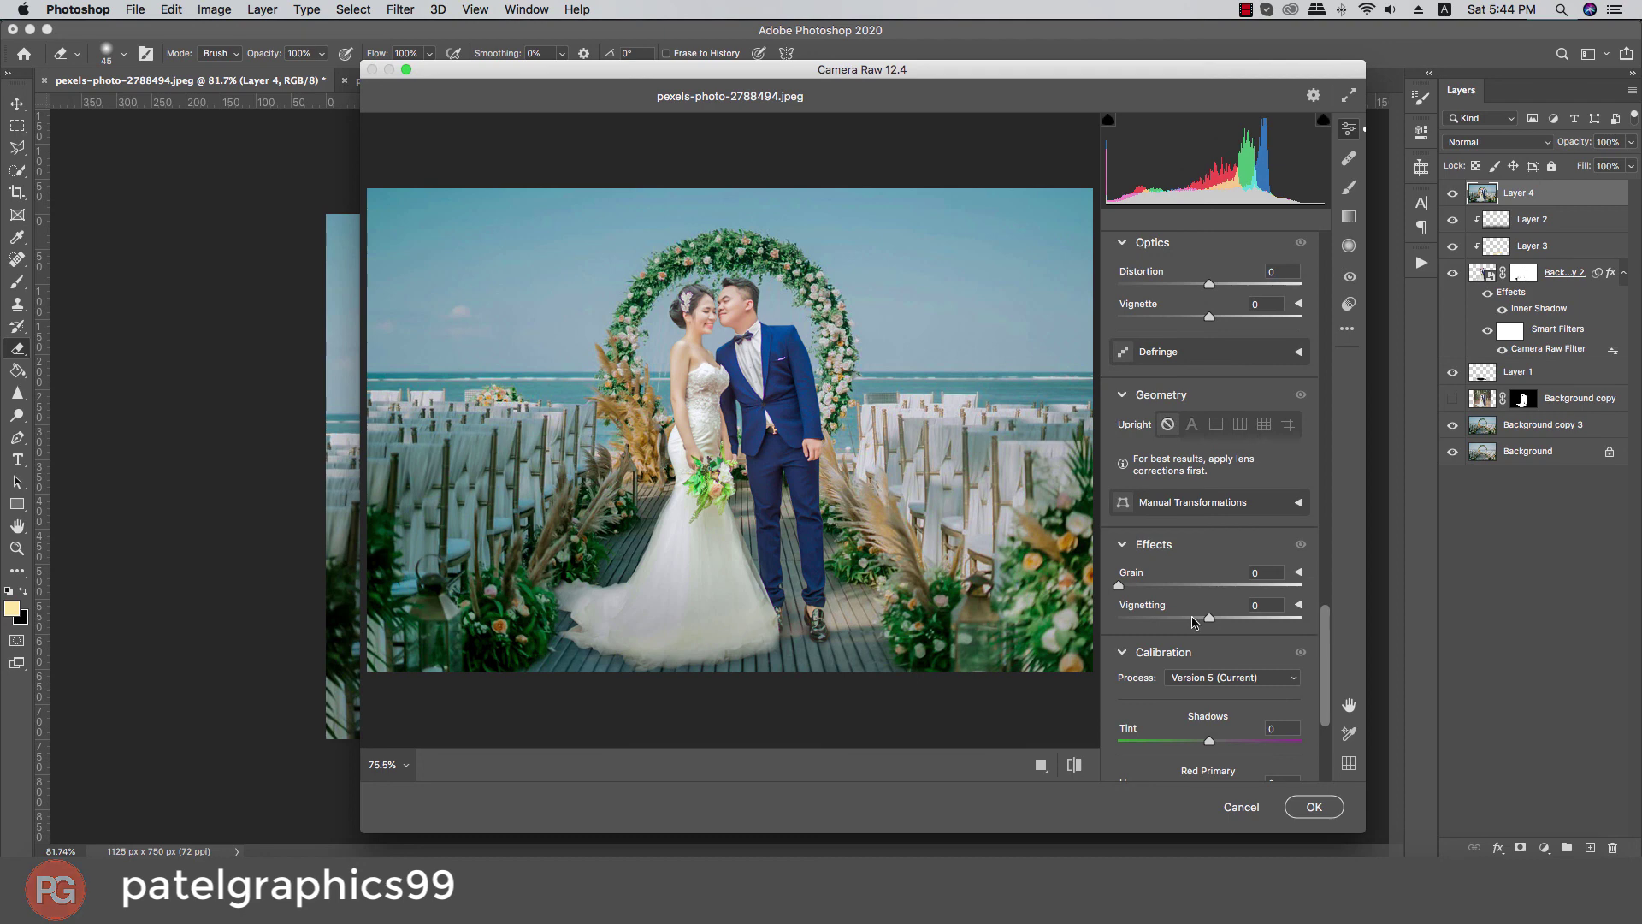
pyautogui.moveTo(1195, 622); pyautogui.dragTo(1183, 622)
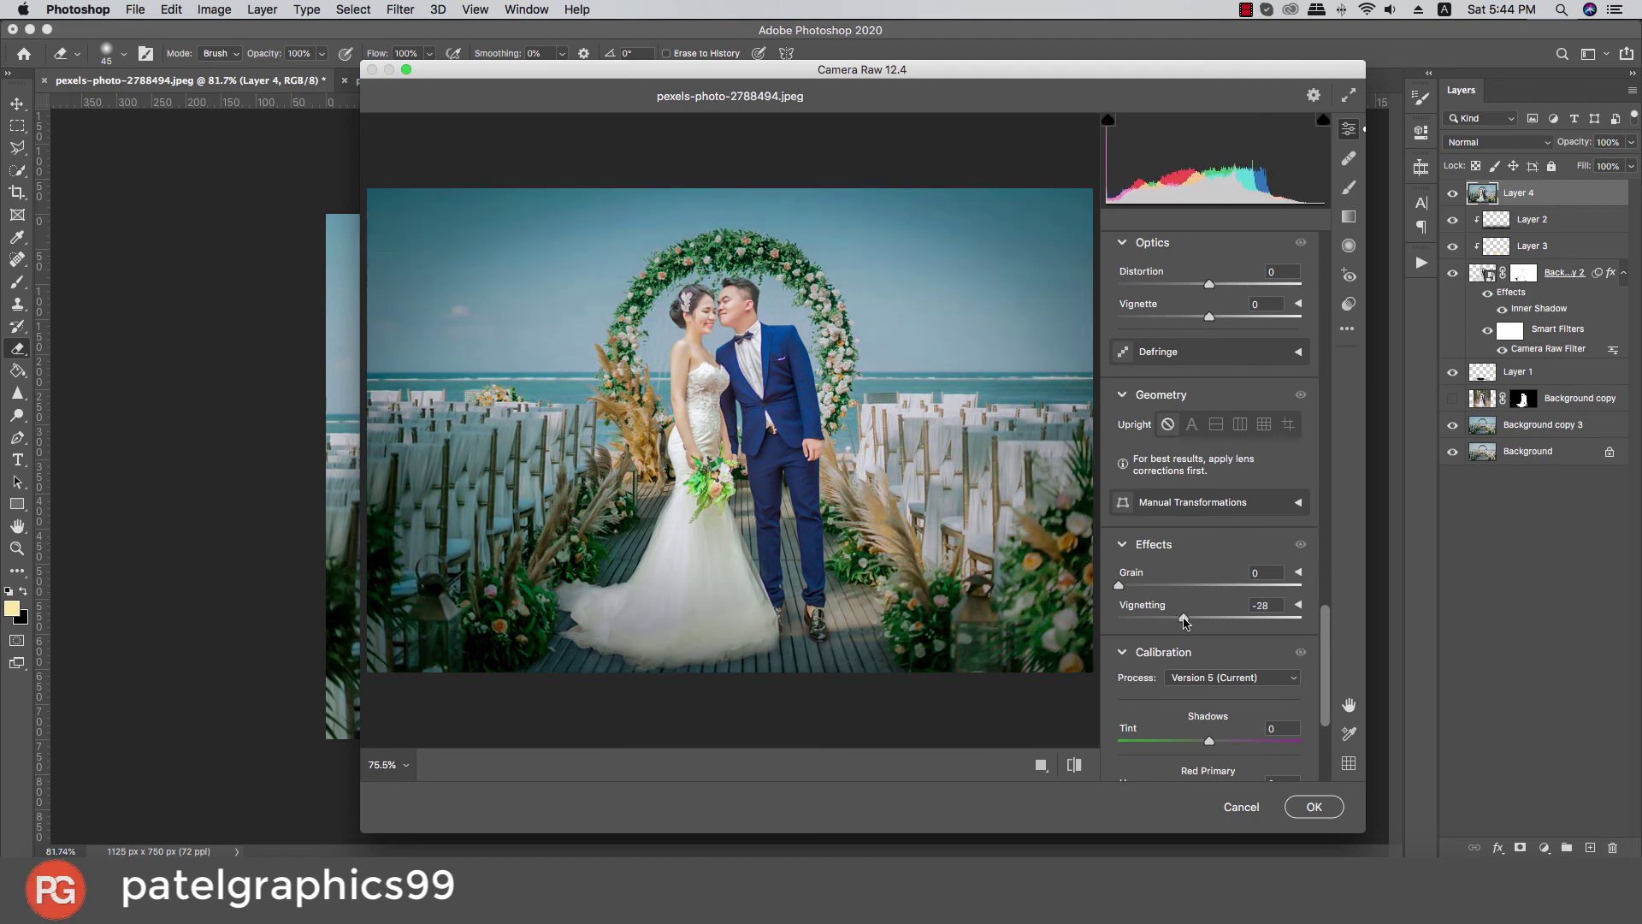
pyautogui.moveTo(1322, 650); pyautogui.dragTo(1330, 719)
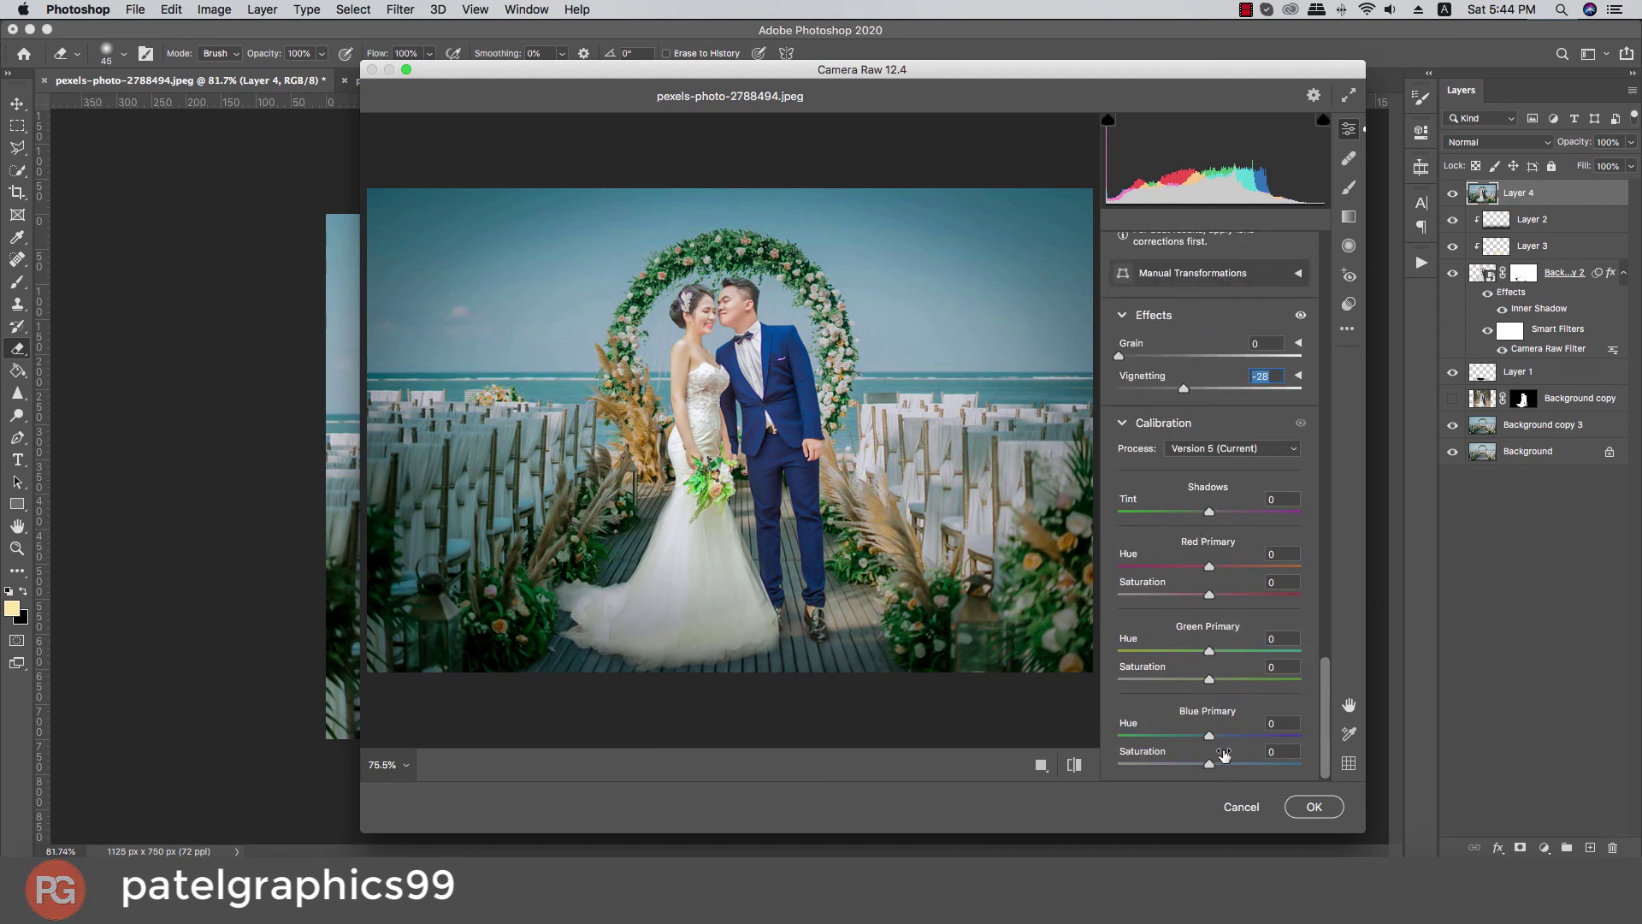
pyautogui.moveTo(1221, 768)
pyautogui.mouseDown()
pyautogui.moveTo(1236, 769)
pyautogui.moveTo(1206, 742)
pyautogui.mouseUp()
pyautogui.click(1314, 806)
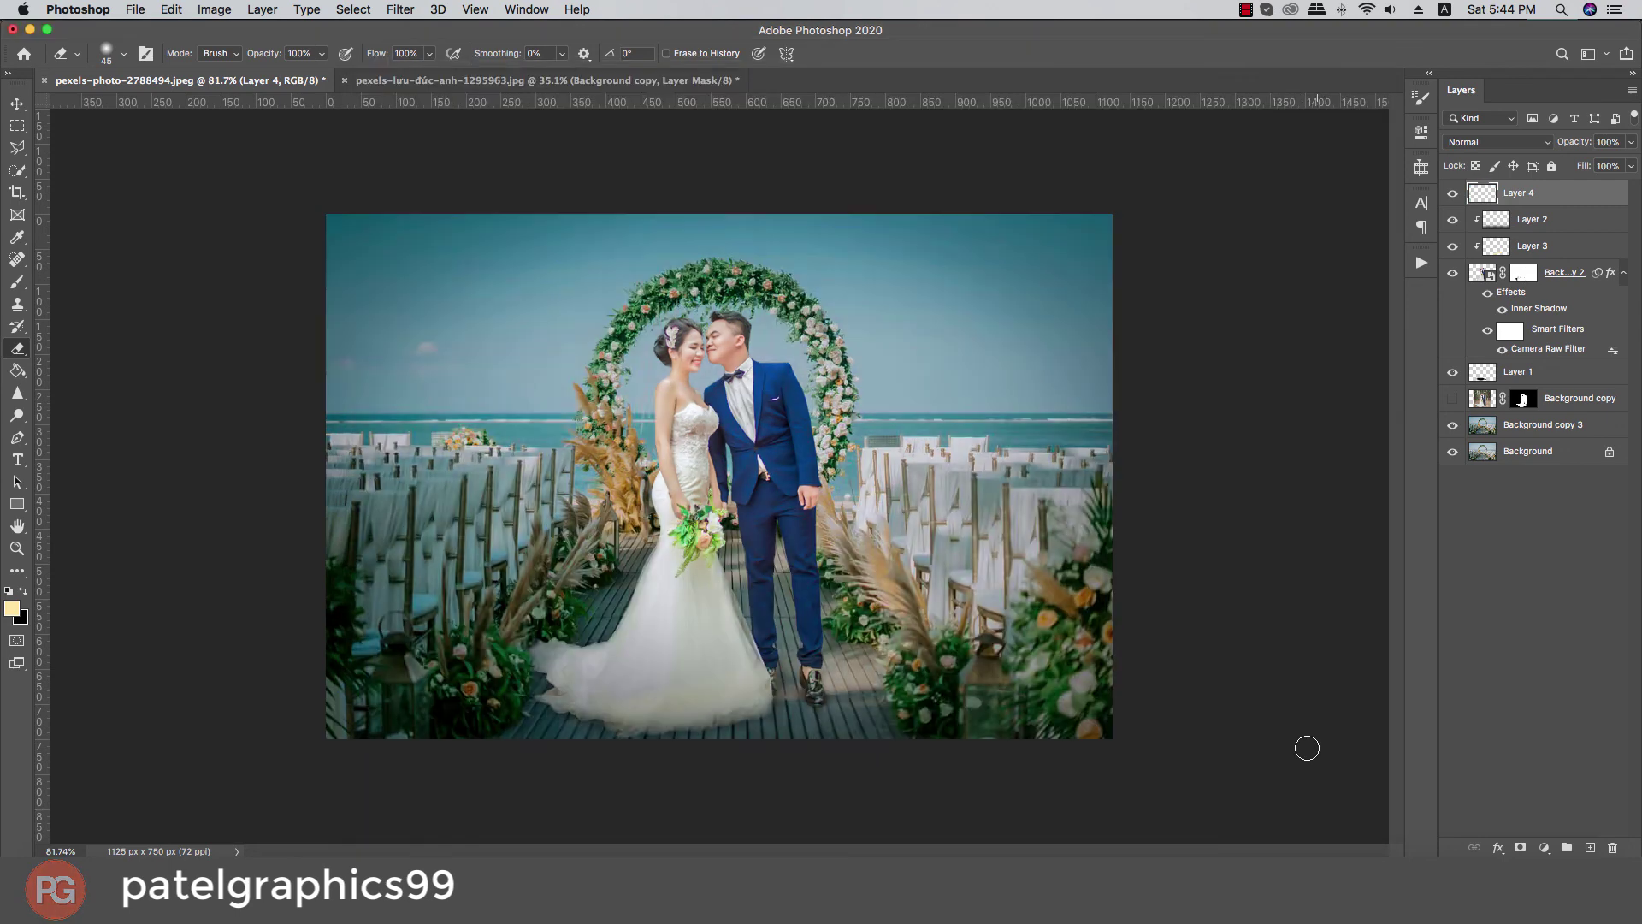
# Step: Compare the image with and without the graded merged layer, and group all layers above the locked Background
pyautogui.click(1453, 195)
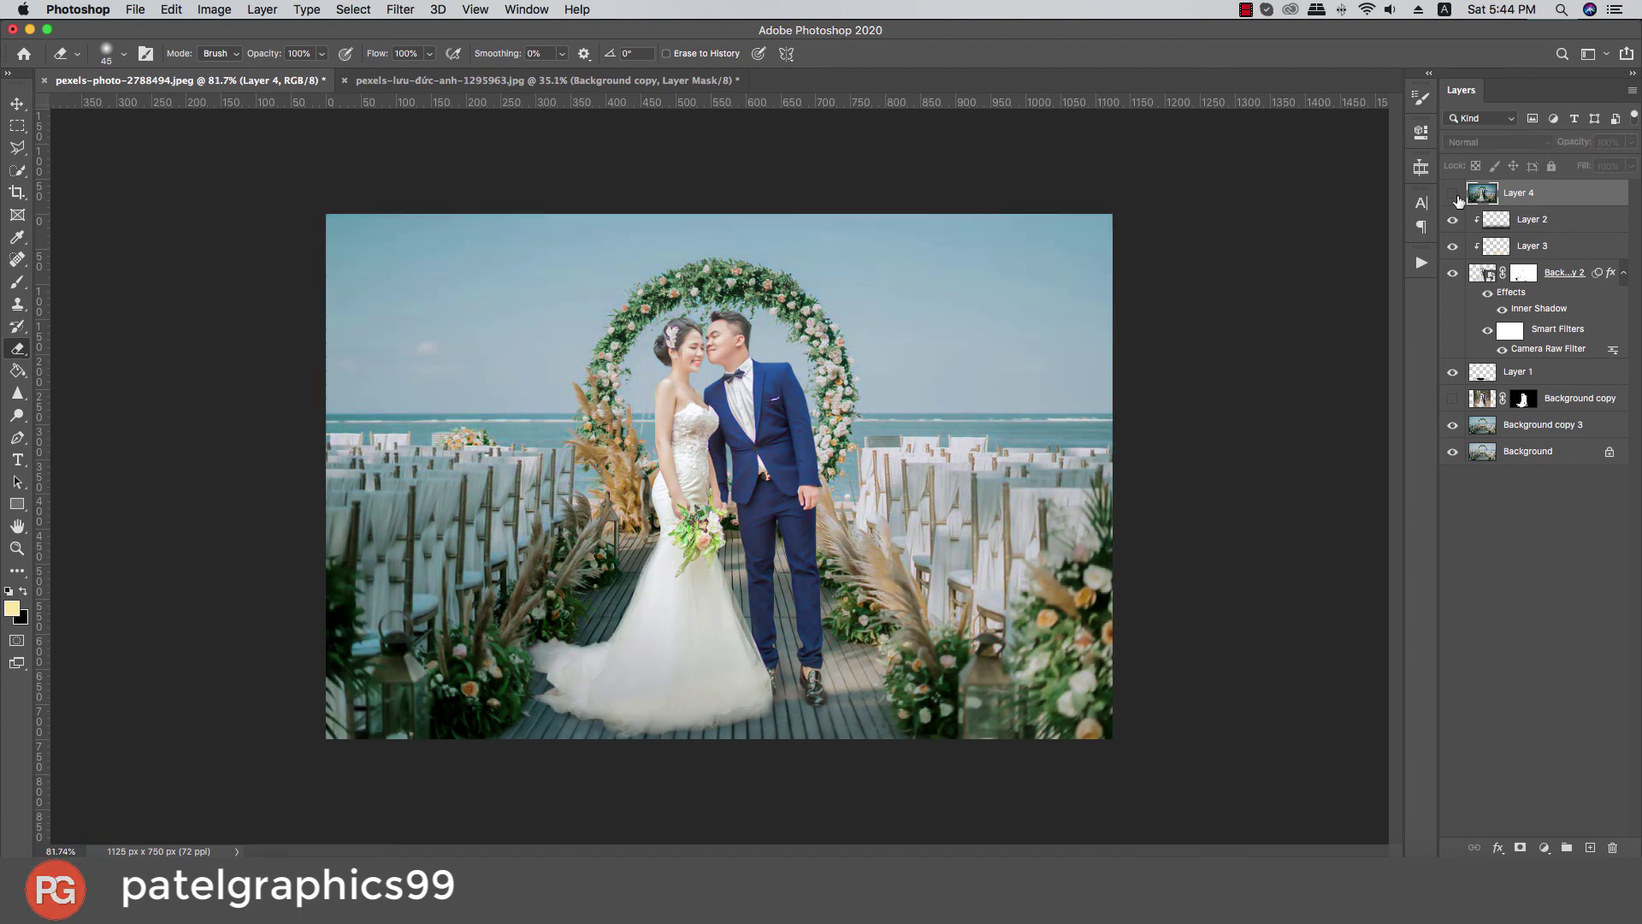
pyautogui.click(1453, 194)
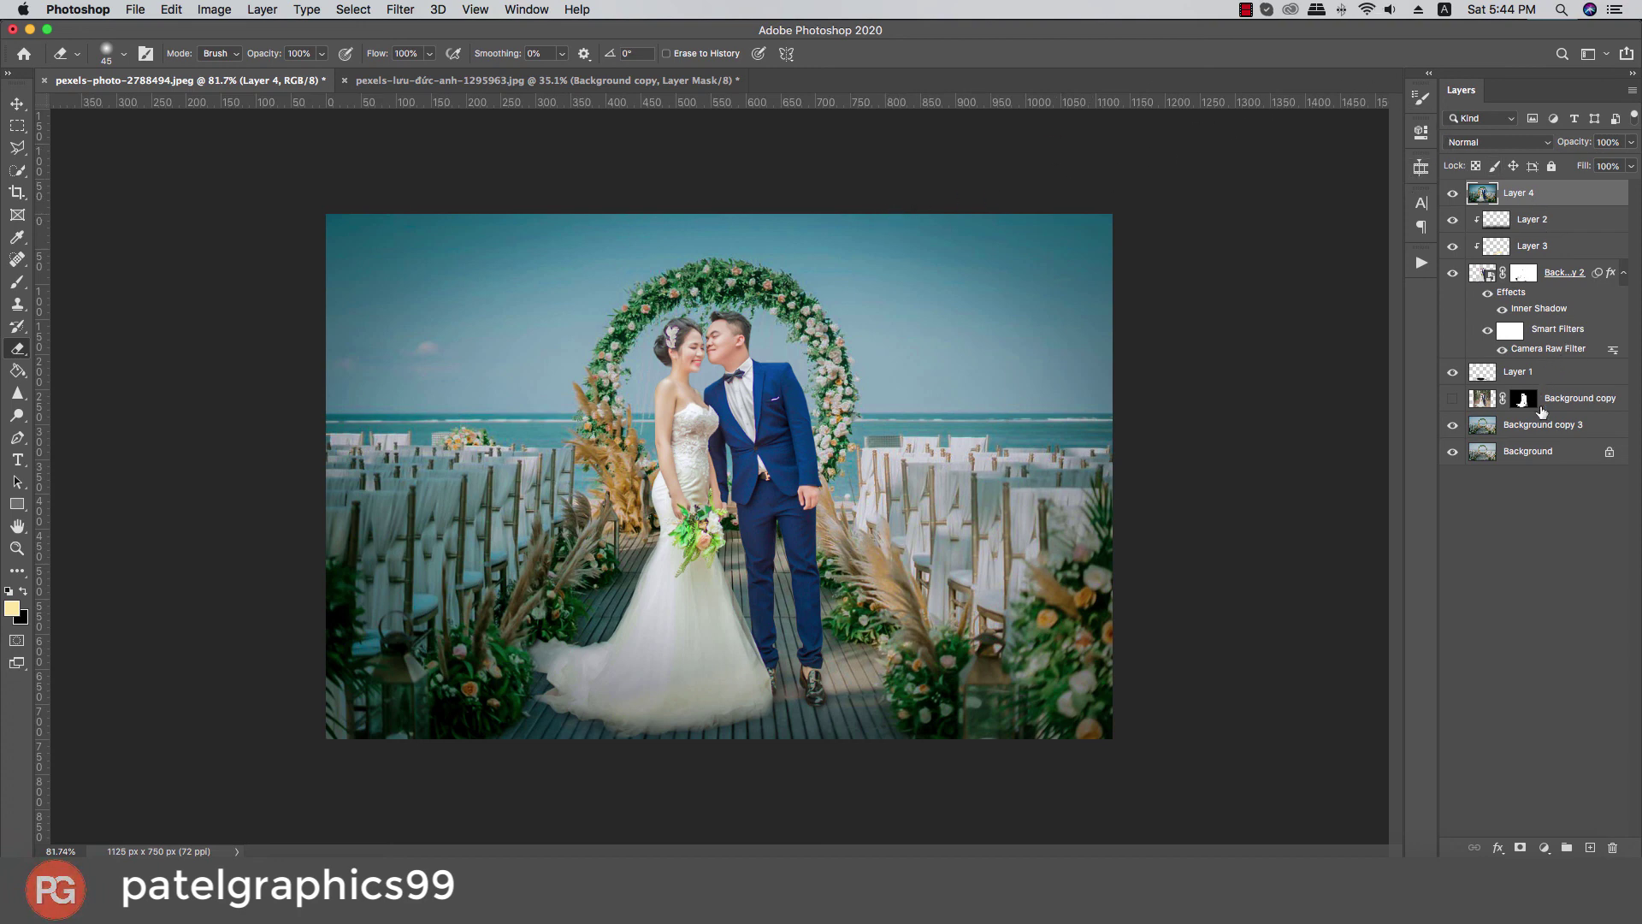
pyautogui.keyDown('shift'); pyautogui.click(1543, 425); pyautogui.keyUp('shift')
pyautogui.press('super+g')
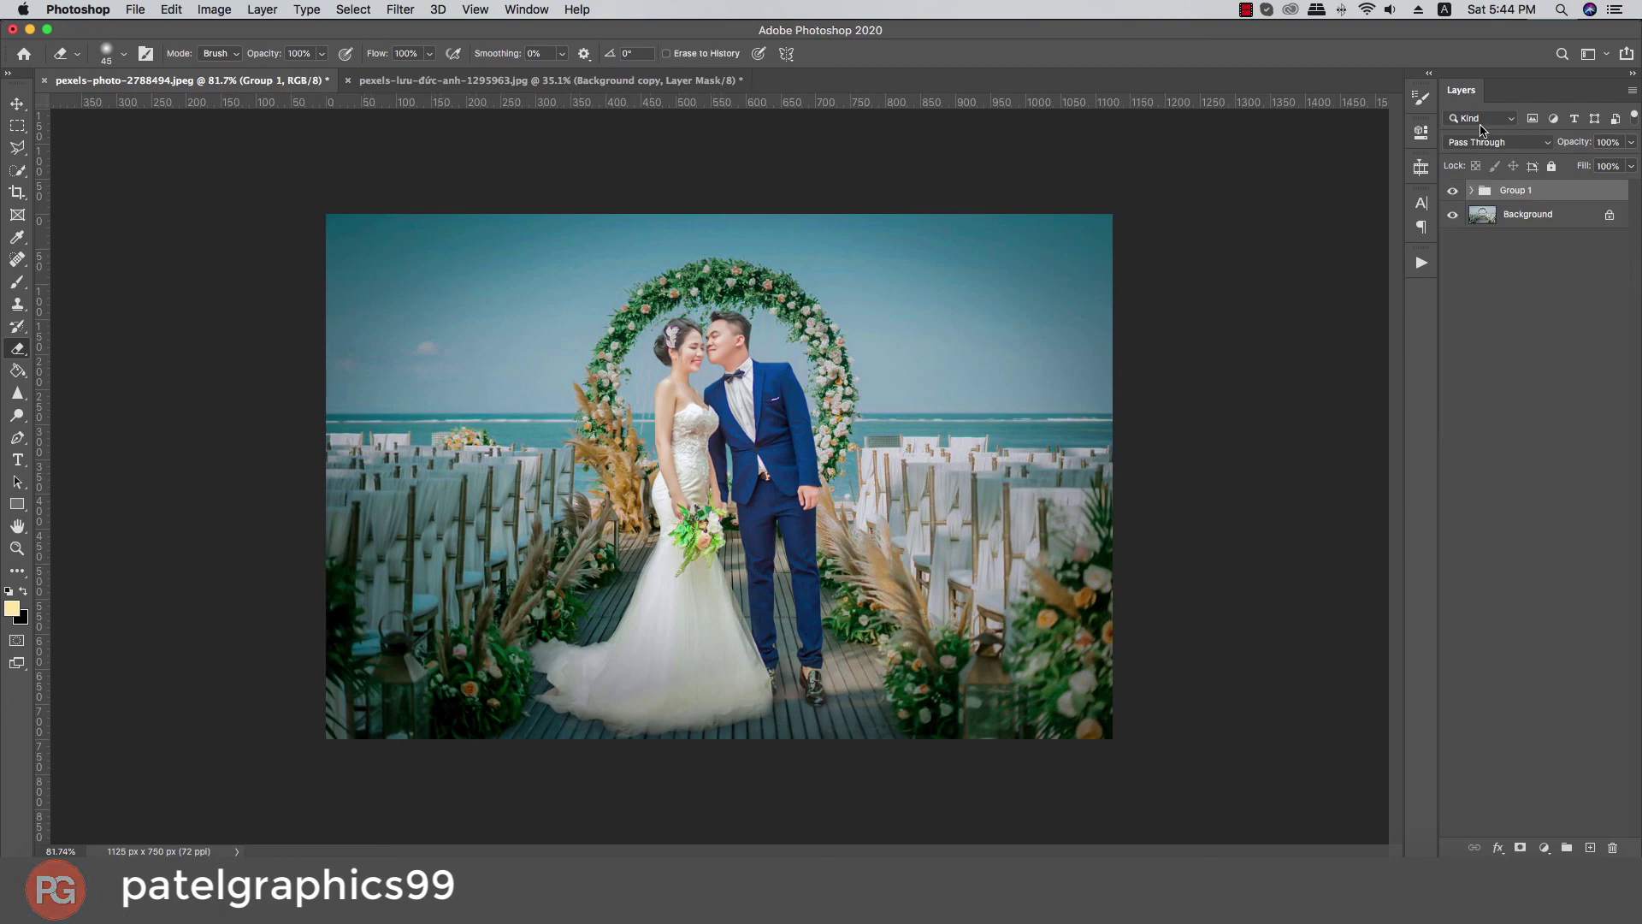